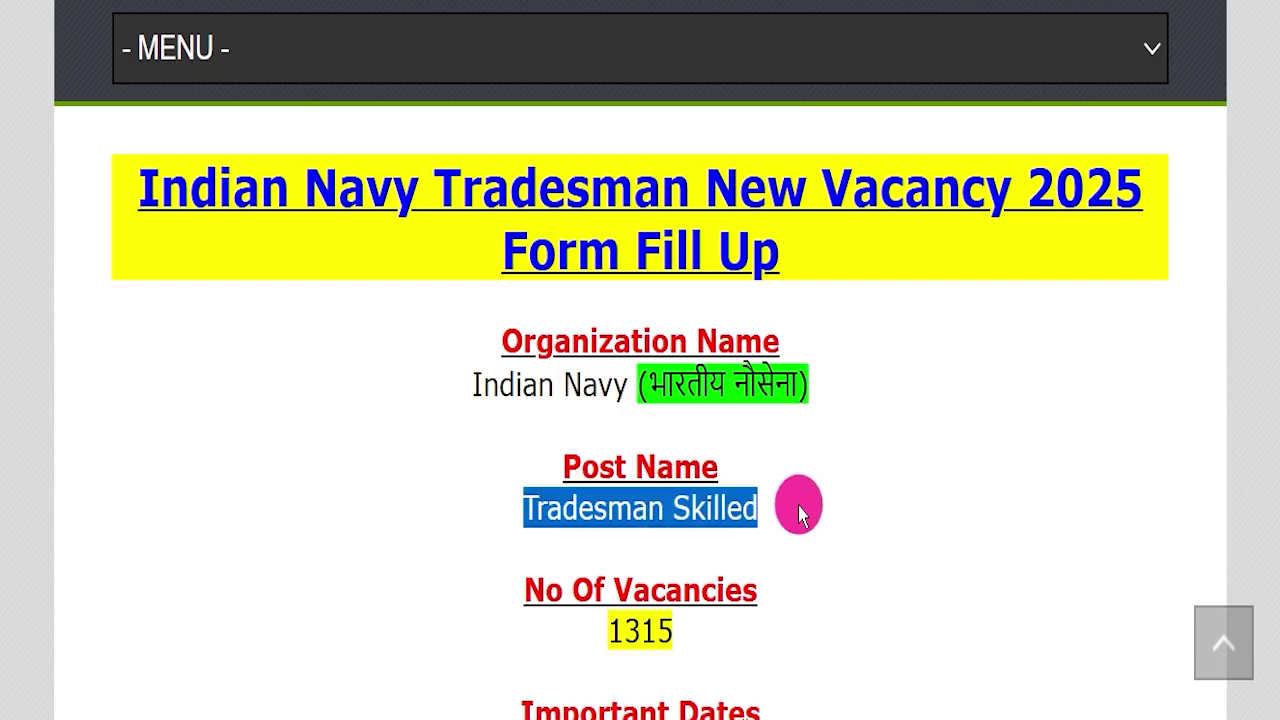
# Step: Review the Tradesman Skilled vacancy number and the application steps and important dates on the Naval Dockyard recruitment portal
pyautogui.moveTo(505, 620); pyautogui.dragTo(680, 628)
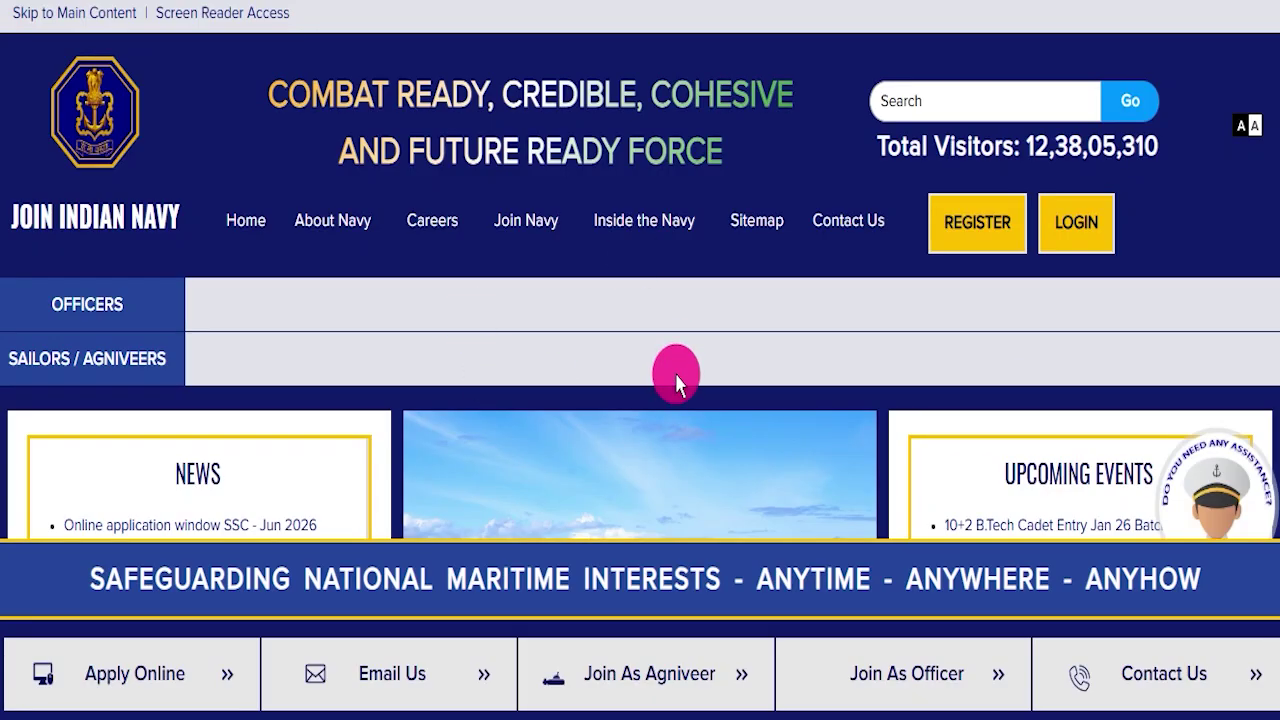
pyautogui.scroll(-1, 690, 360)
pyautogui.scroll(1, 680, 330)
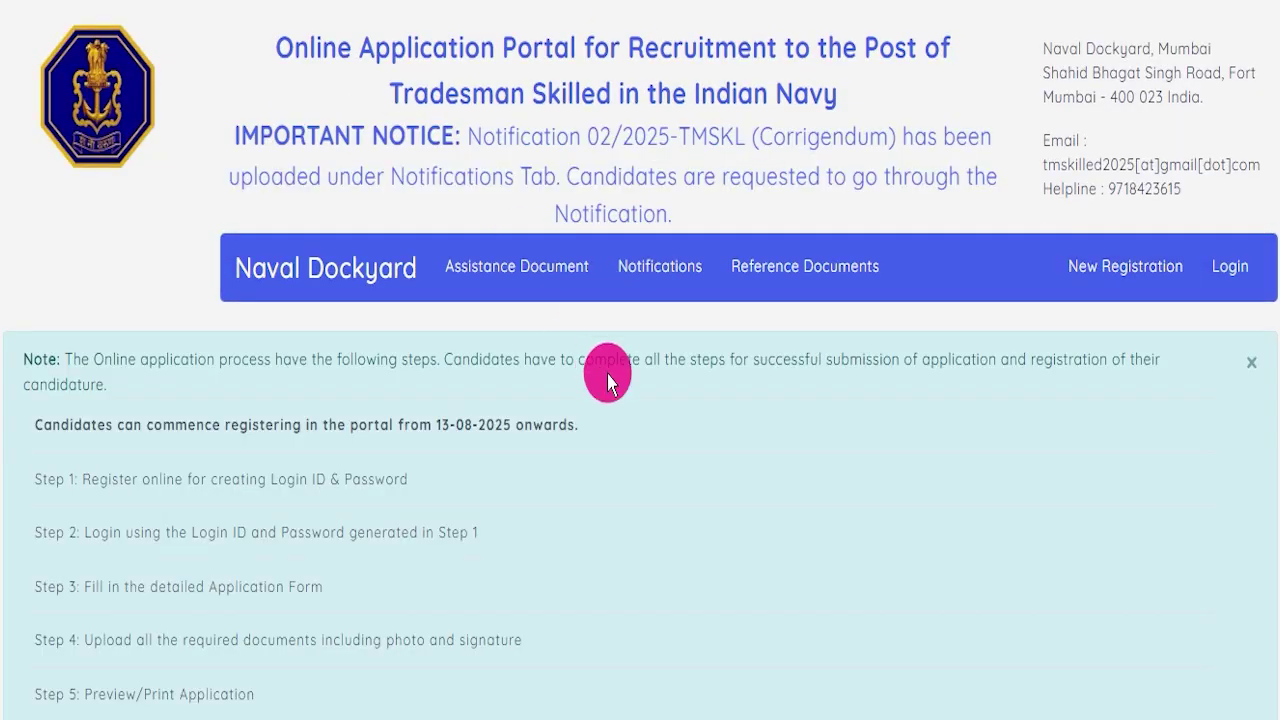
pyautogui.scroll(-5, 630, 400)
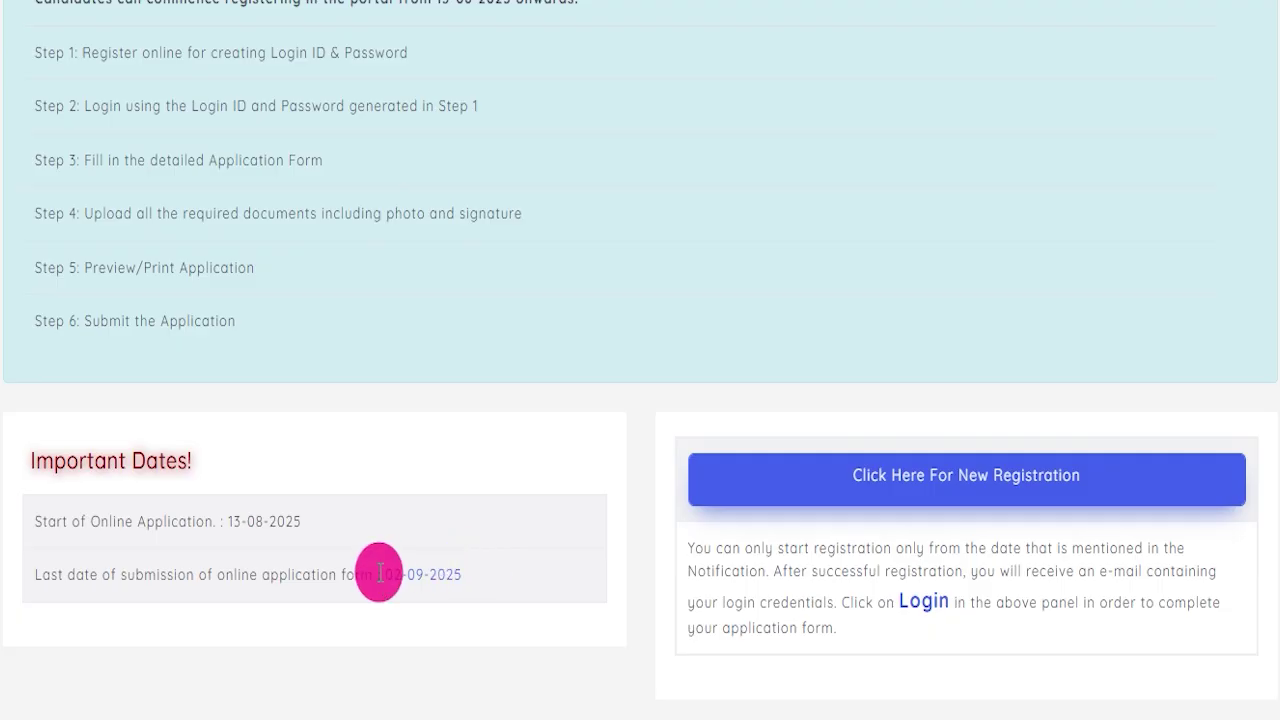
pyautogui.scroll(5, 417, 389)
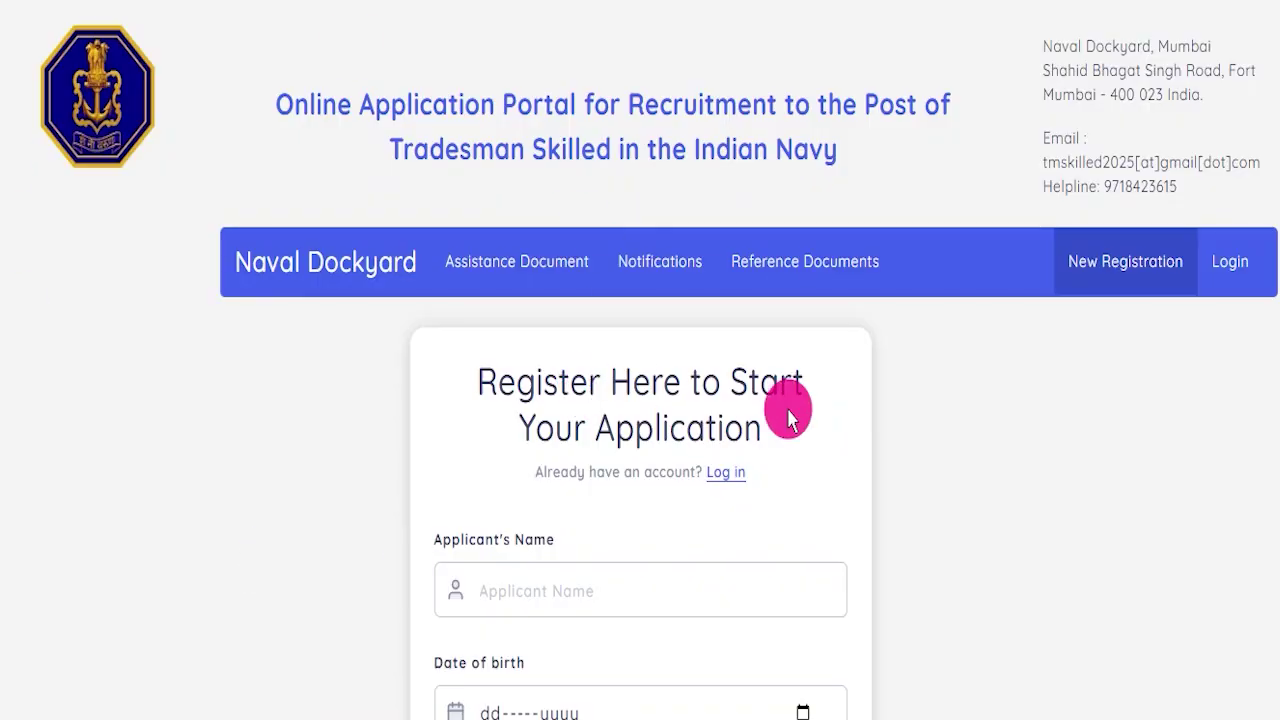
# Step: Examine the fields of the new registration form on the recruitment portal and open its login page
pyautogui.scroll(-3, 890, 410)
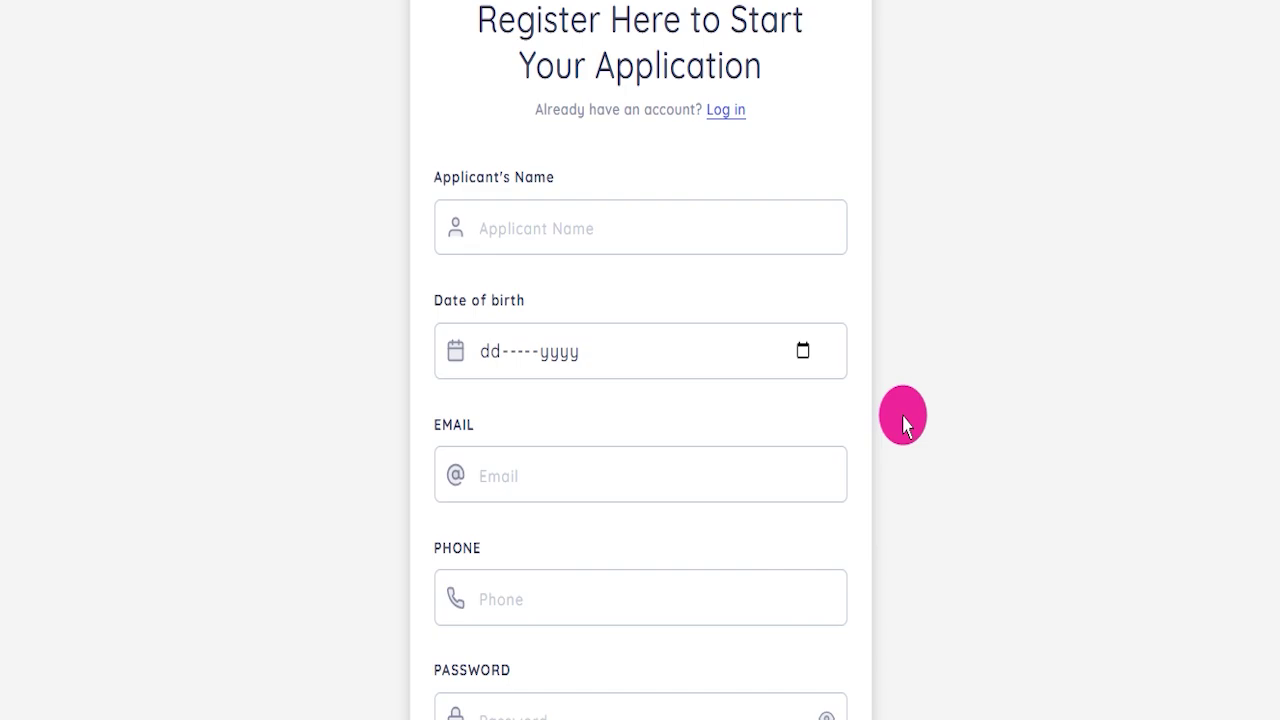
pyautogui.scroll(-4, 903, 427)
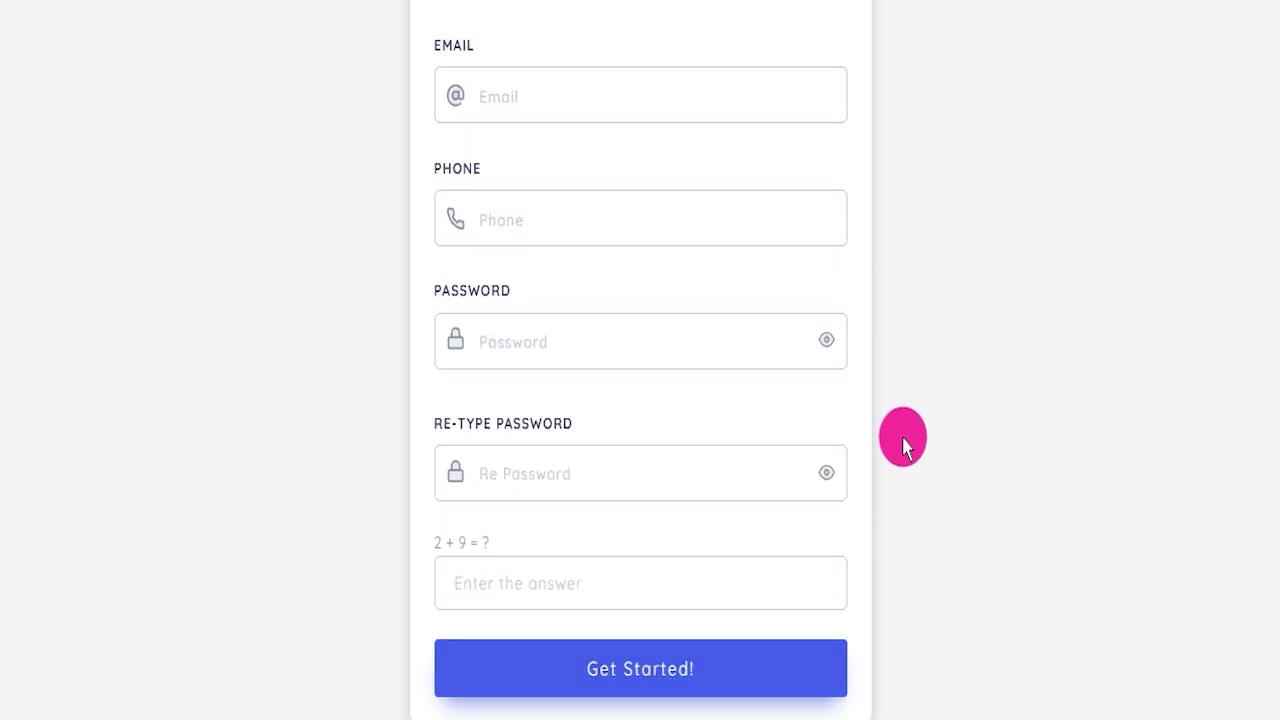
pyautogui.scroll(7, 903, 449)
pyautogui.click(726, 472)
pyautogui.scroll(-1, 790, 485)
pyautogui.scroll(1, 798, 490)
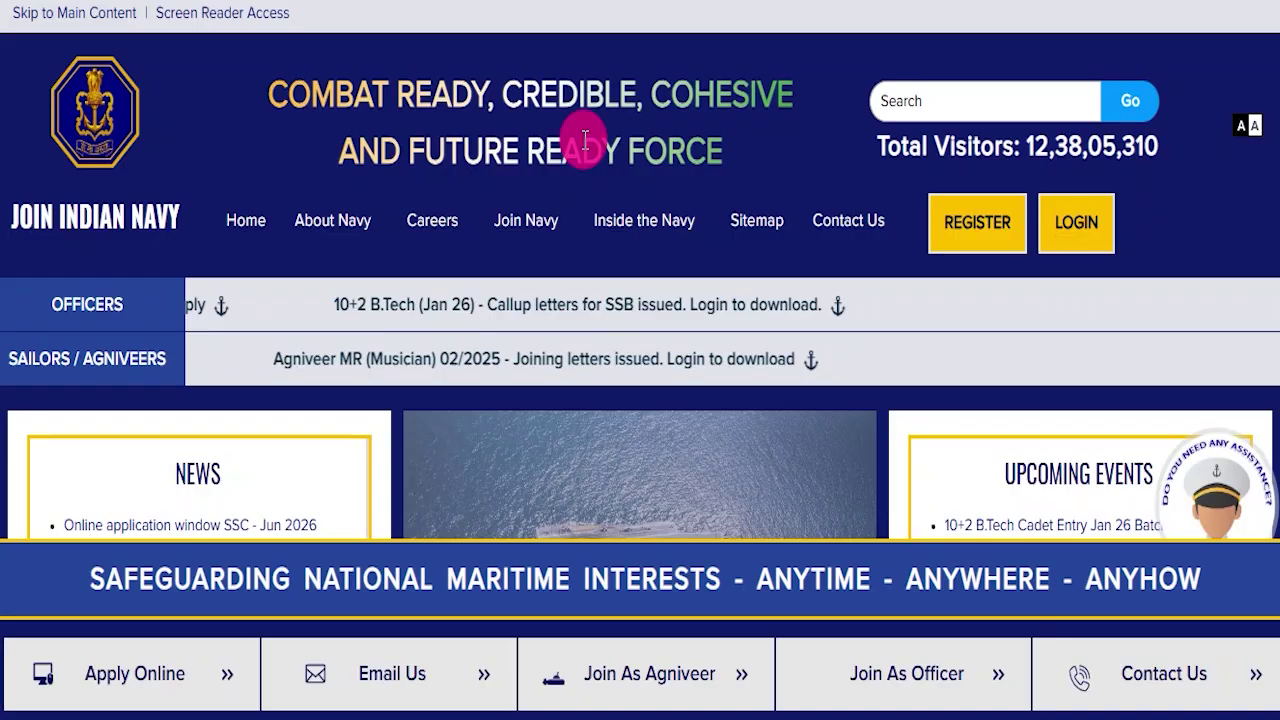
# Step: Look through the photo slideshow beside the news and upcoming events on the Join Indian Navy home page
pyautogui.scroll(-2, 890, 350)
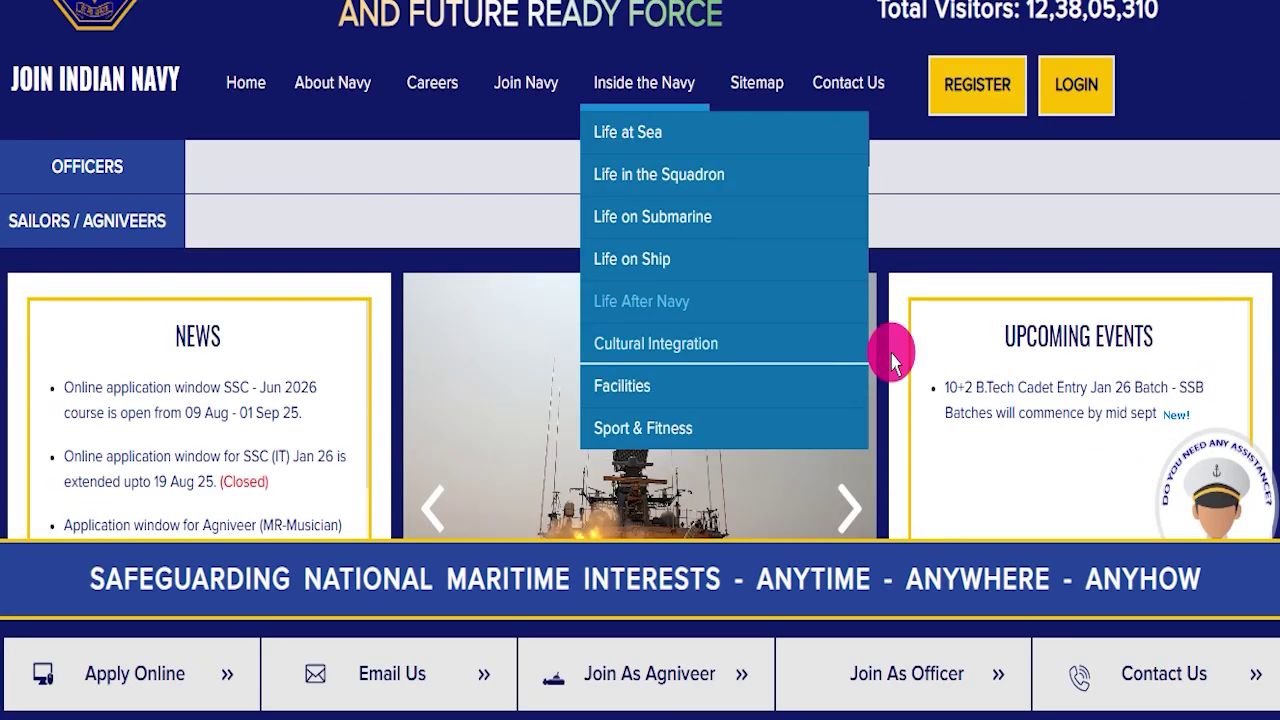
pyautogui.scroll(-1, 888, 355)
pyautogui.click(846, 288)
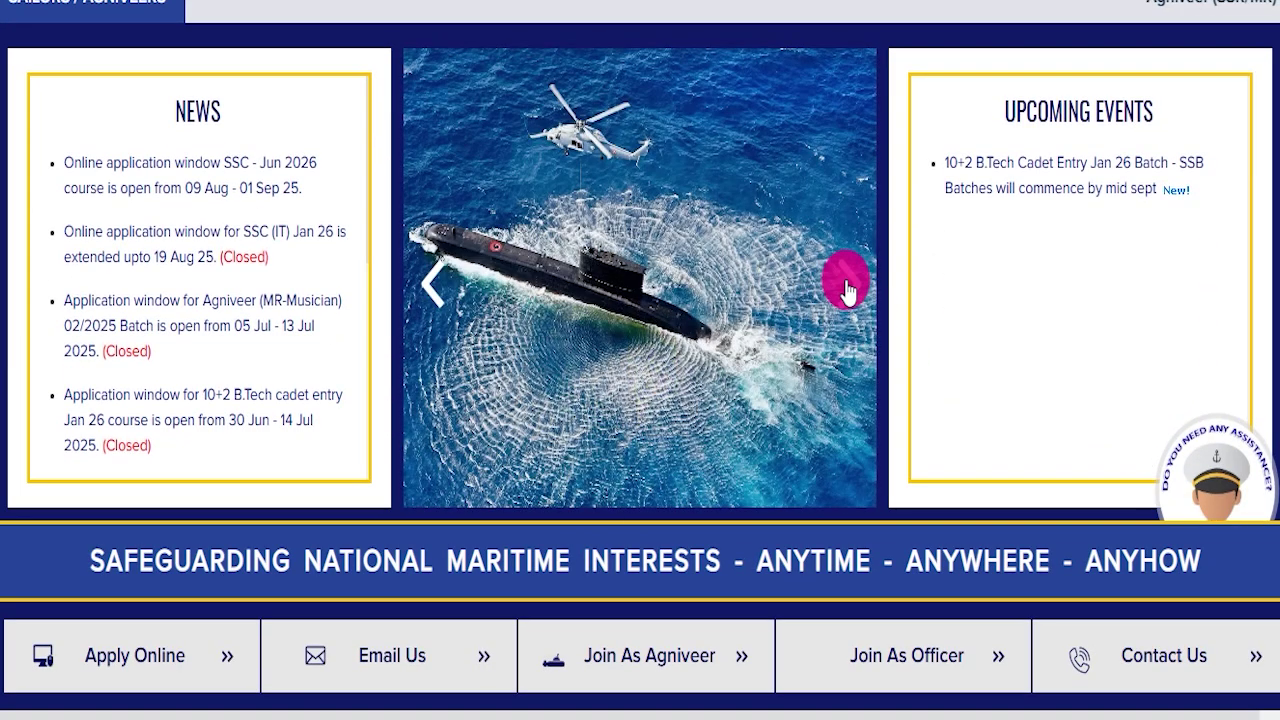
pyautogui.click(846, 288)
pyautogui.click(846, 288)
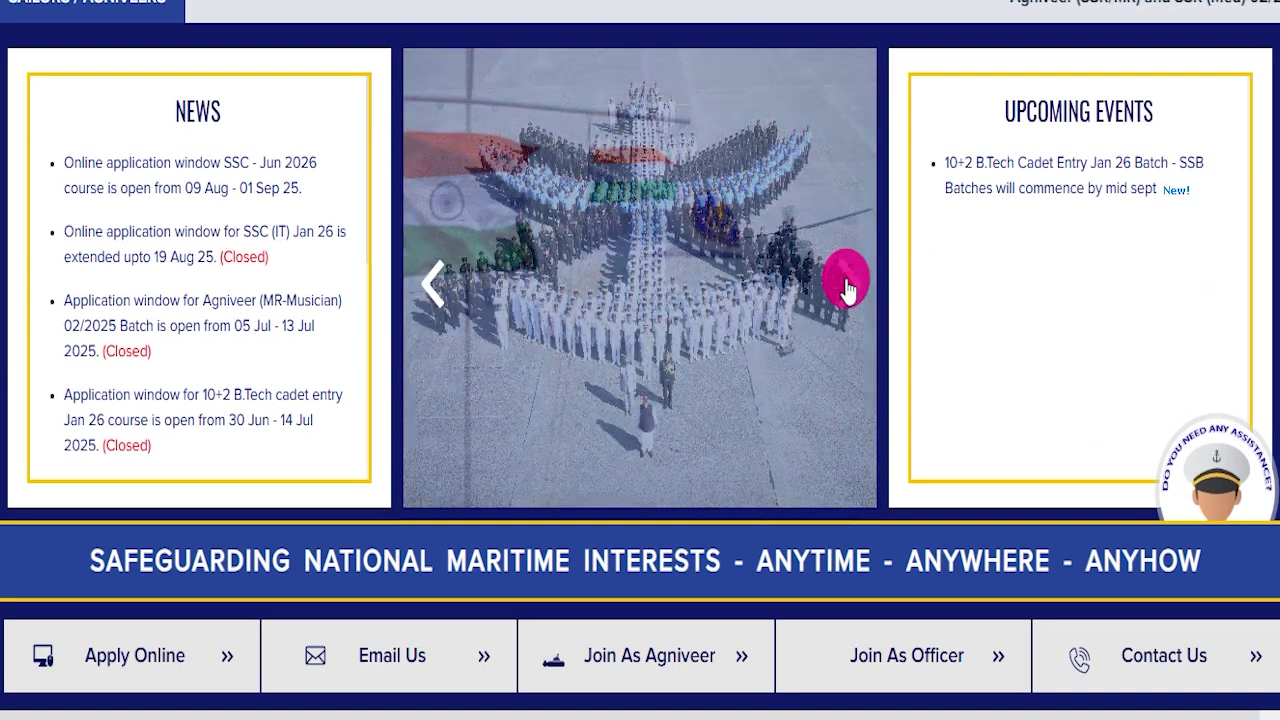
pyautogui.click(848, 288)
pyautogui.click(848, 288)
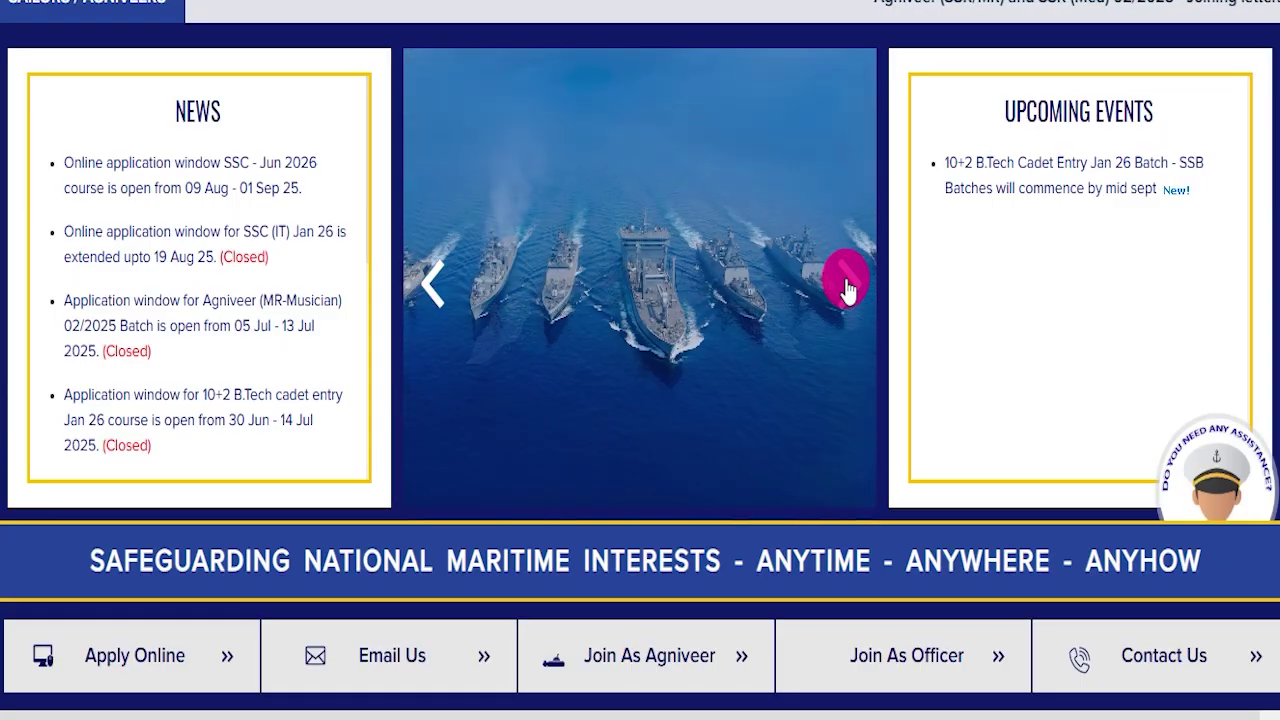
pyautogui.click(846, 288)
pyautogui.click(846, 288)
pyautogui.click(846, 288)
pyautogui.click(846, 288)
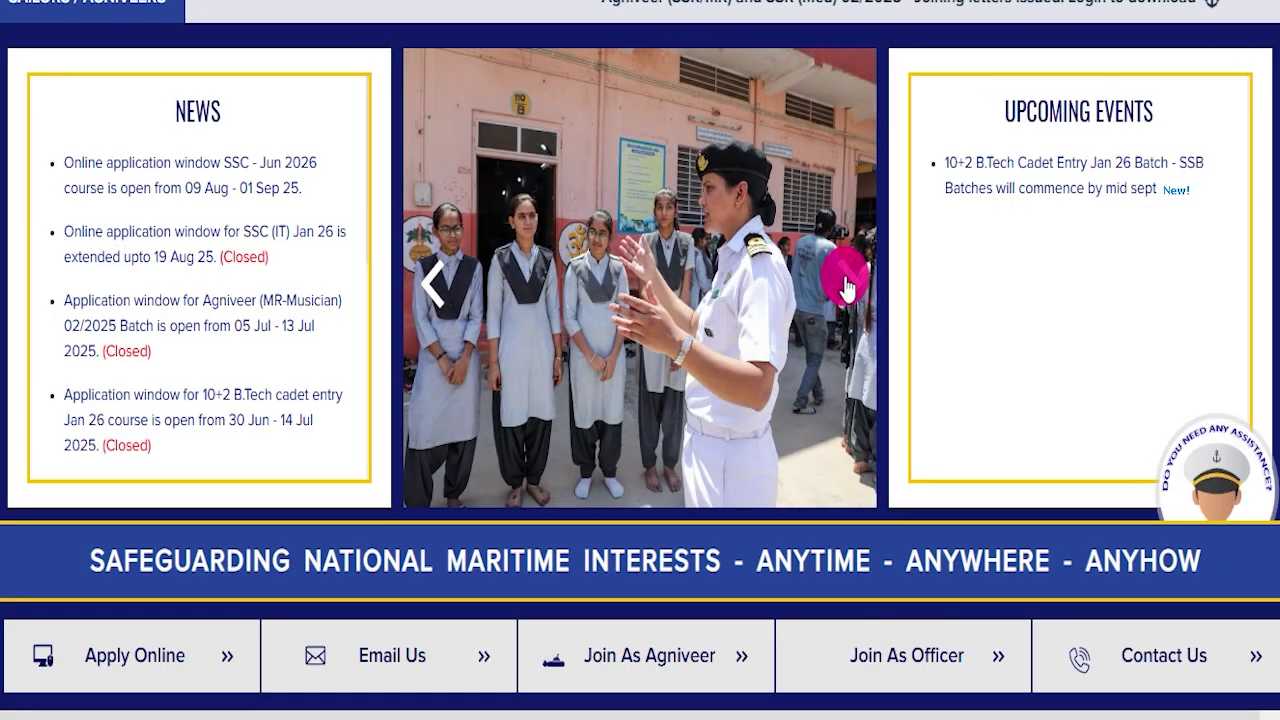
pyautogui.click(846, 288)
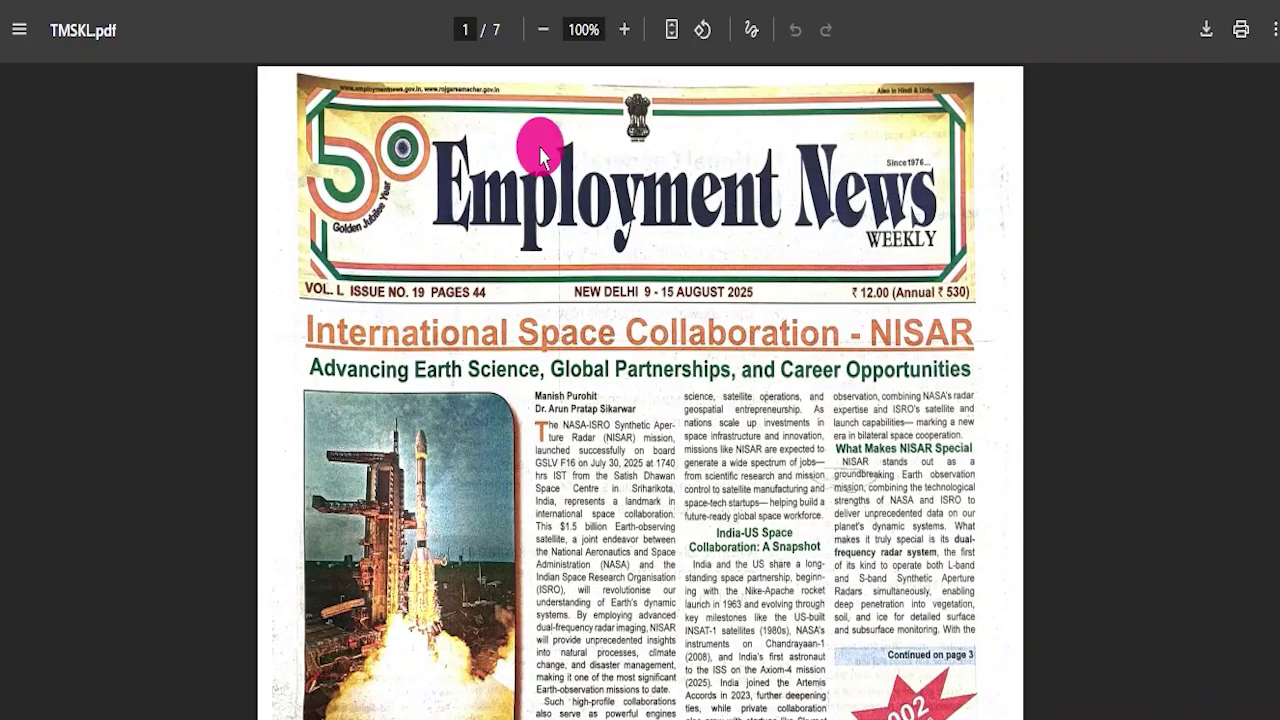
# Step: Skim the recruitment advertisement in TMSKL.pdf
pyautogui.scroll(-5, 688, 488)
pyautogui.scroll(-10, 688, 488)
pyautogui.scroll(3, 663, 486)
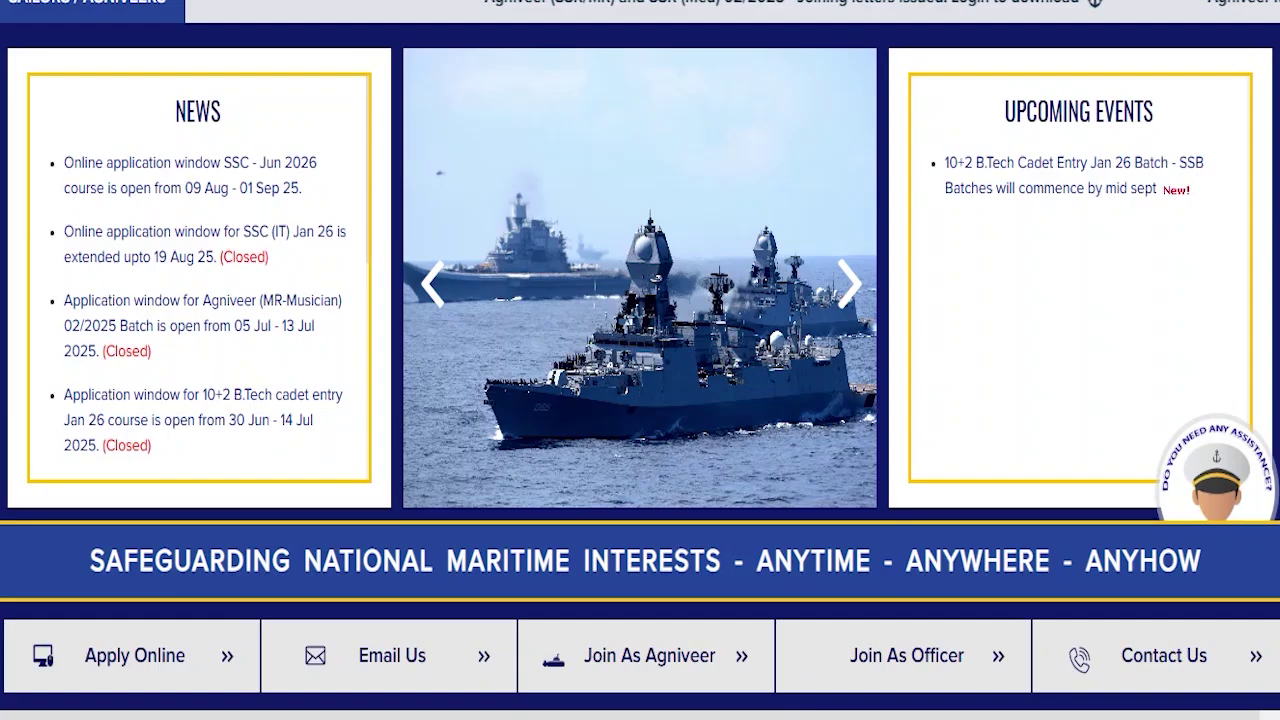
# Step: Continue viewing further photos in the Join Indian Navy home page slideshow
pyautogui.click(846, 285)
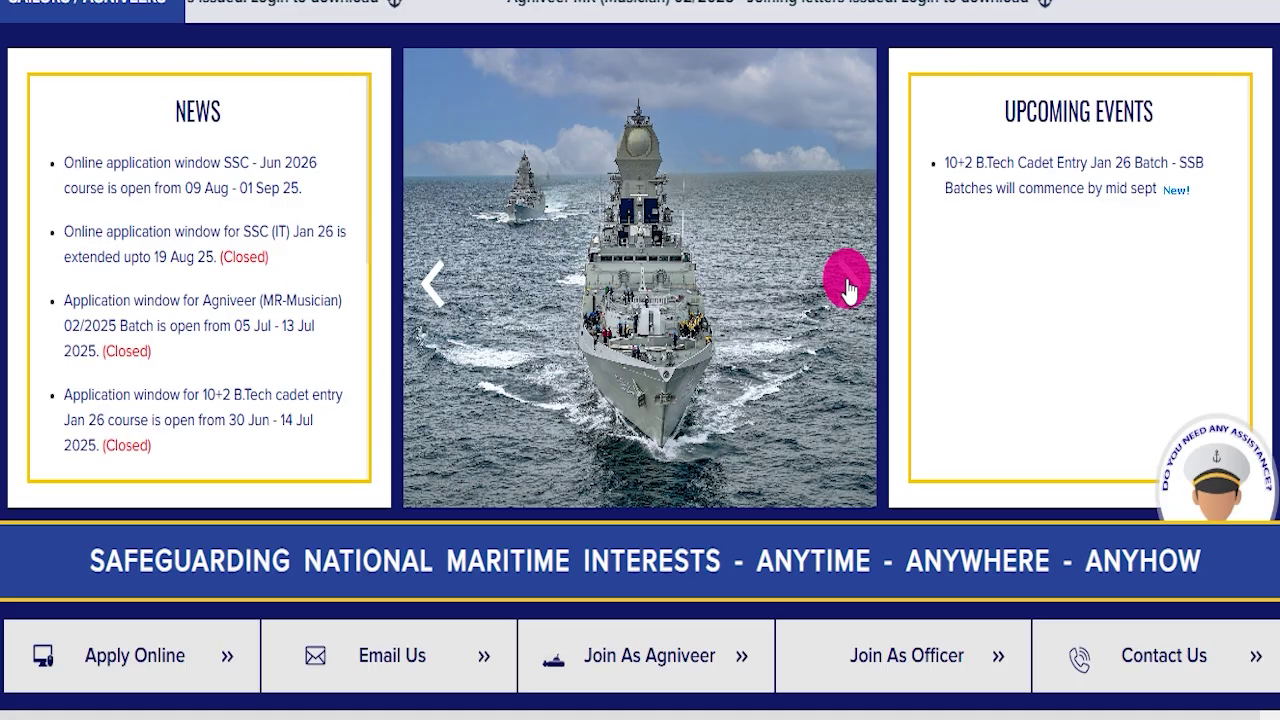
pyautogui.click(846, 285)
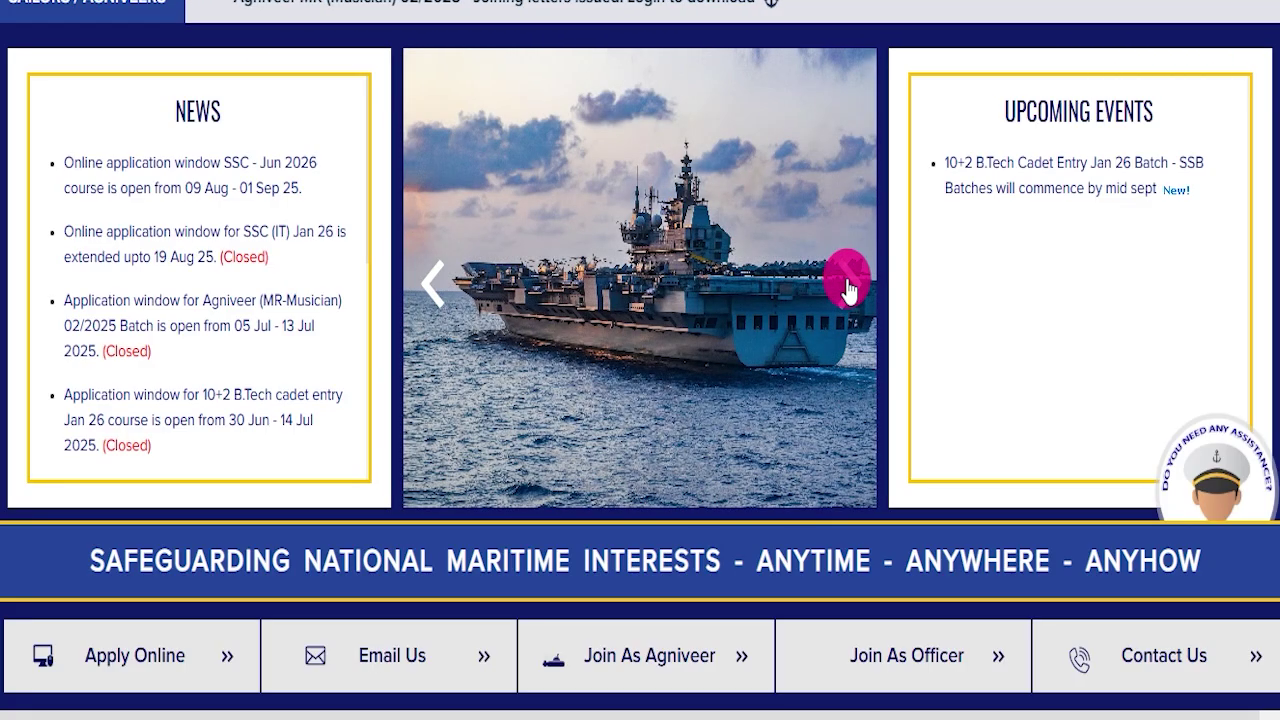
pyautogui.click(846, 285)
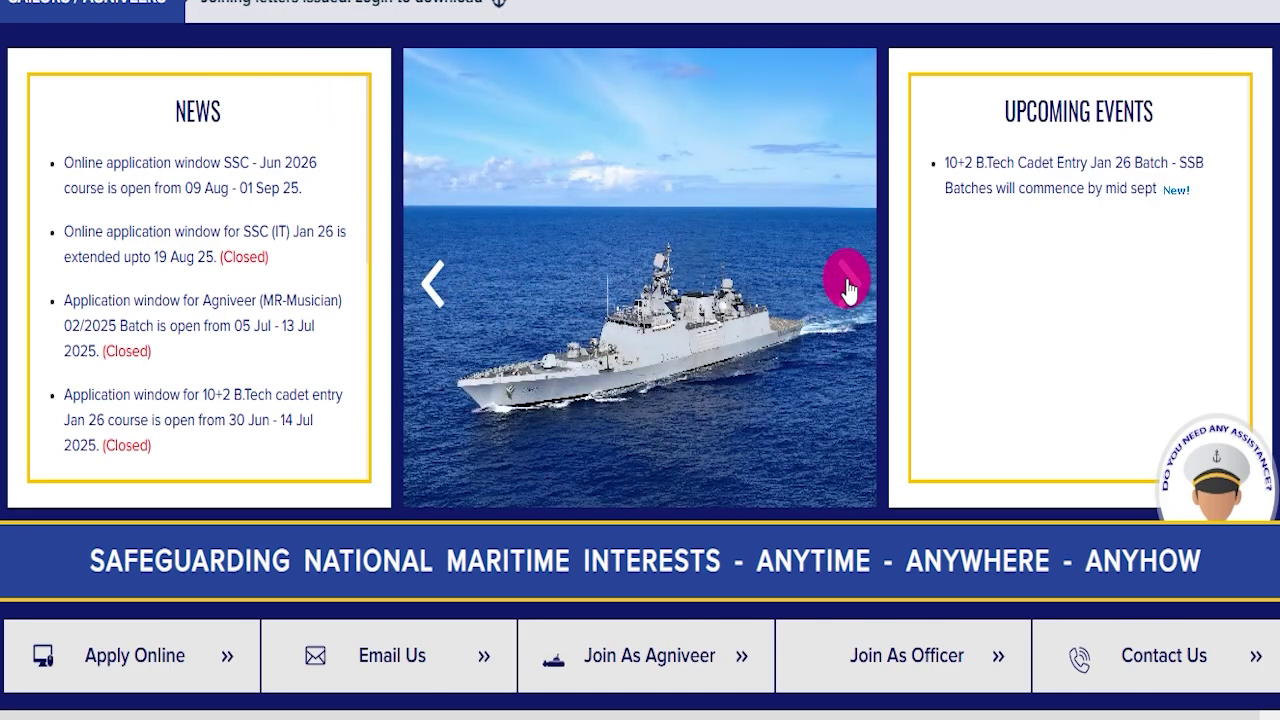
pyautogui.click(846, 285)
pyautogui.click(846, 285)
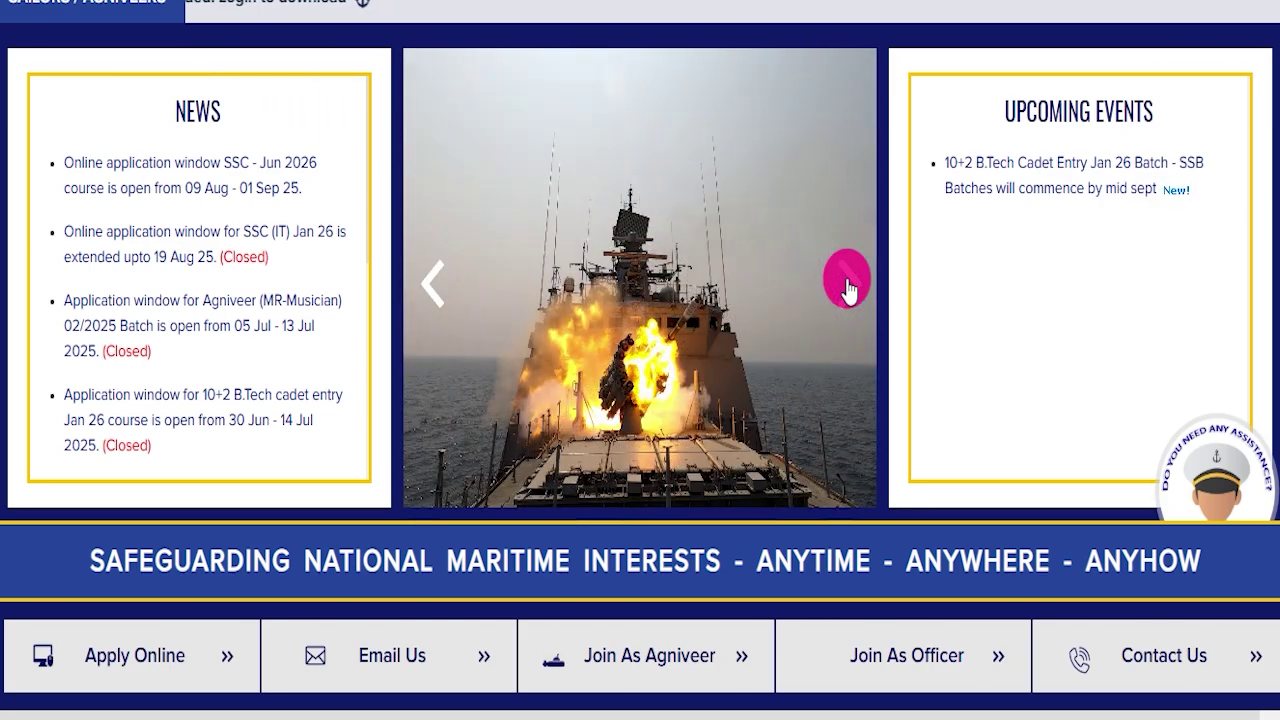
pyautogui.click(846, 285)
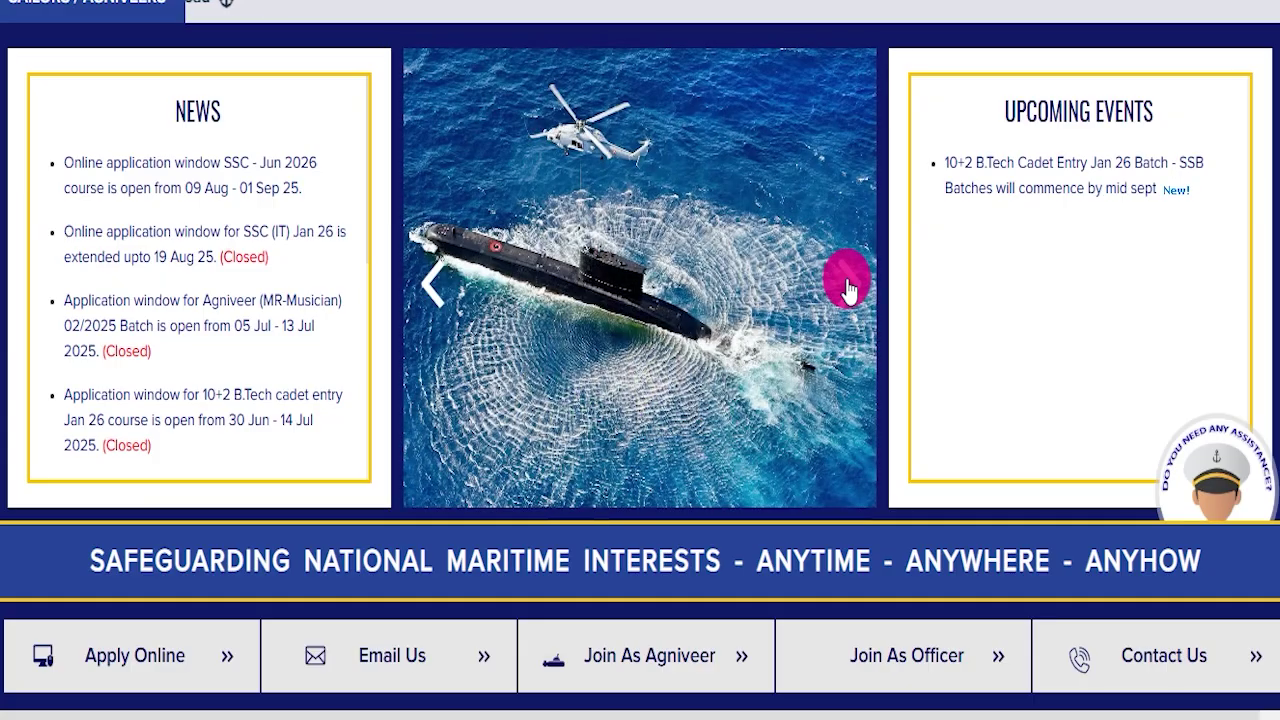
pyautogui.click(846, 285)
pyautogui.click(846, 285)
# Step: Look over the quick links and career categories on the Join Indian Navy home page, and the portal's registration form
pyautogui.scroll(-8, 846, 288)
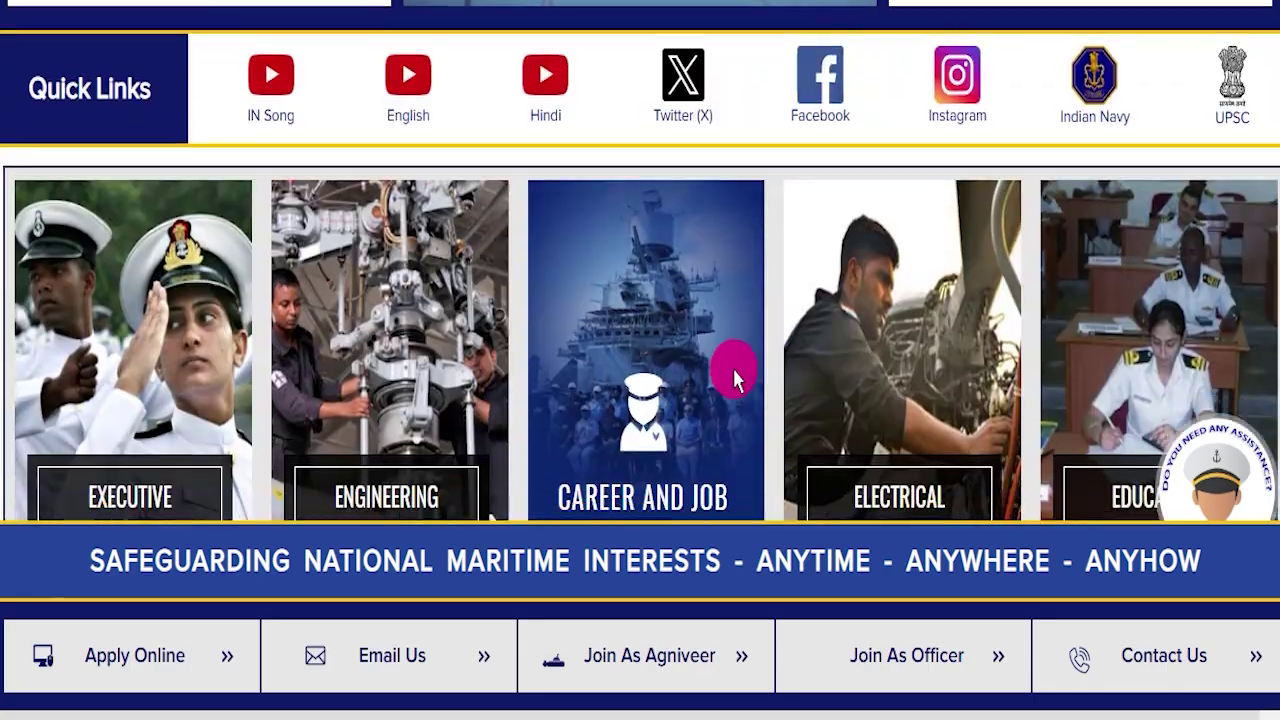
pyautogui.scroll(4, 660, 349)
pyautogui.scroll(5, 660, 357)
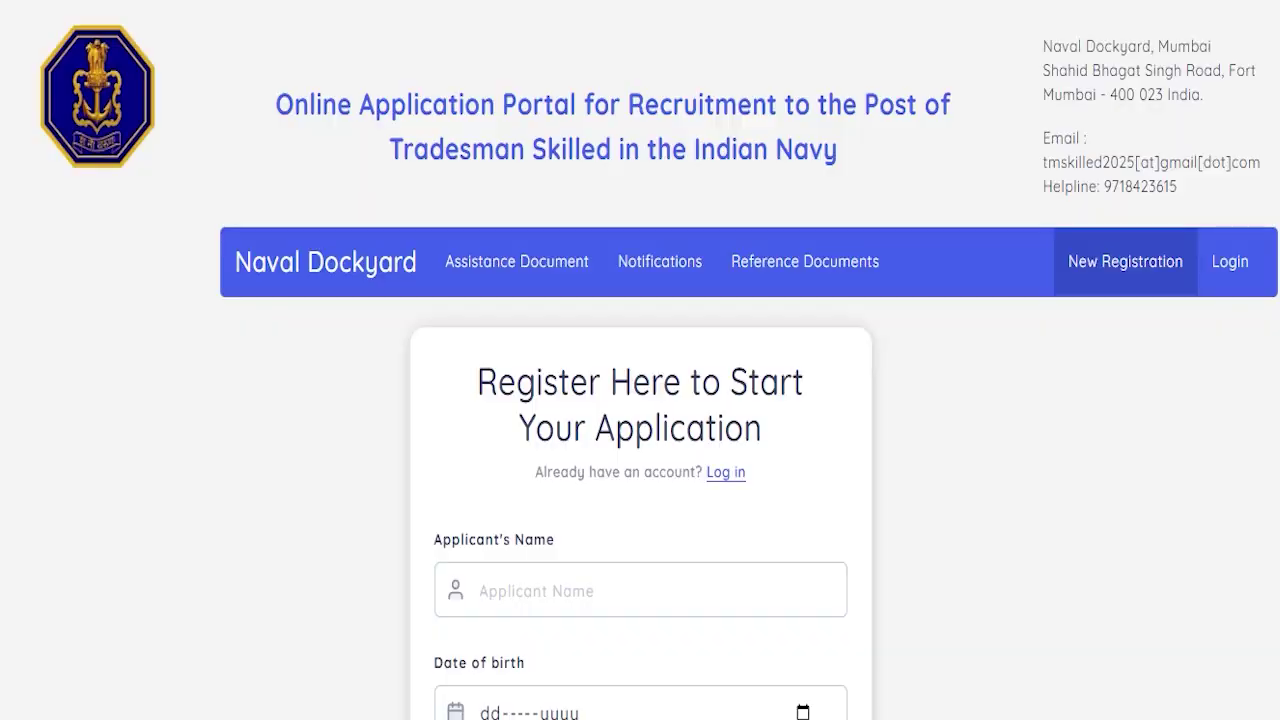
pyautogui.scroll(-3, 657, 288)
pyautogui.scroll(3, 686, 289)
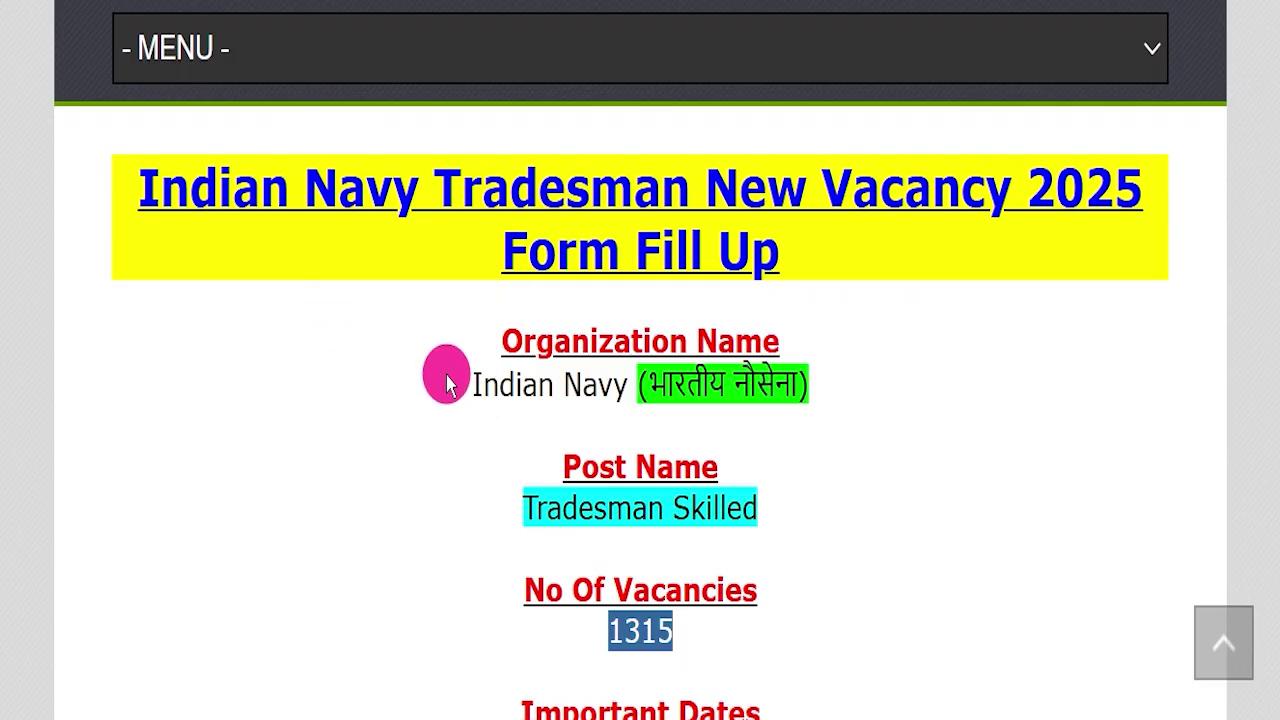
# Step: Highlight the vacancy heading in the Indian Navy Tradesman article and read the article's introduction from the site header down
pyautogui.moveTo(135, 185); pyautogui.dragTo(946, 240)
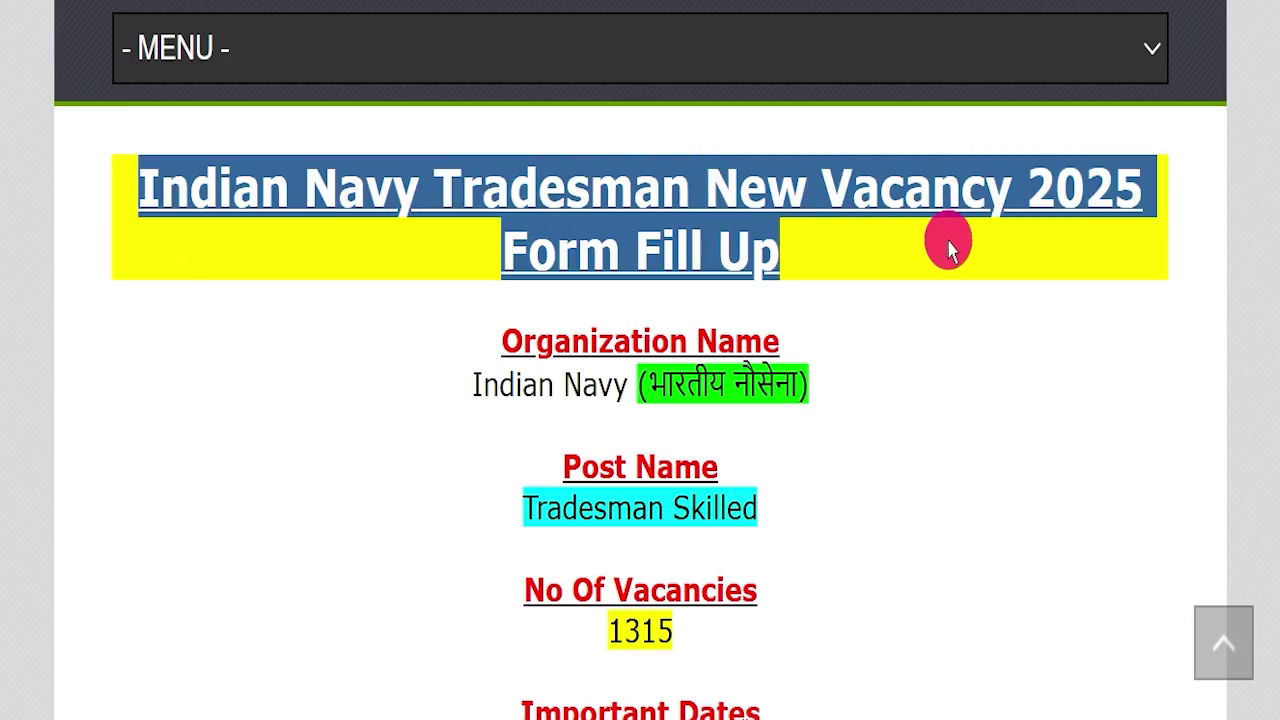
pyautogui.click(948, 244)
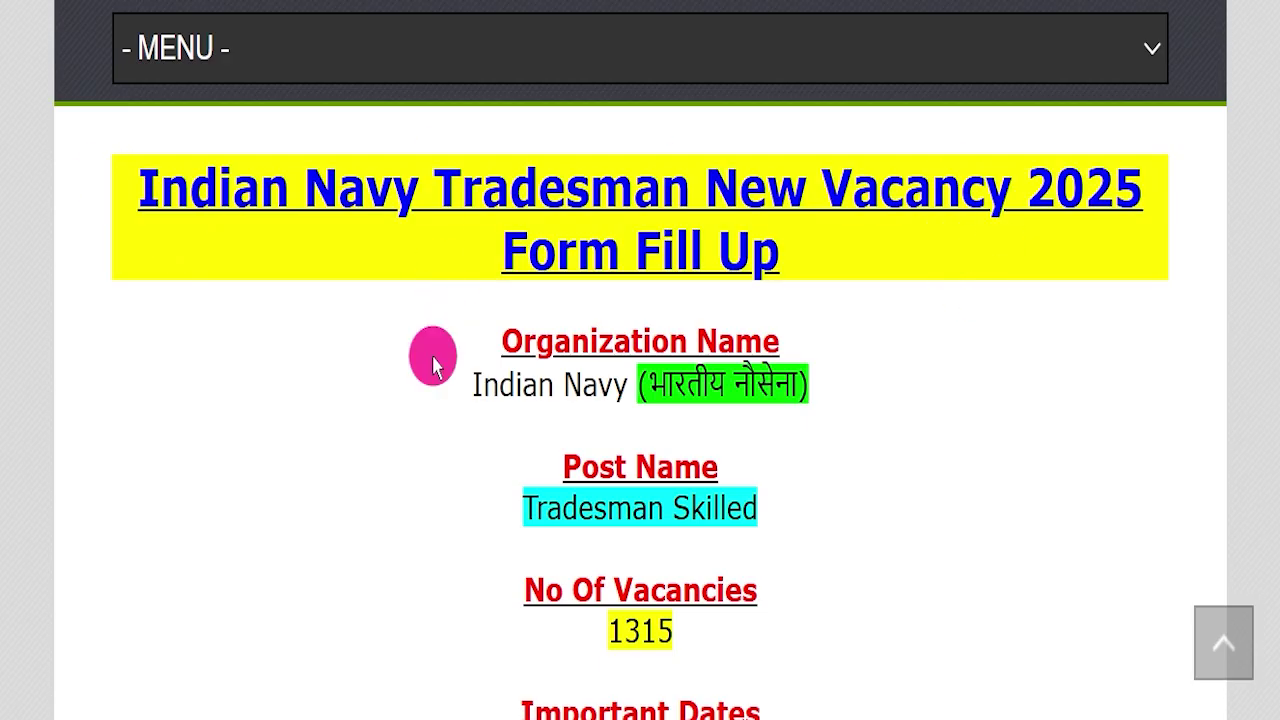
pyautogui.scroll(10, 432, 366)
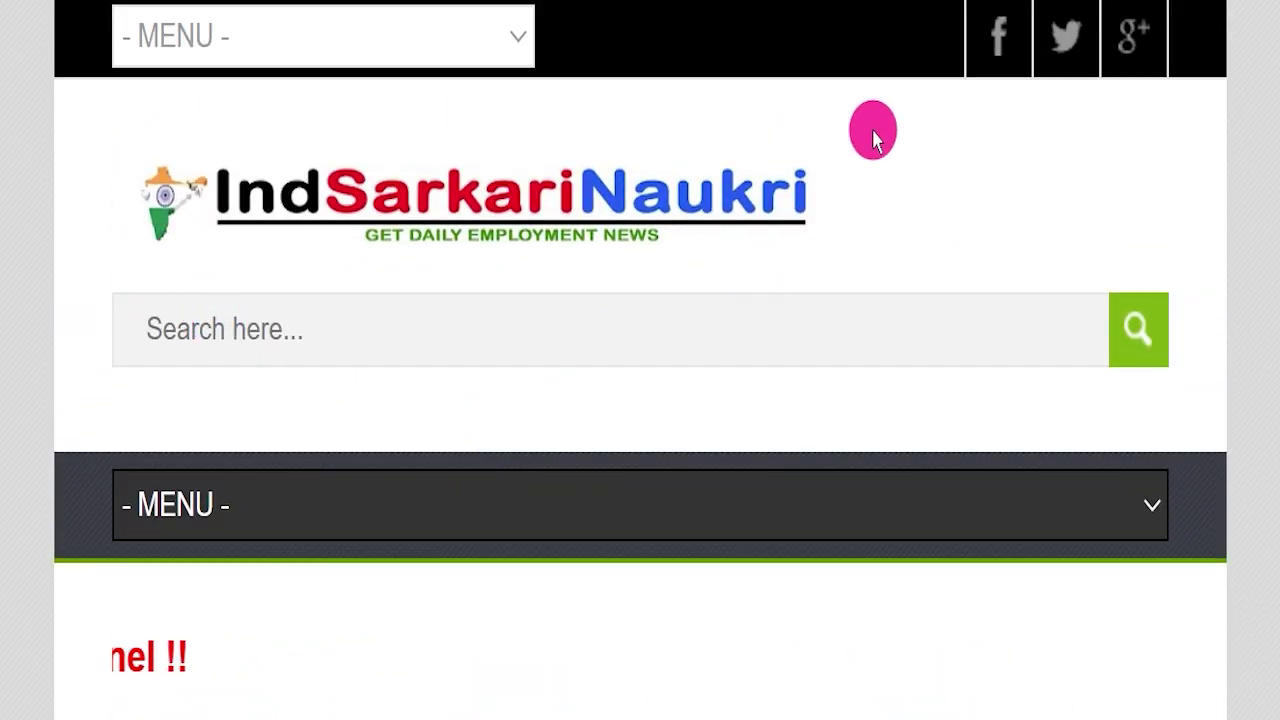
pyautogui.scroll(-8, 514, 300)
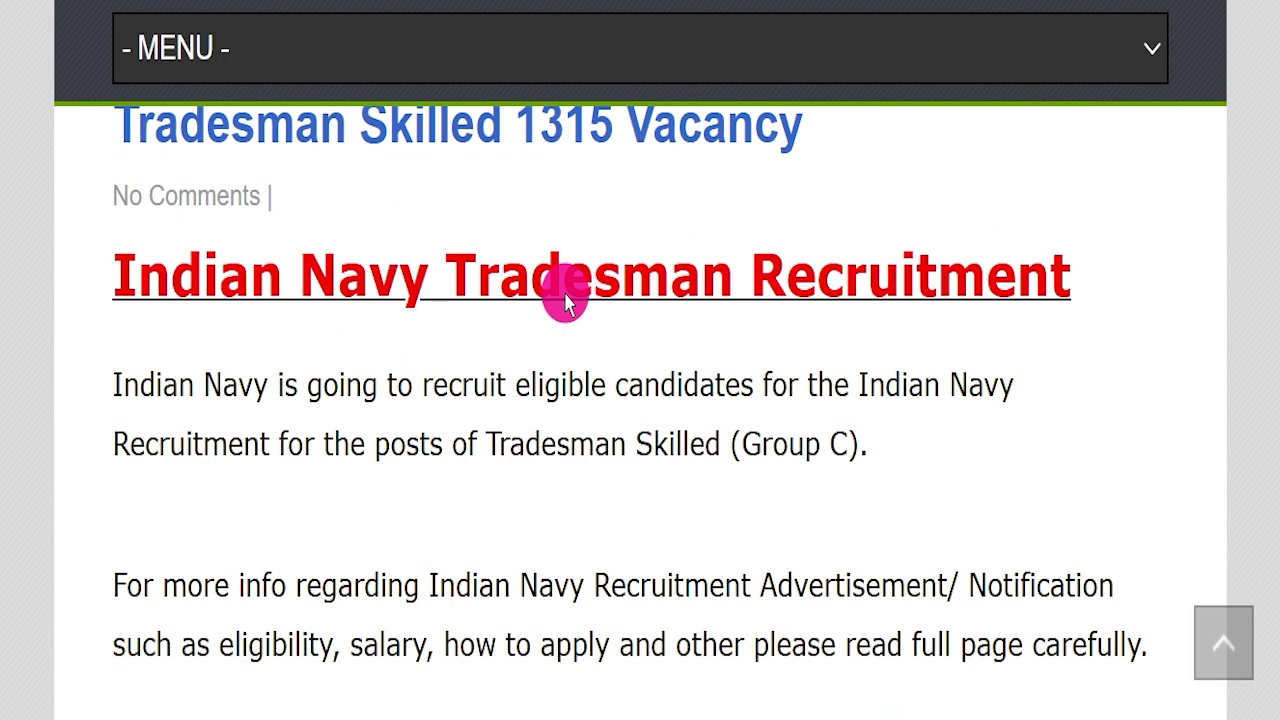
pyautogui.scroll(-5, 569, 294)
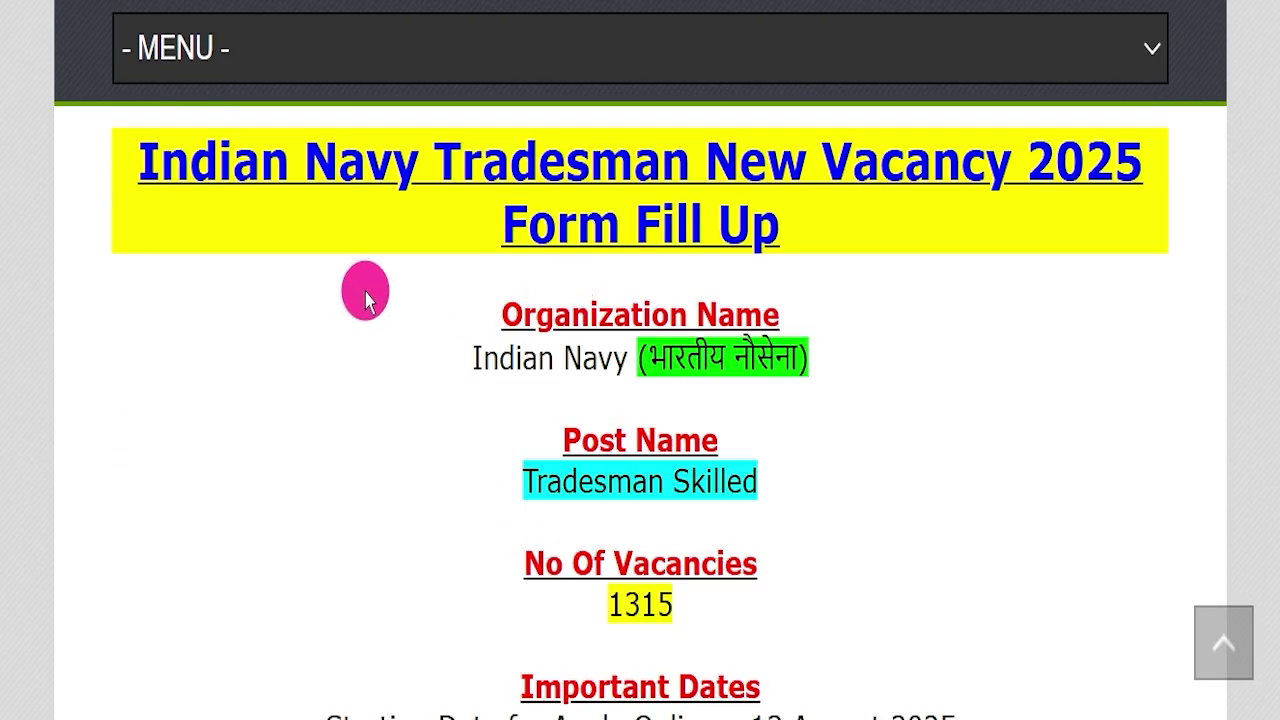
# Step: Highlight the article's vacancy title, organization name, post name and vacancies heading one after another while reading them
pyautogui.moveTo(125, 155); pyautogui.dragTo(846, 223)
pyautogui.click(845, 225)
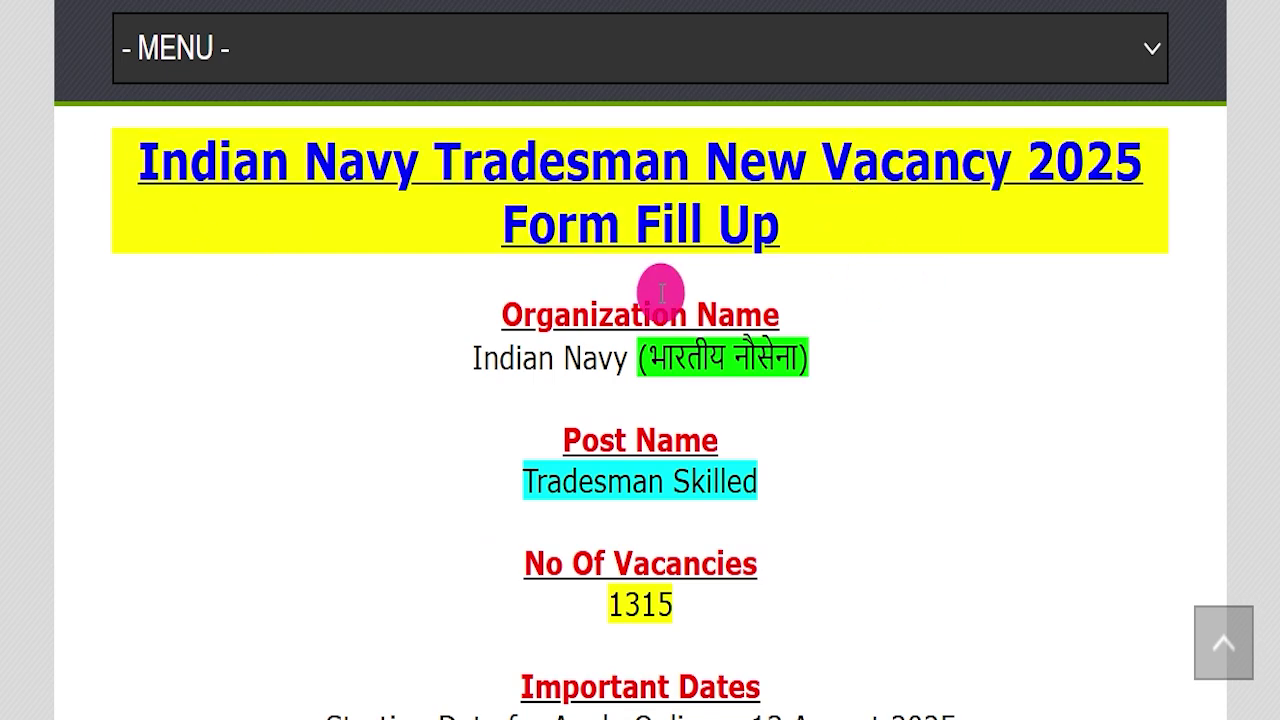
pyautogui.moveTo(466, 358); pyautogui.dragTo(756, 350)
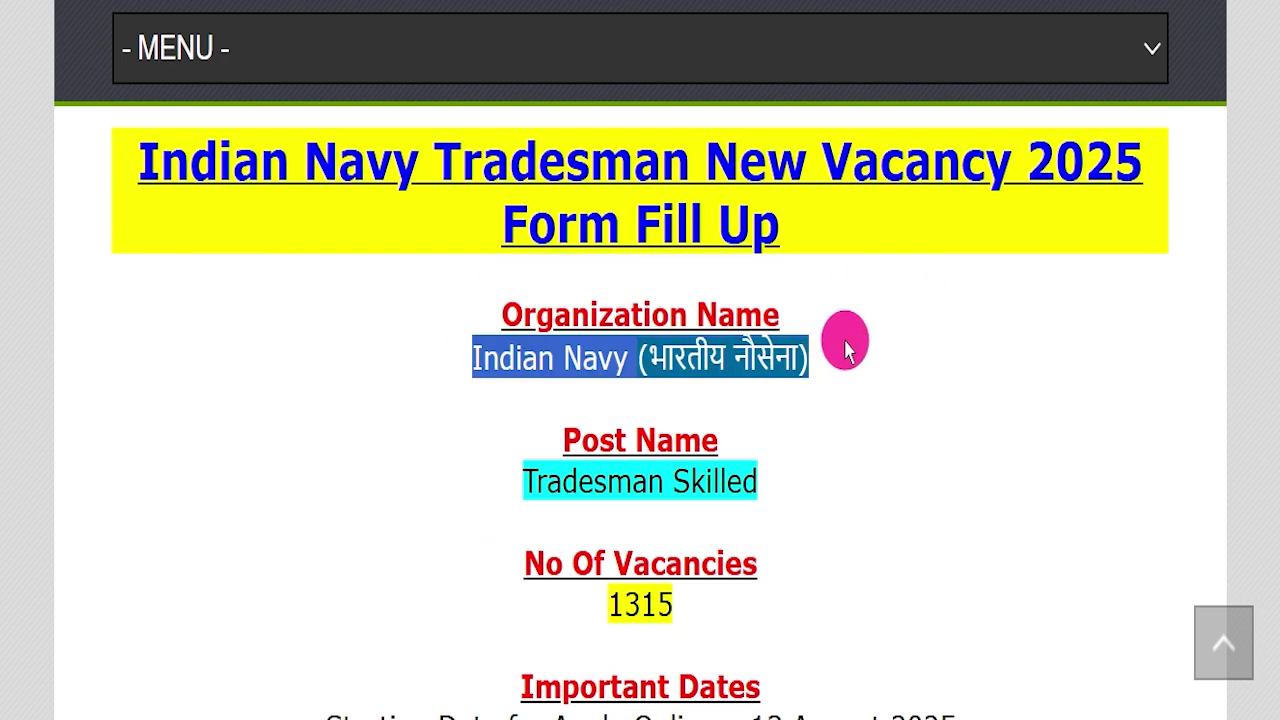
pyautogui.moveTo(432, 482); pyautogui.dragTo(794, 471)
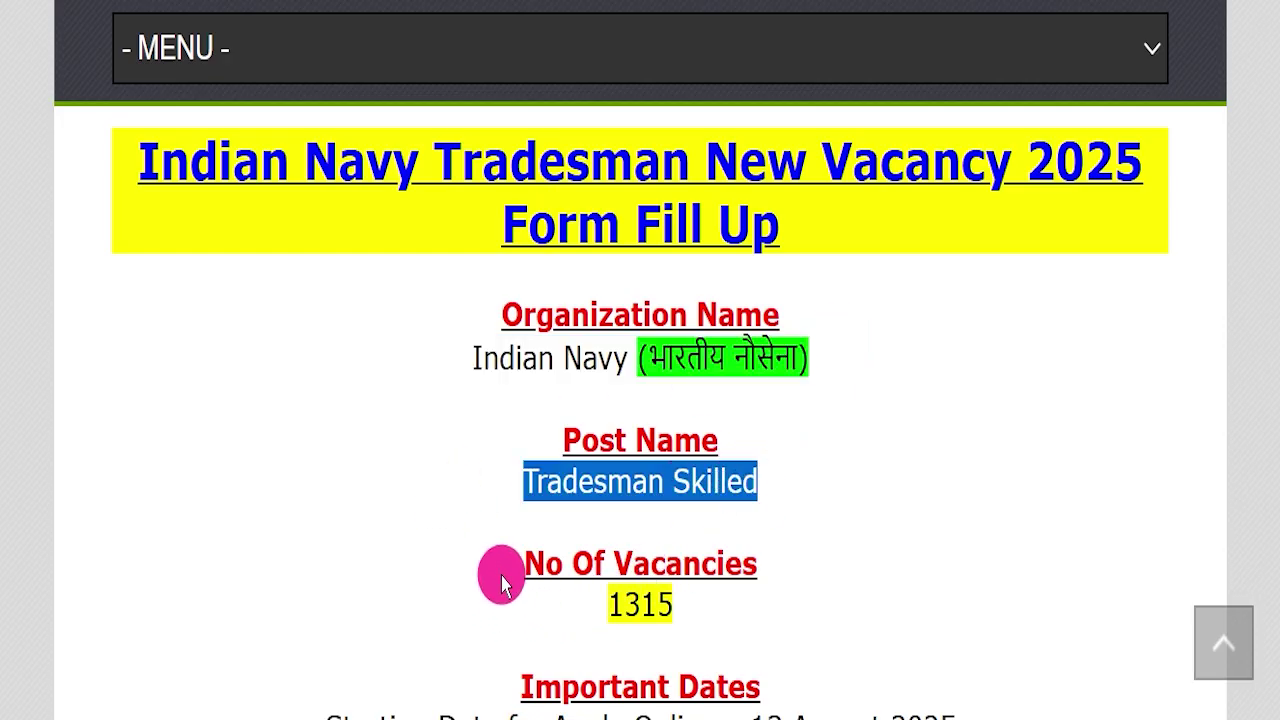
pyautogui.moveTo(497, 585); pyautogui.dragTo(734, 580)
# Step: Annotate the last application date, pay scale and 10th Pass requirement in red with the pen, and clear the annotations
pyautogui.scroll(-4, 905, 500)
pyautogui.click(1035, 420)
pyautogui.scroll(1, 1000, 370)
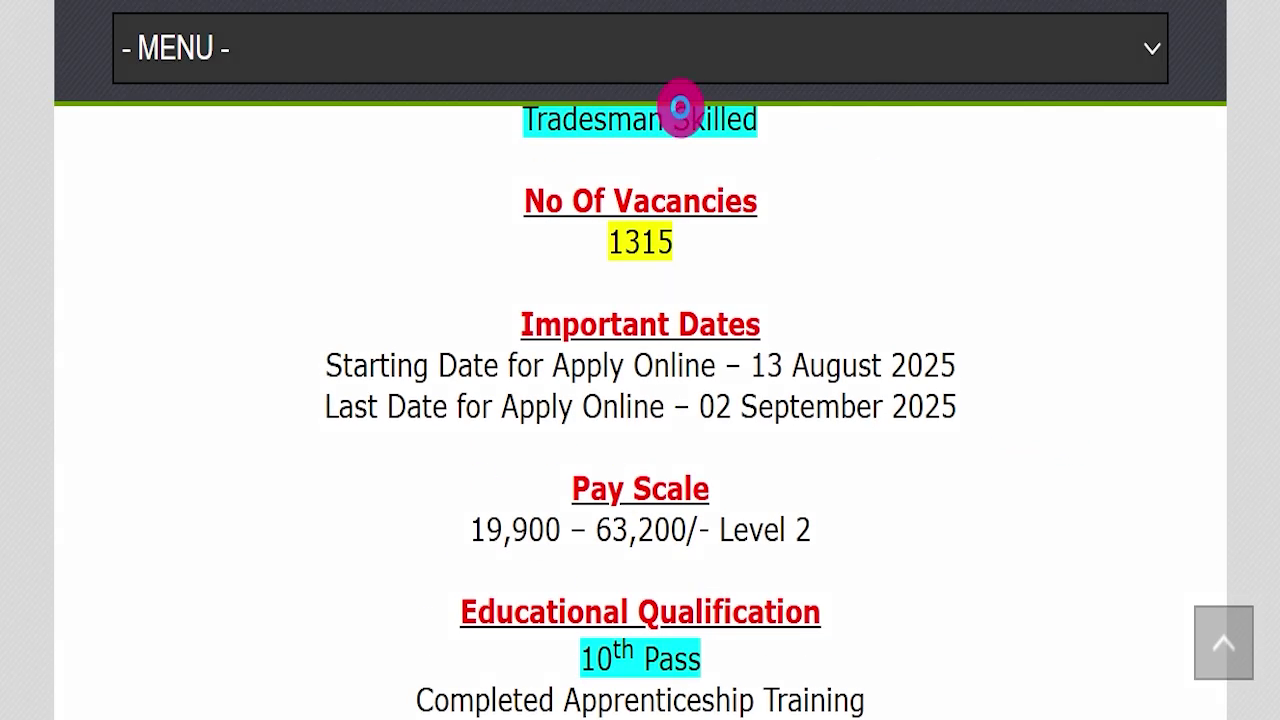
pyautogui.moveTo(856, 410); pyautogui.dragTo(1000, 420)
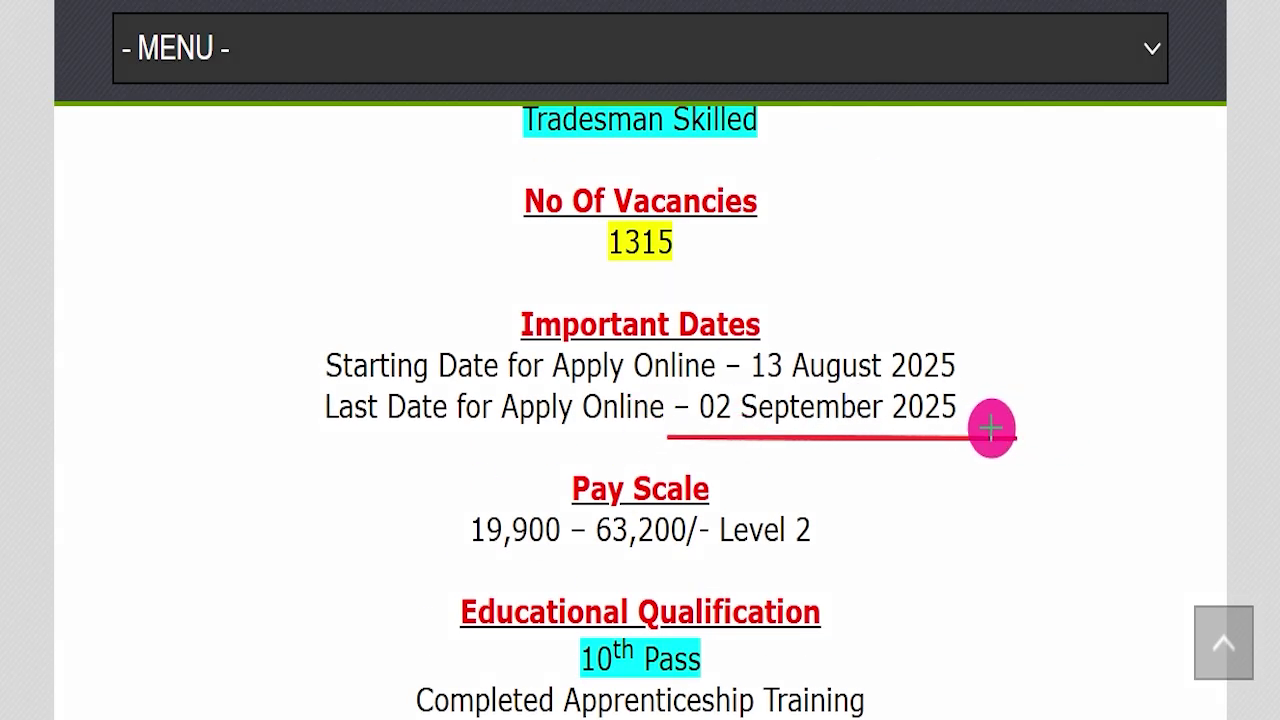
pyautogui.moveTo(976, 396)
pyautogui.mouseDown()
pyautogui.moveTo(1069, 288)
pyautogui.moveTo(1087, 304)
pyautogui.mouseUp()
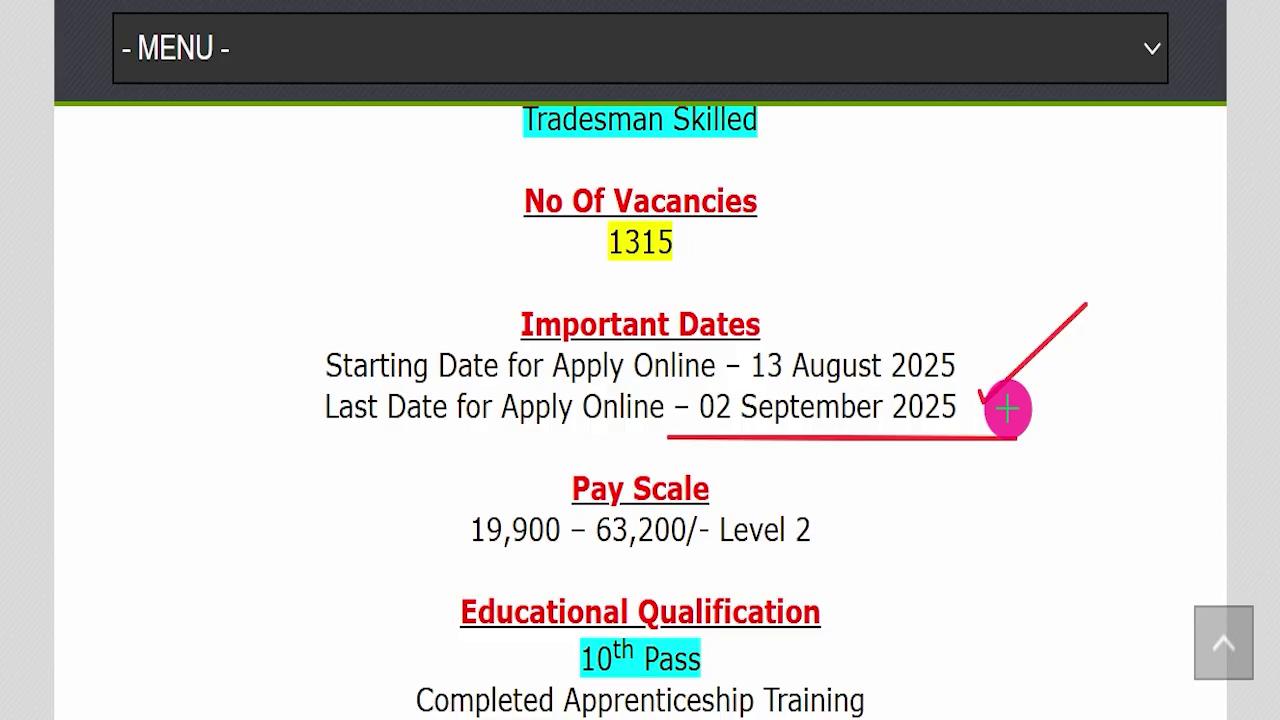
pyautogui.moveTo(395, 540)
pyautogui.mouseDown()
pyautogui.moveTo(840, 540)
pyautogui.moveTo(916, 483)
pyautogui.mouseUp()
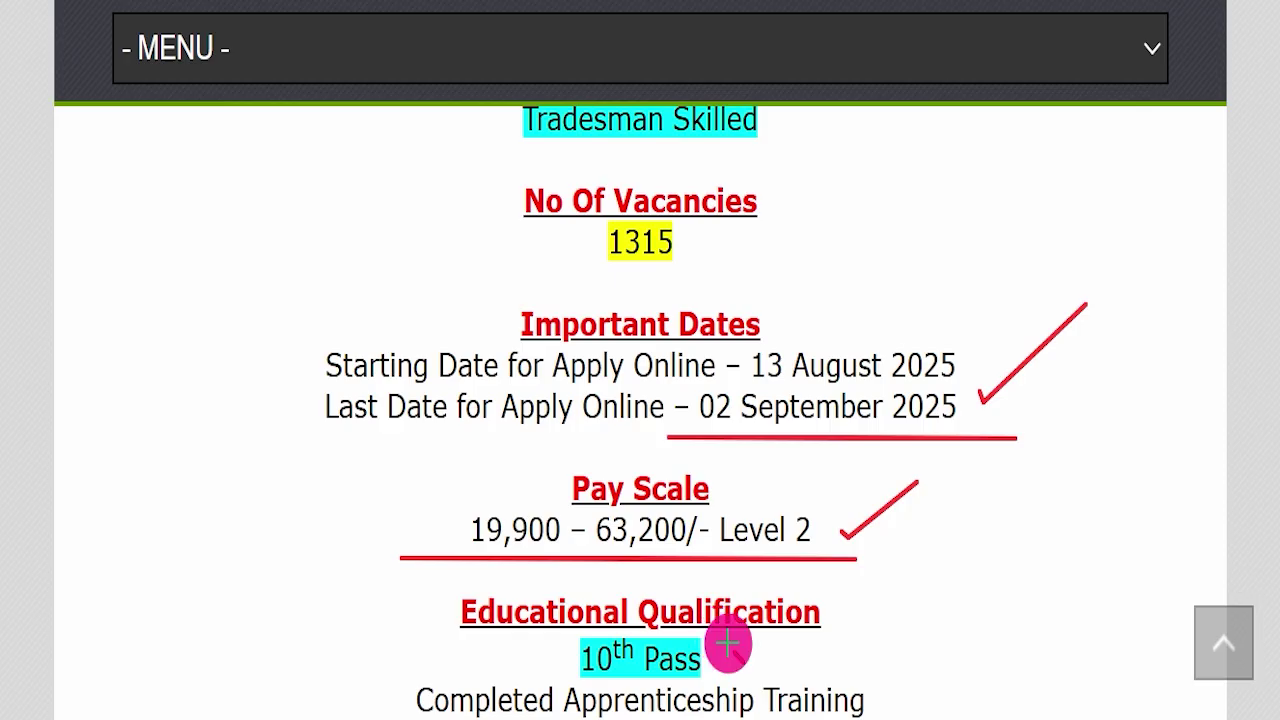
pyautogui.moveTo(728, 643); pyautogui.dragTo(896, 587)
pyautogui.press('Escape')
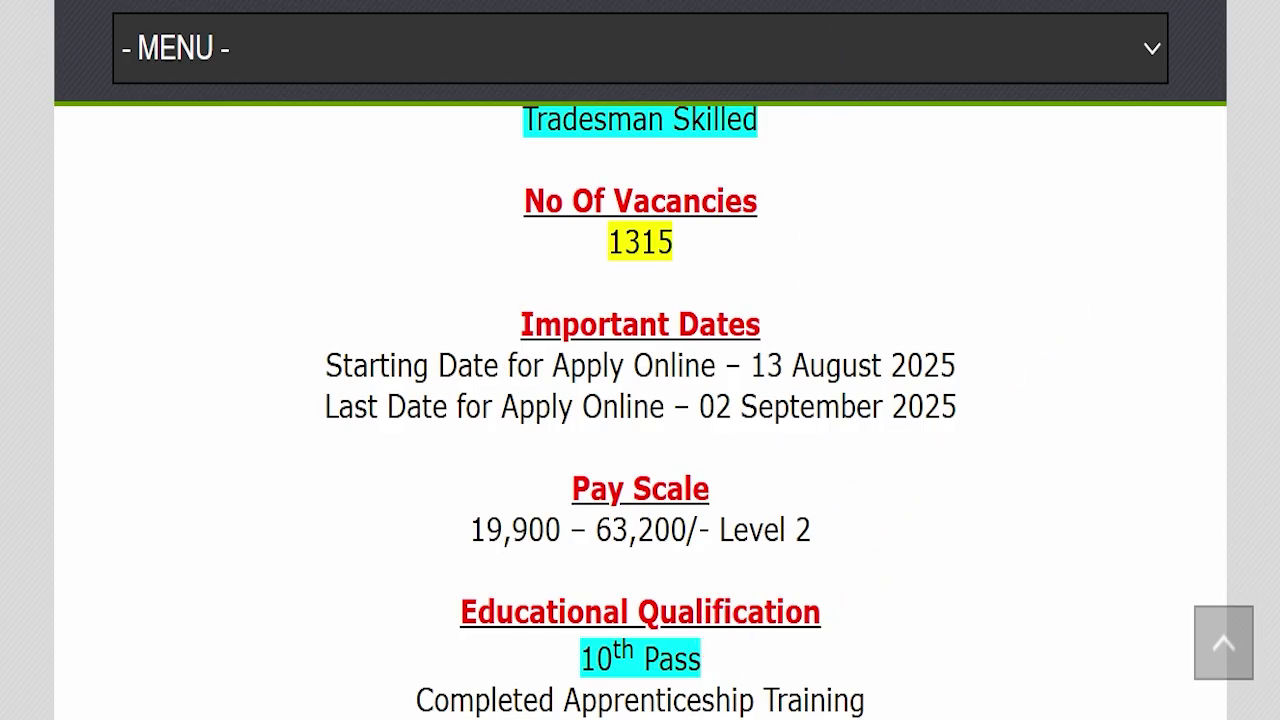
# Step: Highlight the age limit of 18 – 25 Years and the No Fee entry in the article while reading them
pyautogui.scroll(-3, 766, 369)
pyautogui.moveTo(460, 460); pyautogui.dragTo(868, 457)
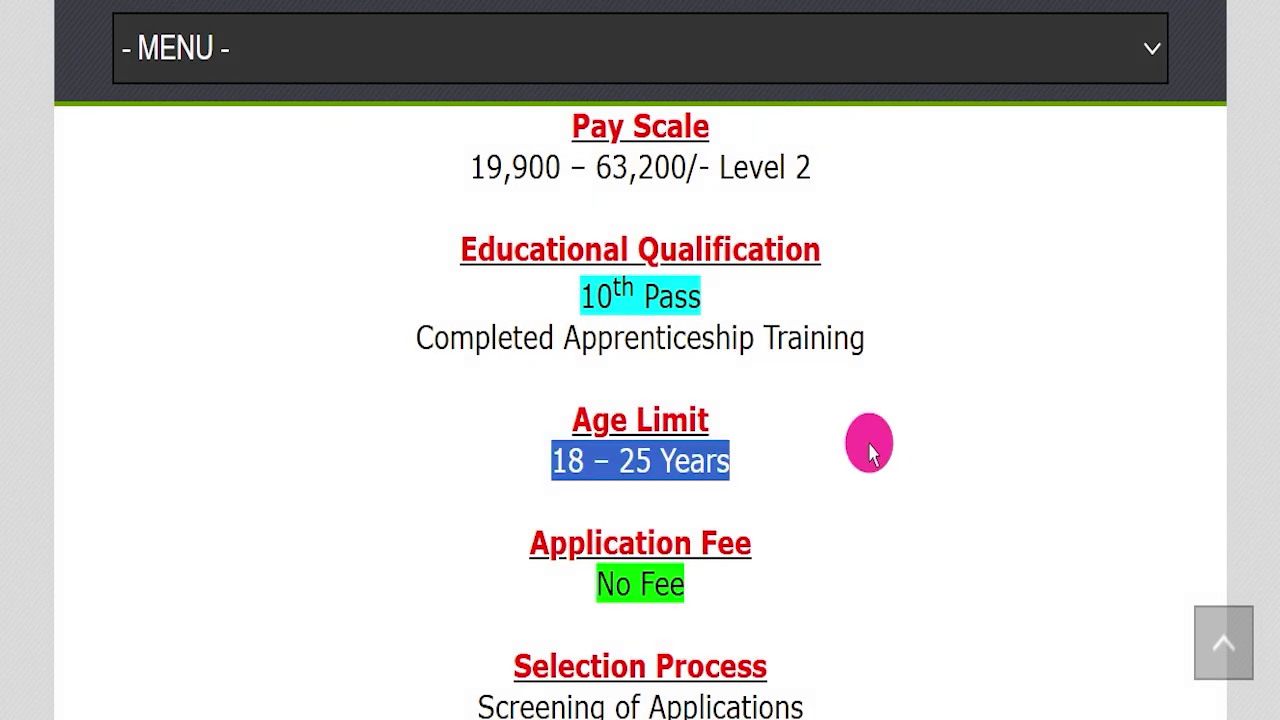
pyautogui.scroll(-2, 869, 452)
pyautogui.moveTo(476, 342); pyautogui.dragTo(815, 345)
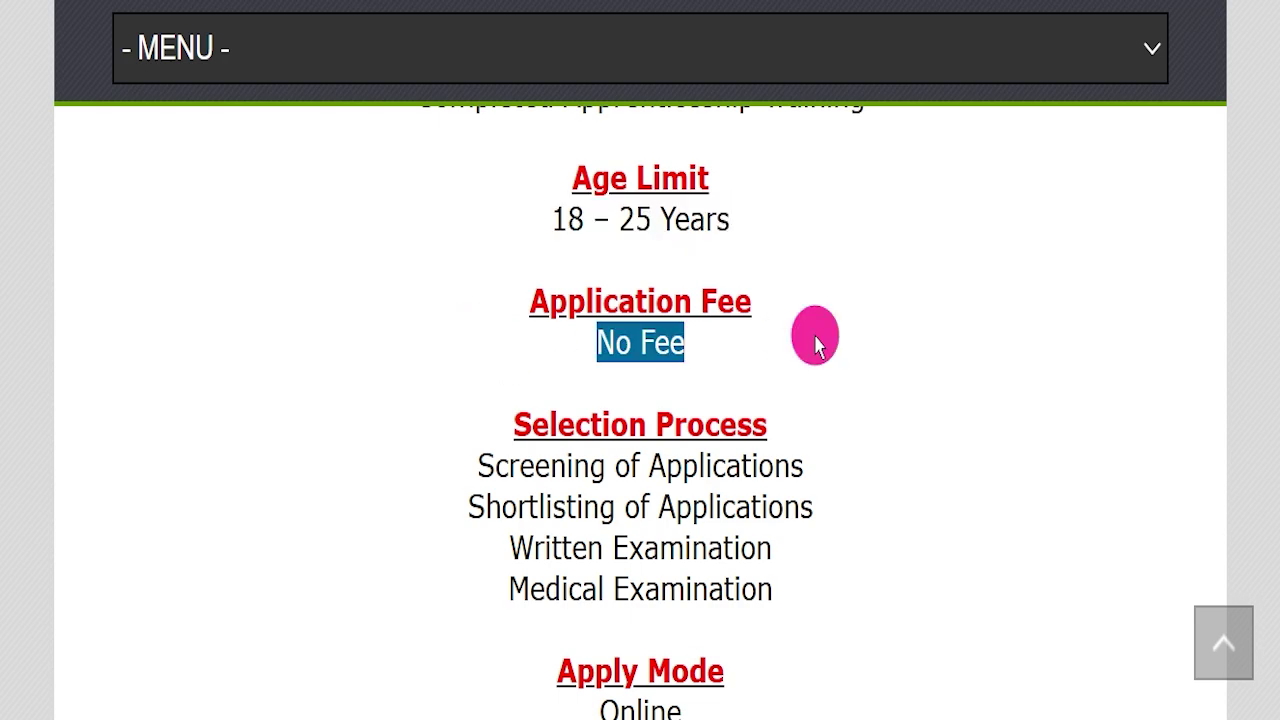
pyautogui.click(832, 349)
pyautogui.scroll(-1, 840, 349)
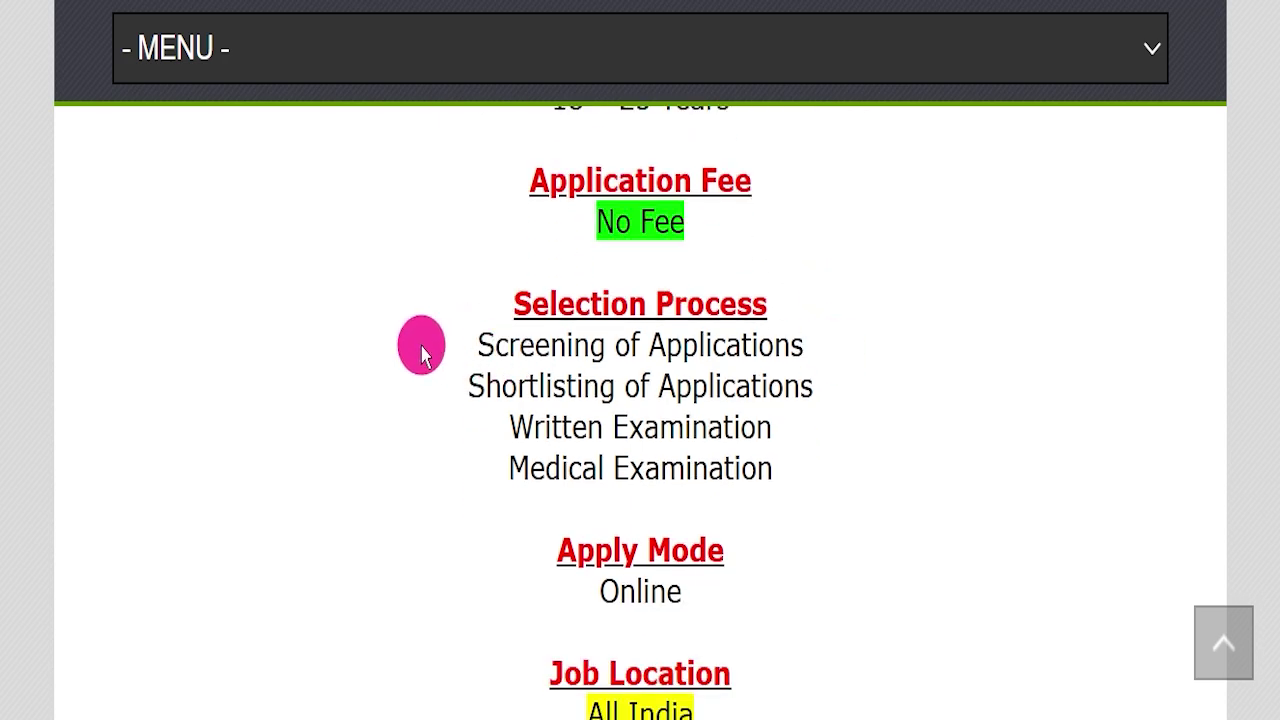
# Step: Highlight the selection stages one after another, from Screening of Applications to Medical Examination, while reading them
pyautogui.moveTo(390, 345); pyautogui.dragTo(937, 340)
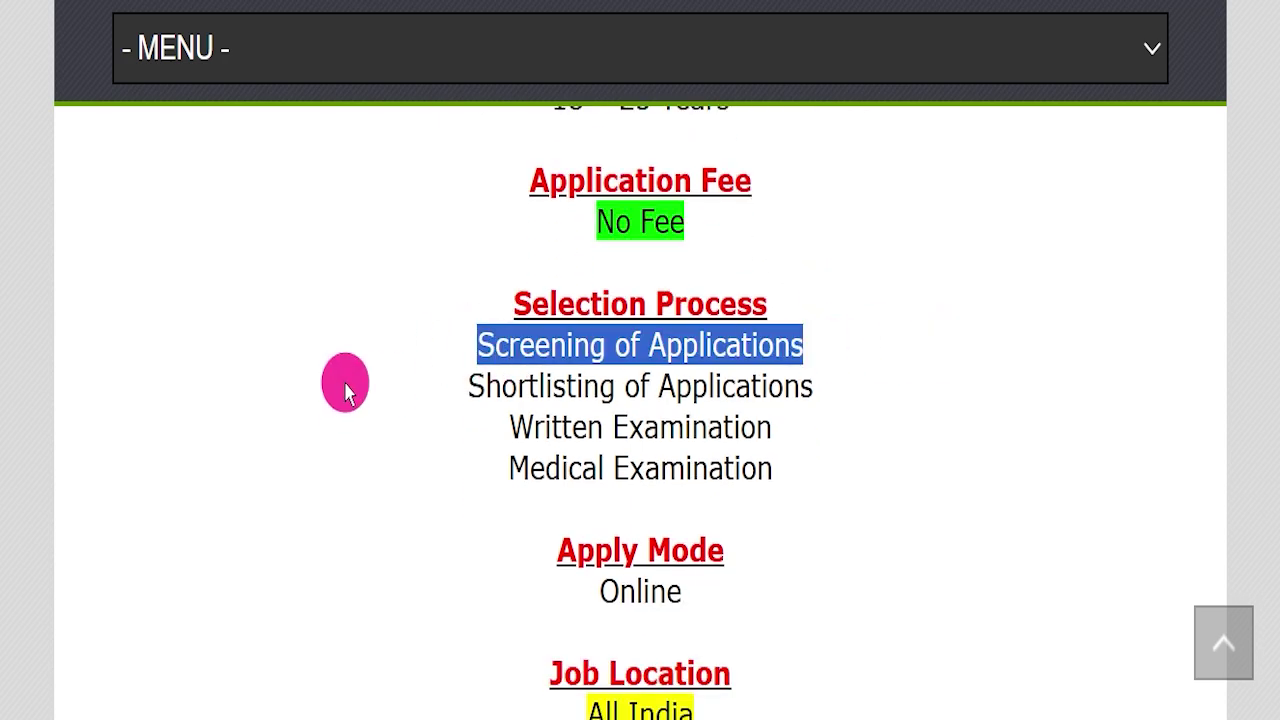
pyautogui.moveTo(345, 390); pyautogui.dragTo(770, 372)
pyautogui.moveTo(442, 418); pyautogui.dragTo(847, 417)
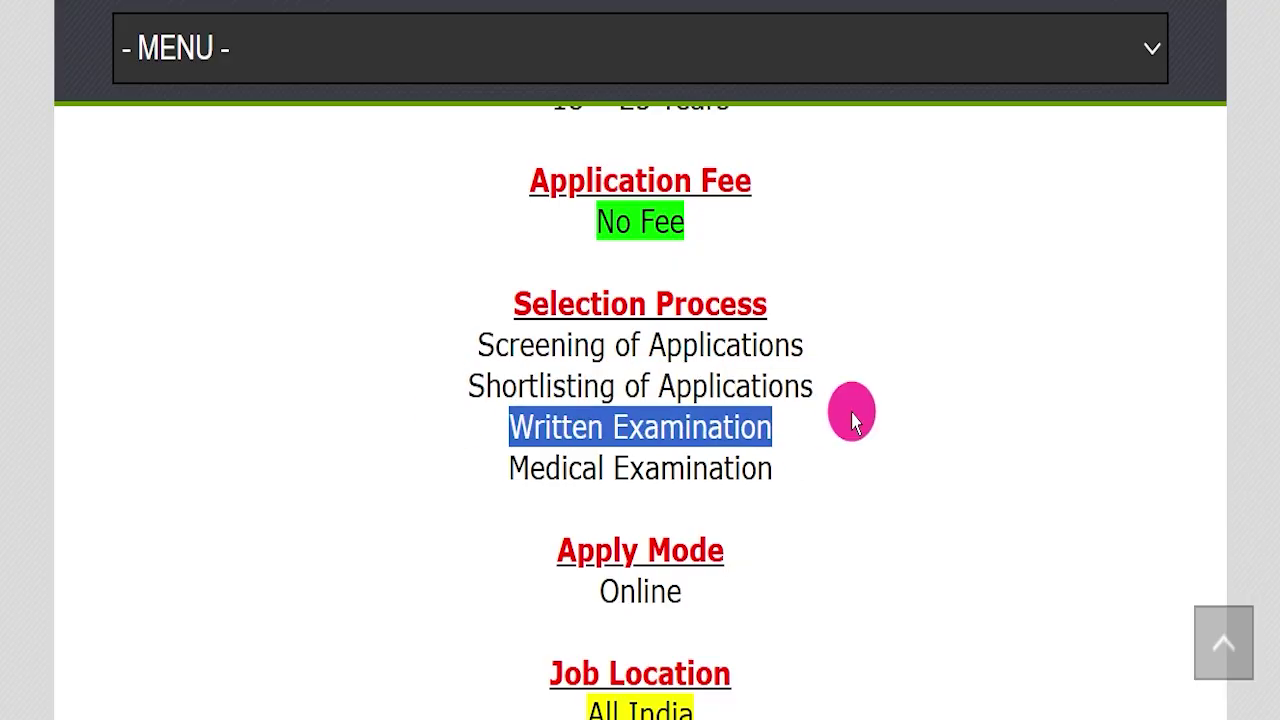
pyautogui.moveTo(426, 456); pyautogui.dragTo(806, 458)
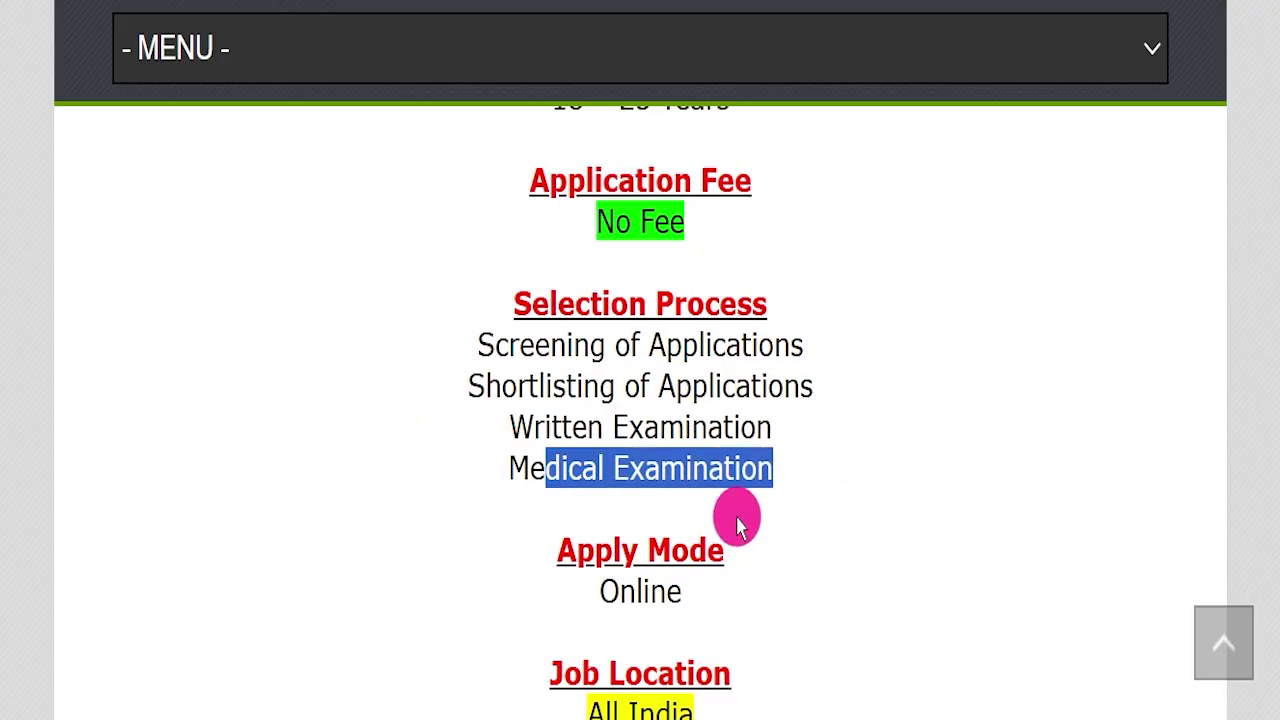
# Step: Highlight the Online apply mode and the All India job location in the article
pyautogui.moveTo(530, 578); pyautogui.dragTo(871, 554)
pyautogui.scroll(-2, 800, 530)
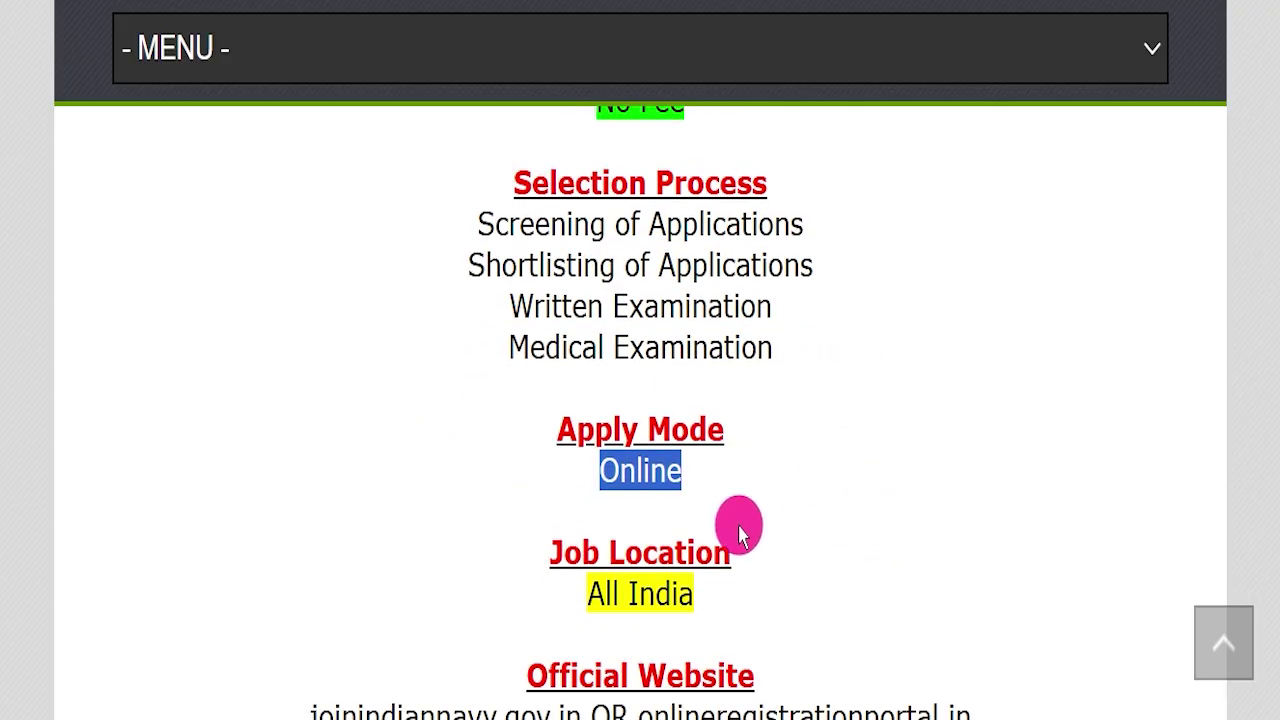
pyautogui.moveTo(485, 590); pyautogui.dragTo(943, 591)
pyautogui.scroll(-3, 1000, 486)
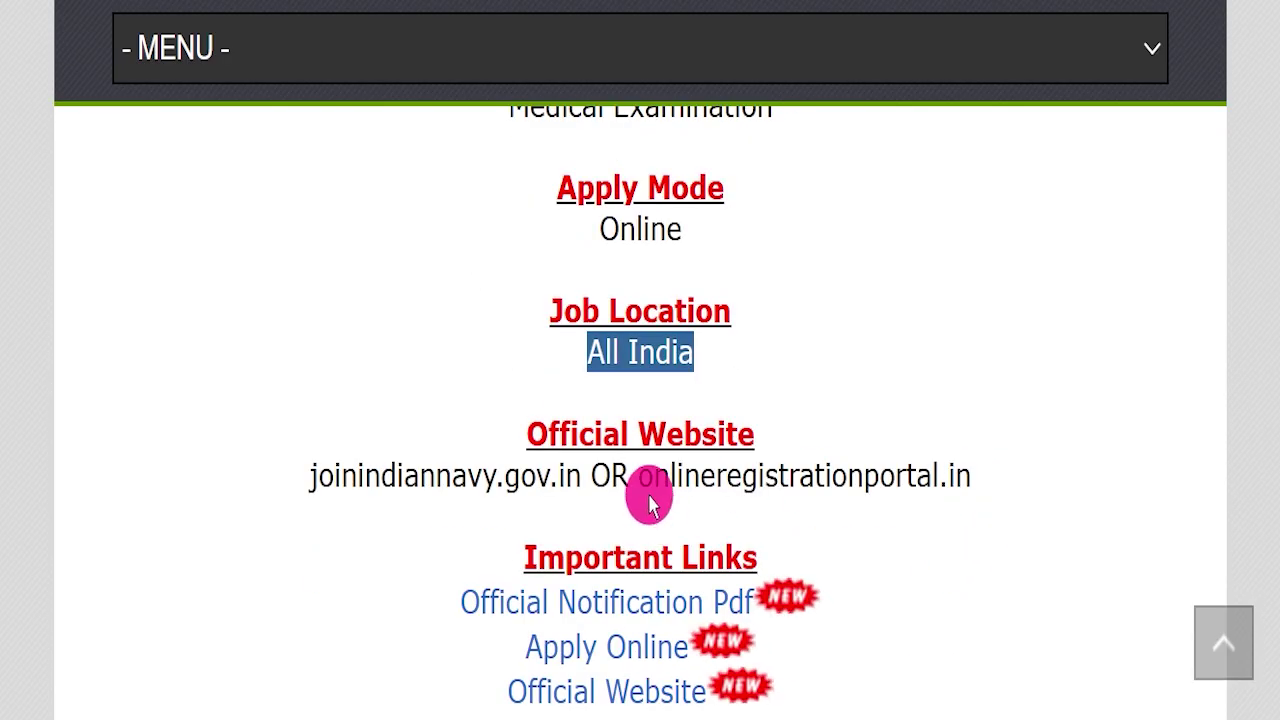
# Step: Highlight the onlineregistrationportal.in address and the Official Notification Pdf link among the important links
pyautogui.moveTo(636, 472); pyautogui.dragTo(980, 474)
pyautogui.click(977, 543)
pyautogui.scroll(-1, 977, 543)
pyautogui.moveTo(509, 458); pyautogui.dragTo(903, 549)
pyautogui.scroll(-2, 906, 543)
pyautogui.moveTo(369, 345); pyautogui.dragTo(753, 336)
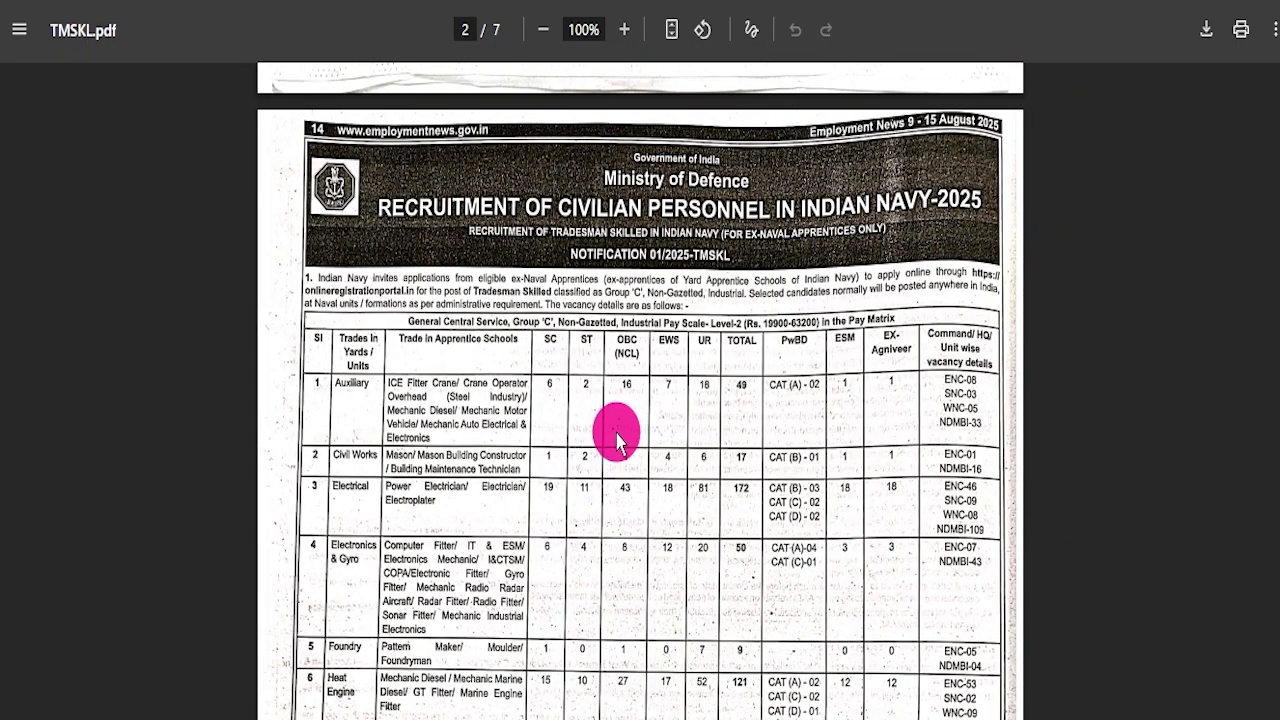
# Step: Look through the TMSKL.pdf notification for the trade vacancy table, age relaxation, mode of selection, examination scheme and application instructions
pyautogui.scroll(5, 613, 436)
pyautogui.scroll(-6, 626, 447)
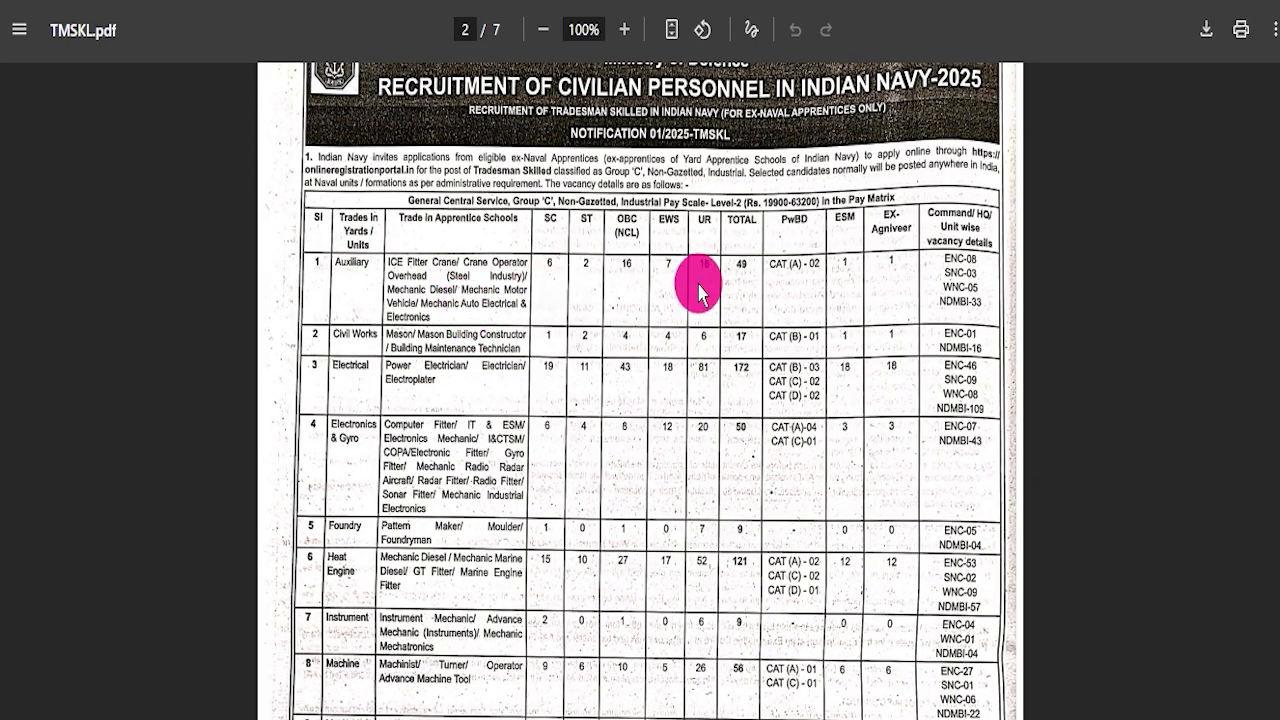
pyautogui.scroll(-12, 700, 292)
pyautogui.scroll(-10, 597, 404)
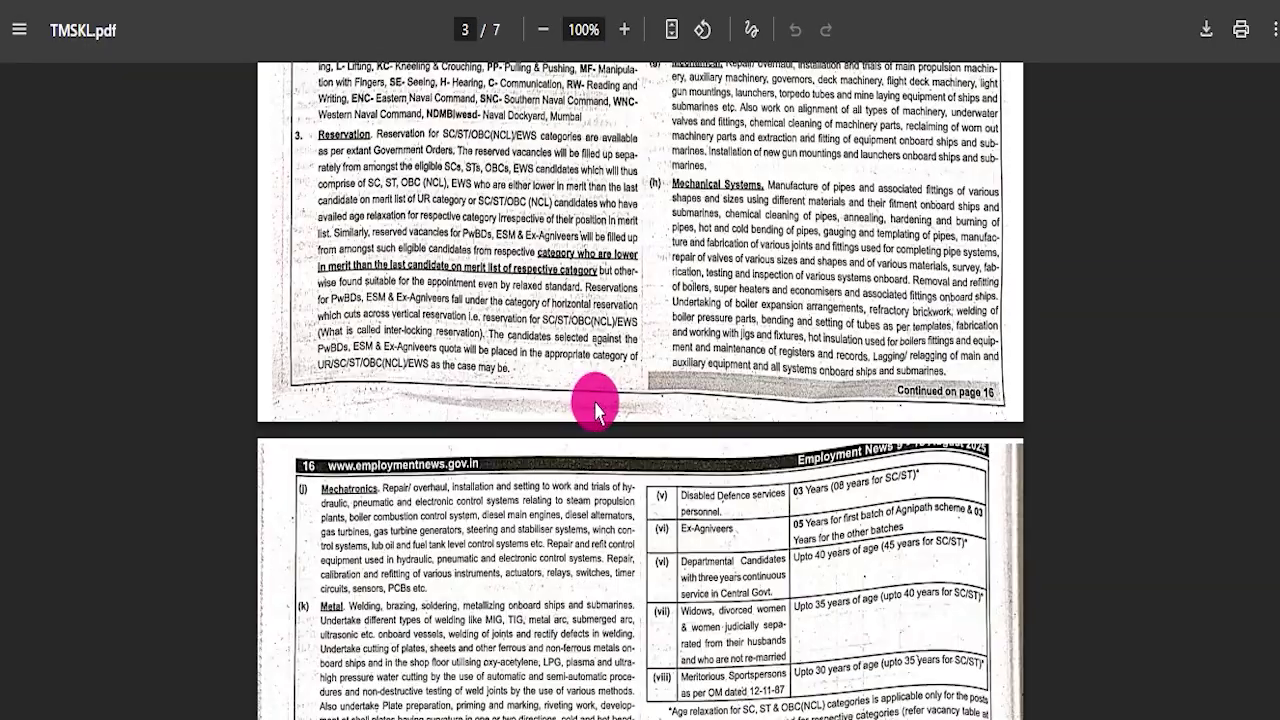
pyautogui.scroll(-10, 597, 410)
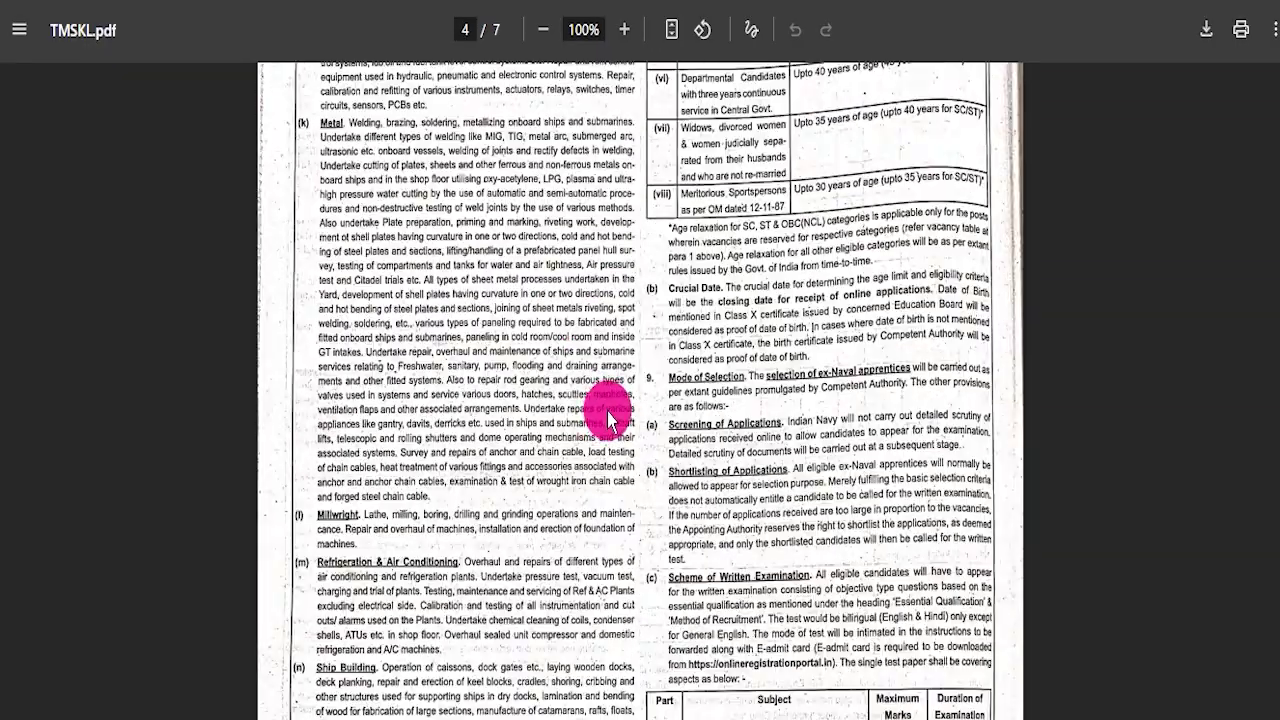
pyautogui.scroll(-3, 615, 425)
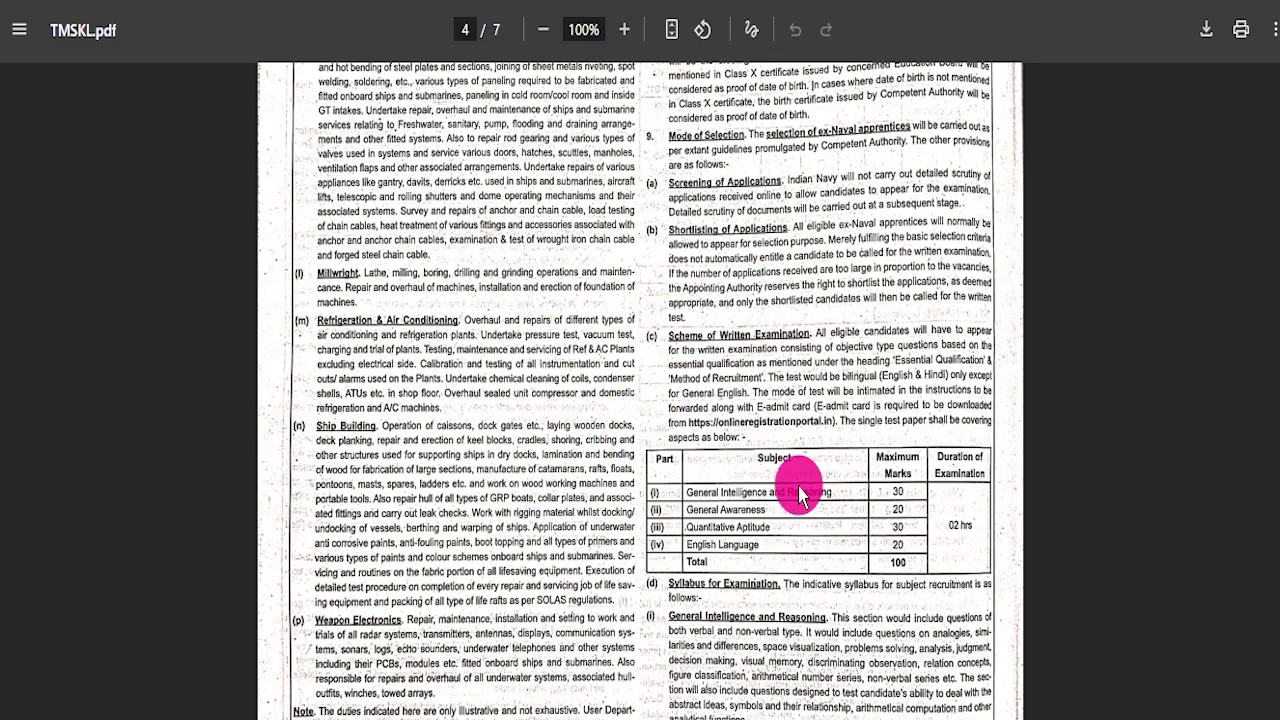
pyautogui.scroll(-10, 705, 518)
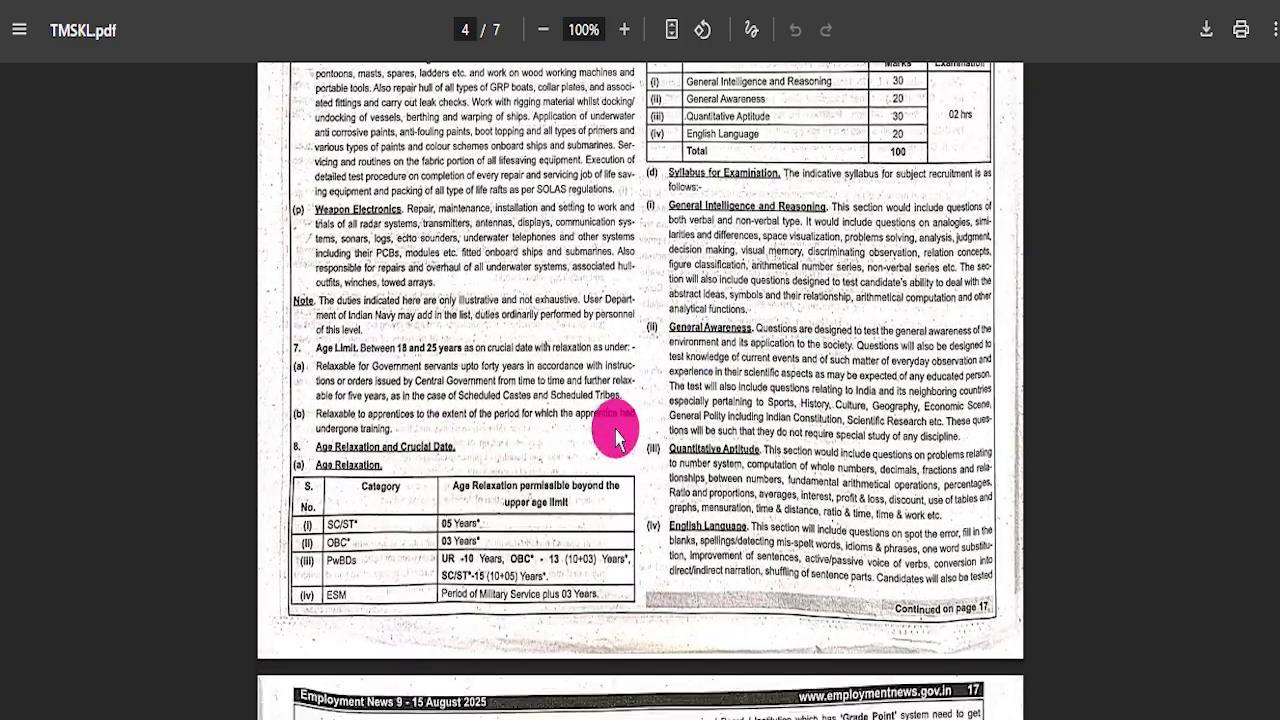
pyautogui.scroll(-10, 662, 425)
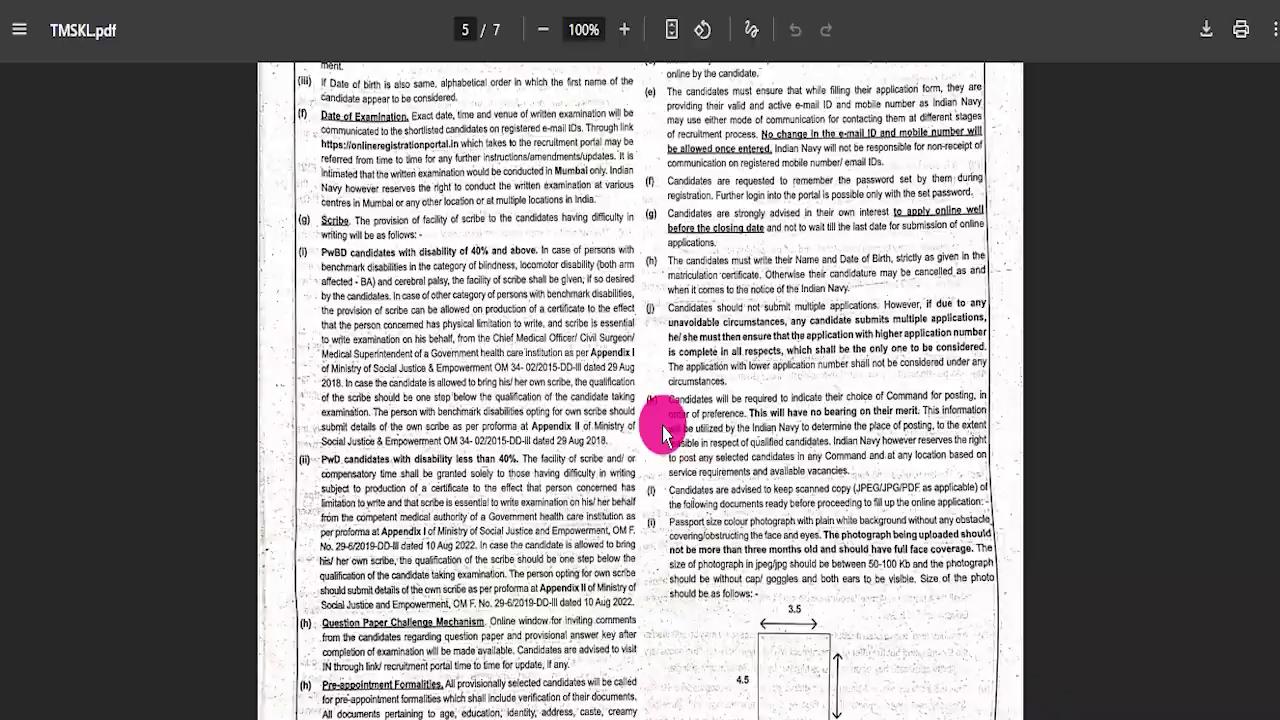
pyautogui.scroll(-5, 667, 443)
pyautogui.scroll(10, 667, 443)
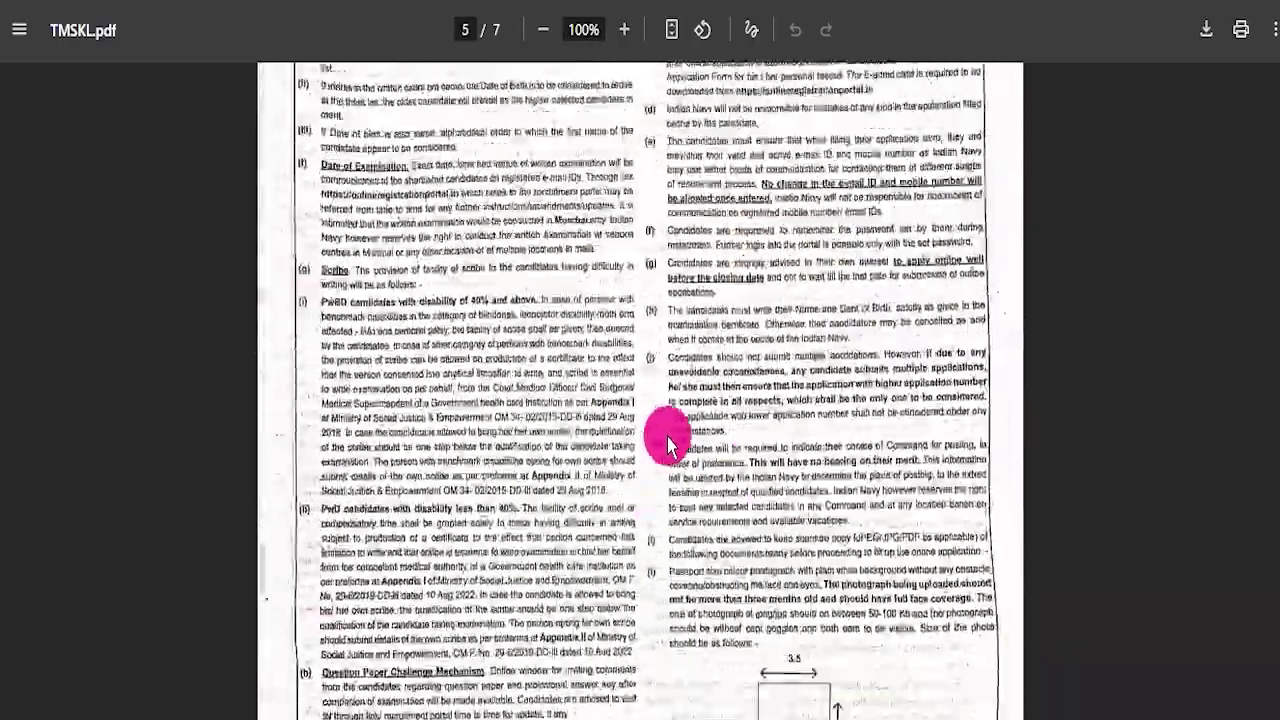
pyautogui.scroll(15, 668, 447)
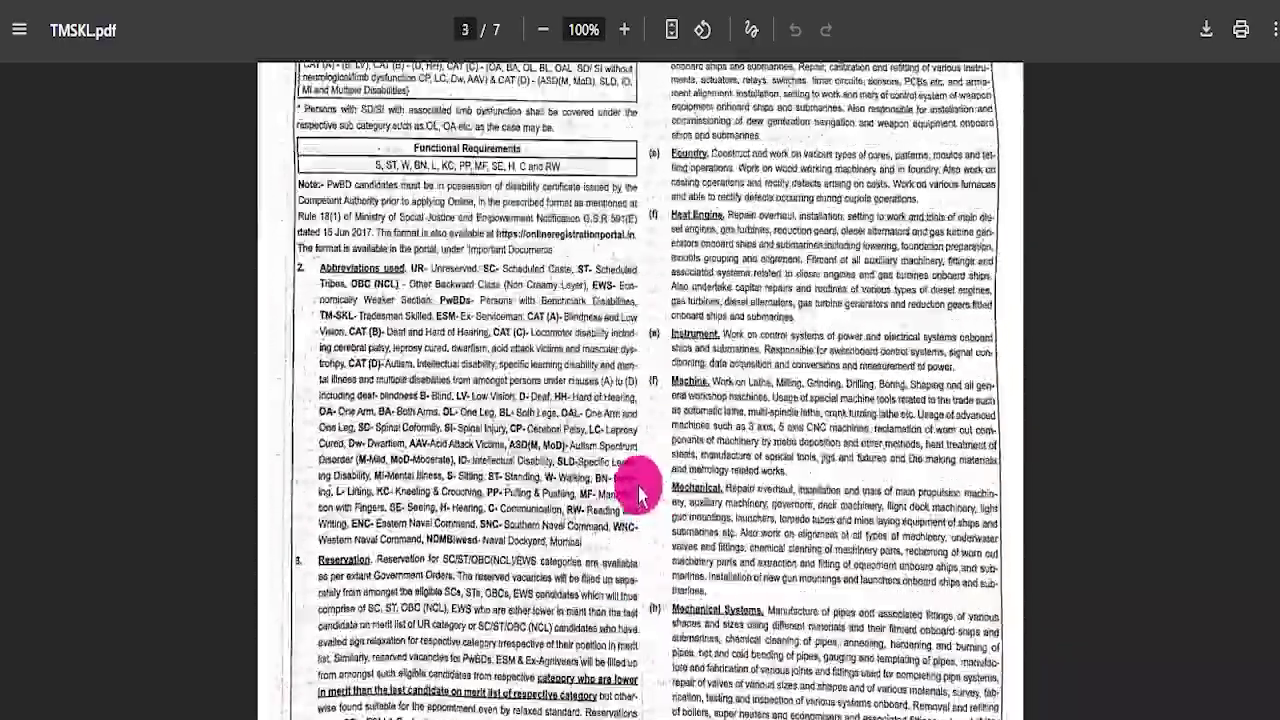
pyautogui.scroll(20, 640, 494)
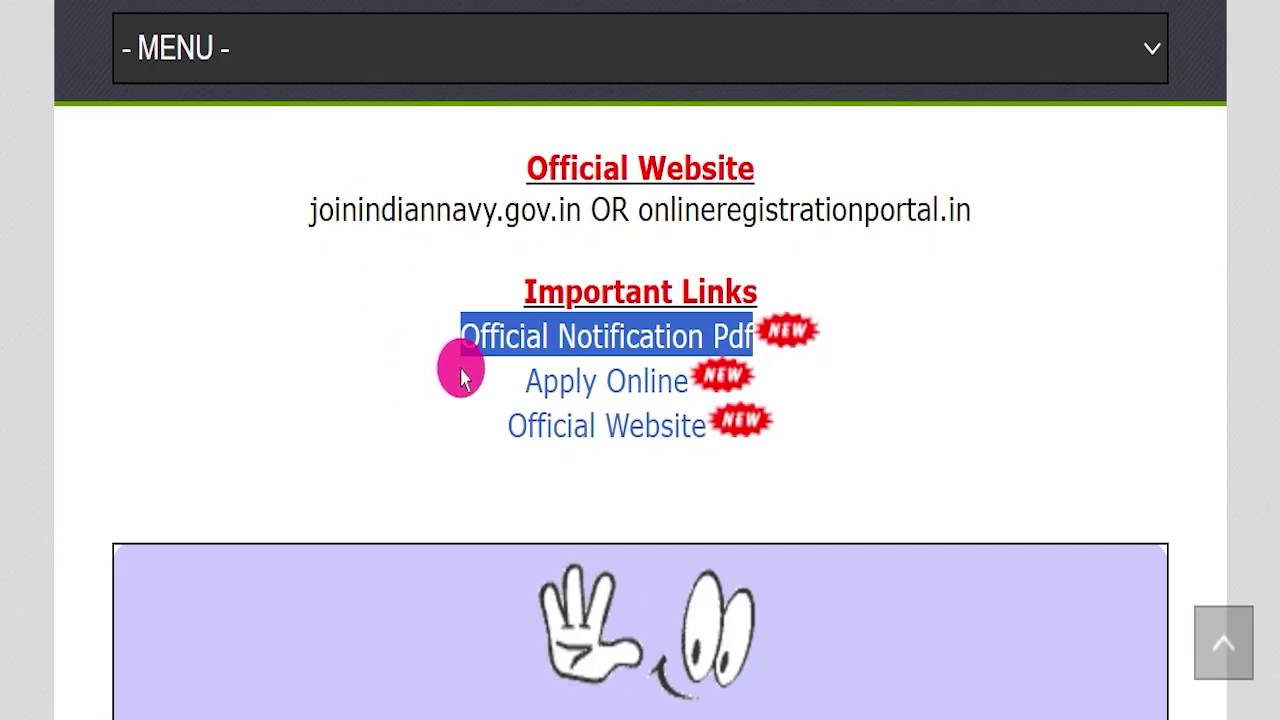
# Step: Highlight the article's Apply Online link and view the application steps on the Tradesman Skilled portal's home page, zoomed out
pyautogui.click(541, 375)
pyautogui.moveTo(541, 375); pyautogui.dragTo(690, 378)
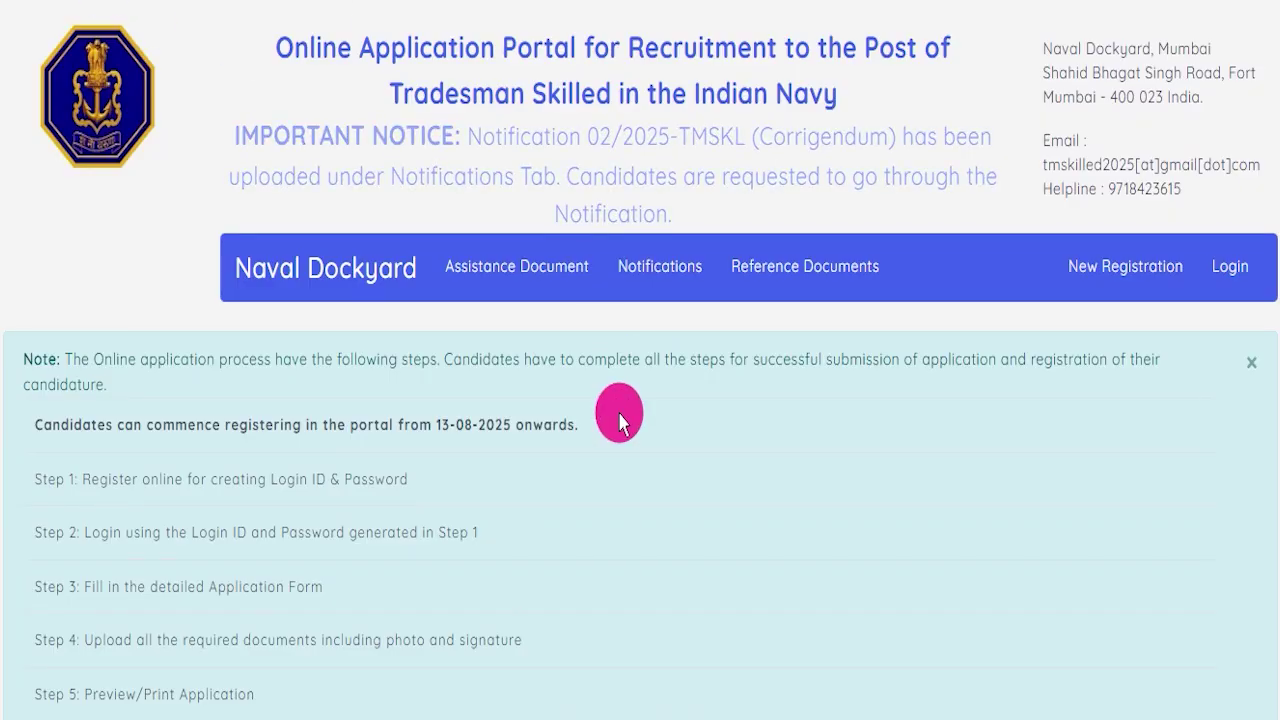
pyautogui.hotkey('ctrl', '-')
pyautogui.scroll(-1, 709, 394)
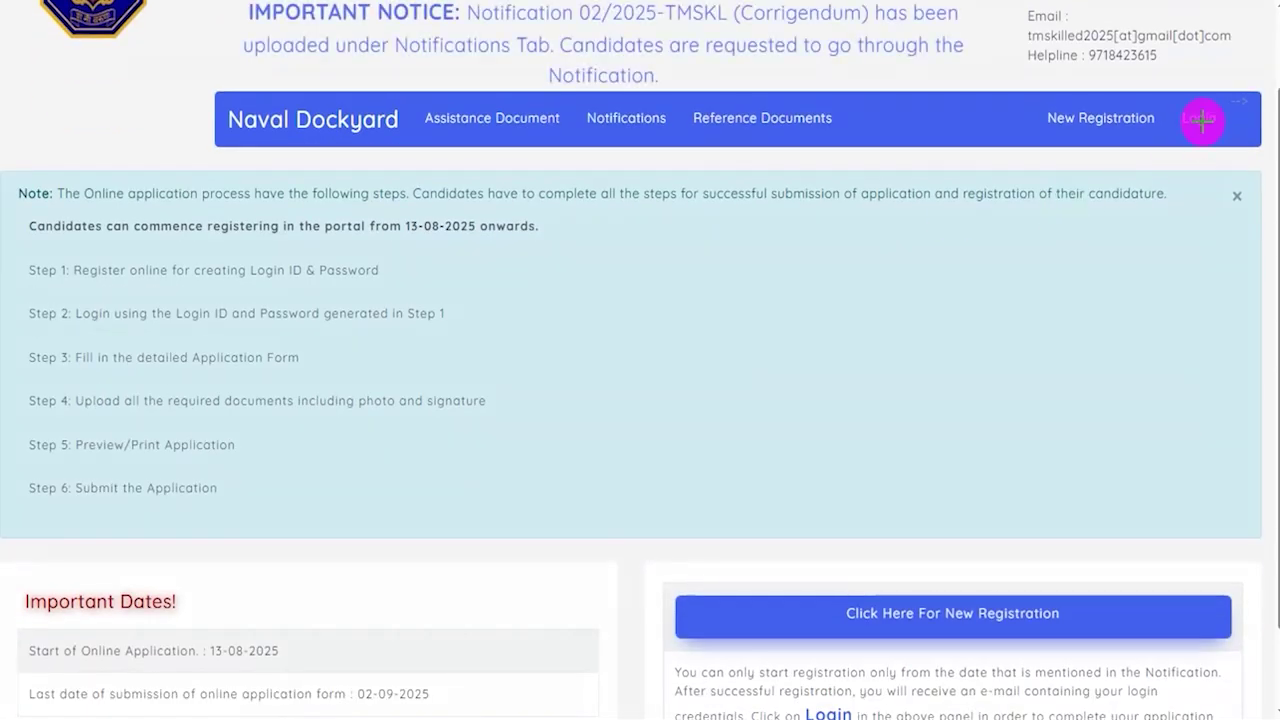
# Step: Circle the portal's Login link in red and open the login form to view its fields
pyautogui.moveTo(1192, 92)
pyautogui.mouseDown()
pyautogui.moveTo(1171, 111)
pyautogui.moveTo(1200, 131)
pyautogui.moveTo(1228, 126)
pyautogui.moveTo(1201, 93)
pyautogui.mouseUp()
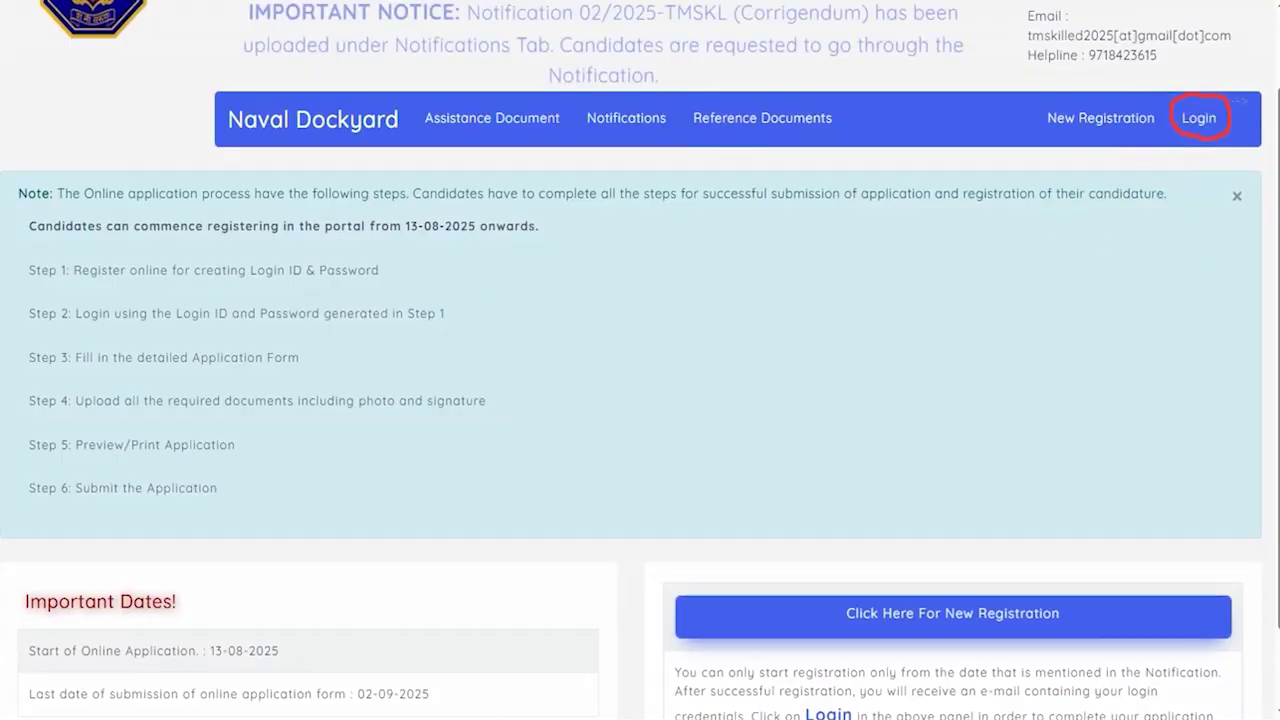
pyautogui.click(1199, 120)
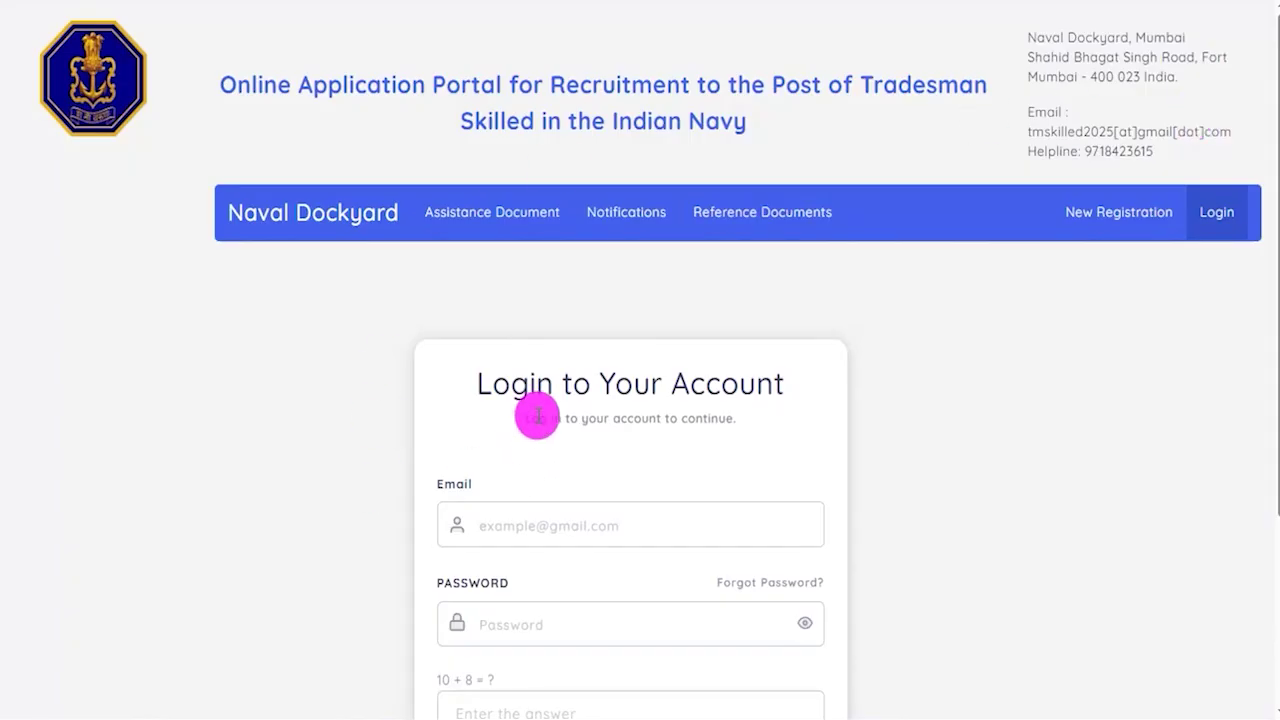
pyautogui.scroll(-2, 534, 414)
pyautogui.scroll(-1, 631, 178)
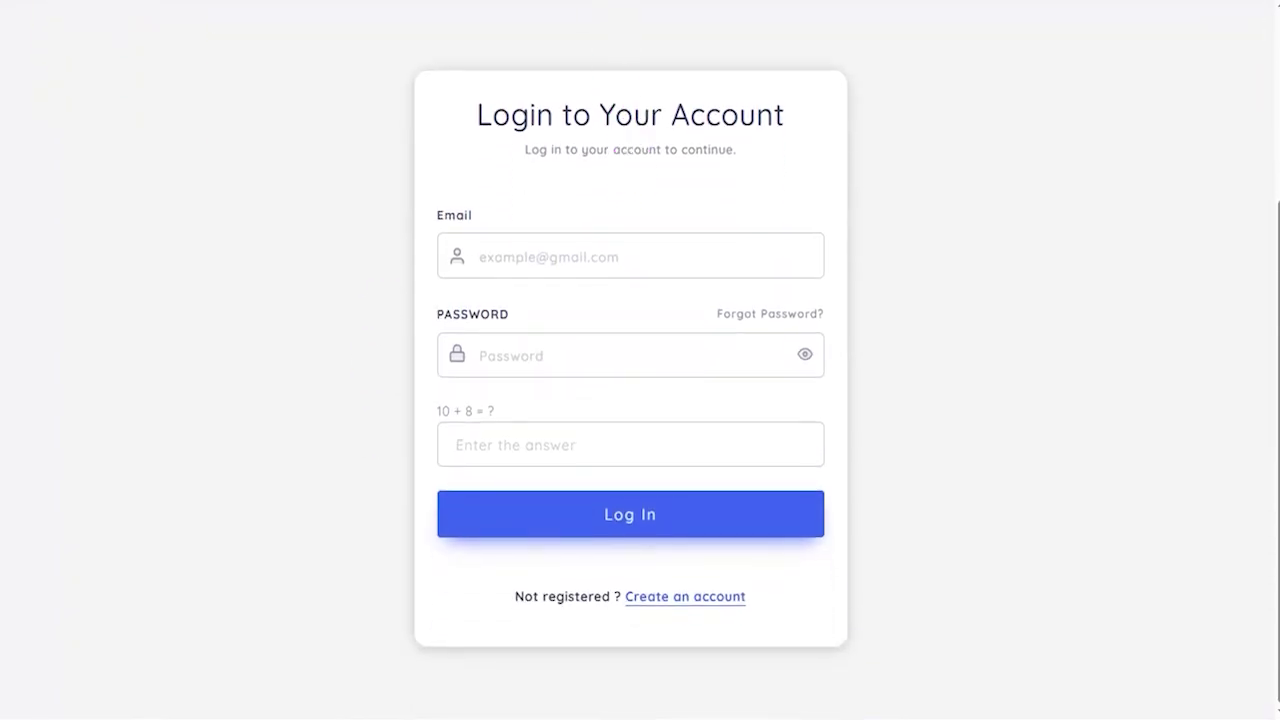
# Step: Tick the login form's email, password and sum-answer fields in red, point an arrow at Log In, and clear the annotations
pyautogui.moveTo(594, 251); pyautogui.dragTo(636, 218)
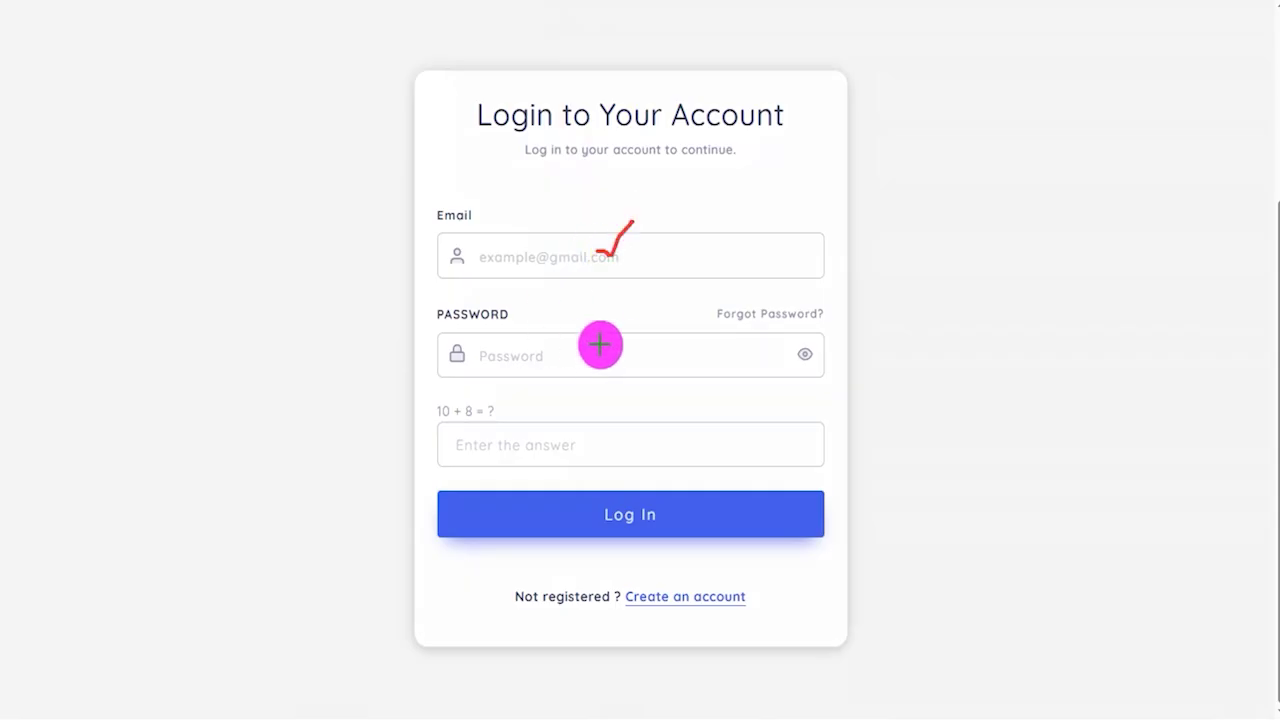
pyautogui.moveTo(607, 354); pyautogui.dragTo(651, 300)
pyautogui.moveTo(502, 410); pyautogui.dragTo(520, 386)
pyautogui.moveTo(612, 440); pyautogui.dragTo(652, 402)
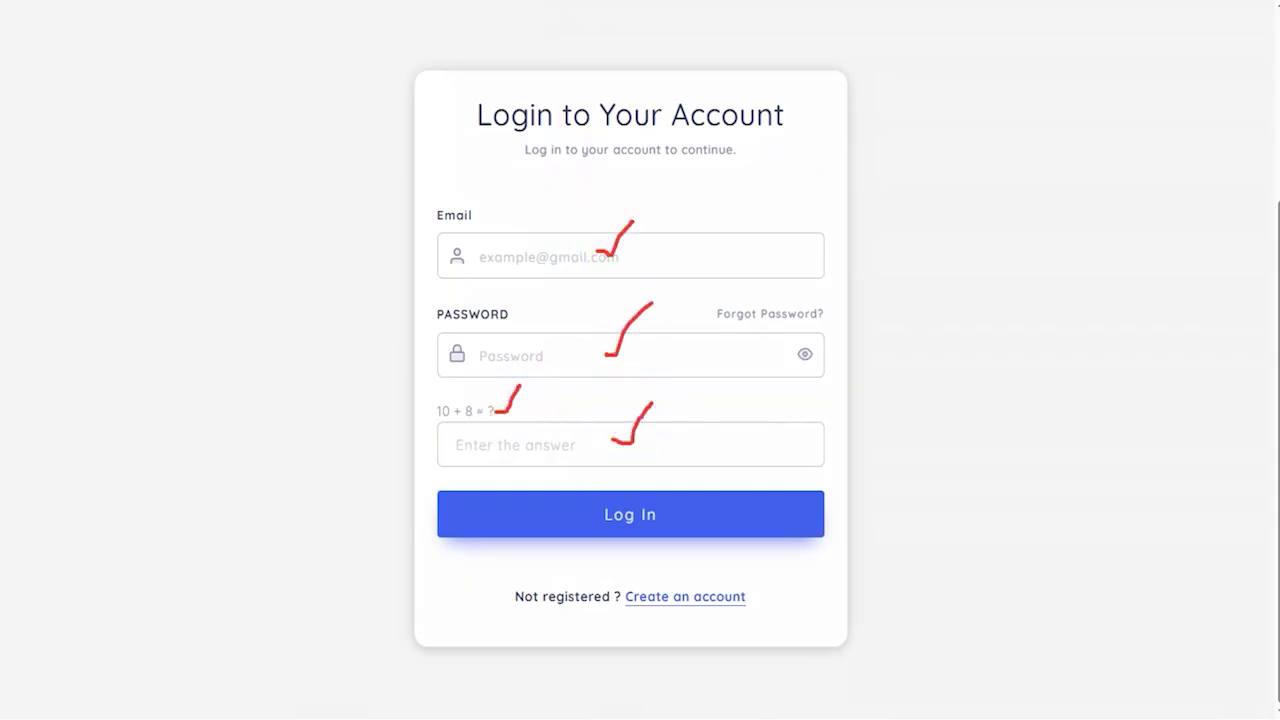
pyautogui.moveTo(1069, 381); pyautogui.dragTo(788, 508)
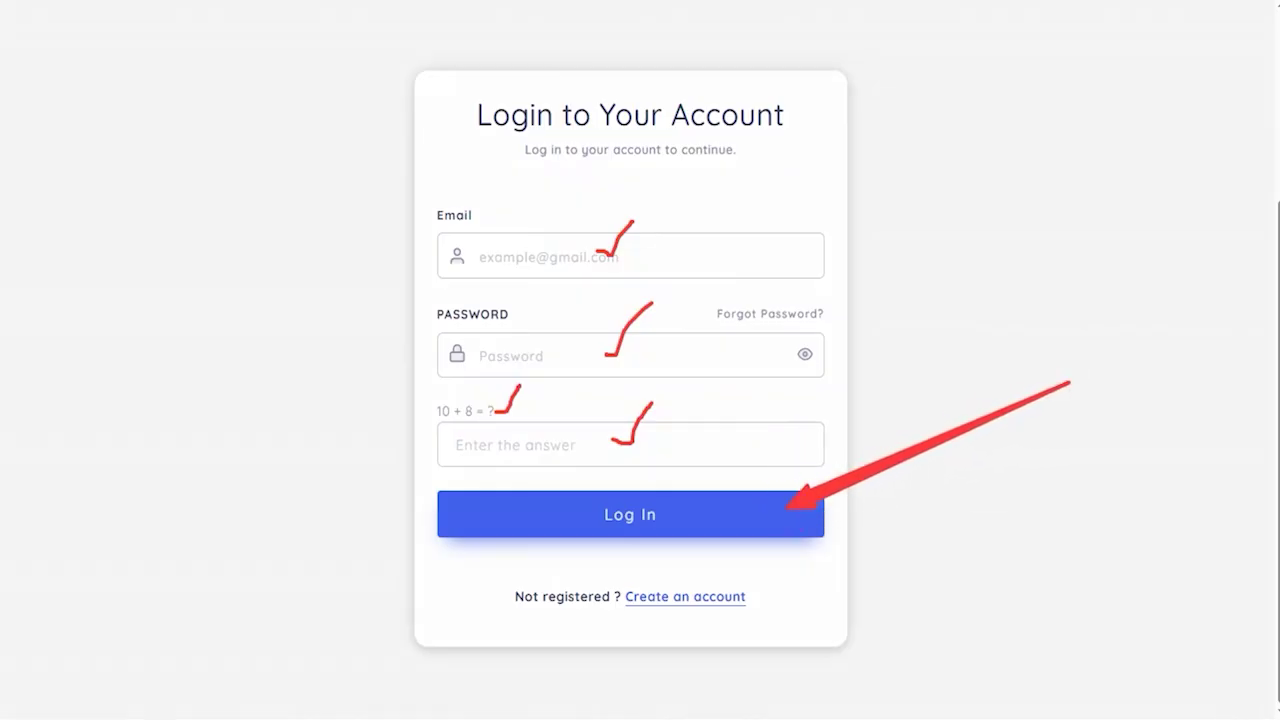
pyautogui.press('Escape')
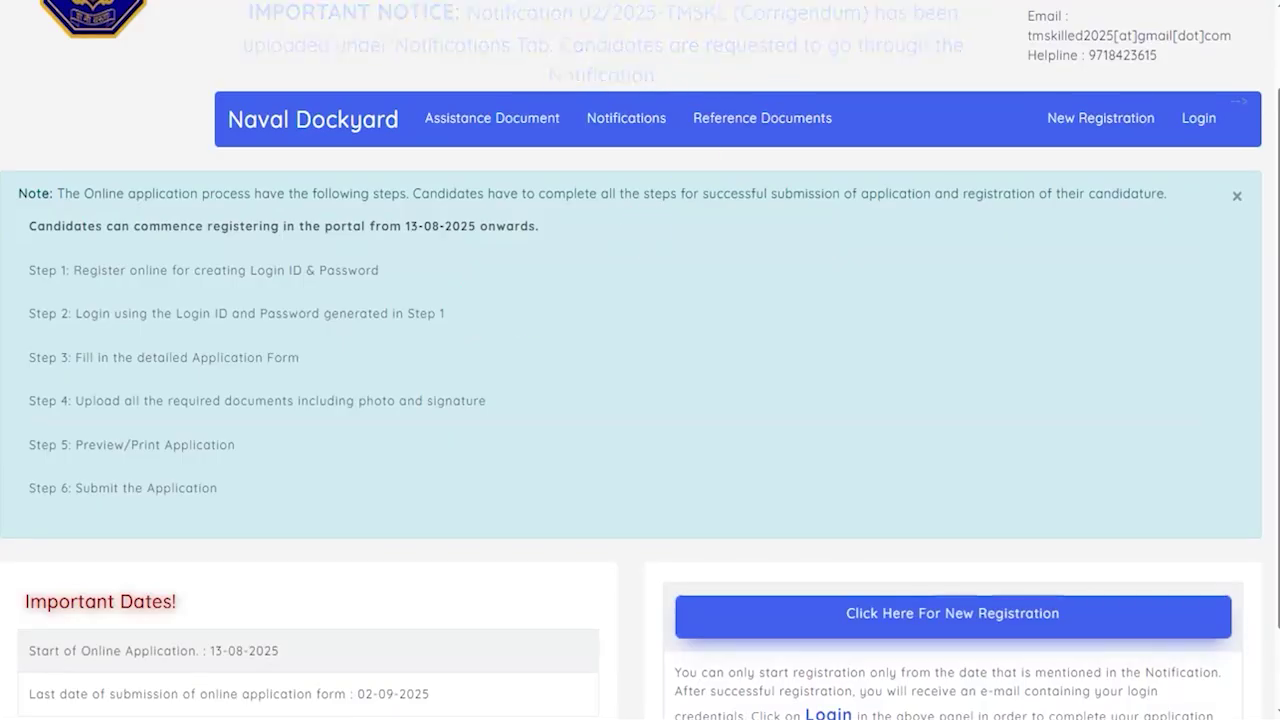
# Step: Mark the portal's New Registration link with the pen and open the registration form to view its fields
pyautogui.moveTo(1055, 95); pyautogui.dragTo(1165, 148)
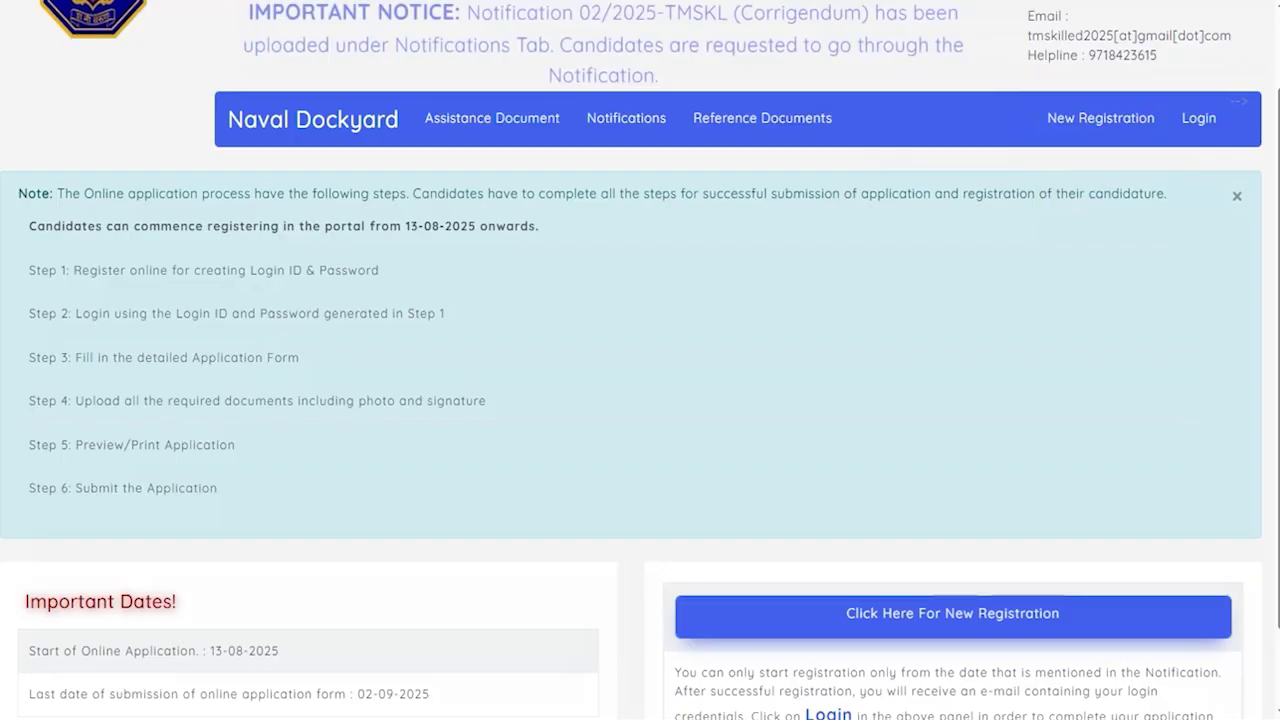
pyautogui.click(1093, 122)
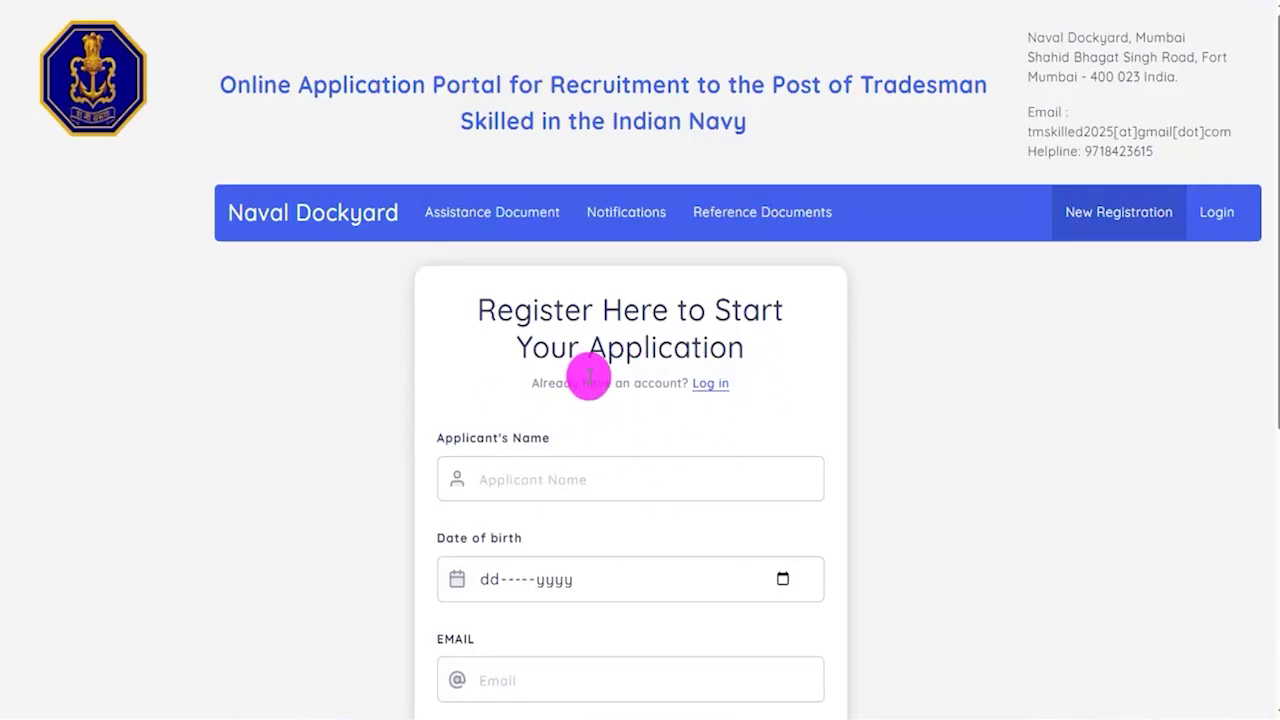
pyautogui.scroll(-3, 588, 377)
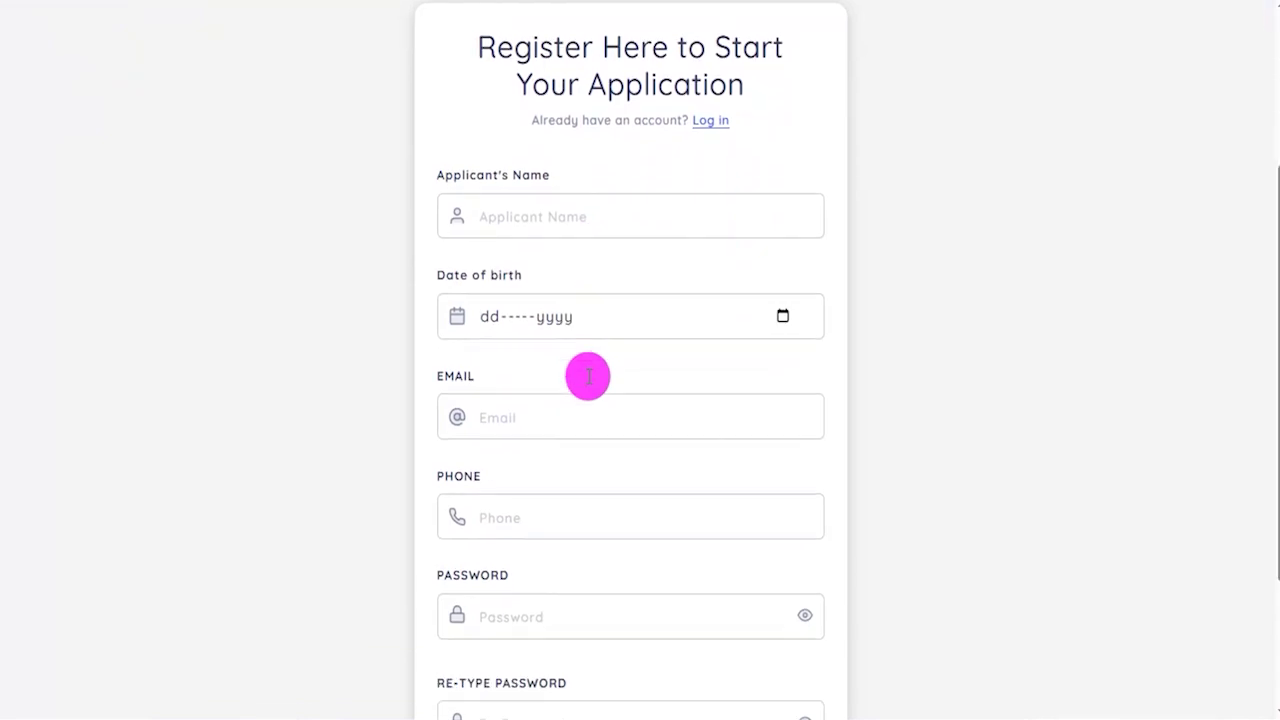
pyautogui.scroll(2, 588, 377)
pyautogui.scroll(-3, 588, 377)
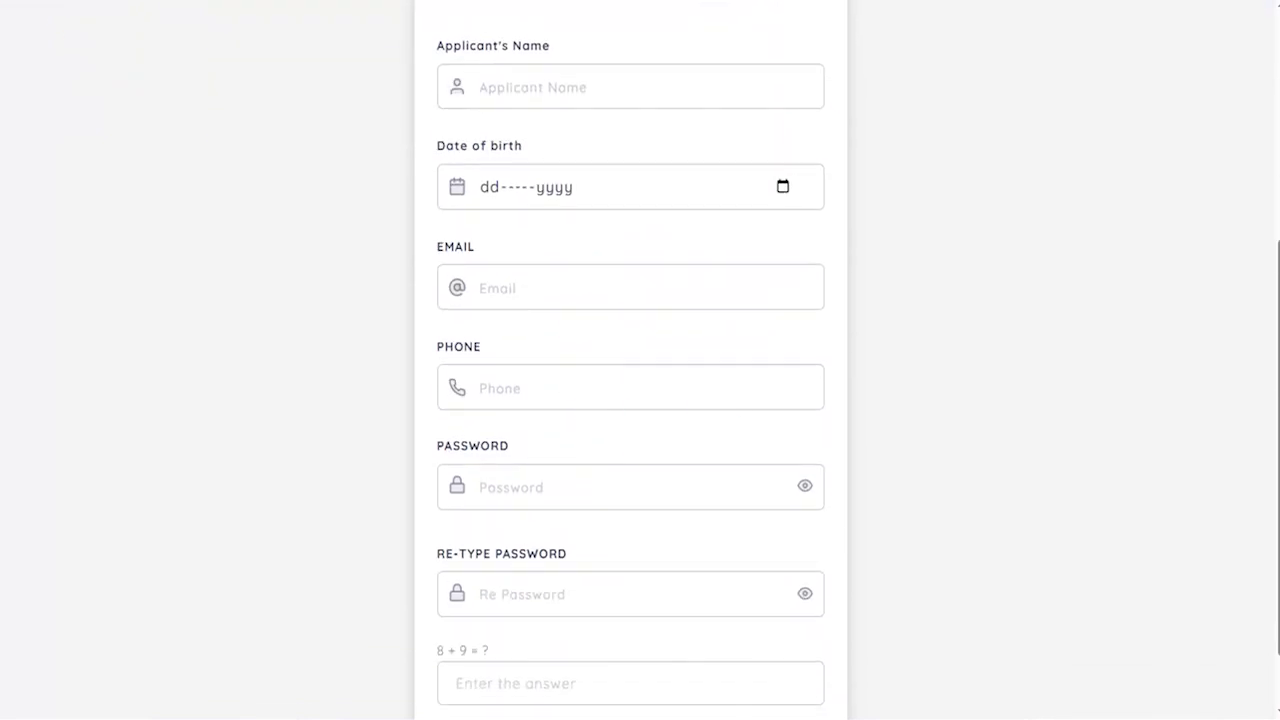
# Step: Tick the registration form's applicant name, email and phone fields in red, and show the date of birth calendar
pyautogui.moveTo(644, 93); pyautogui.dragTo(692, 50)
pyautogui.click(591, 189)
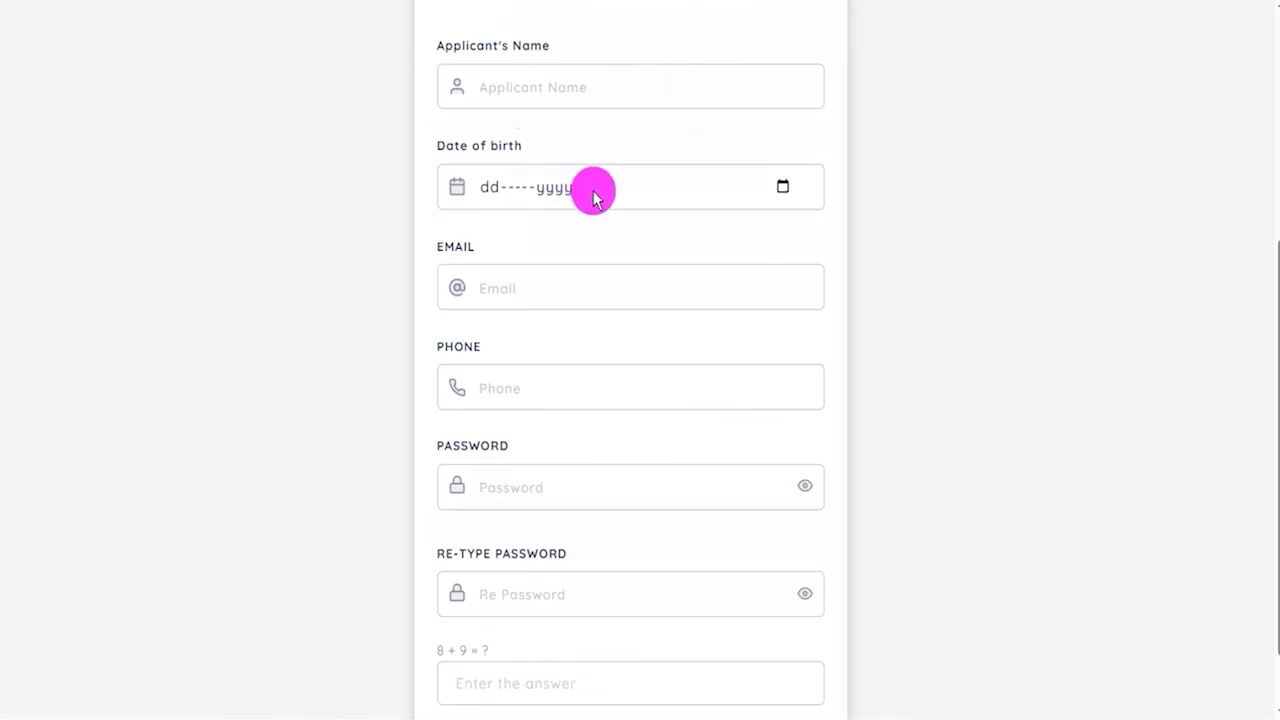
pyautogui.click(782, 188)
pyautogui.click(920, 271)
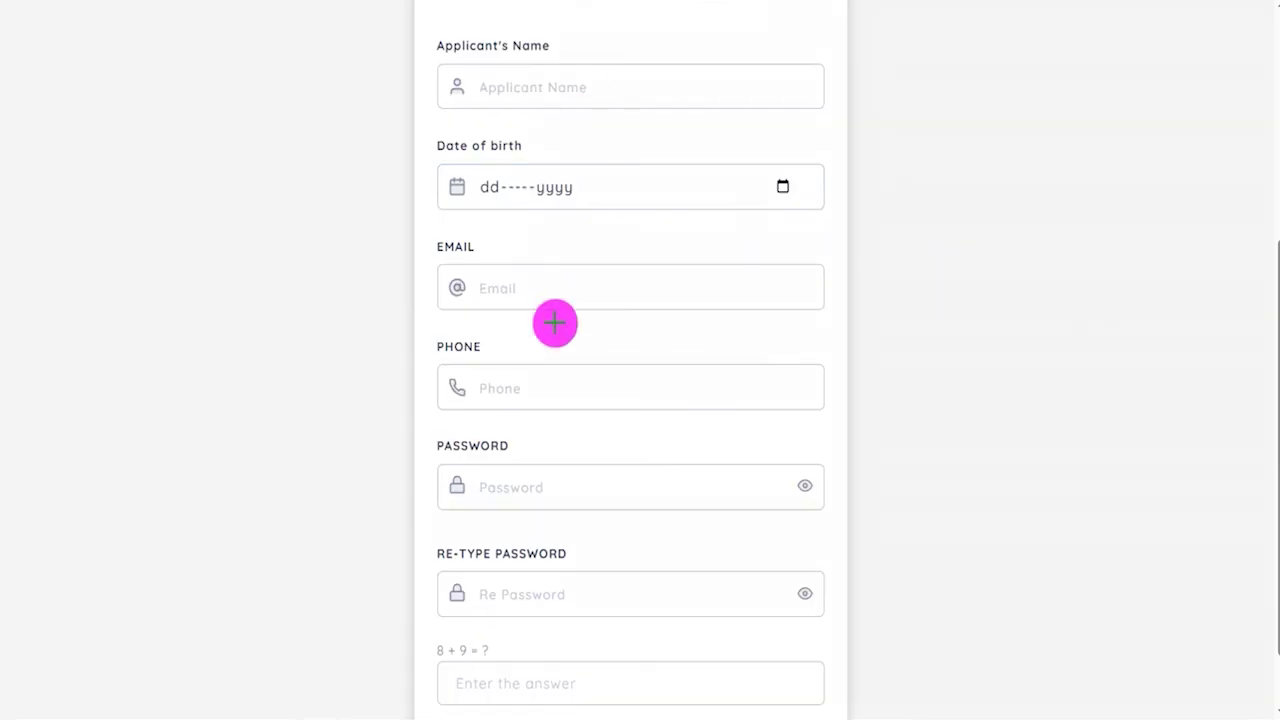
pyautogui.moveTo(575, 290); pyautogui.dragTo(614, 259)
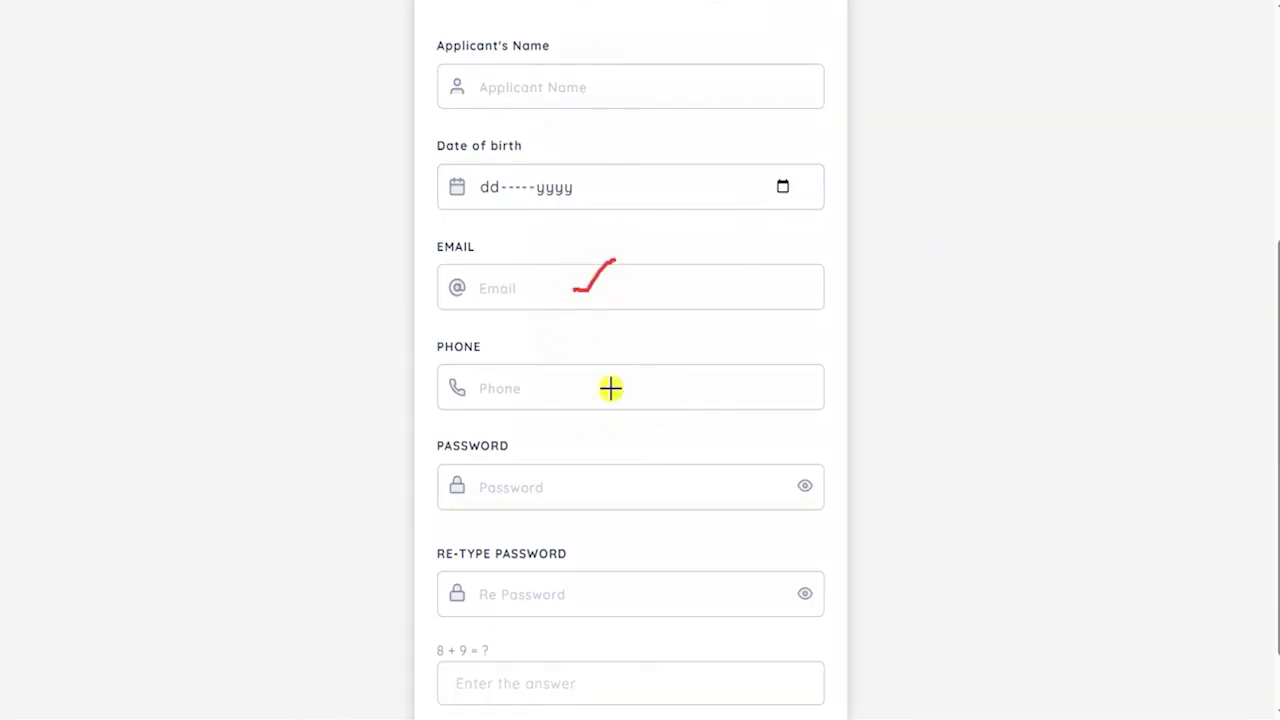
pyautogui.moveTo(609, 388); pyautogui.dragTo(651, 352)
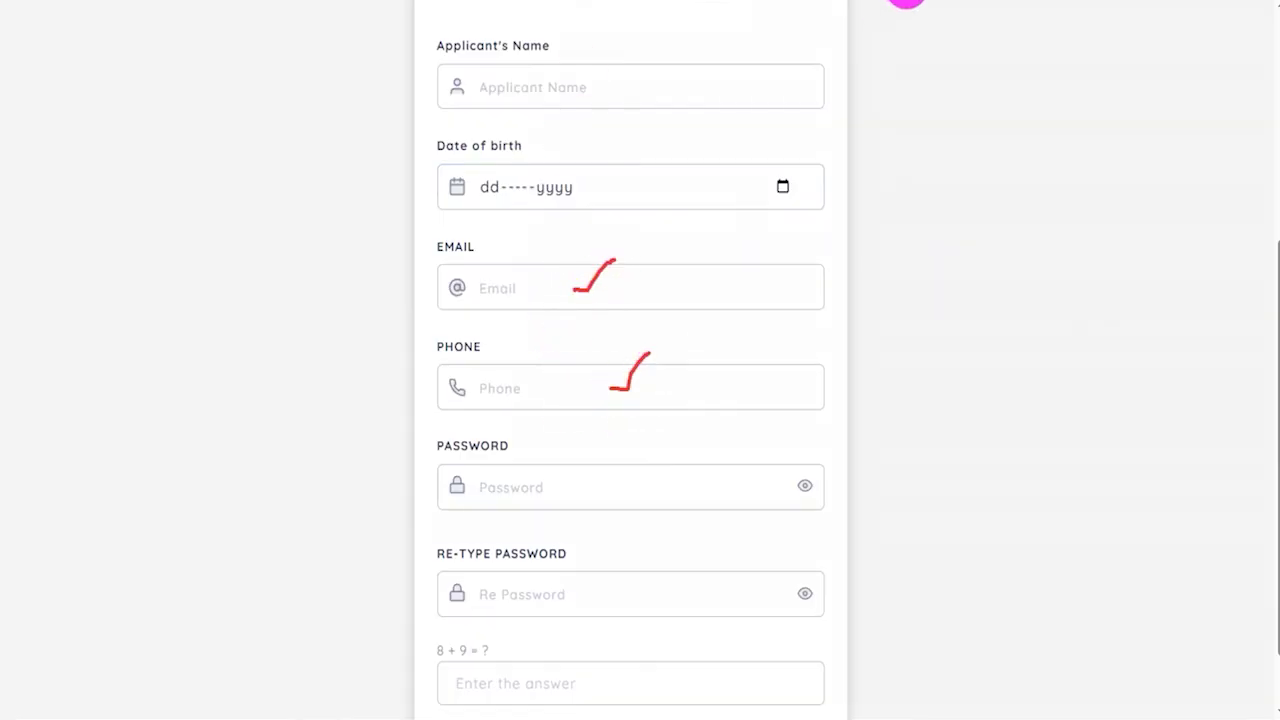
# Step: Enter a sample password in the registration form's Password field and activate the Re-type Password field
pyautogui.click(516, 489)
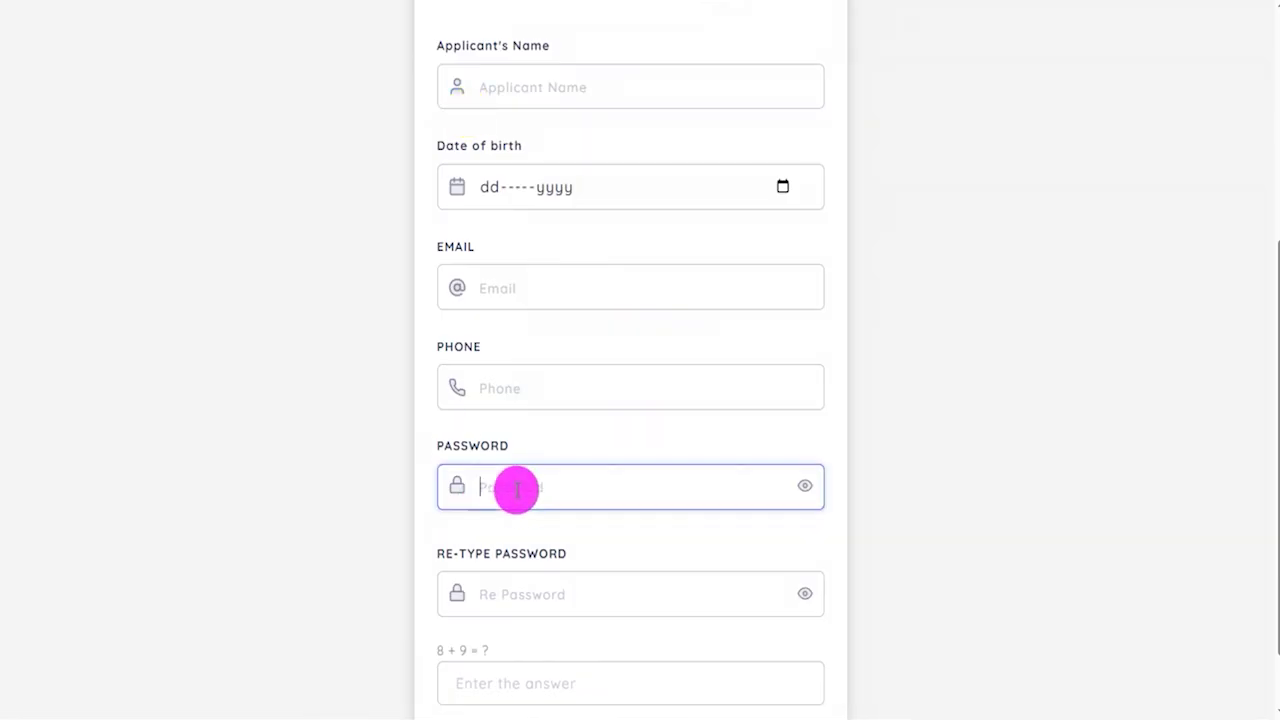
pyautogui.click(786, 540)
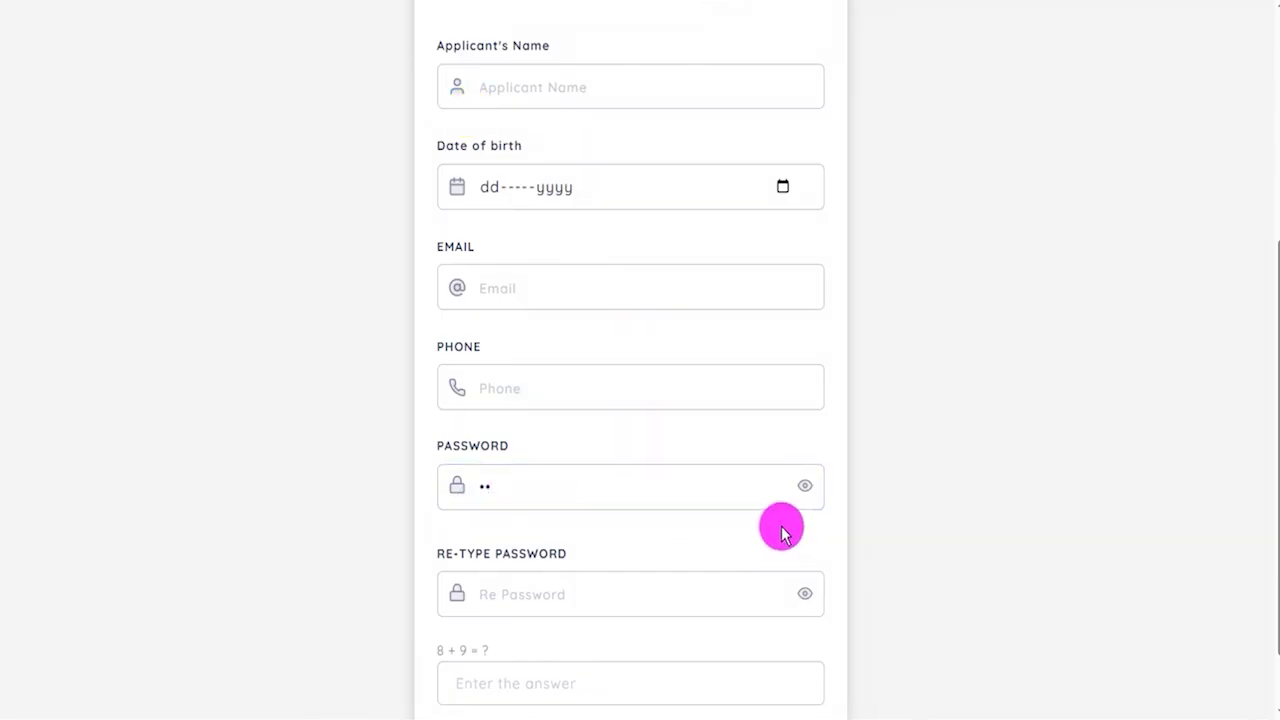
pyautogui.click(637, 486)
pyautogui.click(531, 590)
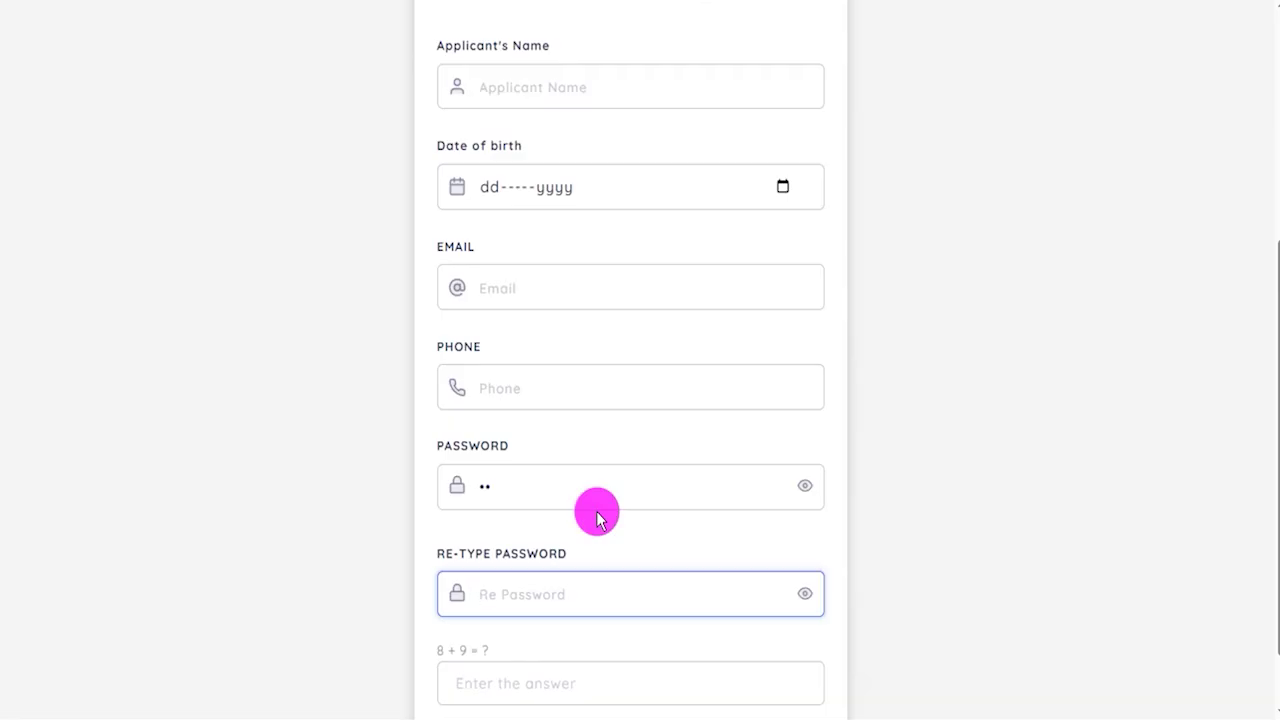
# Step: Tick the Re-type Password field, the sum question and its answer field in red, and point an arrow at Get Started
pyautogui.scroll(-1, 597, 515)
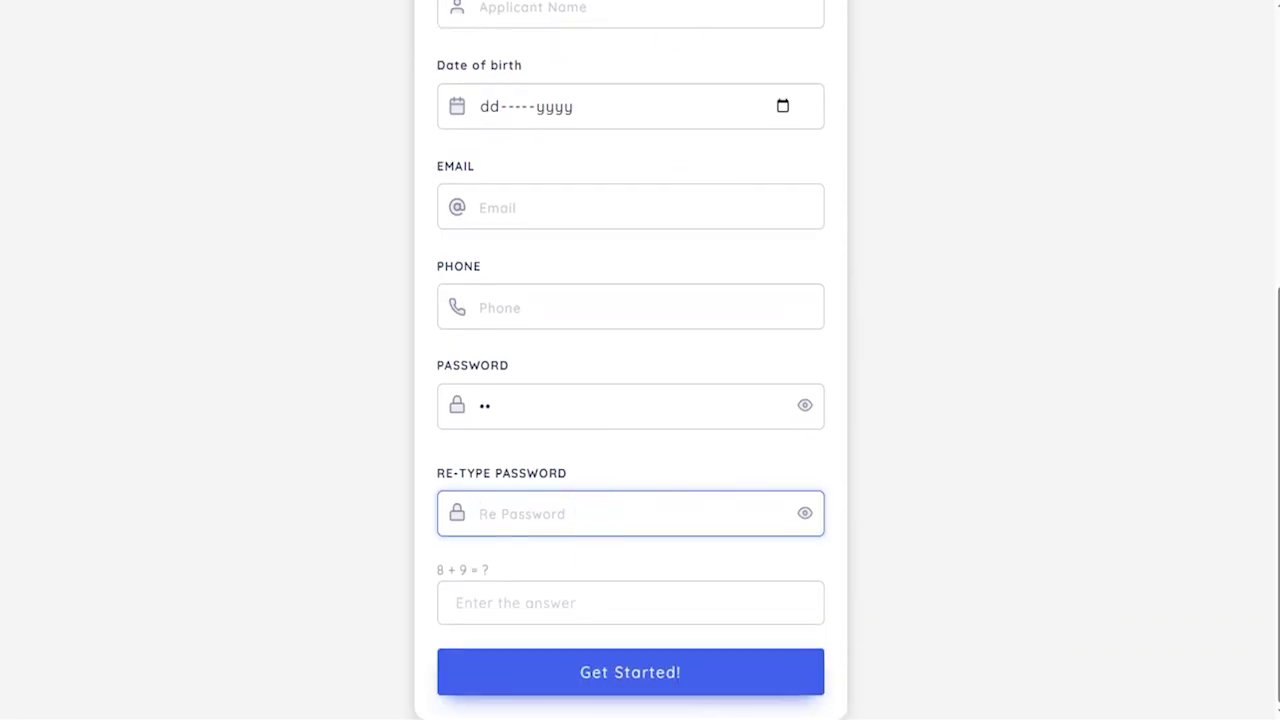
pyautogui.click(509, 407)
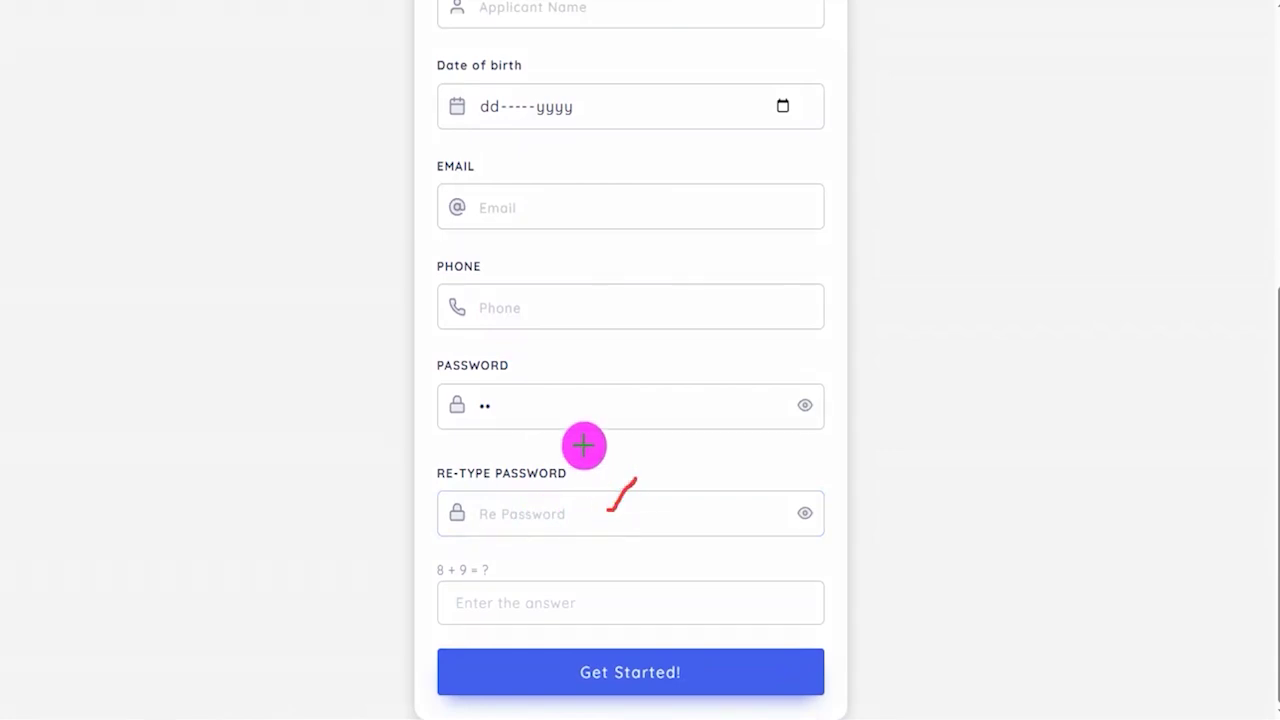
pyautogui.moveTo(611, 600); pyautogui.dragTo(666, 557)
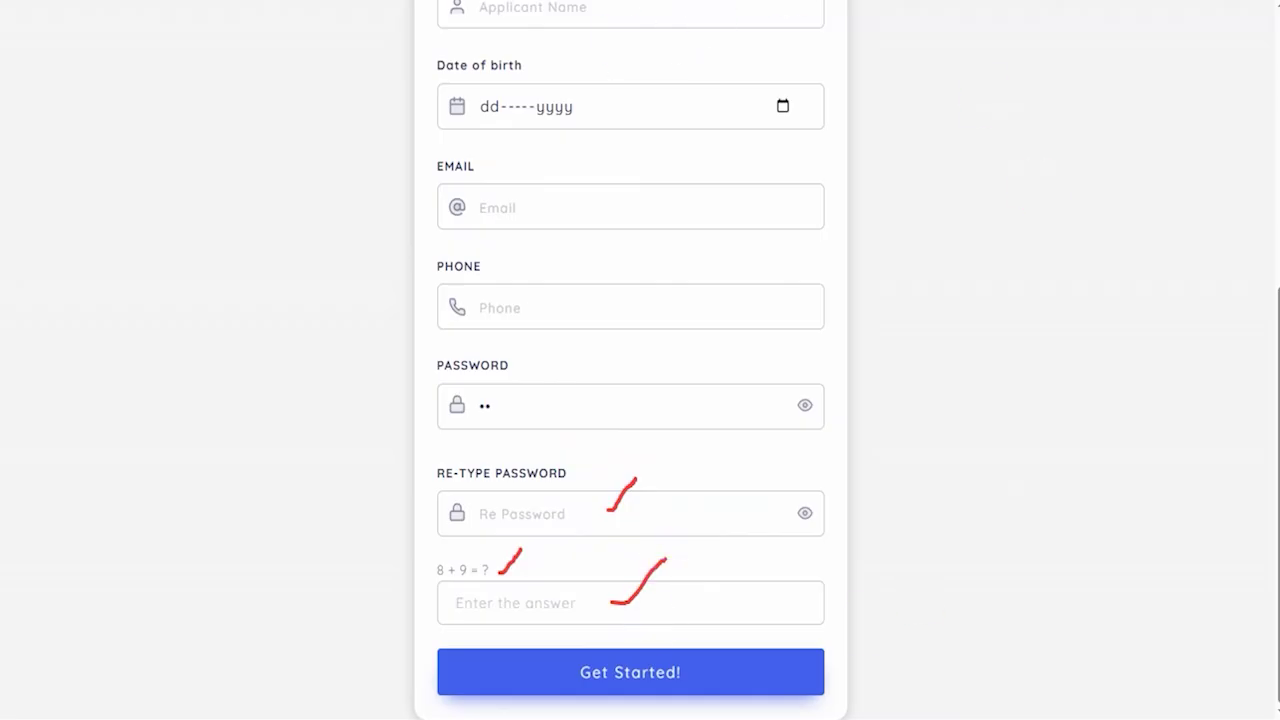
pyautogui.moveTo(1000, 449)
pyautogui.mouseDown()
pyautogui.moveTo(820, 591)
pyautogui.moveTo(767, 615)
pyautogui.mouseUp()
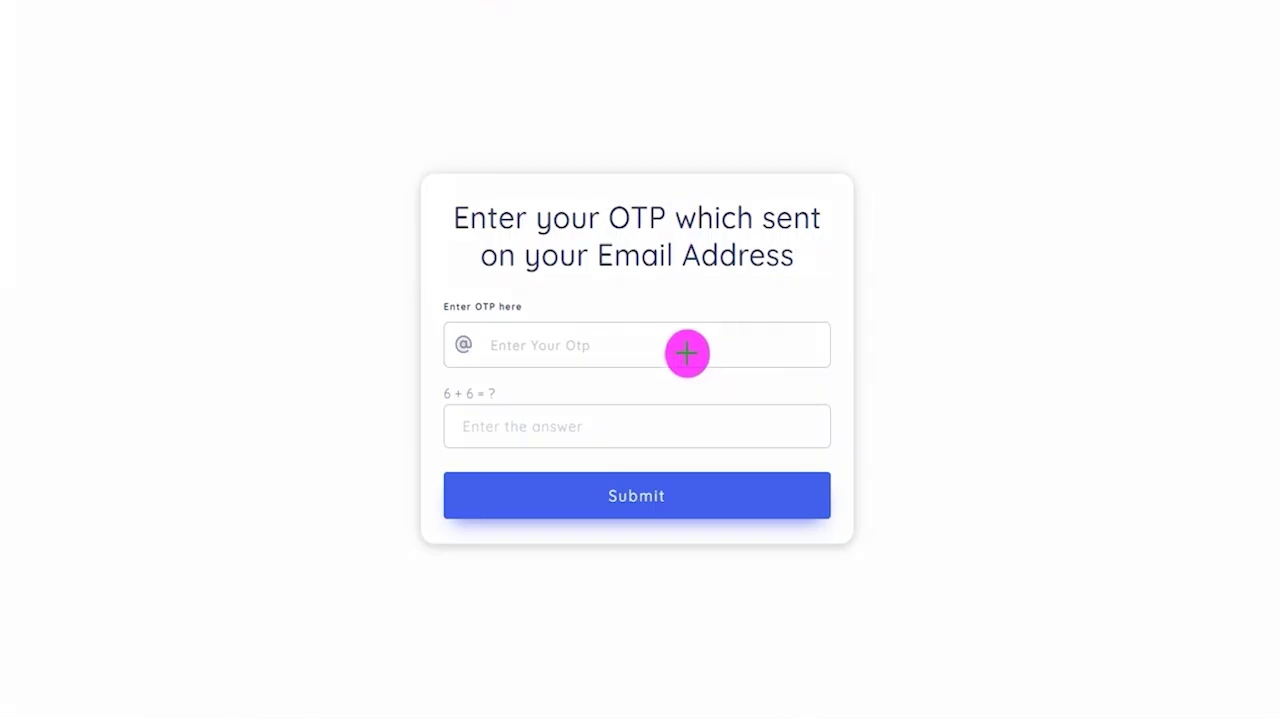
# Step: Tick the OTP field, the sum question and its answer field in magenta, and point an arrow at Submit
pyautogui.moveTo(687, 344); pyautogui.dragTo(745, 303)
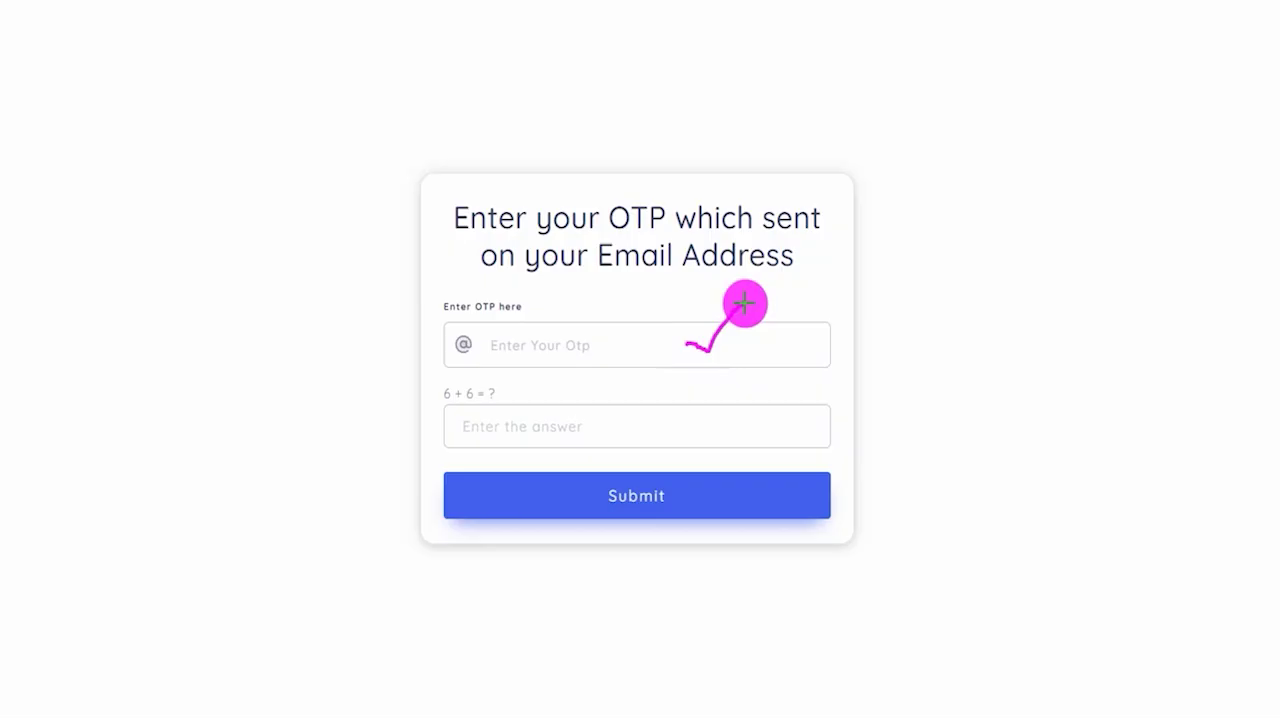
pyautogui.moveTo(491, 395); pyautogui.dragTo(527, 371)
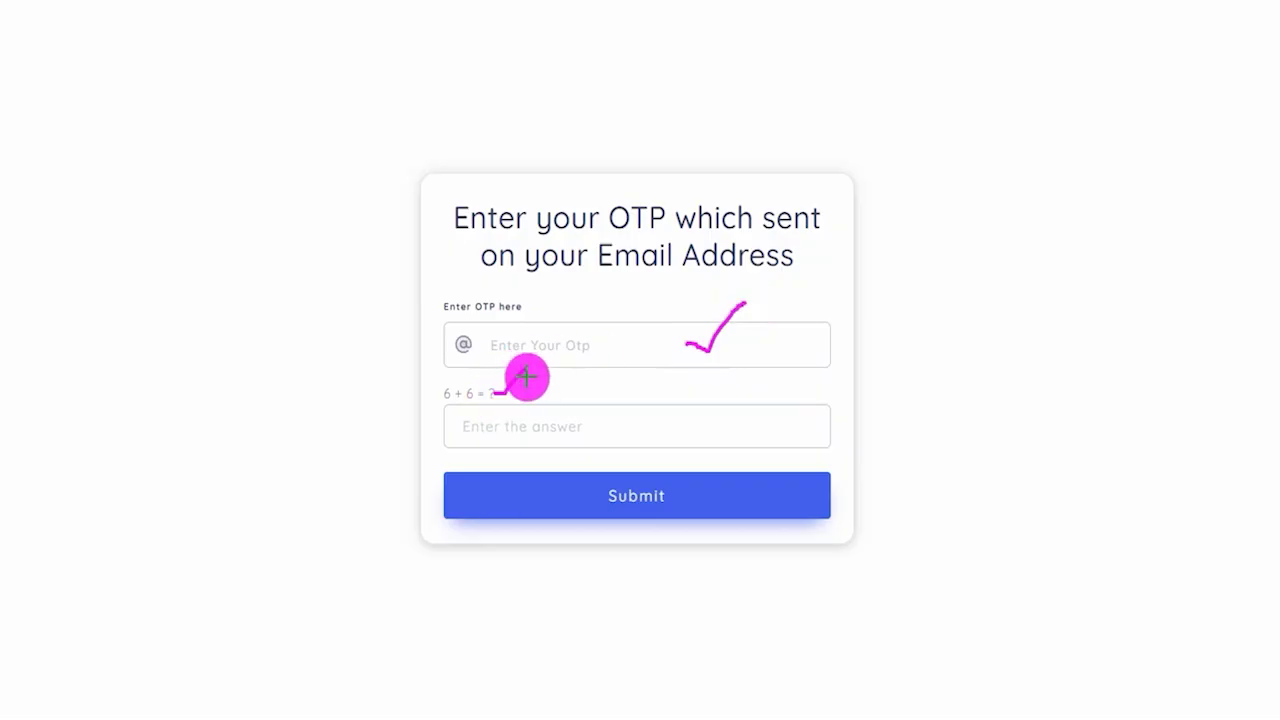
pyautogui.moveTo(590, 426); pyautogui.dragTo(633, 393)
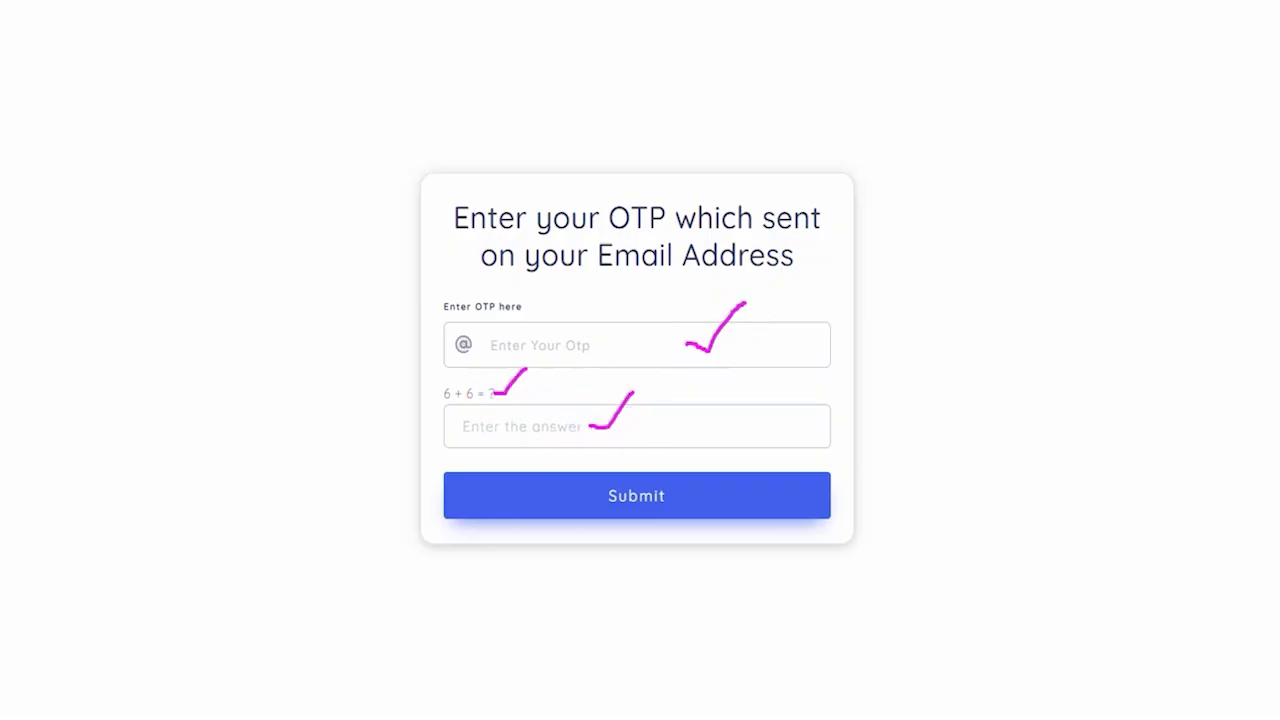
pyautogui.moveTo(986, 300); pyautogui.dragTo(745, 478)
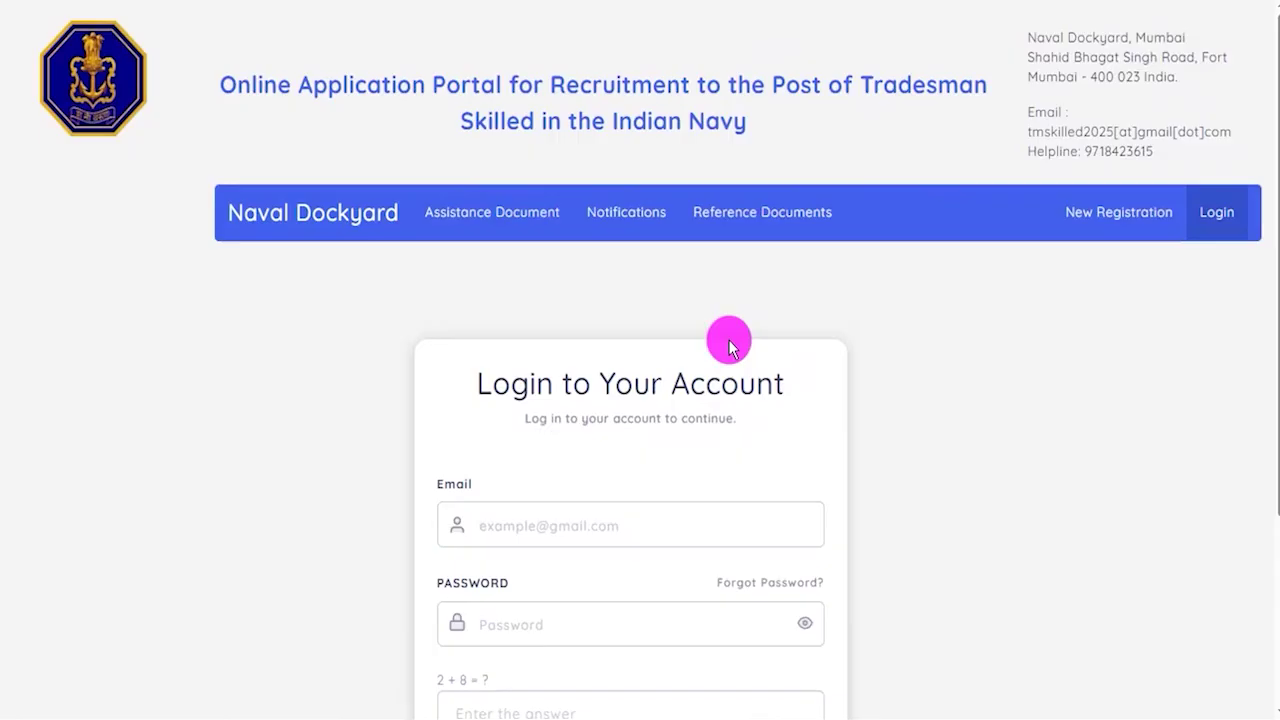
# Step: Tick the login form's email, password and sum-answer fields in magenta, clear the marks, and point an arrow at Log In
pyautogui.scroll(-3, 705, 374)
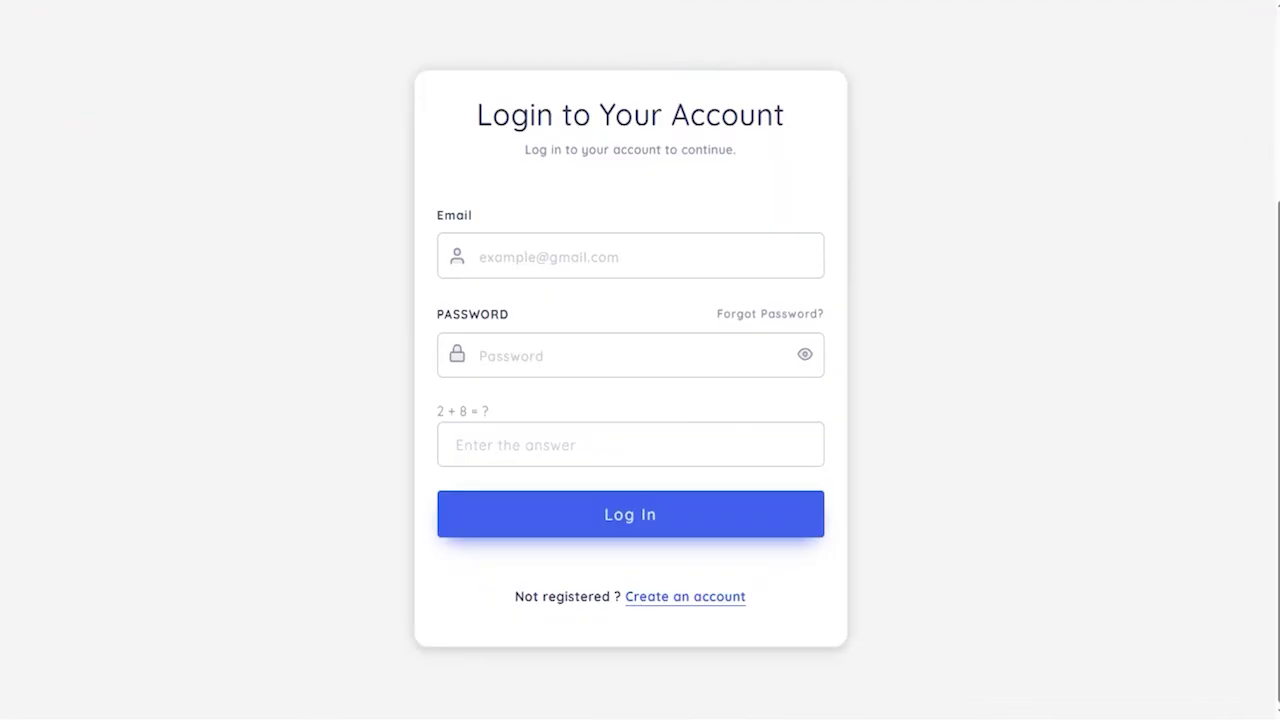
pyautogui.moveTo(620, 254); pyautogui.dragTo(660, 210)
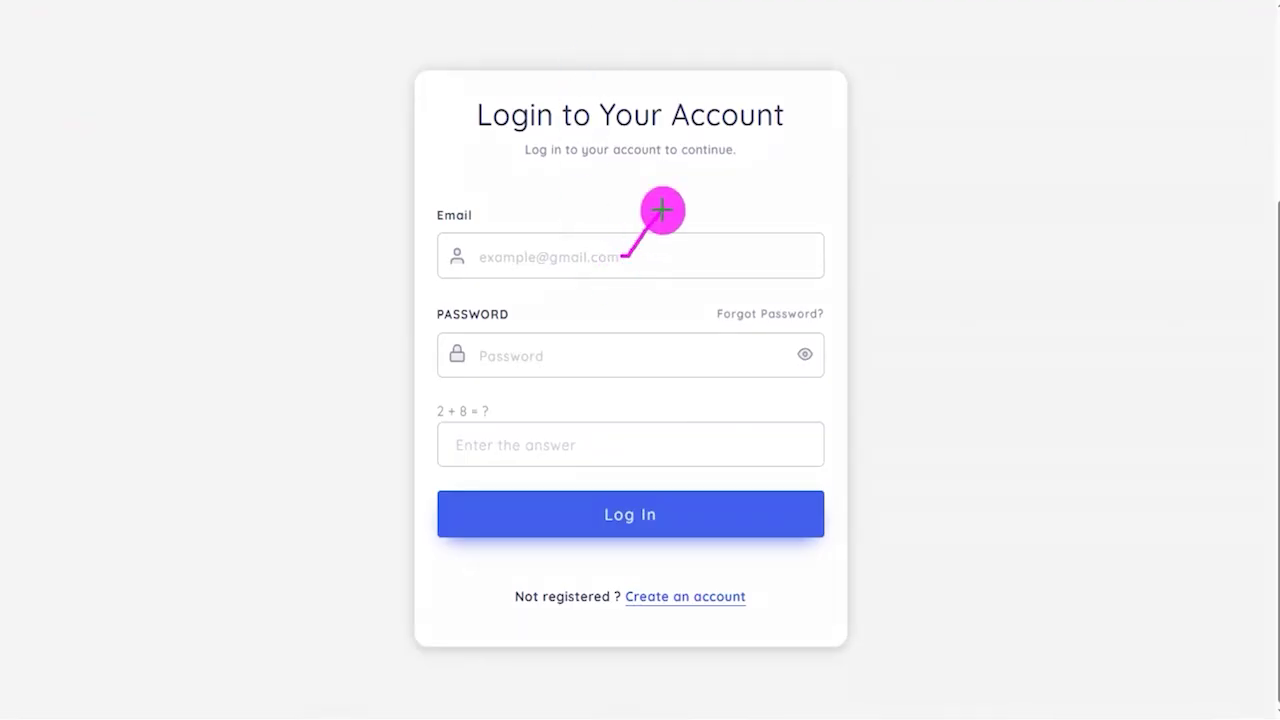
pyautogui.moveTo(620, 354); pyautogui.dragTo(670, 318)
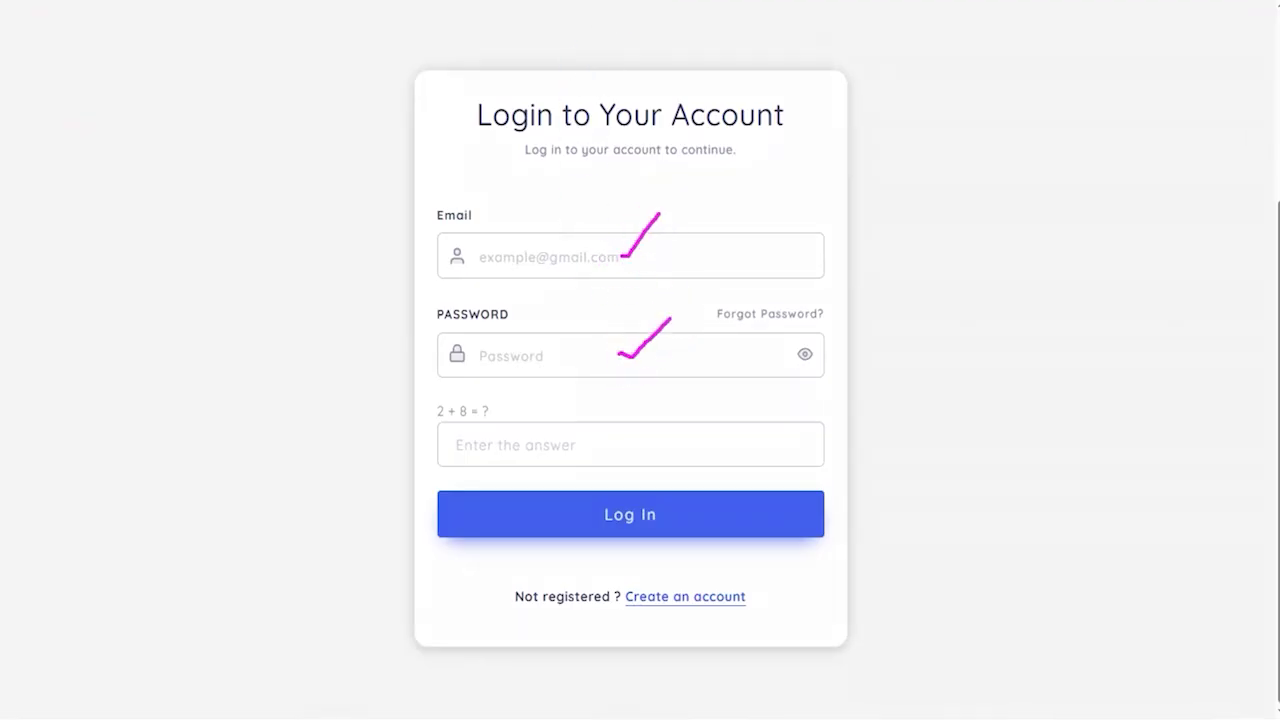
pyautogui.moveTo(485, 407); pyautogui.dragTo(513, 392)
pyautogui.moveTo(637, 446); pyautogui.dragTo(680, 408)
pyautogui.press('Escape')
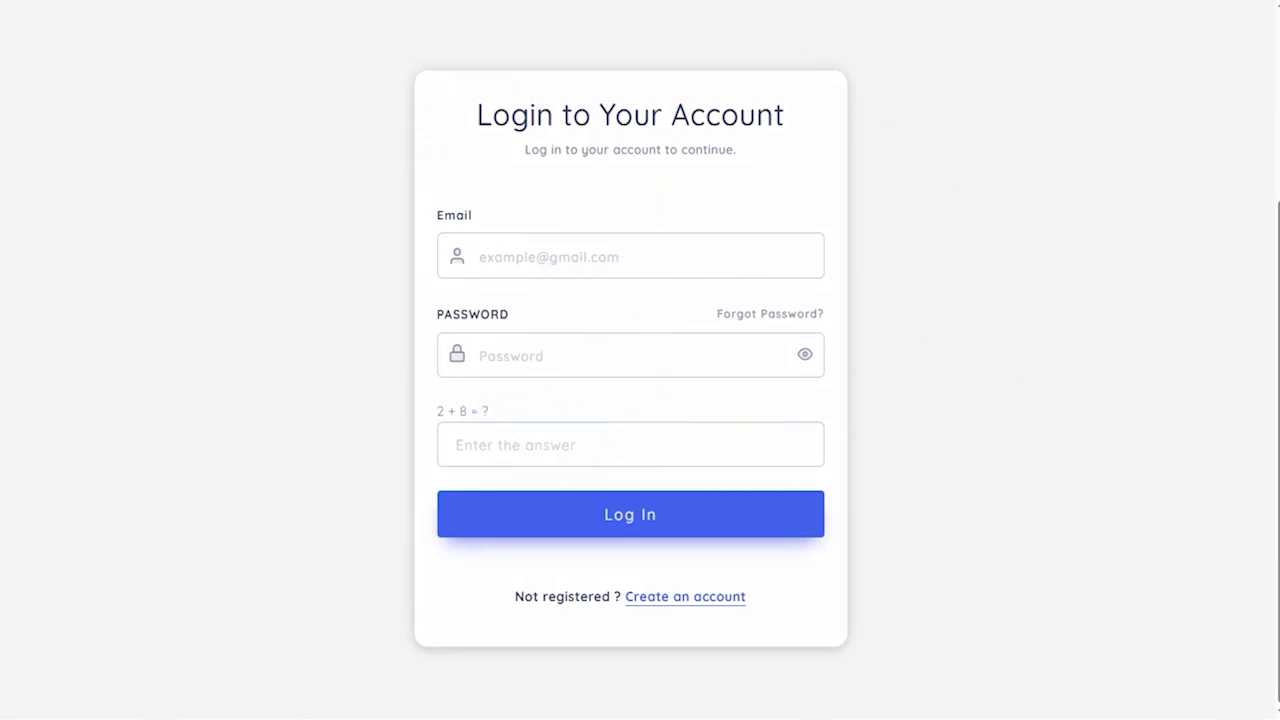
pyautogui.moveTo(1055, 230); pyautogui.dragTo(715, 505)
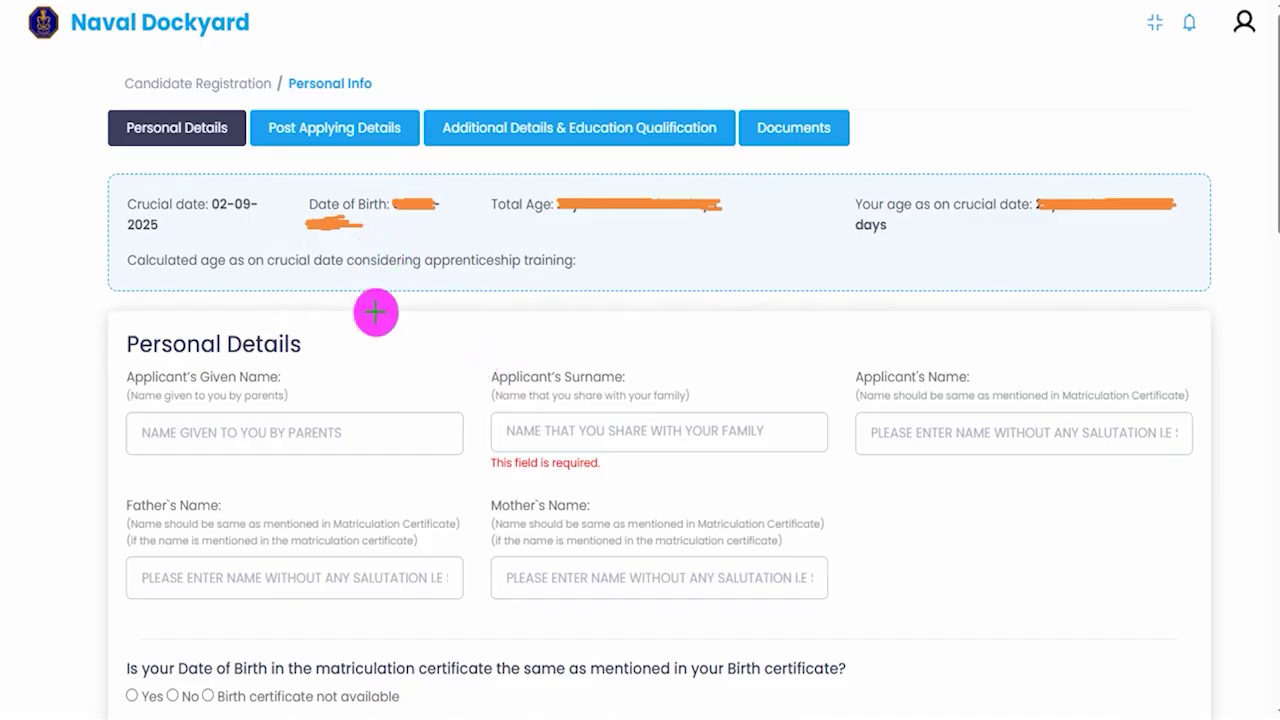
# Step: Tick the application page and its Personal Details, Post Applying Details, Additional Details & Education Qualification and Documents sections in red
pyautogui.moveTo(28, 310); pyautogui.dragTo(135, 232)
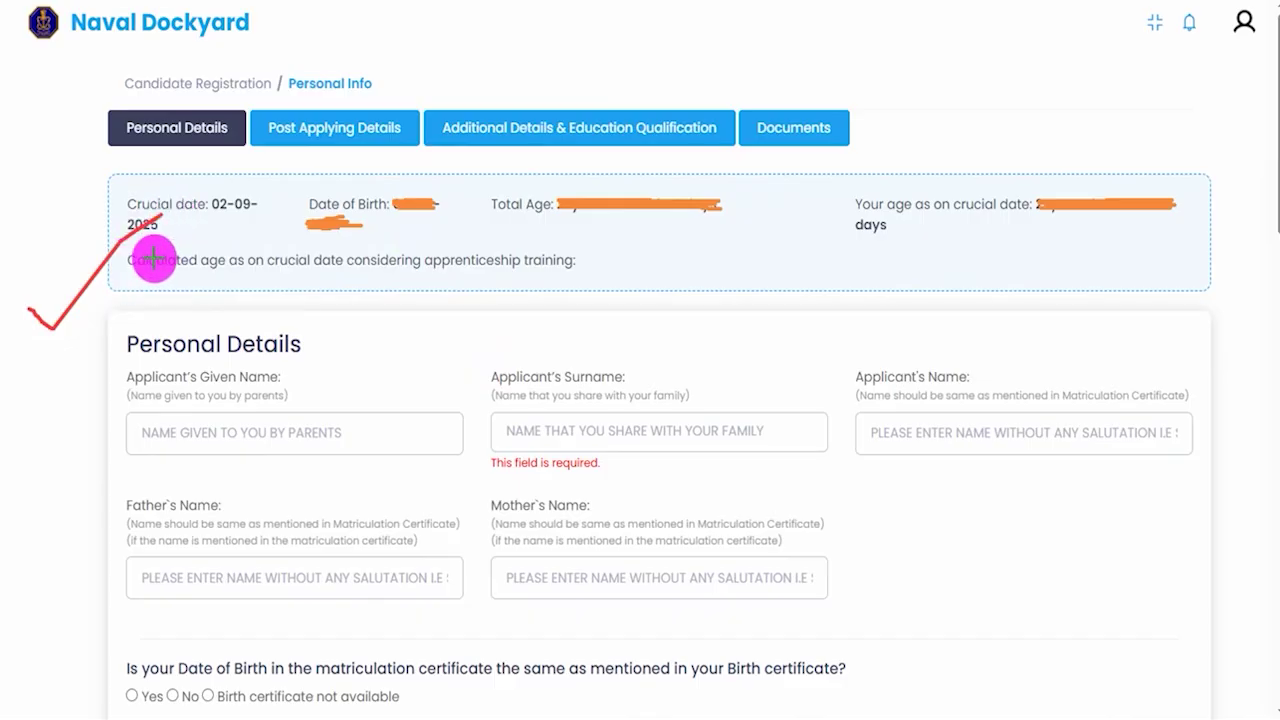
pyautogui.moveTo(202, 120); pyautogui.dragTo(230, 83)
pyautogui.moveTo(383, 118); pyautogui.dragTo(421, 82)
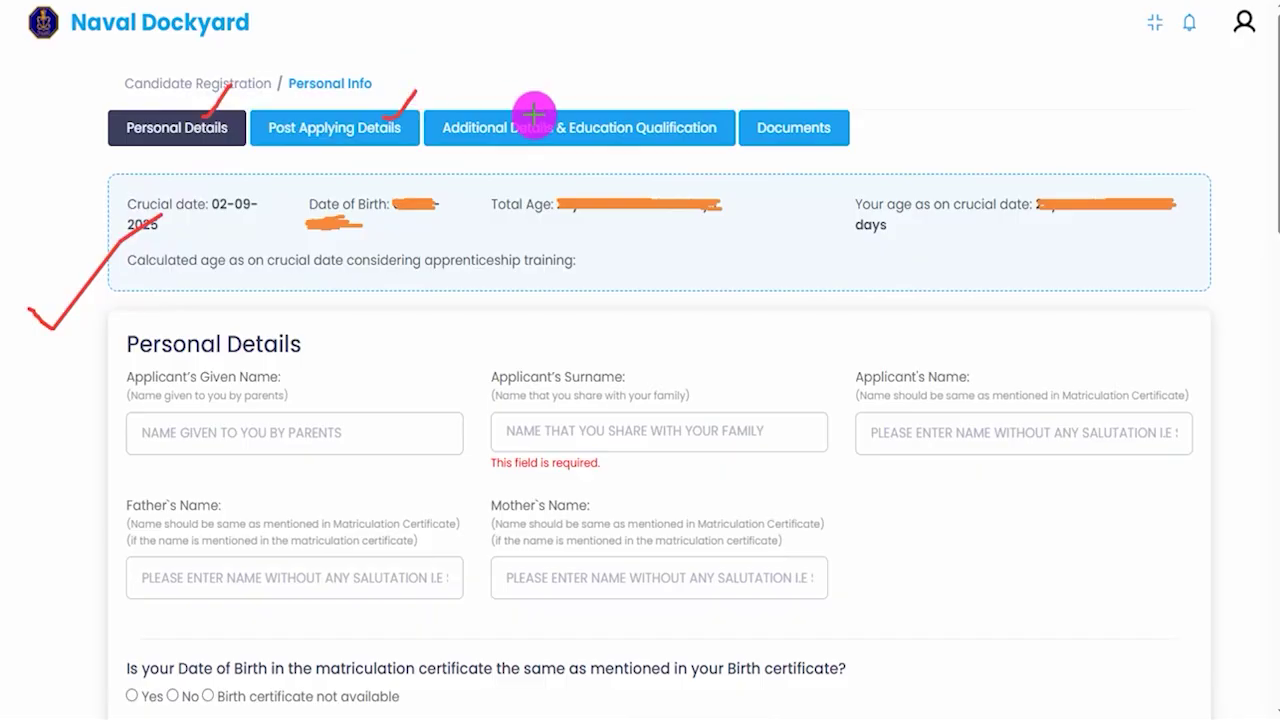
pyautogui.moveTo(528, 111); pyautogui.dragTo(577, 72)
pyautogui.moveTo(628, 113); pyautogui.dragTo(663, 87)
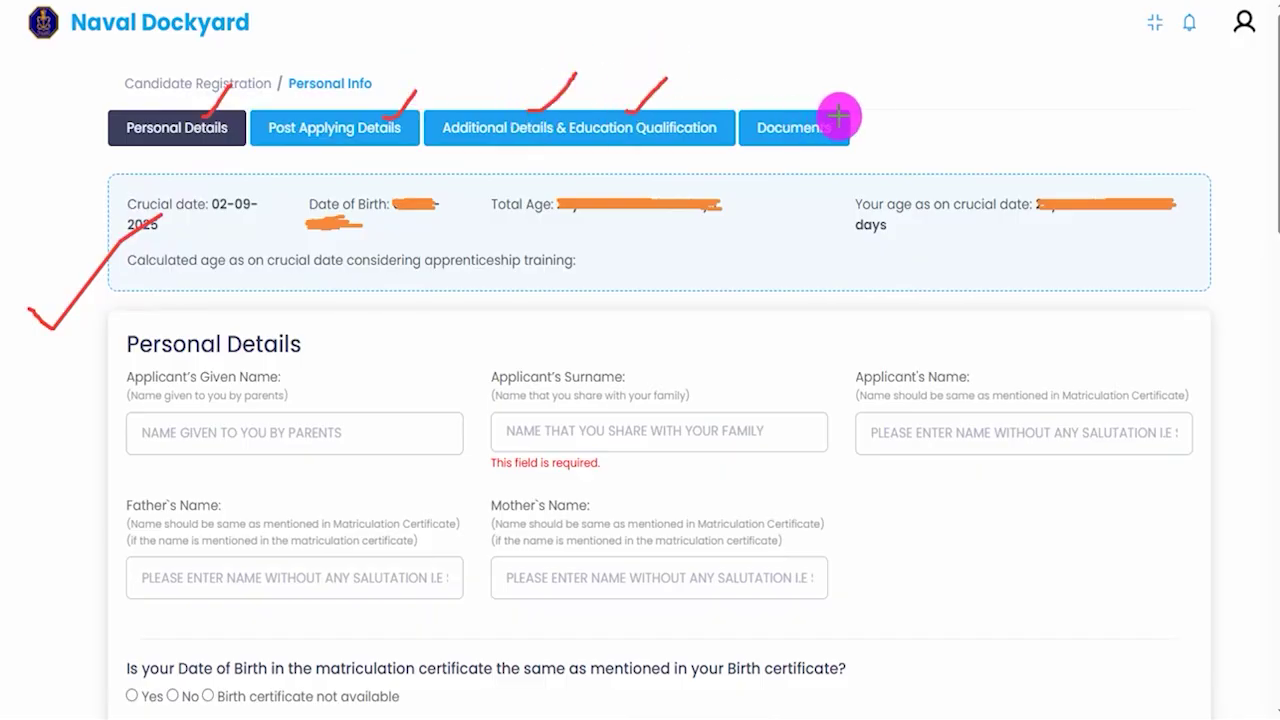
pyautogui.moveTo(838, 118); pyautogui.dragTo(885, 75)
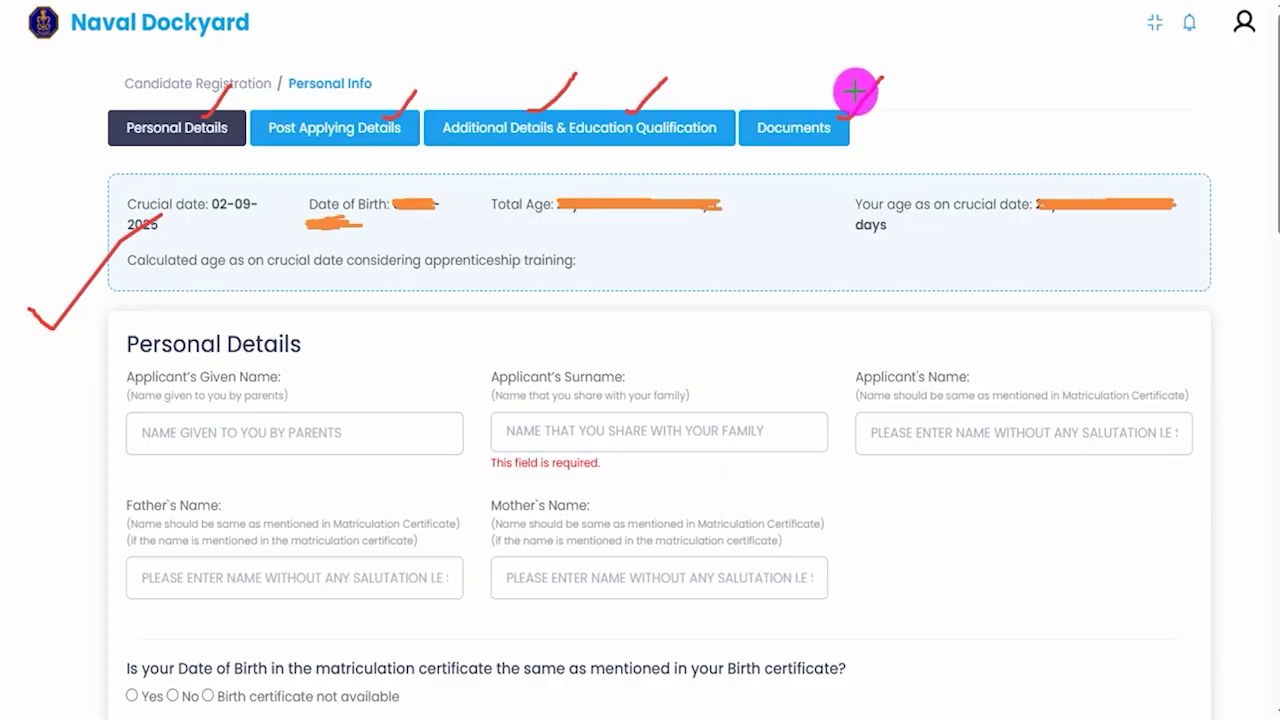
pyautogui.moveTo(901, 131); pyautogui.dragTo(960, 58)
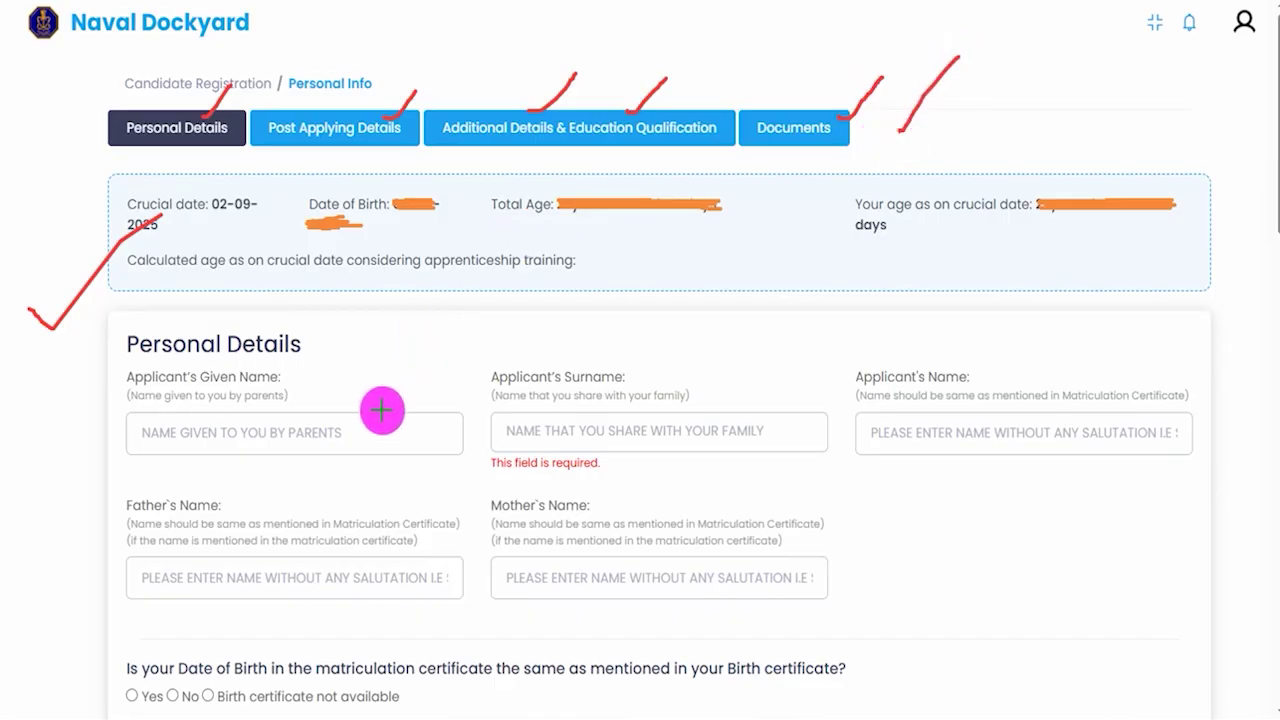
# Step: Tick the given name, surname, applicant's name, father's name and mother's name fields of Personal Details in red
pyautogui.moveTo(340, 432); pyautogui.dragTo(396, 369)
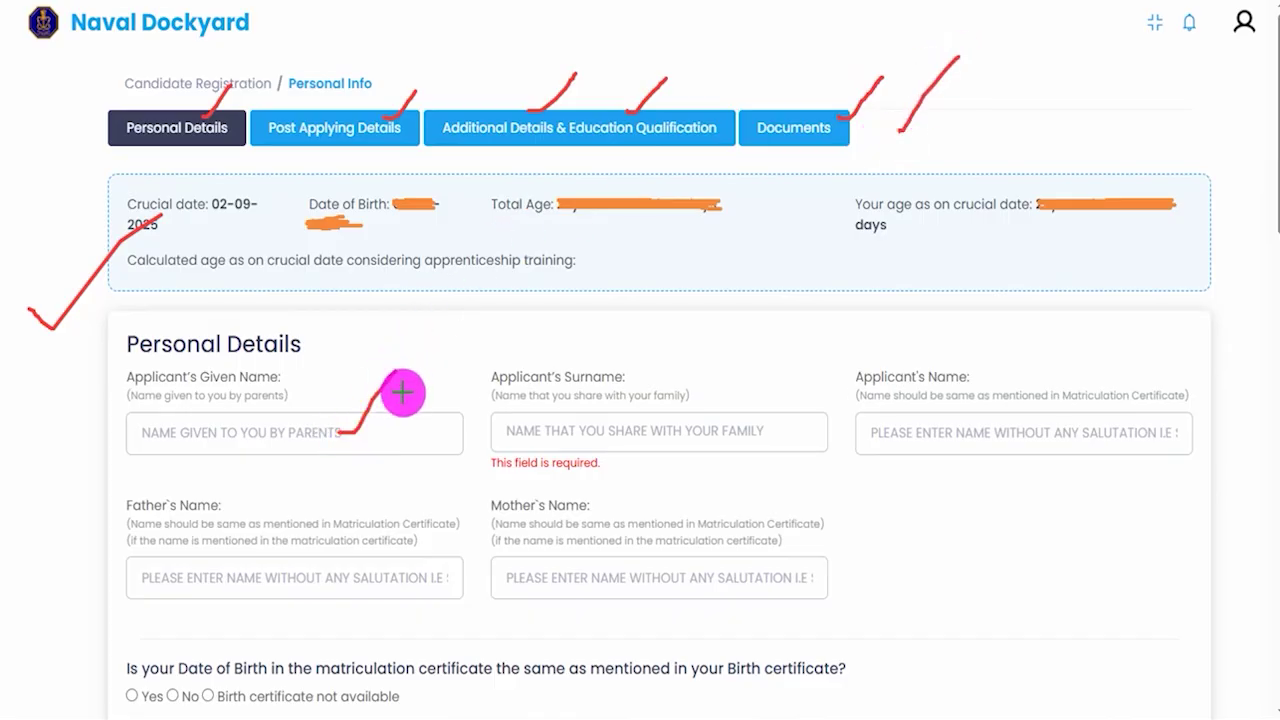
pyautogui.moveTo(684, 430); pyautogui.dragTo(742, 375)
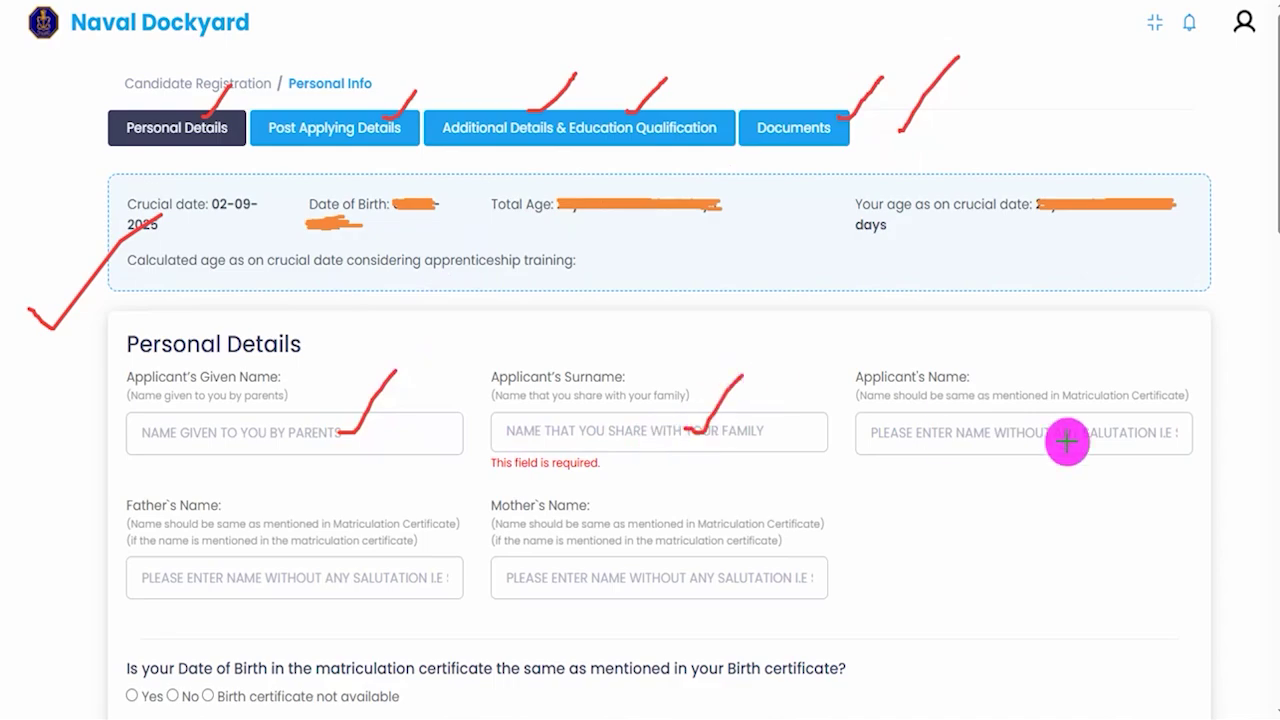
pyautogui.moveTo(1080, 436); pyautogui.dragTo(1150, 372)
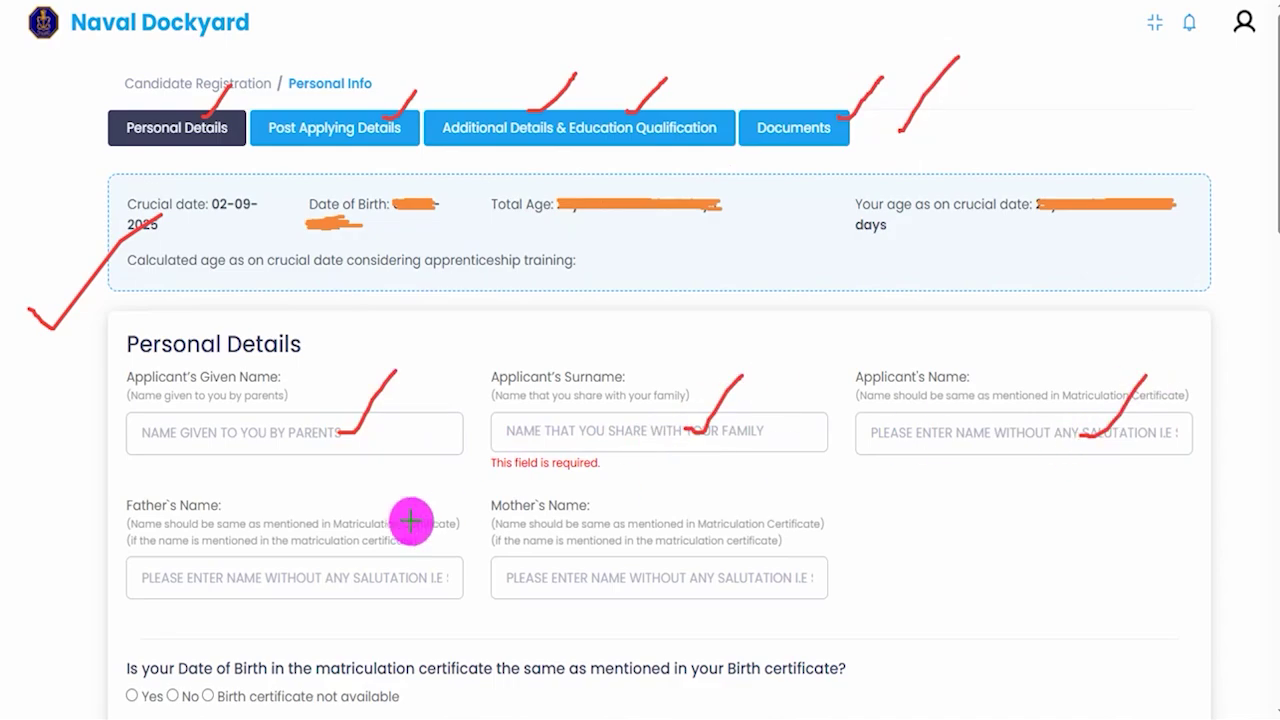
pyautogui.moveTo(318, 578)
pyautogui.mouseDown()
pyautogui.moveTo(352, 562)
pyautogui.moveTo(384, 520)
pyautogui.mouseUp()
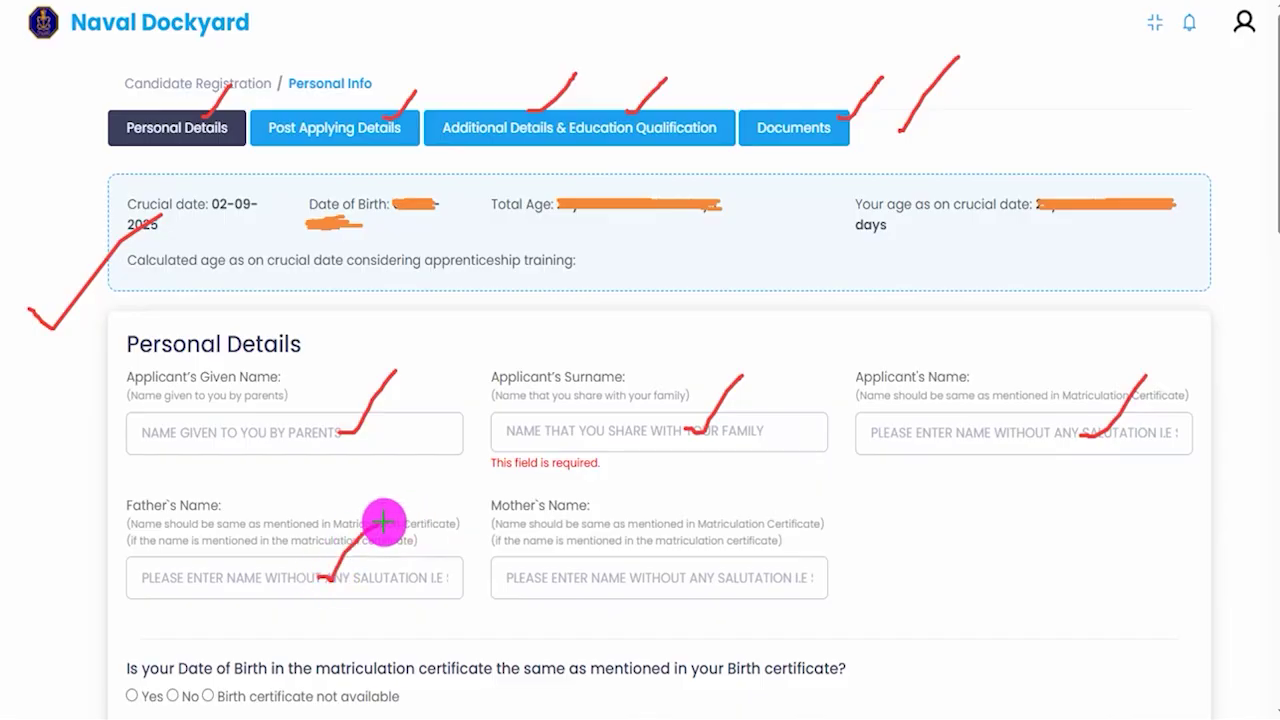
pyautogui.moveTo(676, 579); pyautogui.dragTo(742, 528)
# Step: Highlight the question comparing matriculation and birth certificate dates, demonstrate the No and Birth certificate not available options, and answer Yes
pyautogui.scroll(-3, 494, 46)
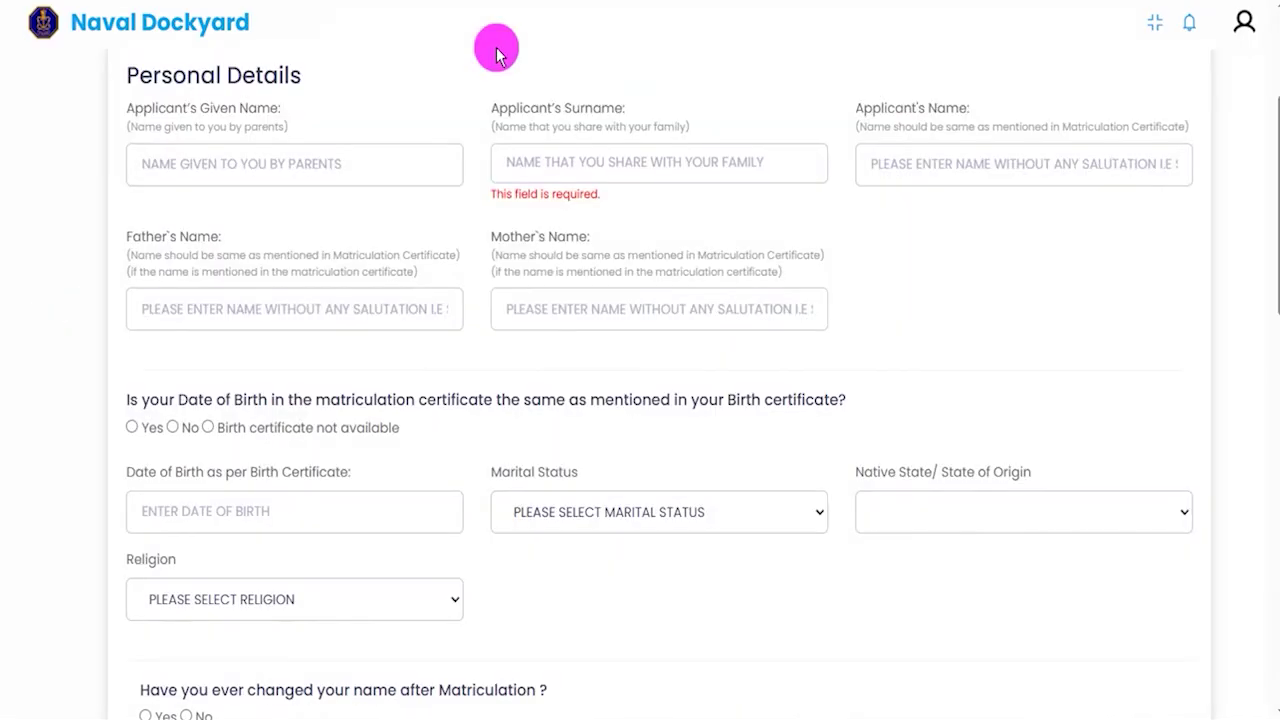
pyautogui.moveTo(198, 400); pyautogui.dragTo(533, 399)
pyautogui.click(135, 432)
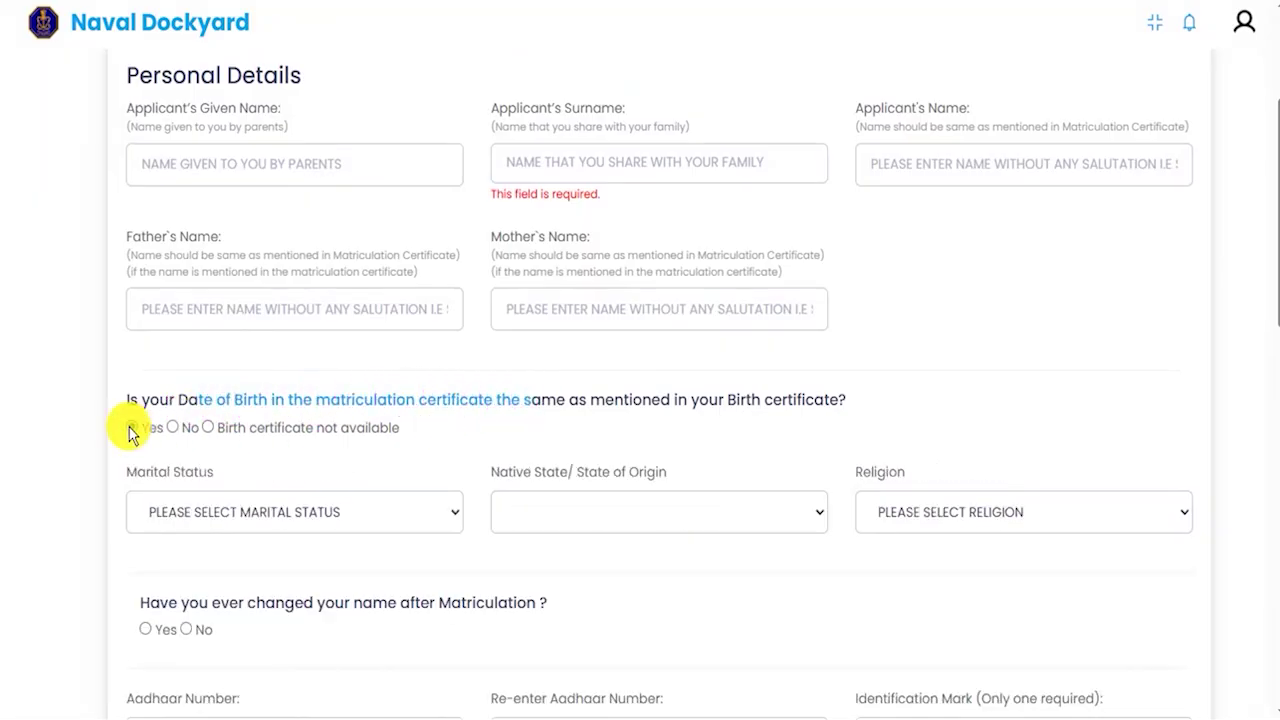
pyautogui.click(173, 430)
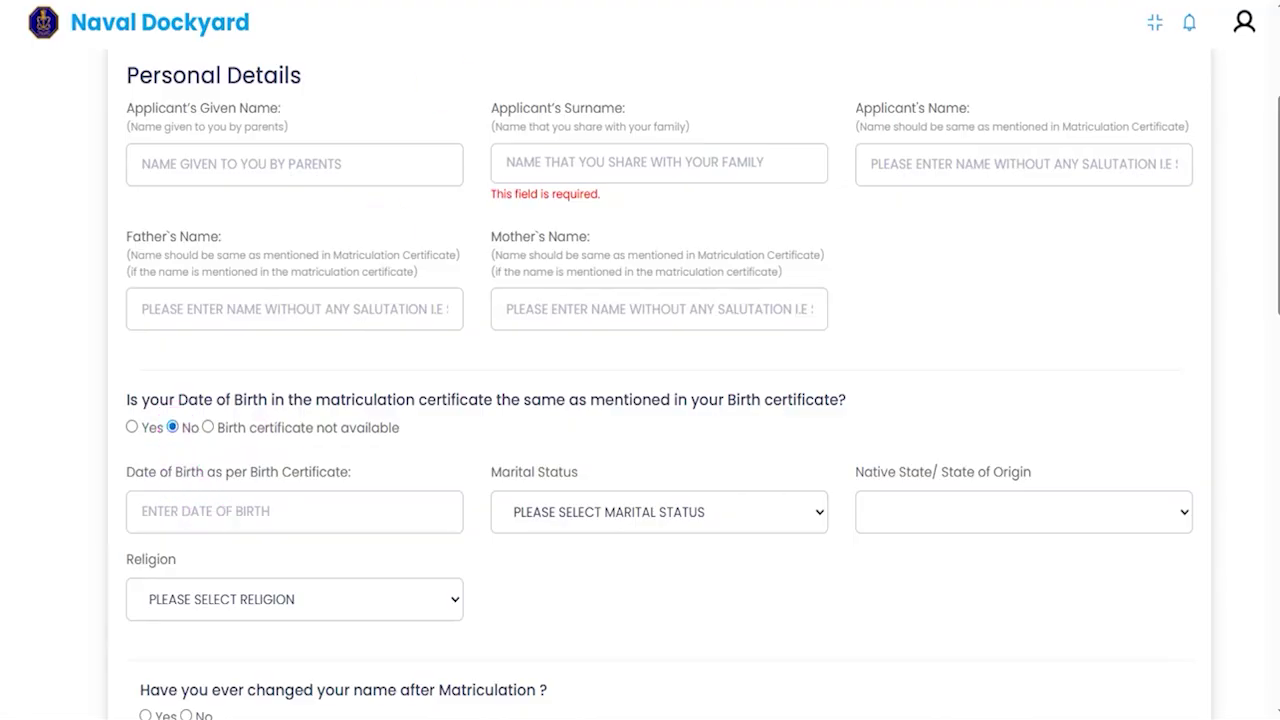
pyautogui.moveTo(303, 511); pyautogui.dragTo(346, 483)
pyautogui.click(207, 427)
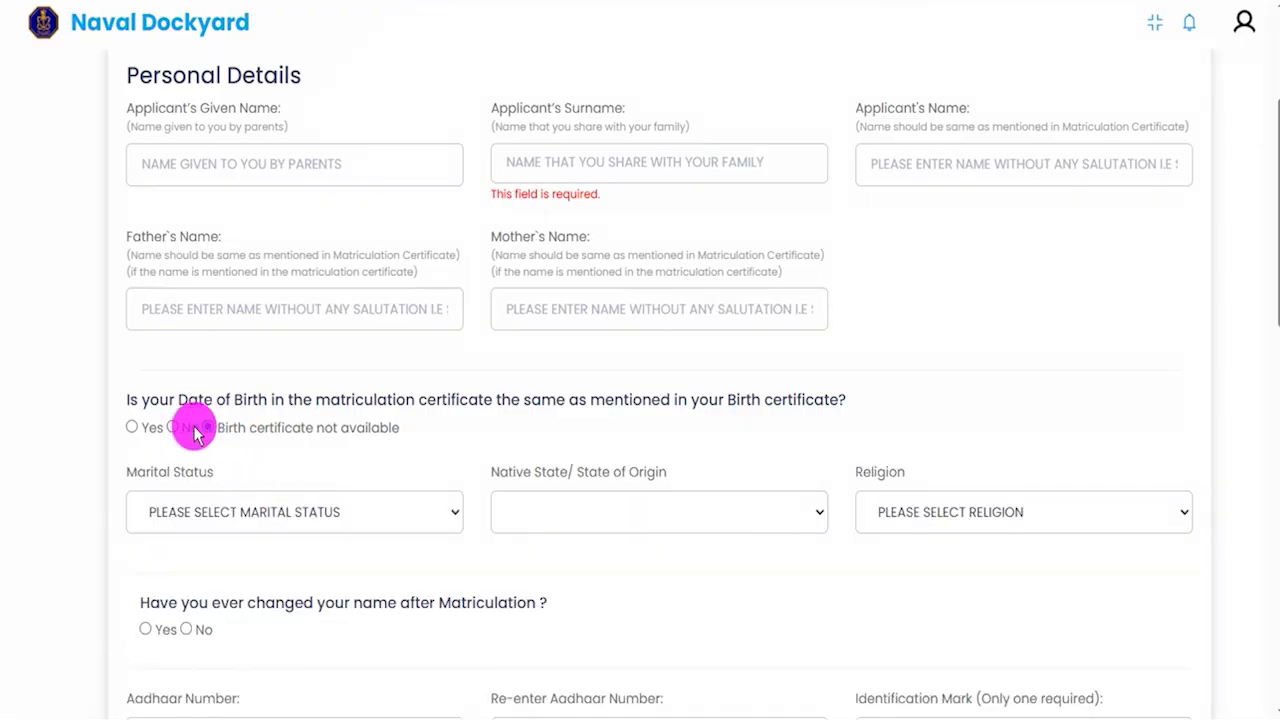
pyautogui.click(132, 430)
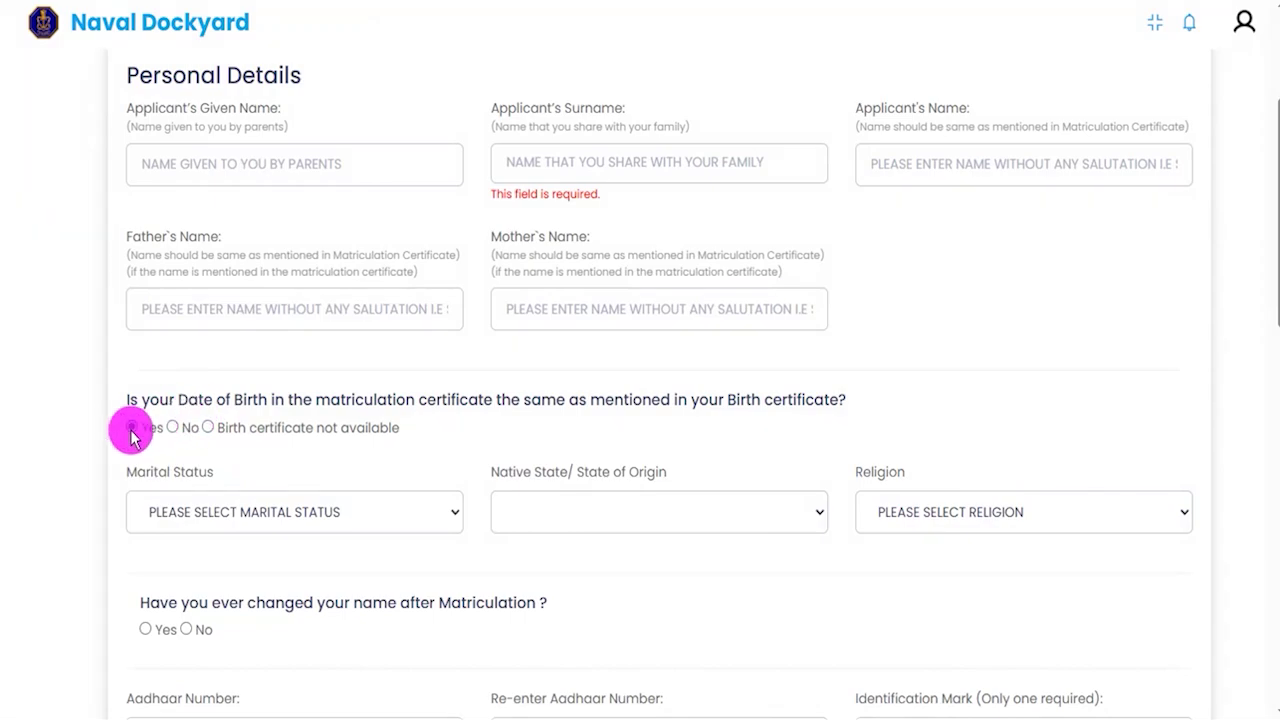
# Step: Set the marital status to Unmarried, the native state to Uttar Pradesh and the religion to Hindu
pyautogui.click(309, 518)
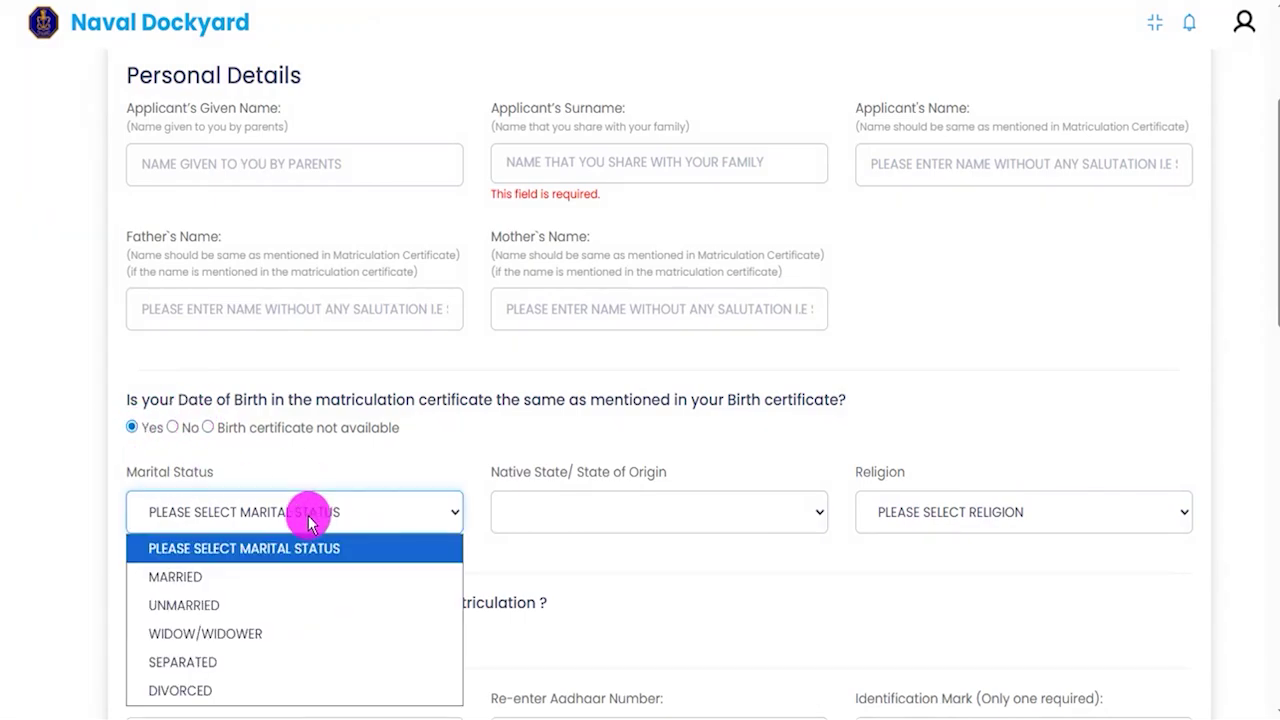
pyautogui.click(212, 607)
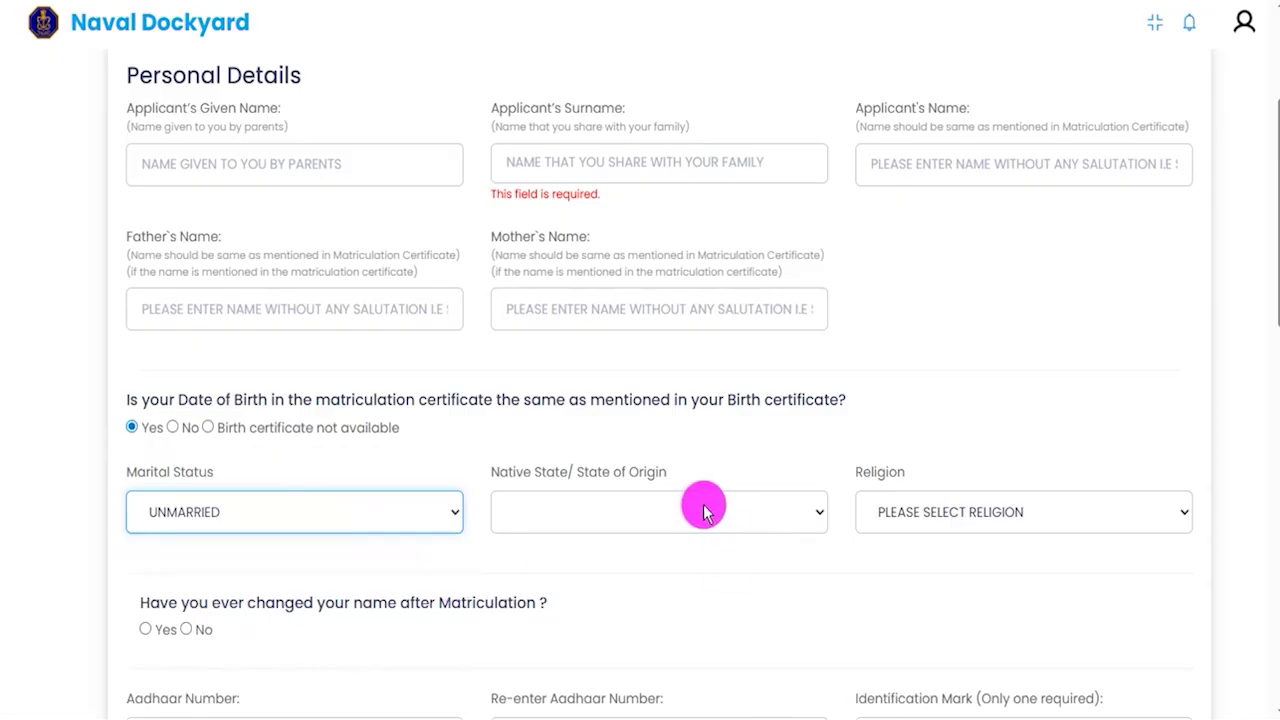
pyautogui.click(704, 511)
pyautogui.scroll(-6, 603, 366)
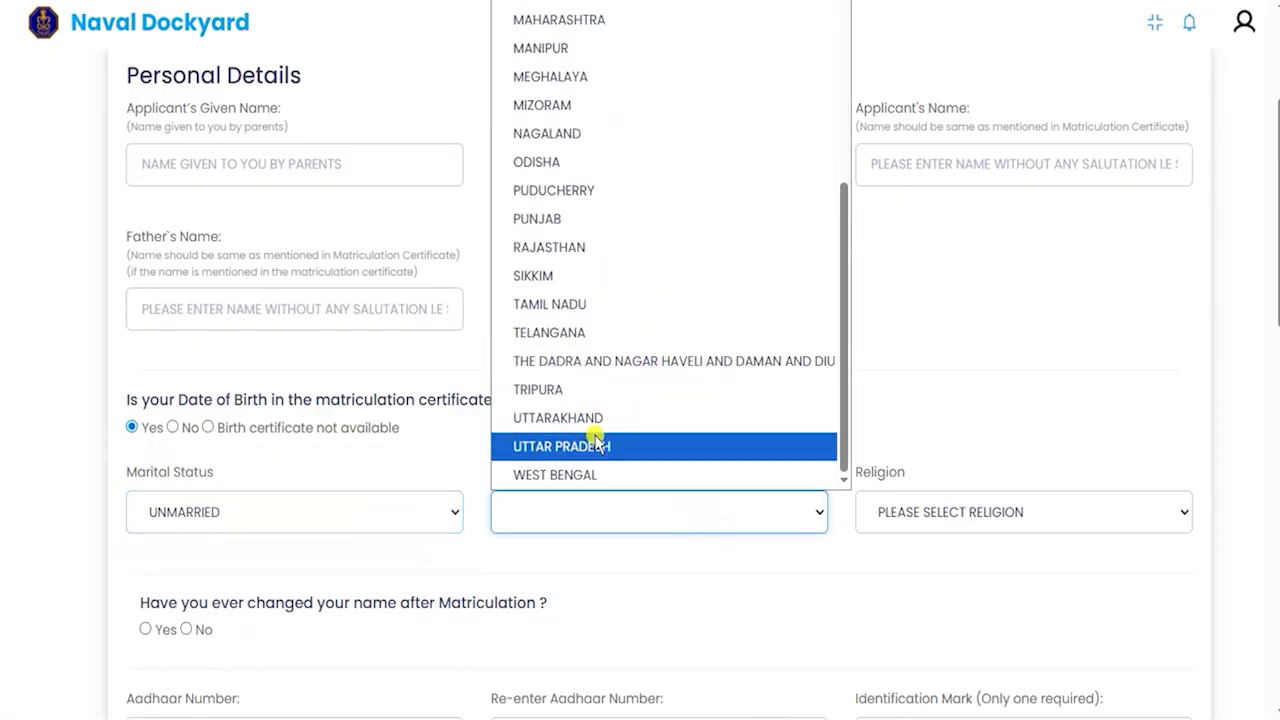
pyautogui.click(598, 444)
pyautogui.click(928, 512)
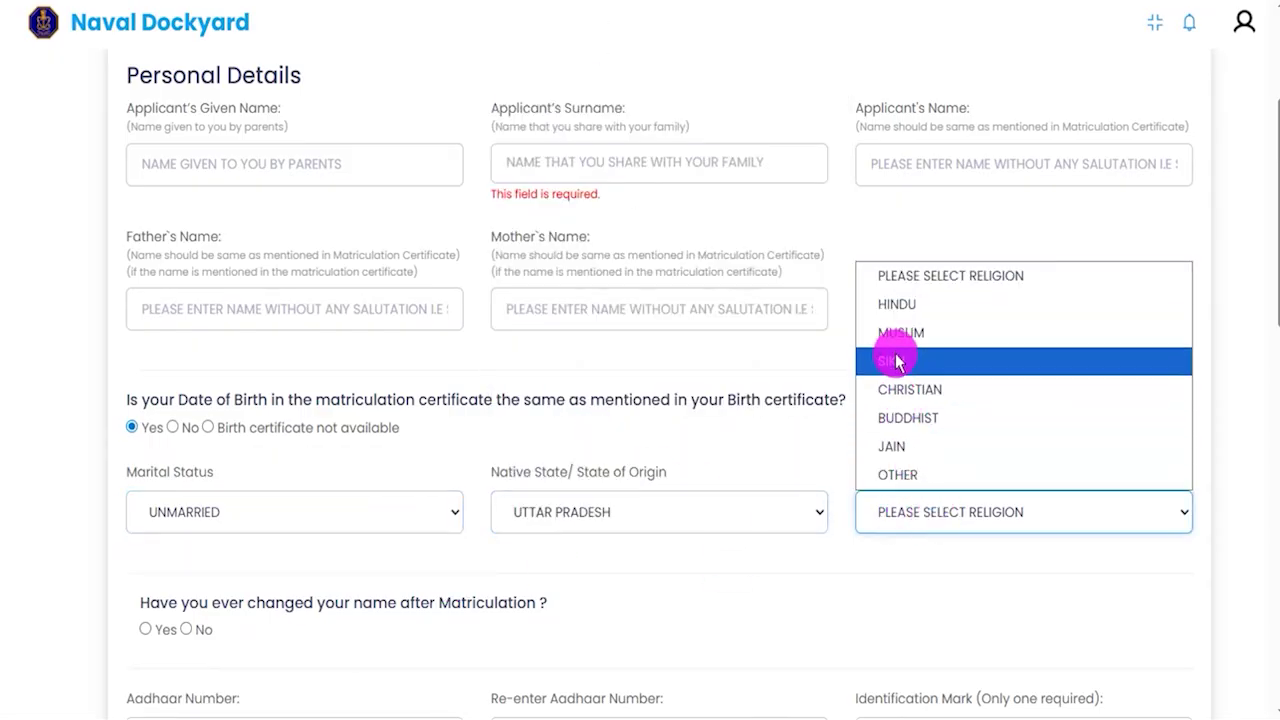
pyautogui.click(895, 303)
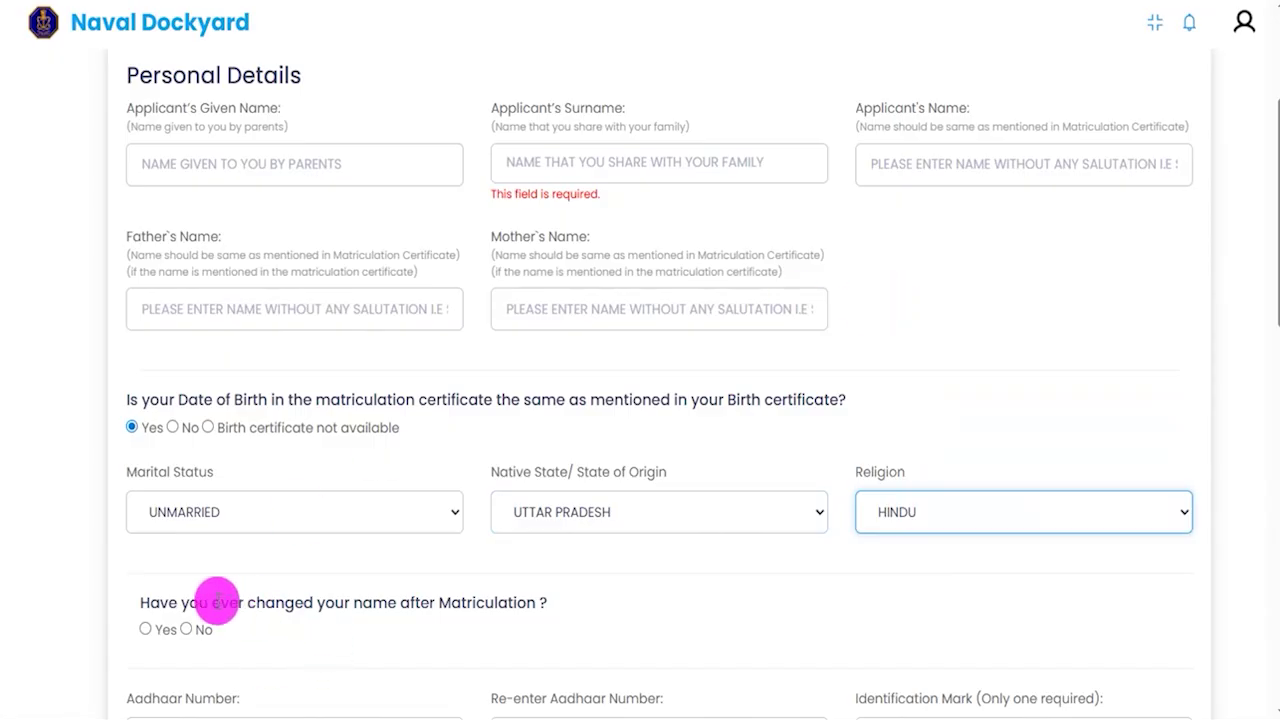
# Step: Highlight the question about a name change after Matriculation, demonstrate the Gazette and new name fields under Yes, and answer No
pyautogui.moveTo(160, 602); pyautogui.dragTo(431, 601)
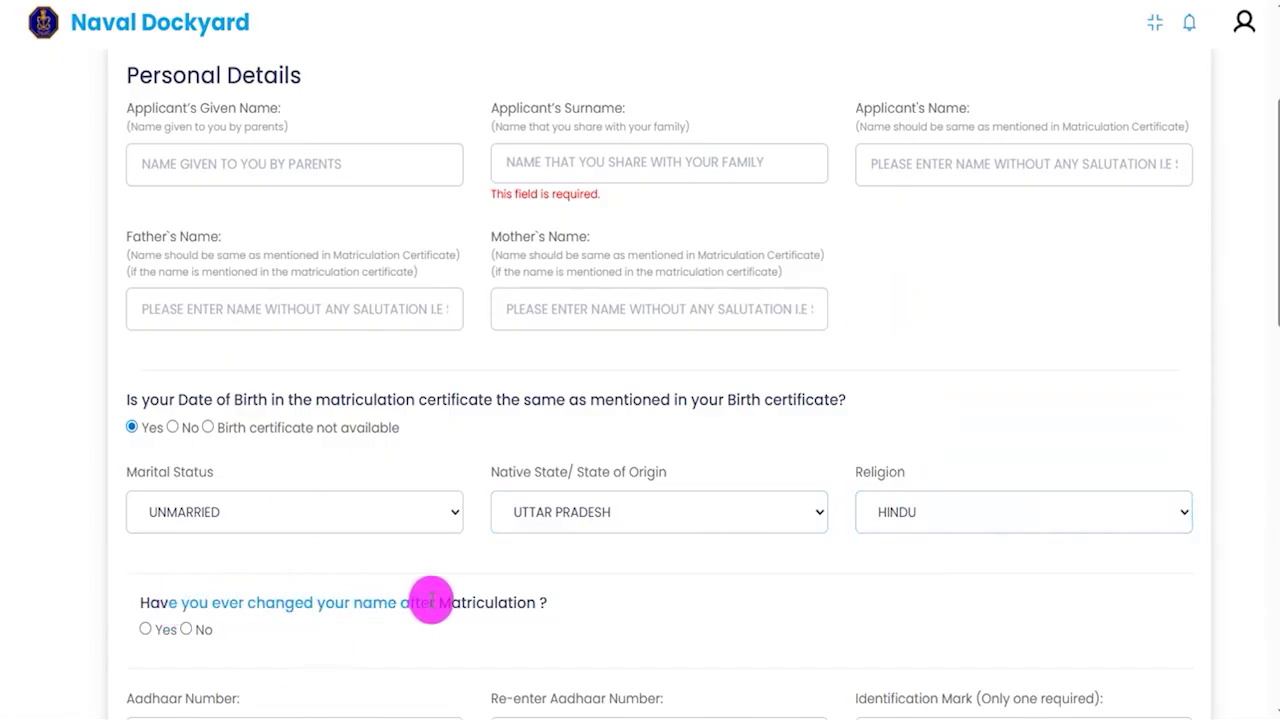
pyautogui.scroll(-1, 431, 601)
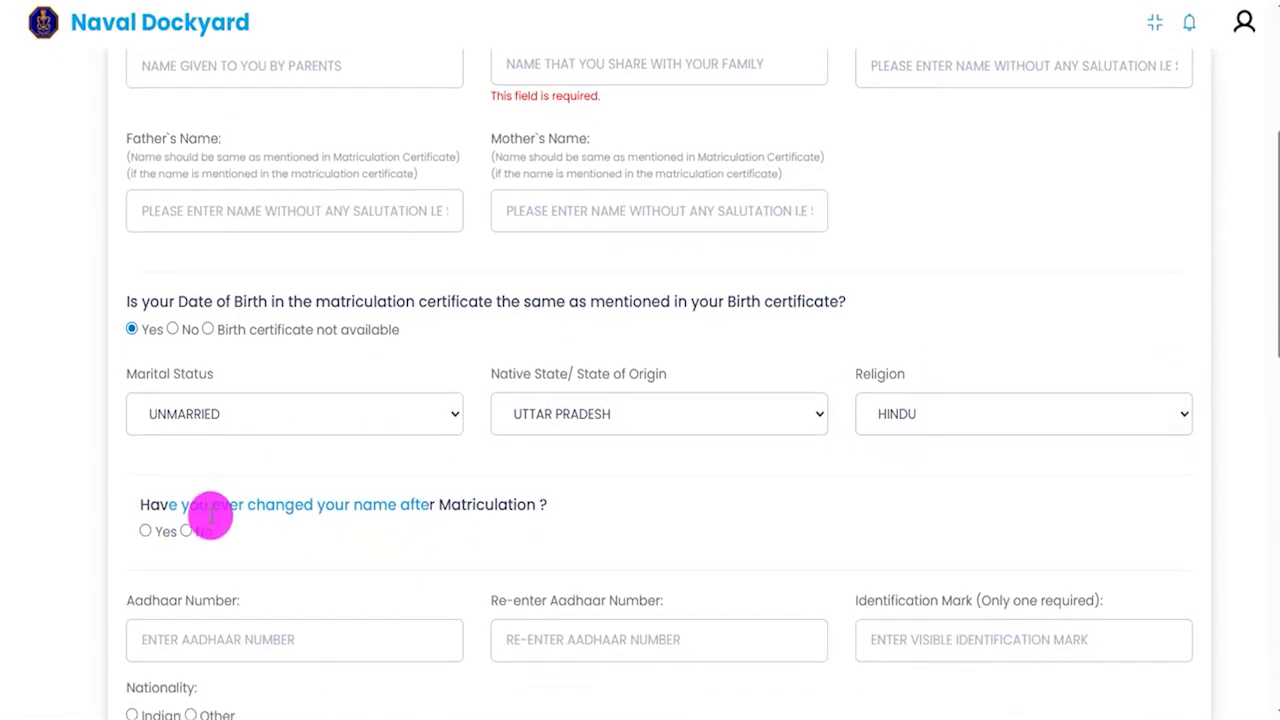
pyautogui.click(145, 530)
pyautogui.scroll(-1, 314, 553)
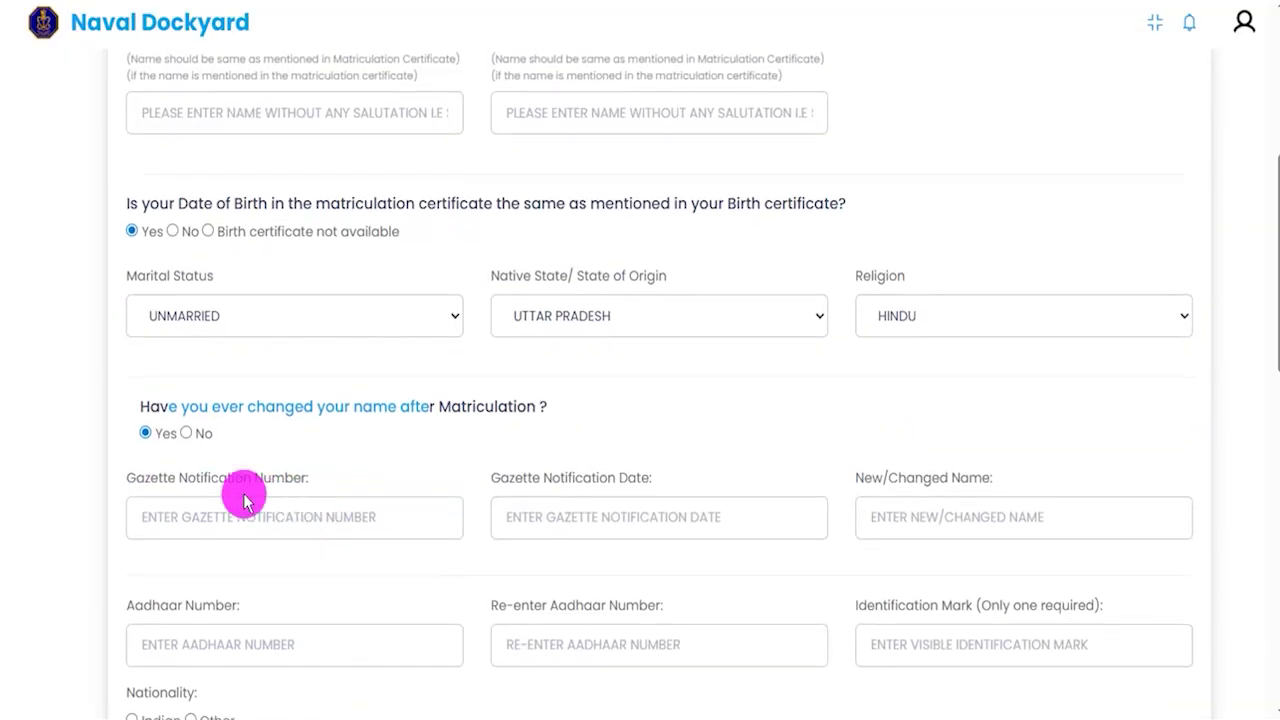
pyautogui.moveTo(169, 478); pyautogui.dragTo(251, 480)
pyautogui.click(270, 519)
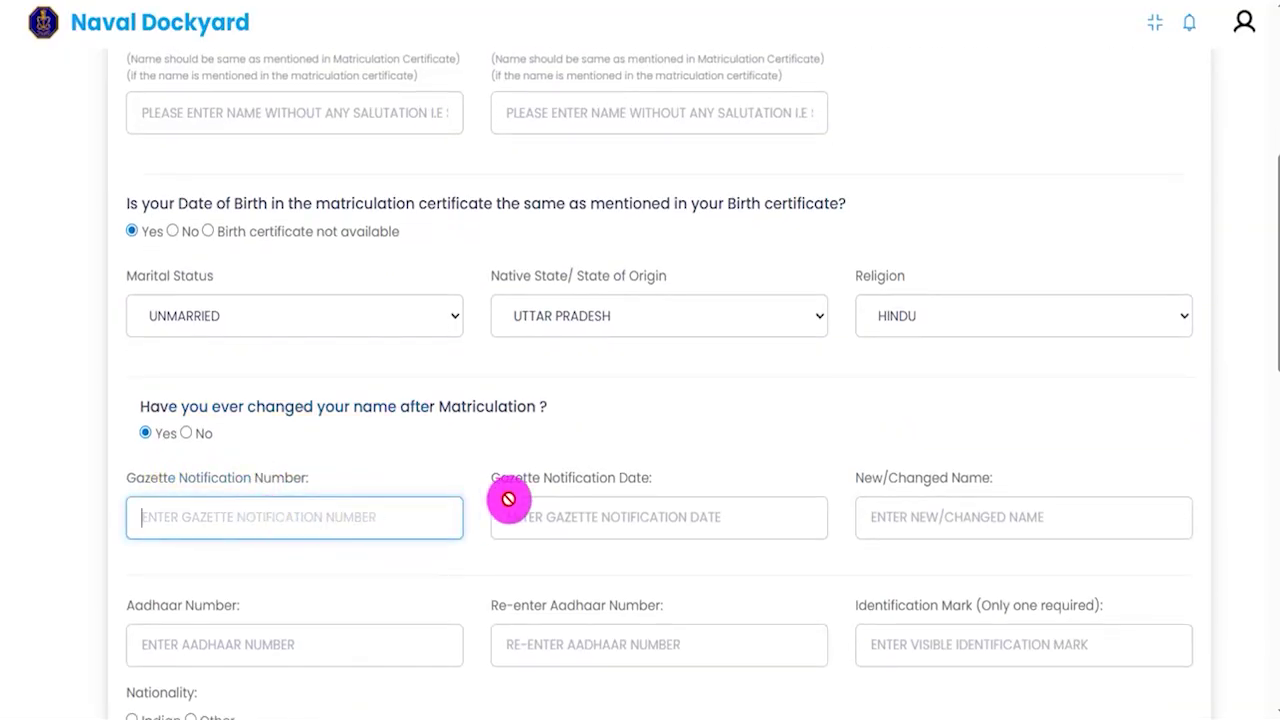
pyautogui.moveTo(514, 479); pyautogui.dragTo(578, 480)
pyautogui.click(625, 514)
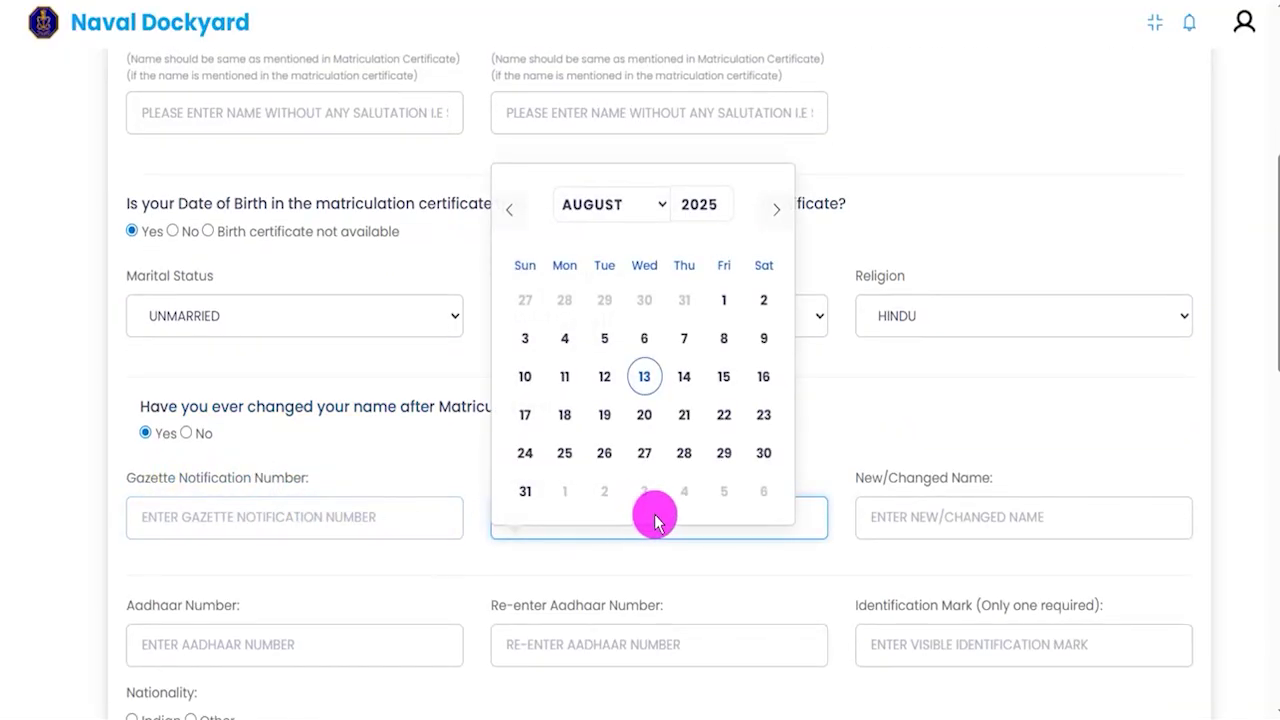
pyautogui.click(910, 476)
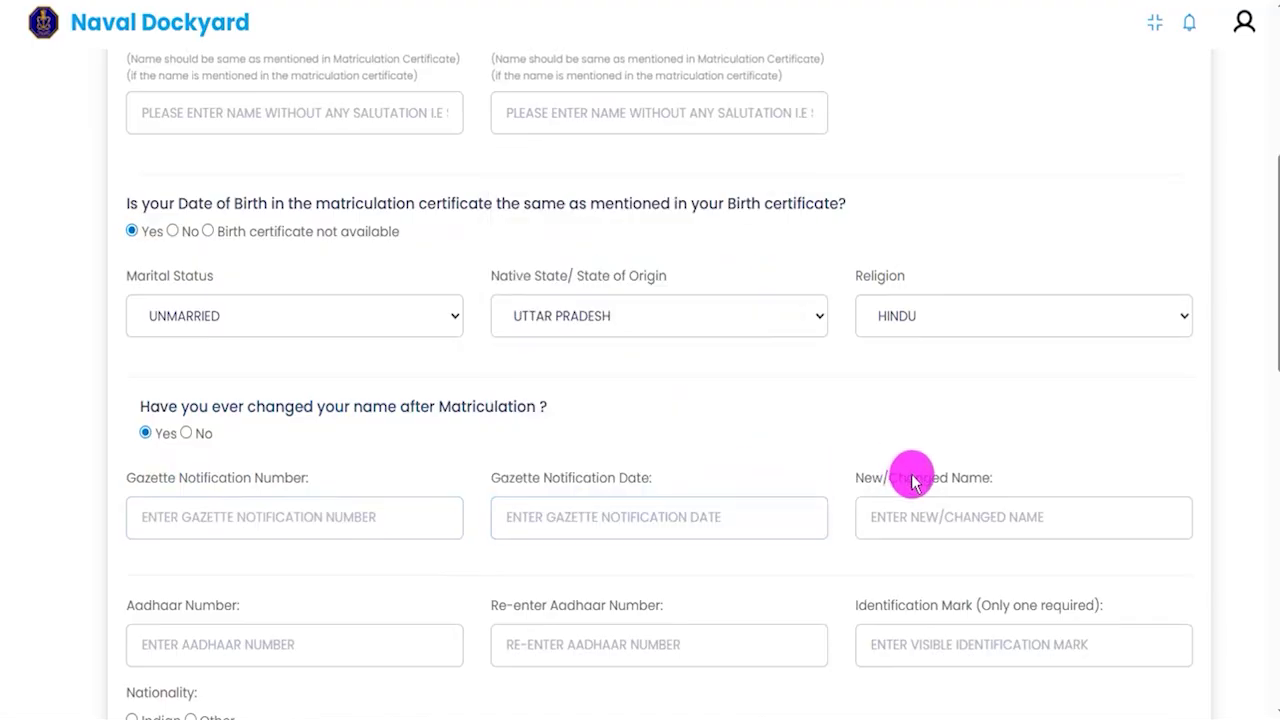
pyautogui.click(912, 516)
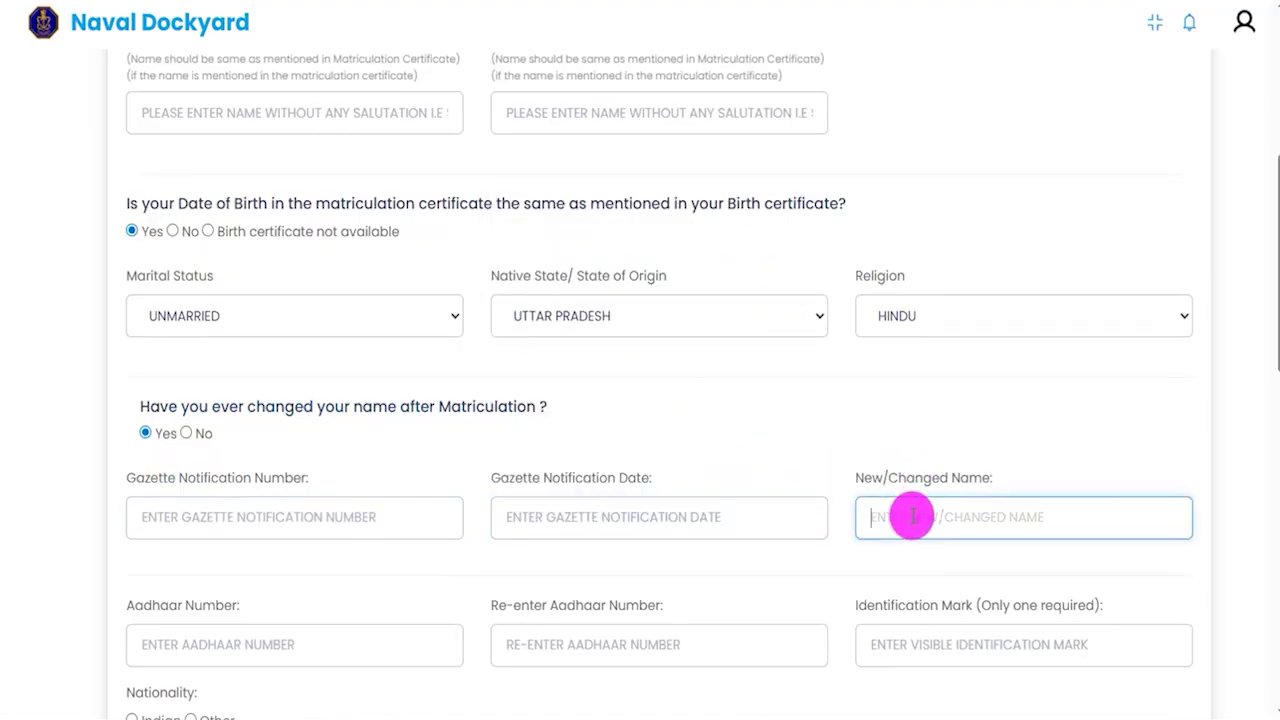
pyautogui.click(185, 436)
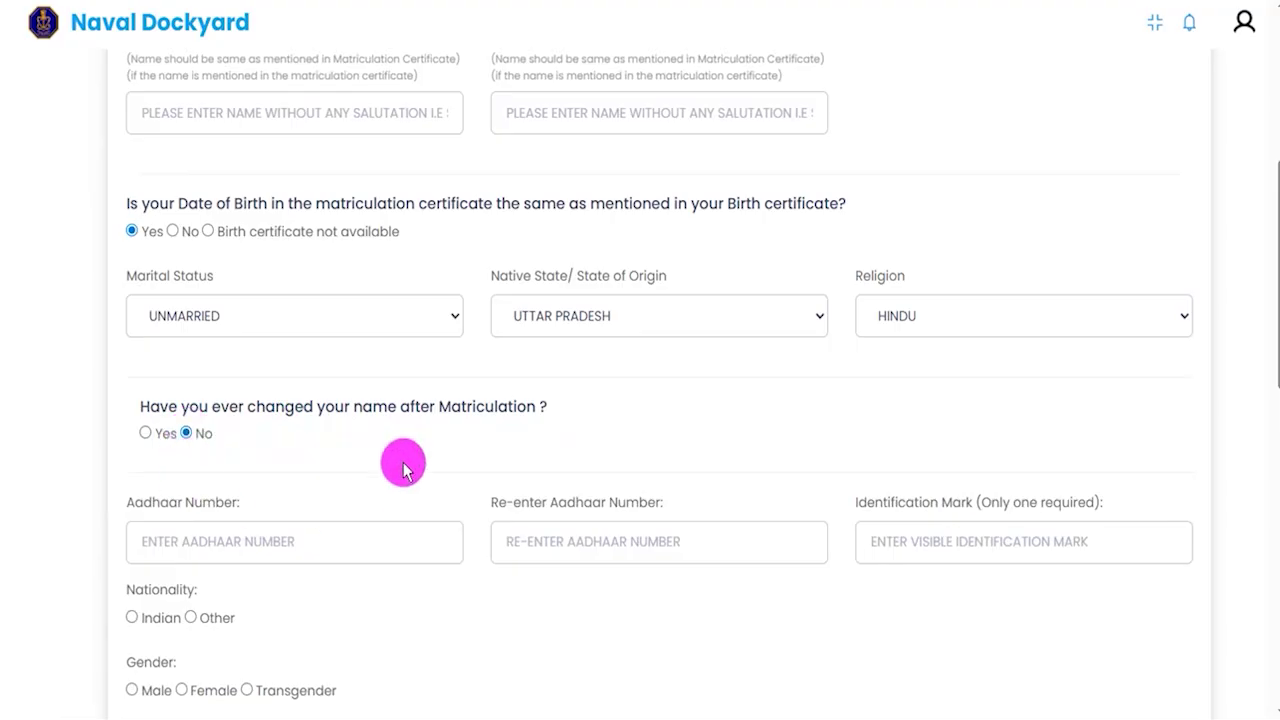
# Step: Tick the Aadhaar number, re-enter Aadhaar number and identification mark fields in red, then clear the marks
pyautogui.scroll(-2, 405, 460)
pyautogui.scroll(-1, 413, 455)
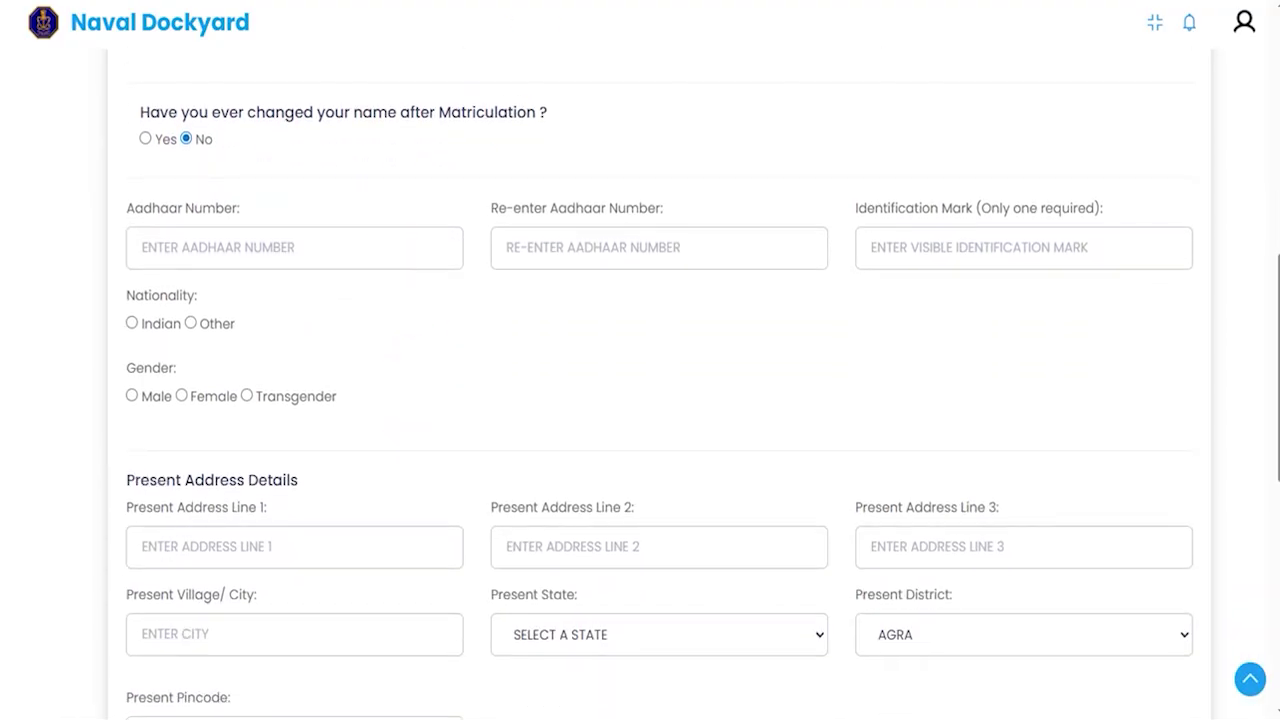
pyautogui.moveTo(334, 238); pyautogui.dragTo(390, 196)
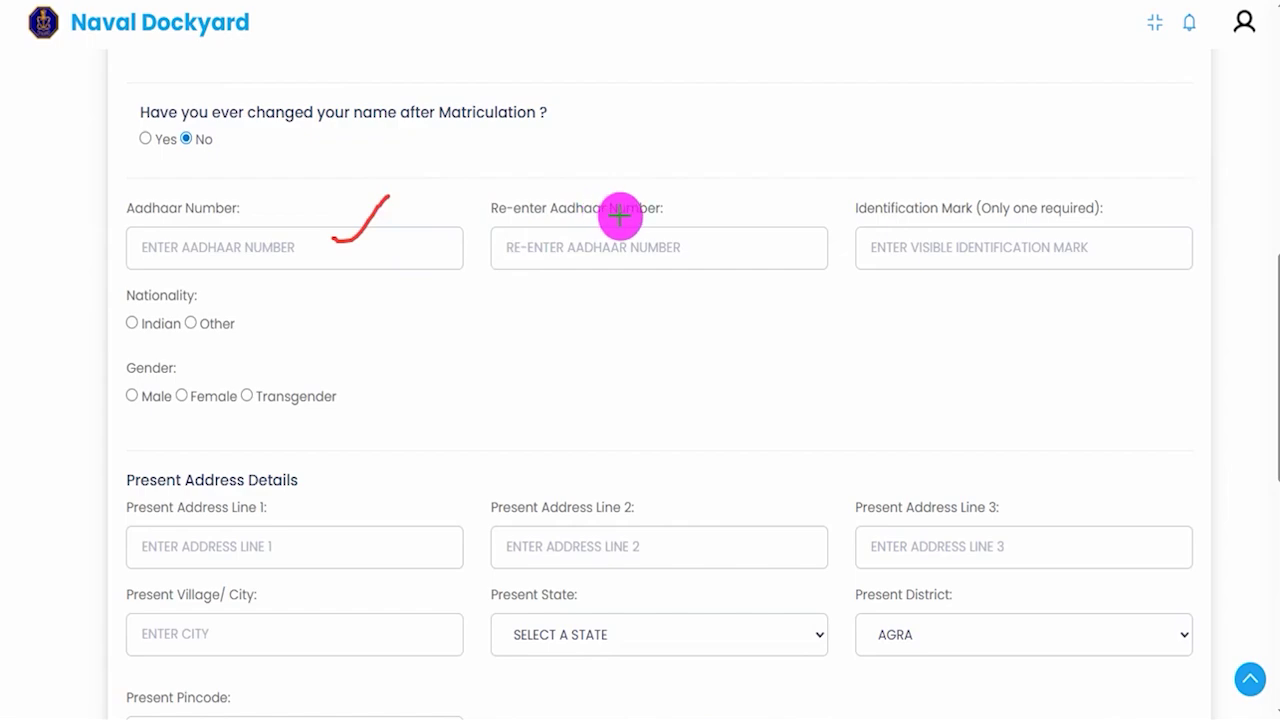
pyautogui.moveTo(701, 246); pyautogui.dragTo(757, 204)
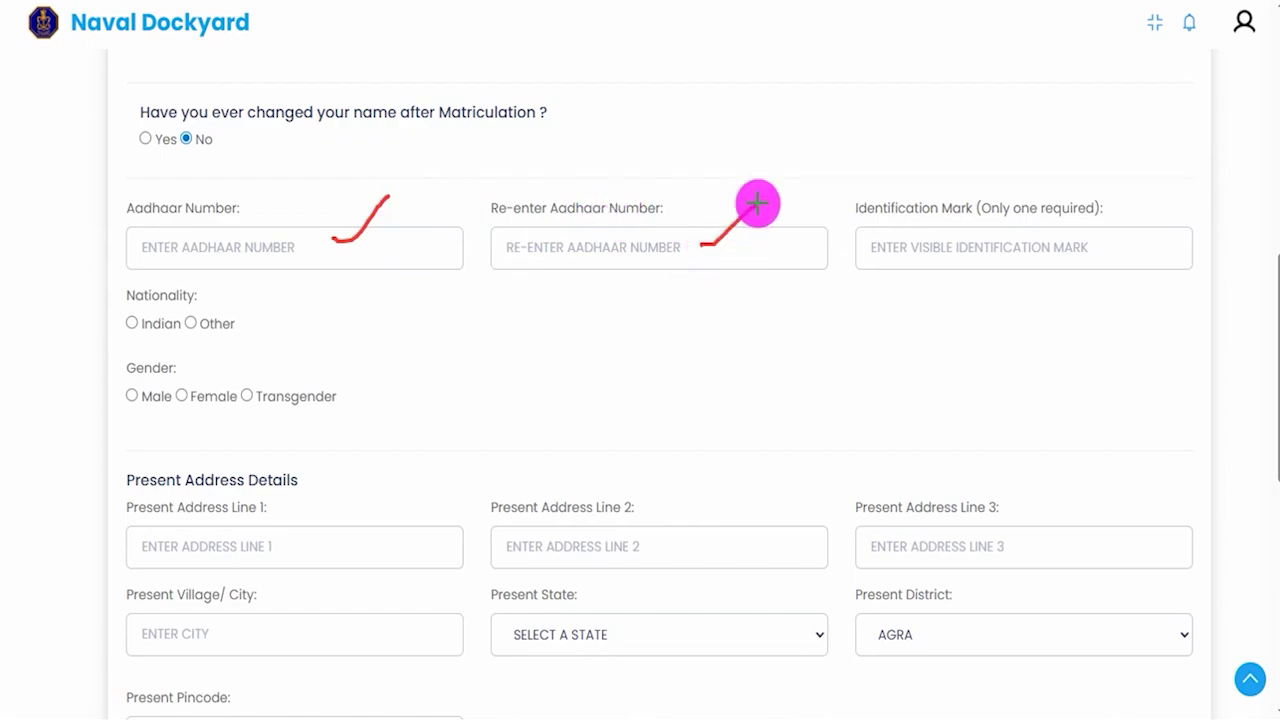
pyautogui.moveTo(1089, 247); pyautogui.dragTo(1138, 191)
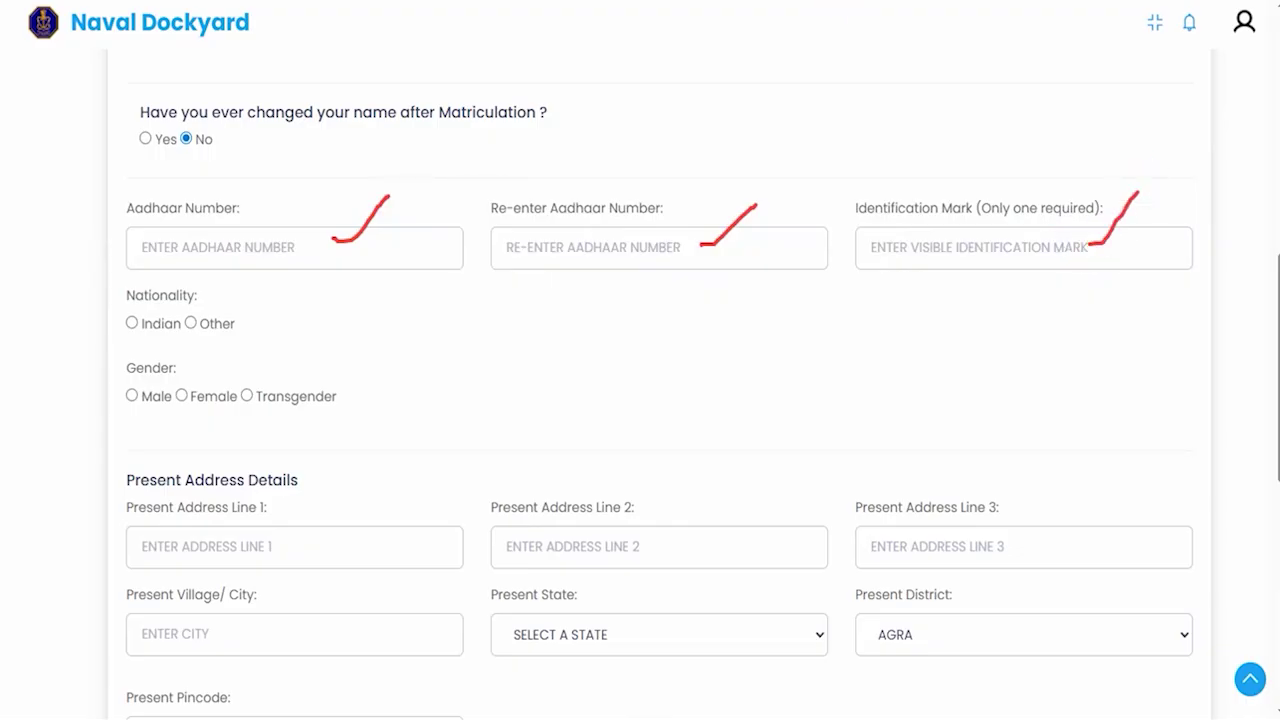
pyautogui.press('Escape')
# Step: Select Indian as the nationality and Male as the gender
pyautogui.click(131, 325)
pyautogui.click(131, 396)
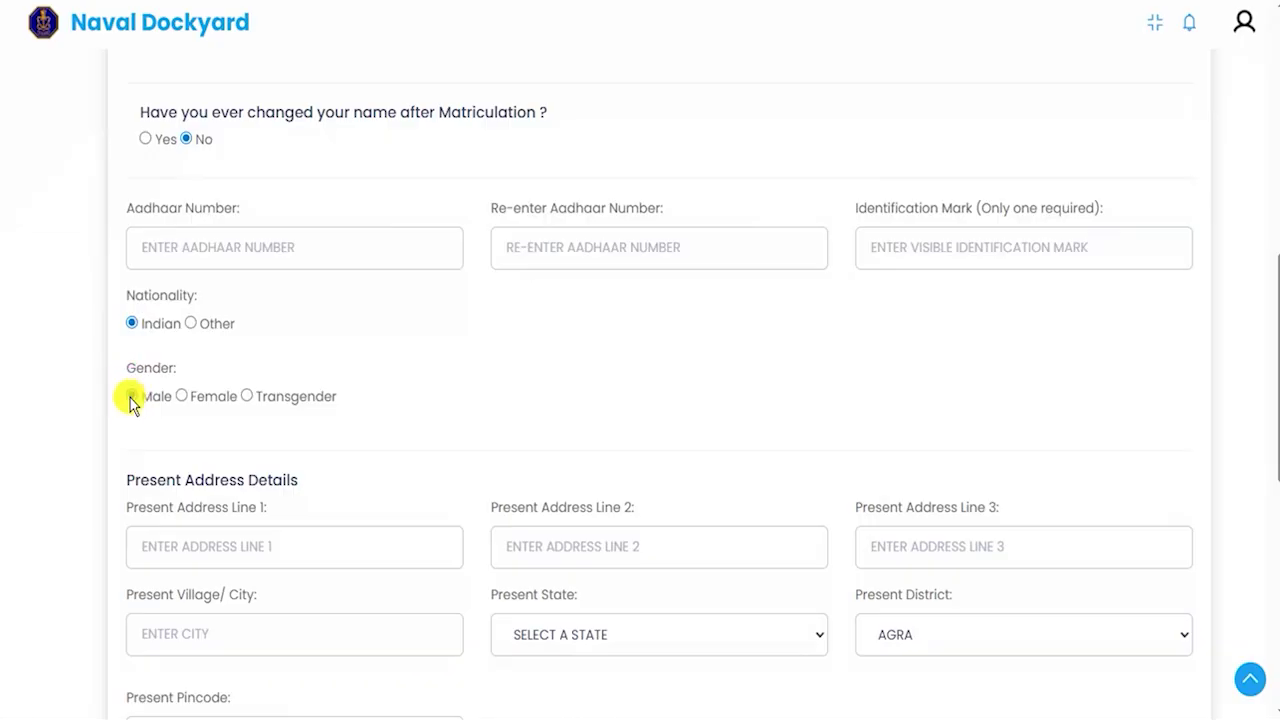
# Step: Highlight the Present Address Details and Permanent Address Details headings to point out both address sections
pyautogui.scroll(-2, 294, 437)
pyautogui.scroll(-1, 295, 430)
pyautogui.moveTo(155, 186); pyautogui.dragTo(237, 186)
pyautogui.scroll(-2, 386, 339)
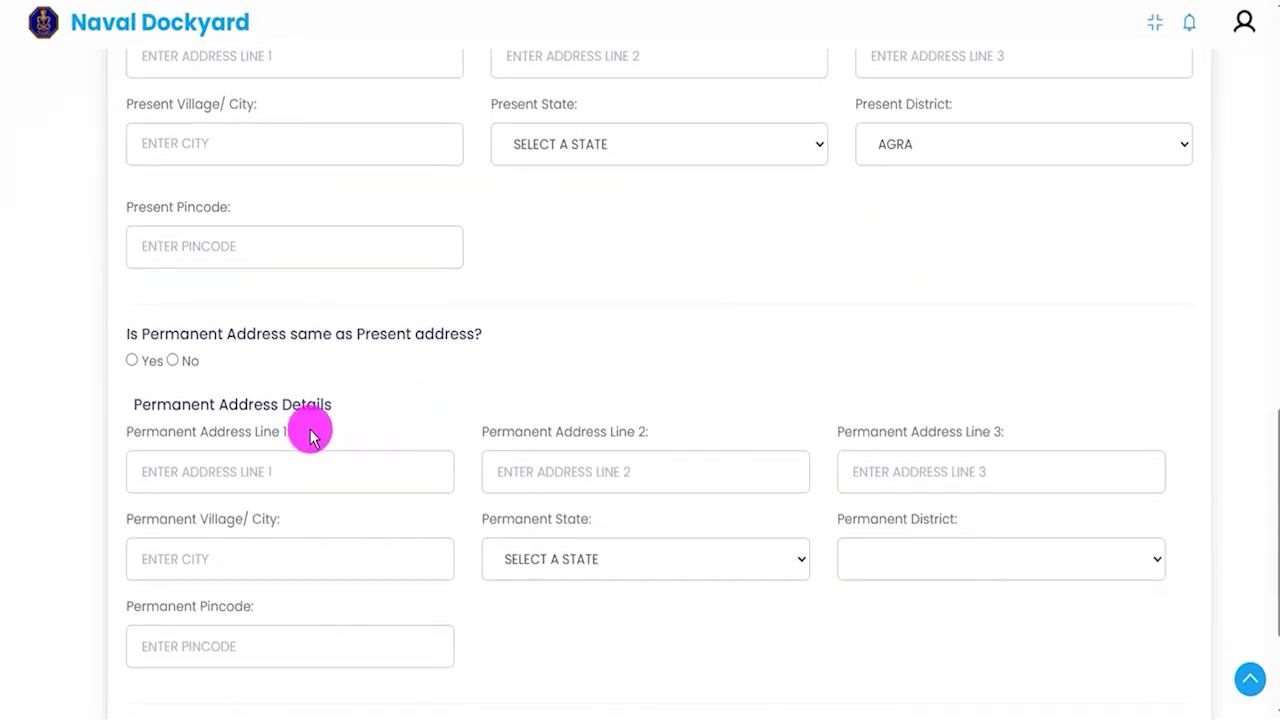
pyautogui.moveTo(151, 404); pyautogui.dragTo(259, 404)
pyautogui.scroll(1, 314, 428)
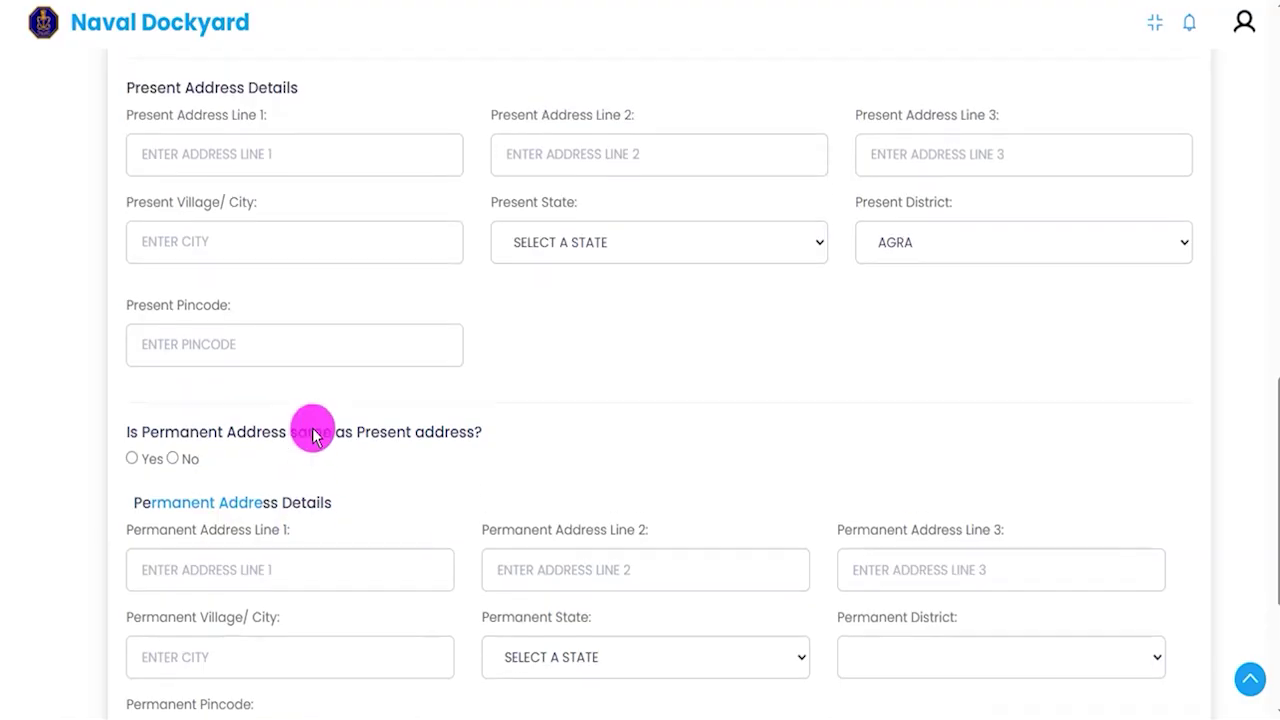
# Step: Tick both address headings in red, underline "same" in the permanent address question, and mark its Yes option
pyautogui.moveTo(367, 512); pyautogui.dragTo(413, 476)
pyautogui.moveTo(312, 94); pyautogui.dragTo(353, 67)
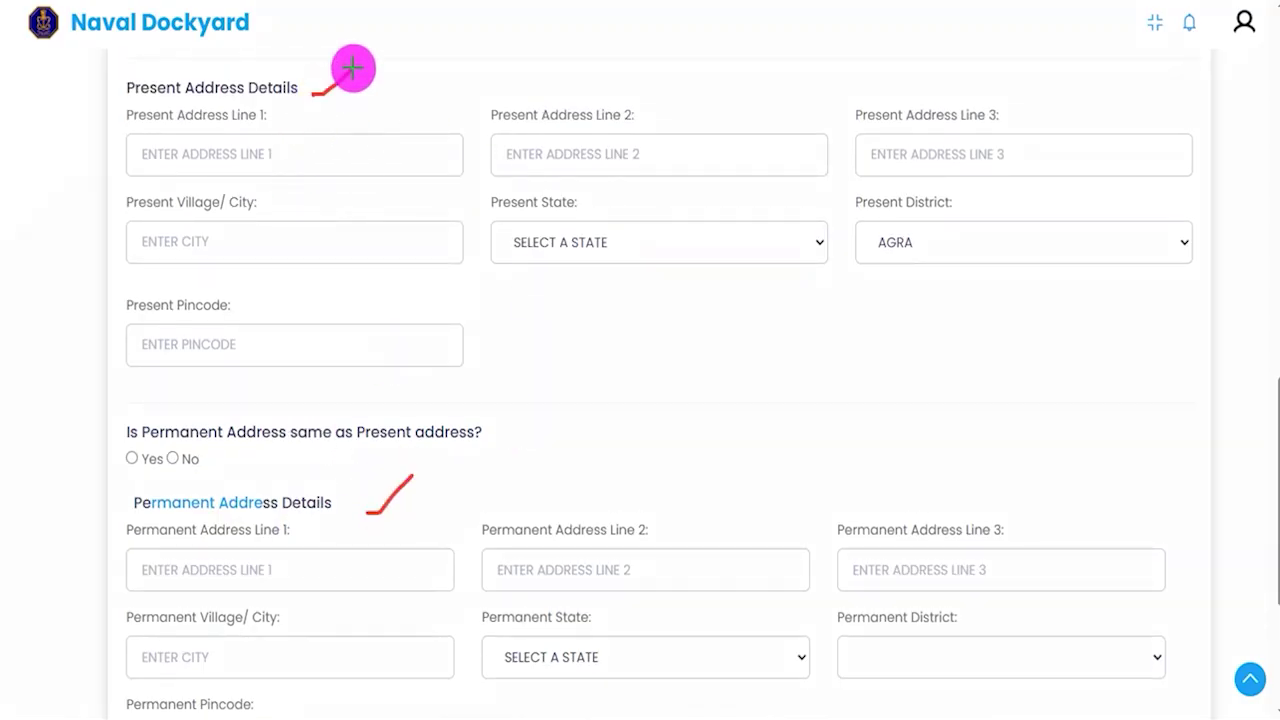
pyautogui.moveTo(265, 440); pyautogui.dragTo(326, 440)
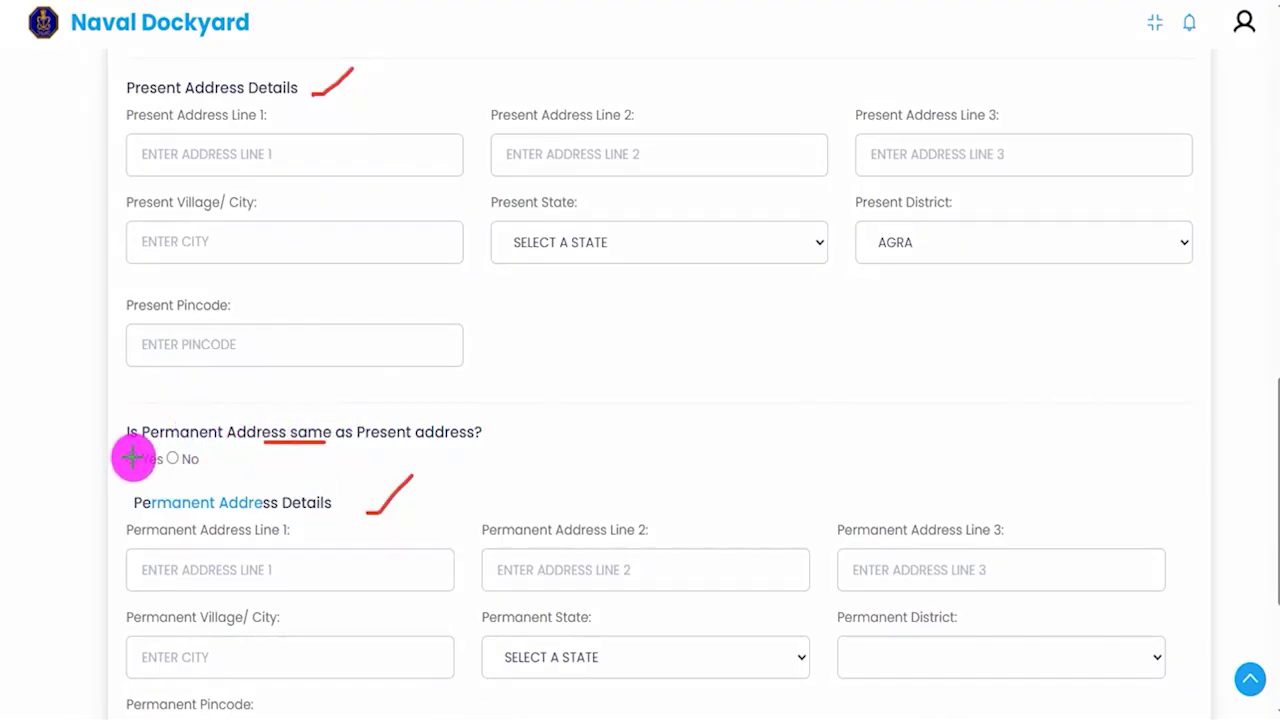
pyautogui.moveTo(133, 457); pyautogui.dragTo(142, 436)
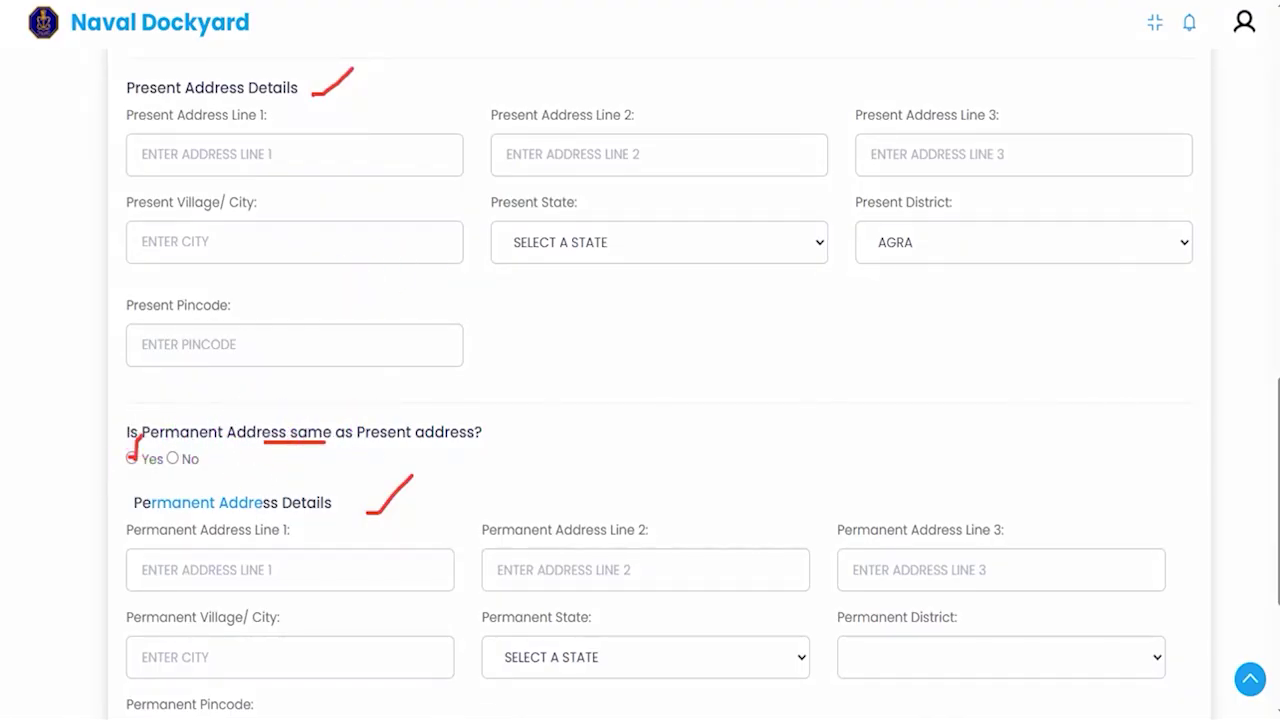
# Step: Highlight the communication address question, choose Present address, and point a red arrow at Save And Continue
pyautogui.scroll(-3, 500, 470)
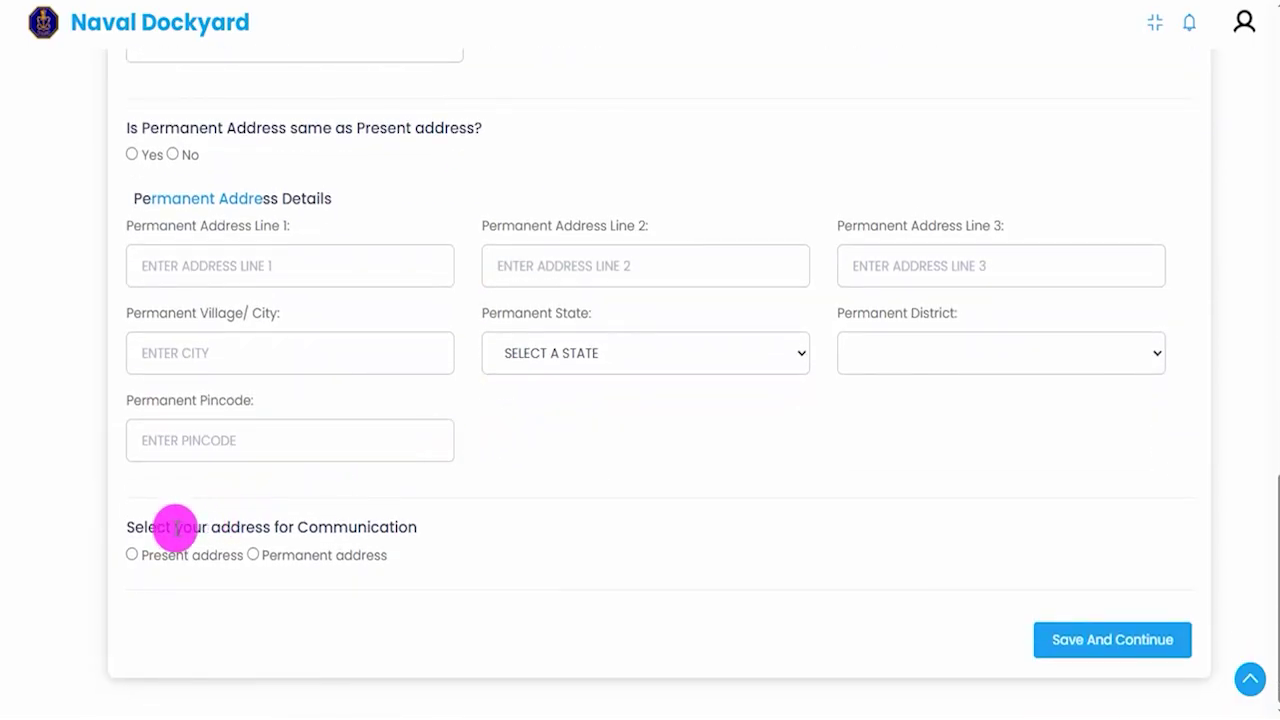
pyautogui.moveTo(168, 527); pyautogui.dragTo(328, 530)
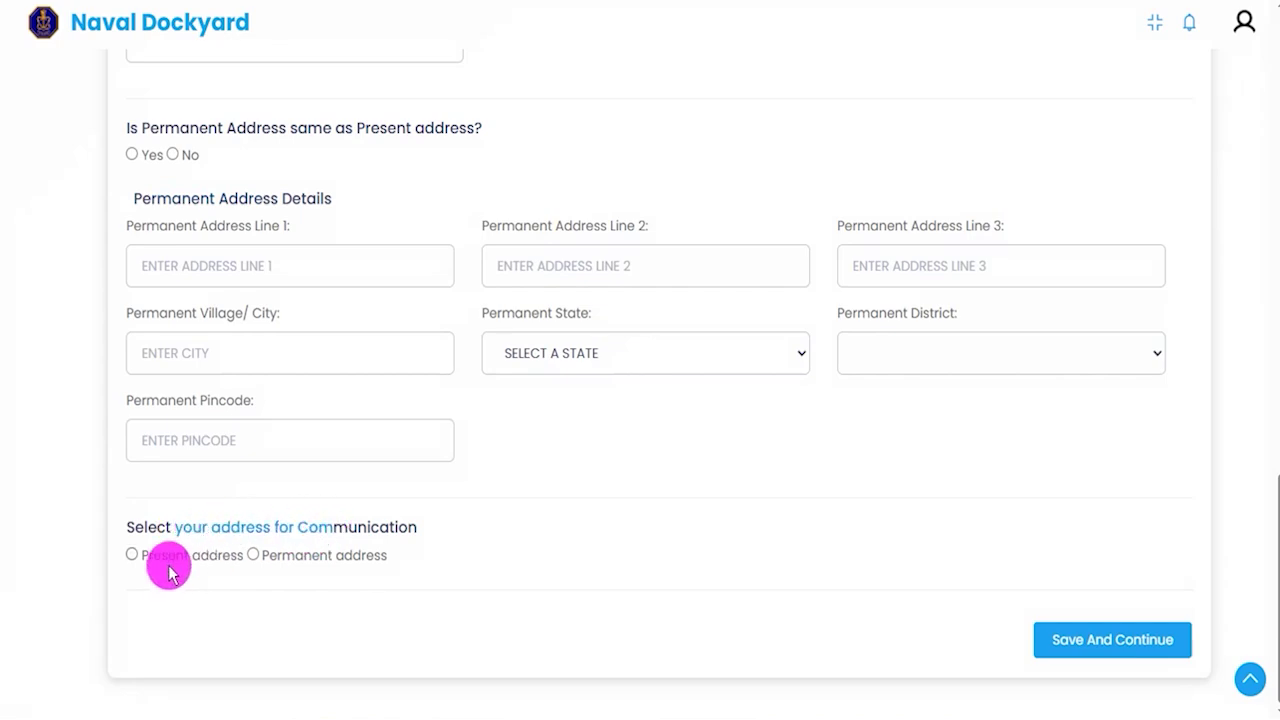
pyautogui.click(132, 556)
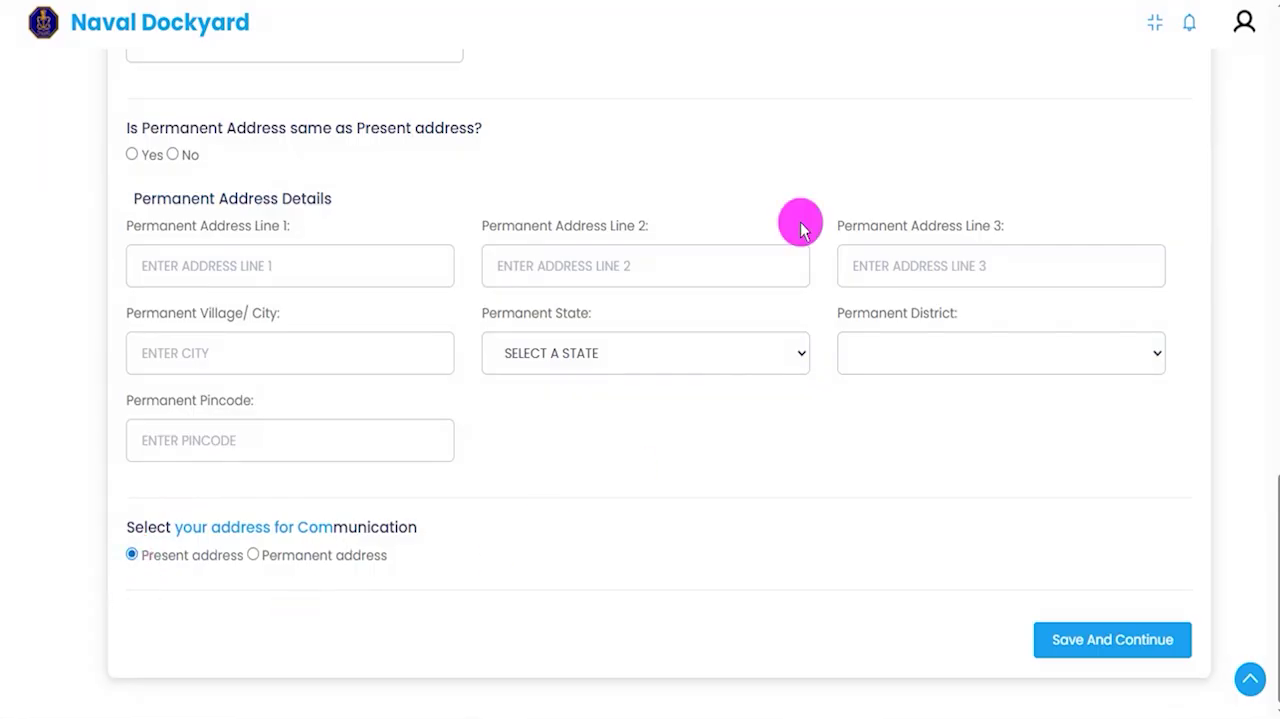
pyautogui.moveTo(715, 641); pyautogui.dragTo(922, 641)
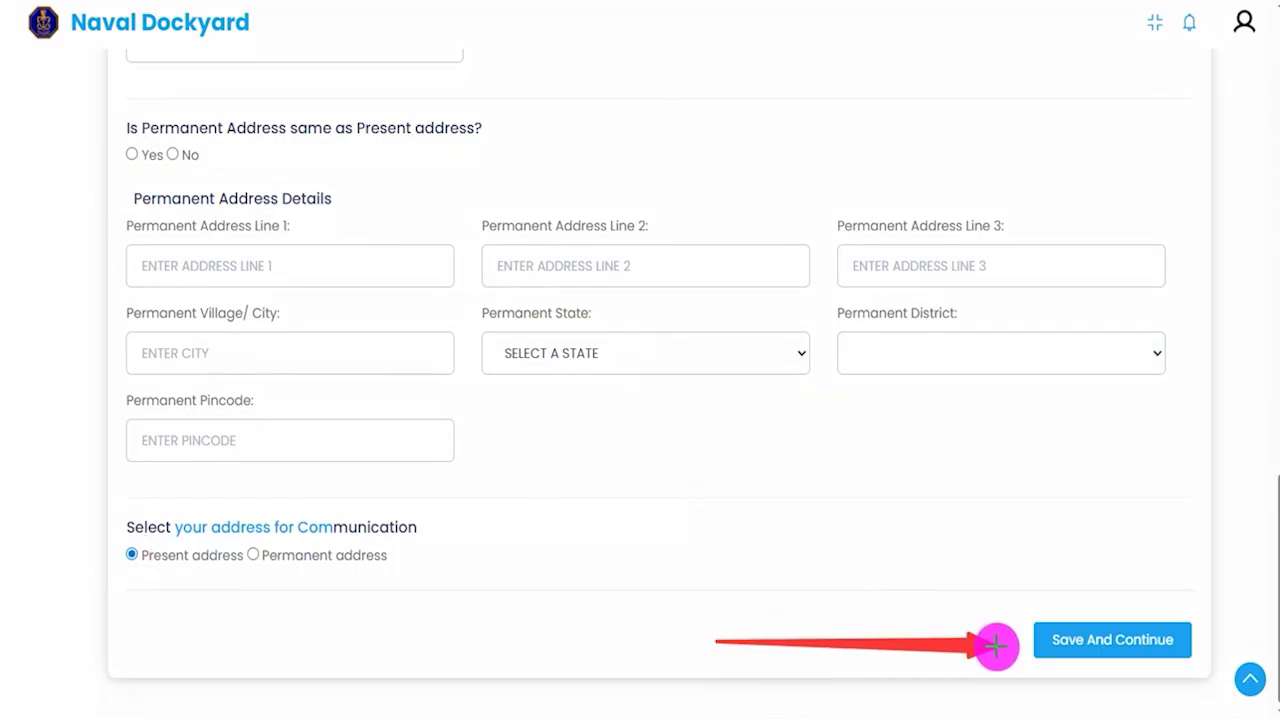
pyautogui.click(1040, 640)
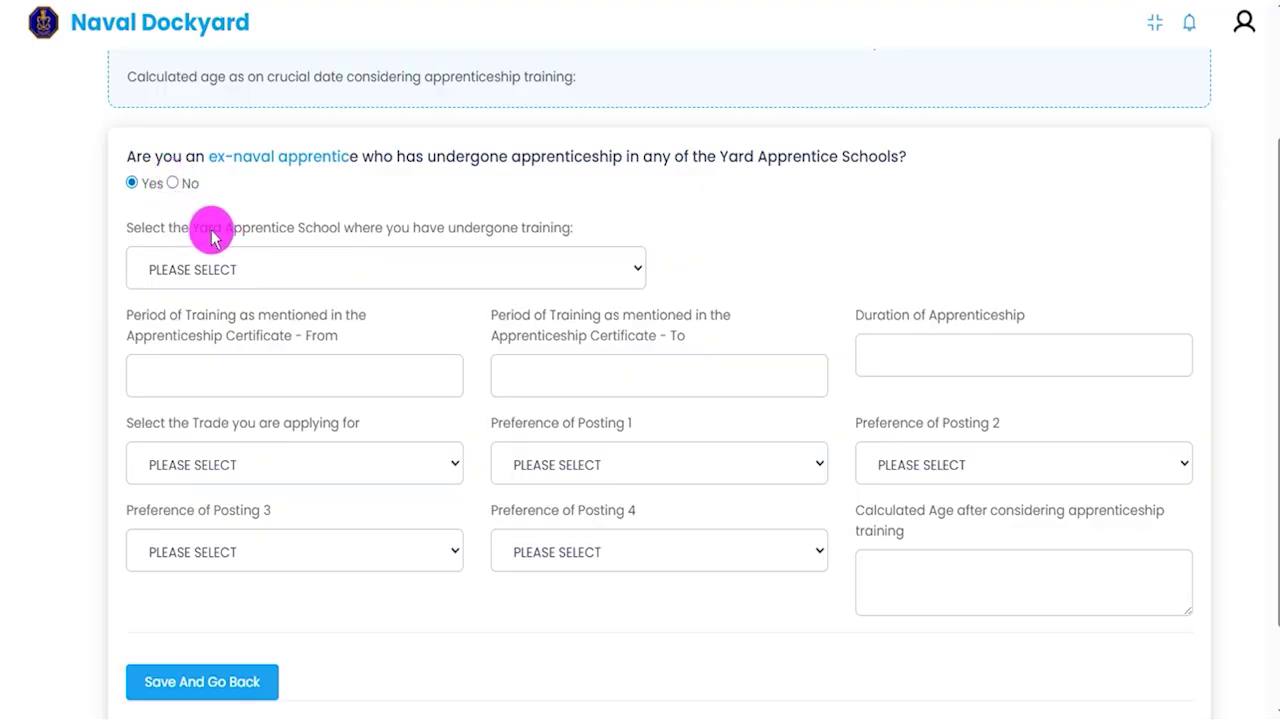
# Step: Select DAS, Mumbai as the Yard Apprentice School, demonstrate Yes for possessing the National Apprenticeship Certificate, and answer No
pyautogui.click(290, 267)
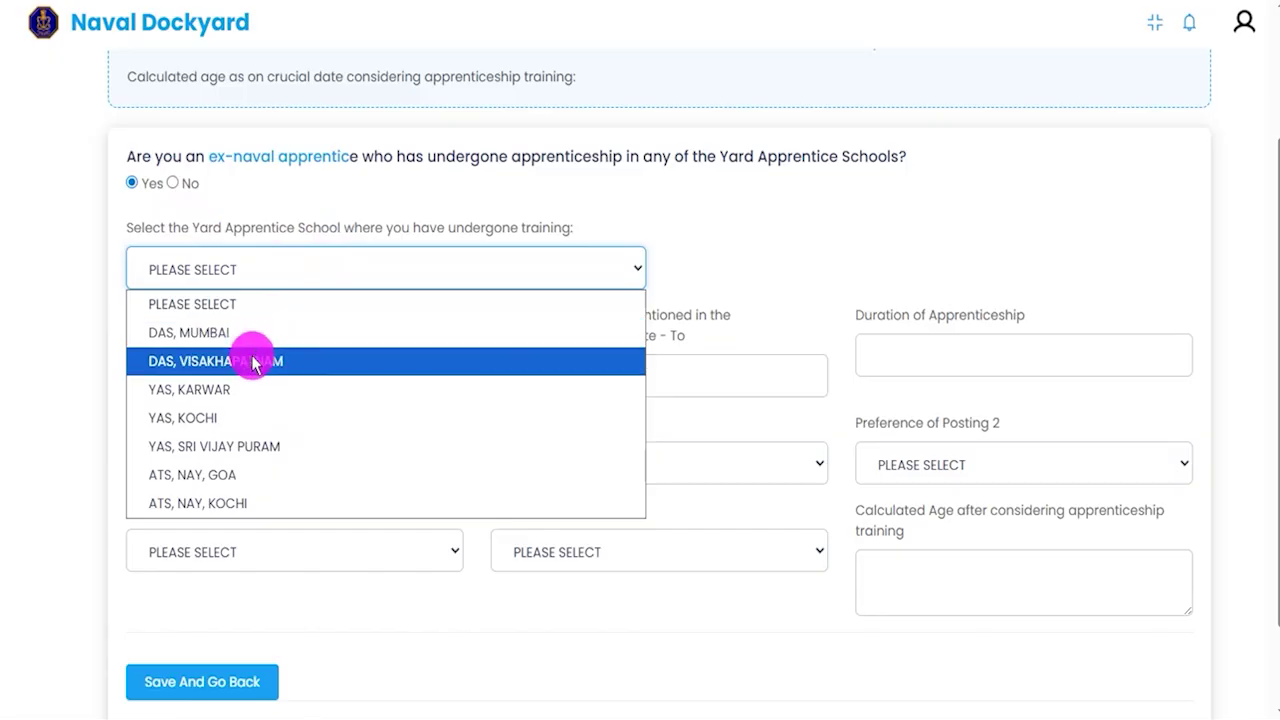
pyautogui.click(220, 333)
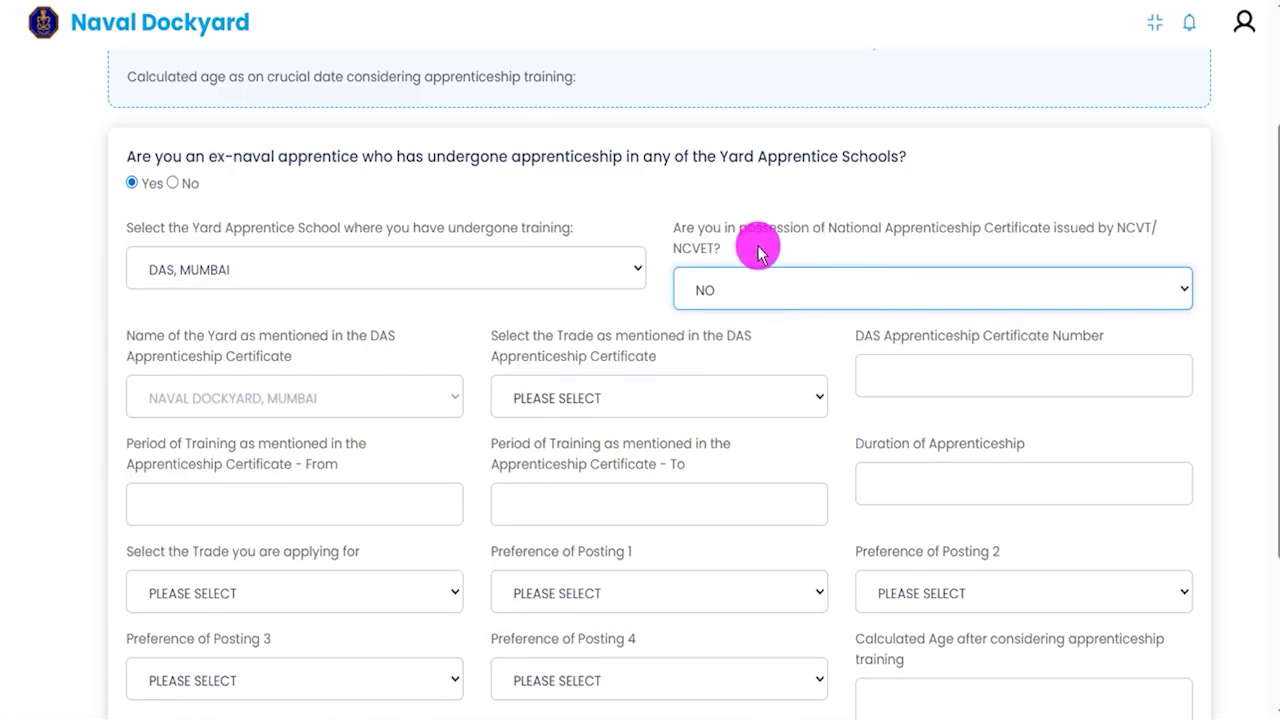
pyautogui.moveTo(823, 227); pyautogui.dragTo(722, 270)
pyautogui.click(724, 292)
pyautogui.click(708, 353)
pyautogui.click(723, 293)
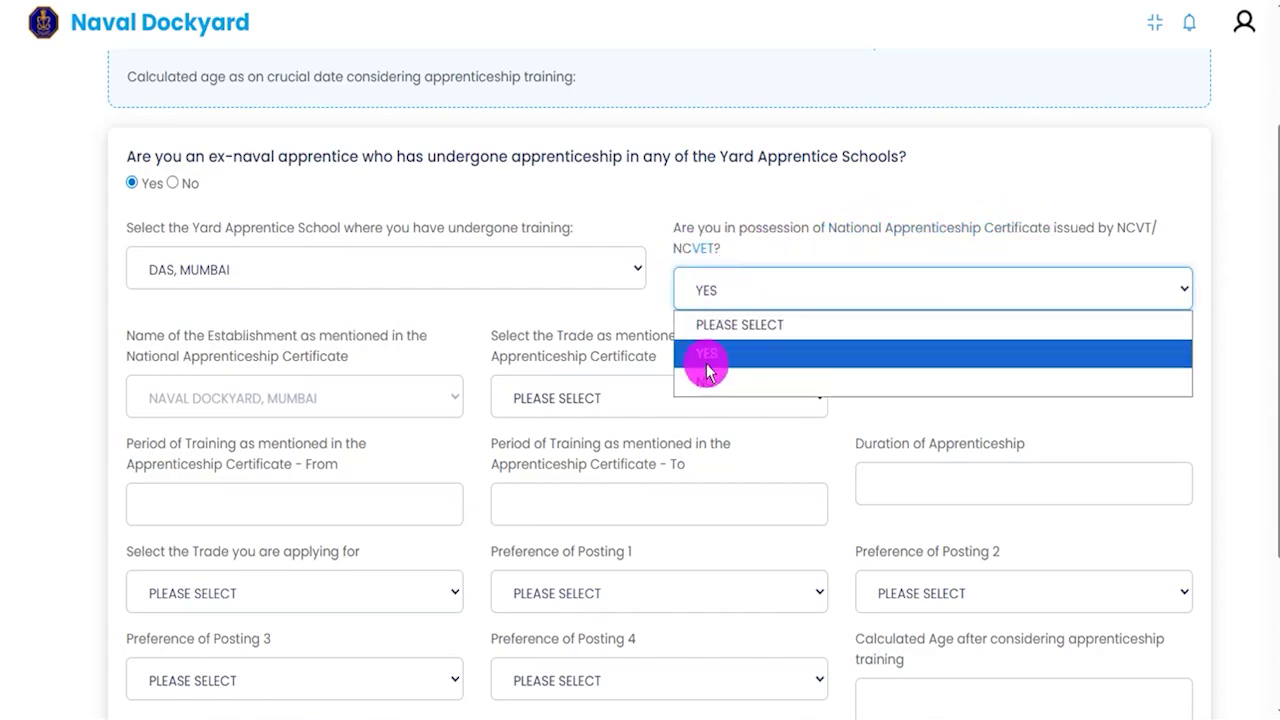
pyautogui.click(716, 383)
pyautogui.click(718, 374)
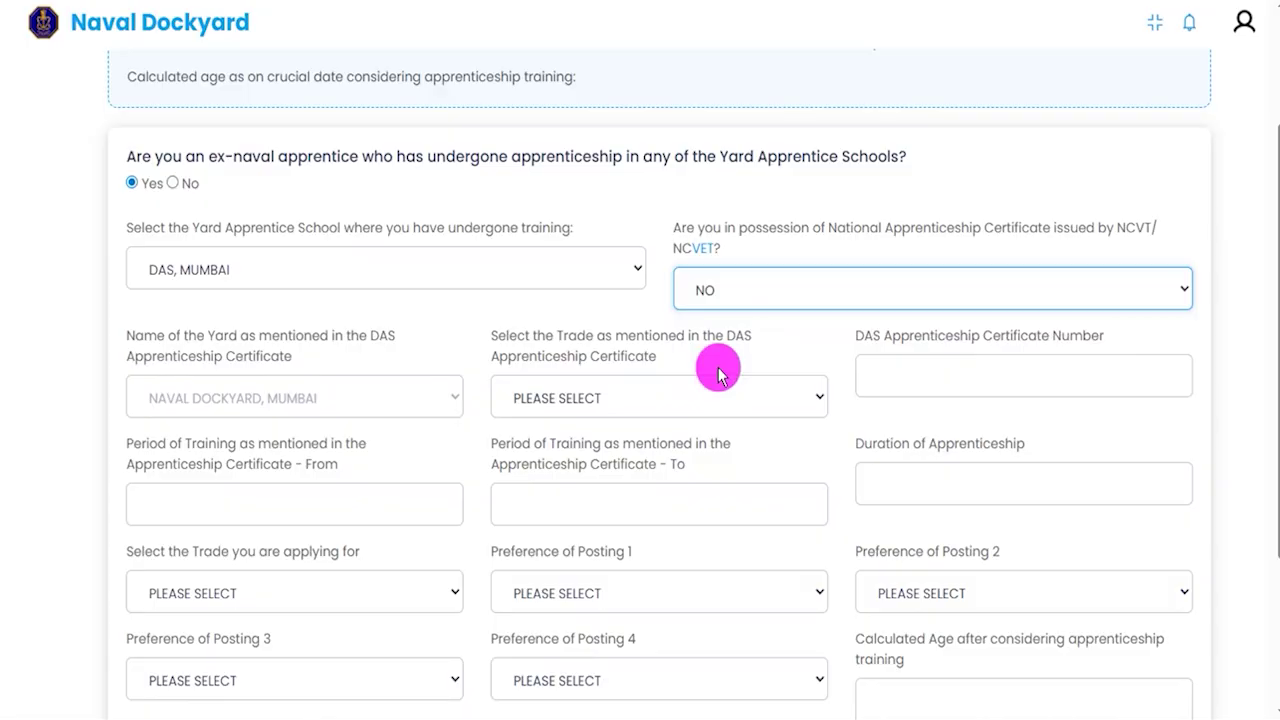
# Step: Highlight the DAS Apprenticeship Certificate trade label and select Computer Fitter as the trade
pyautogui.moveTo(718, 374); pyautogui.dragTo(612, 360)
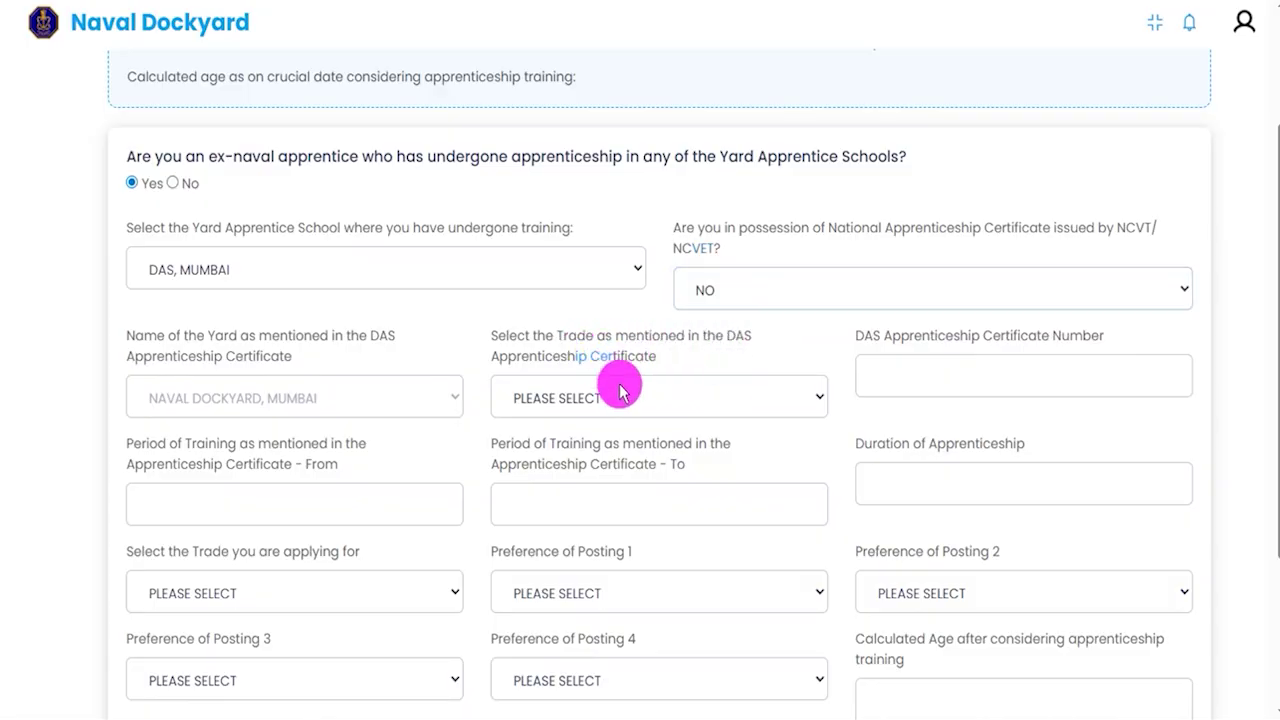
pyautogui.click(633, 398)
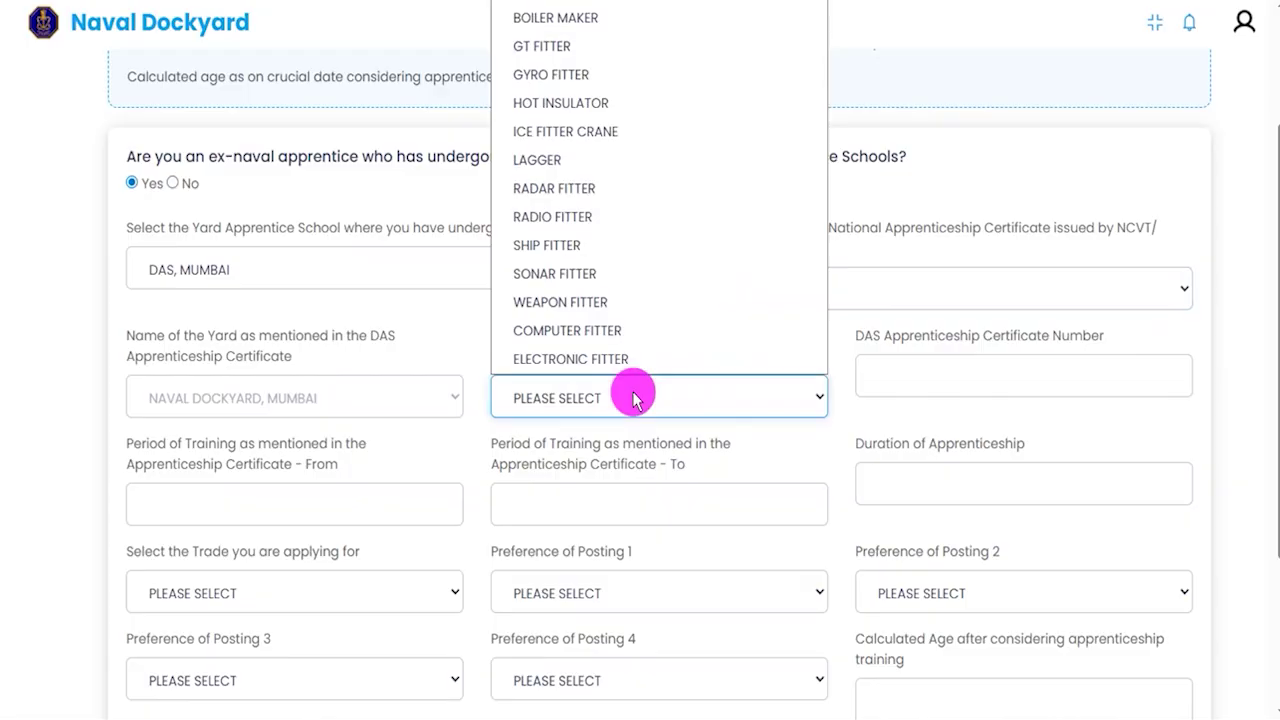
pyautogui.click(634, 330)
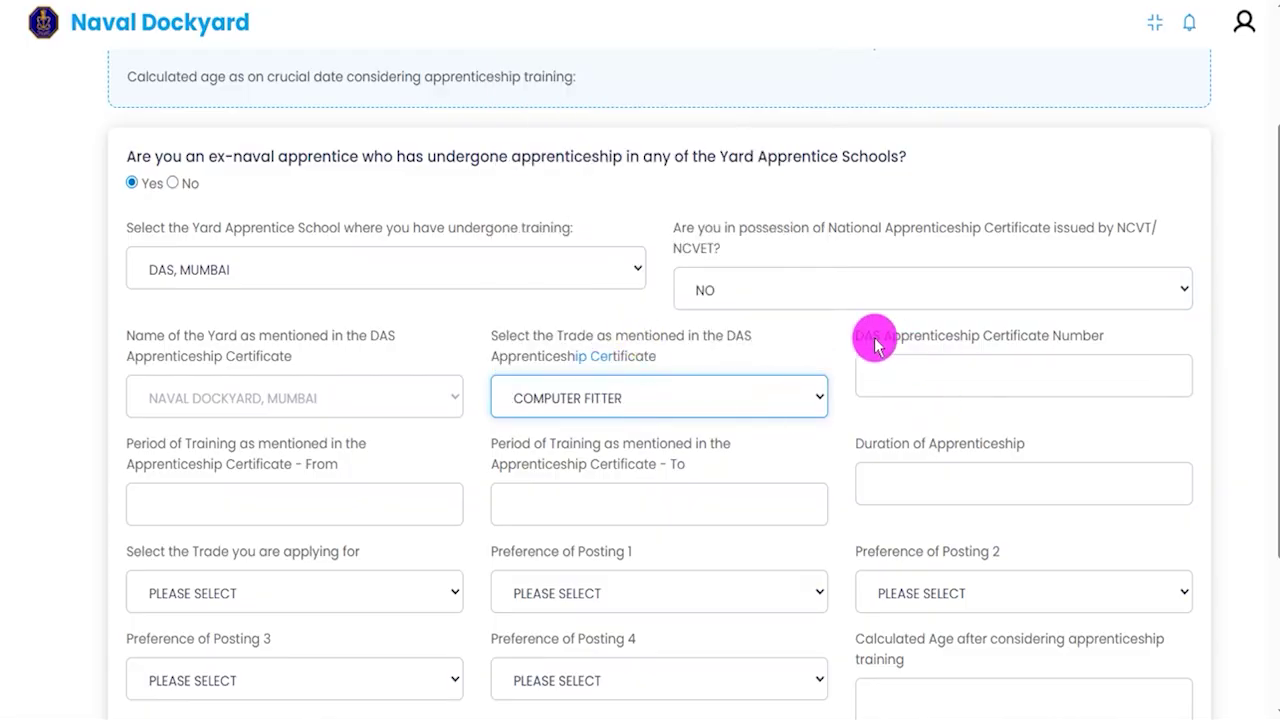
# Step: Point out the DAS Apprenticeship Certificate Number, training period From and To dates, and Duration of Apprenticeship fields without filling them in
pyautogui.moveTo(872, 335); pyautogui.dragTo(967, 368)
pyautogui.click(950, 376)
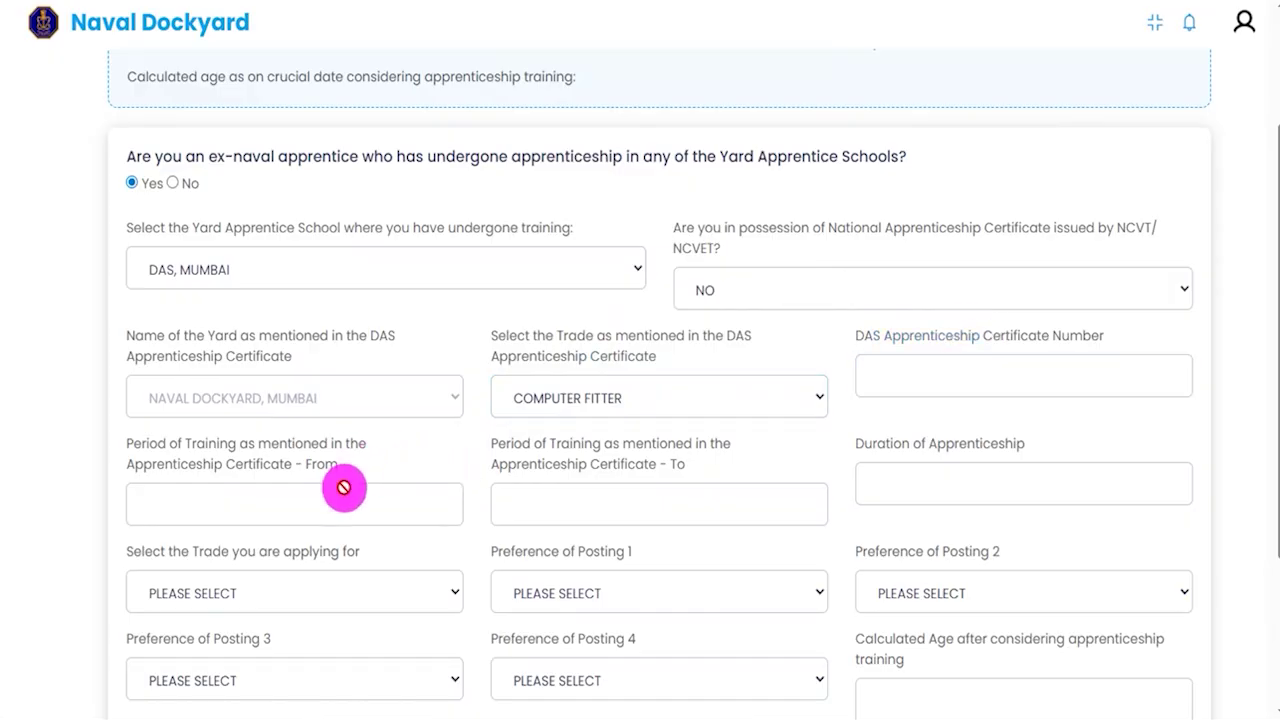
pyautogui.click(337, 499)
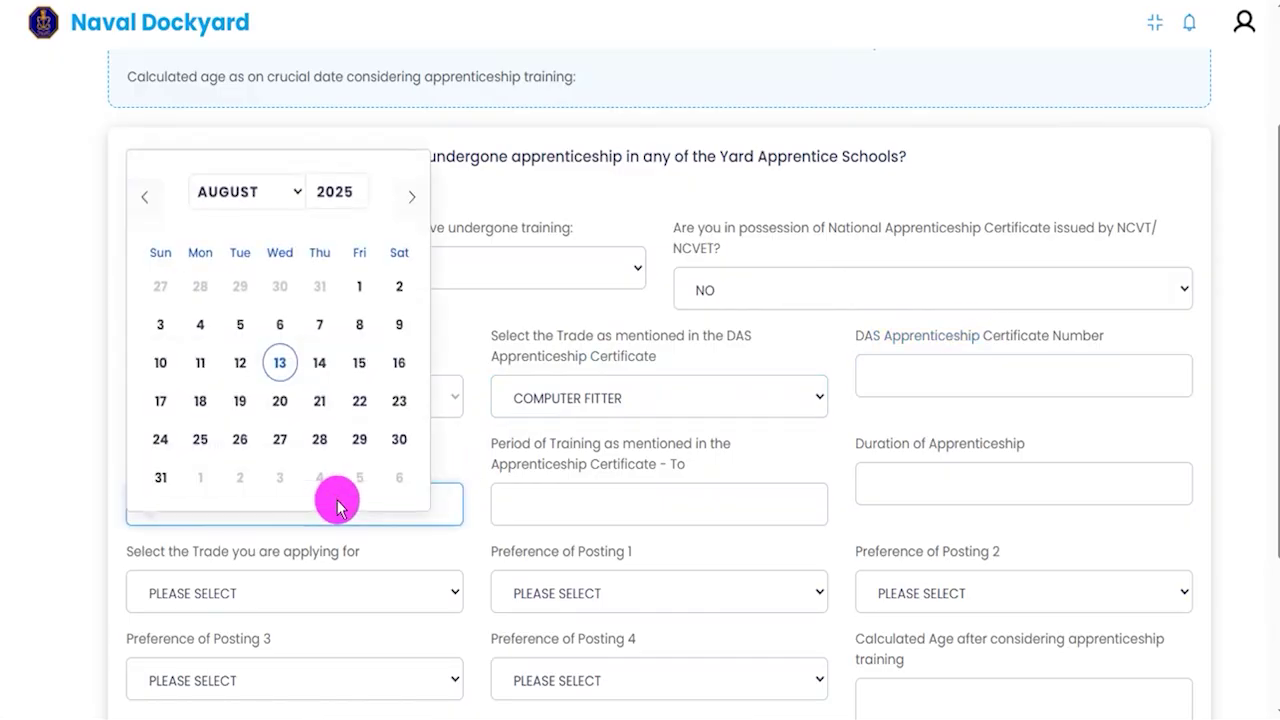
pyautogui.click(590, 501)
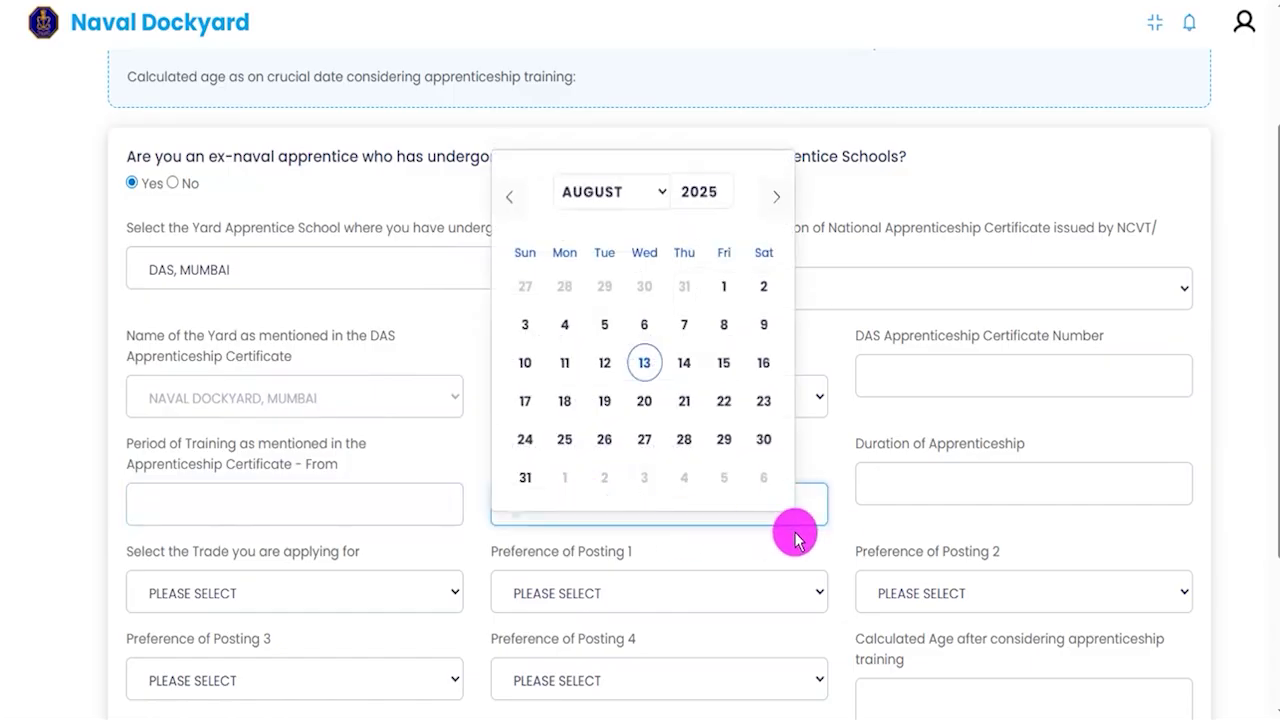
pyautogui.click(900, 482)
pyautogui.click(962, 446)
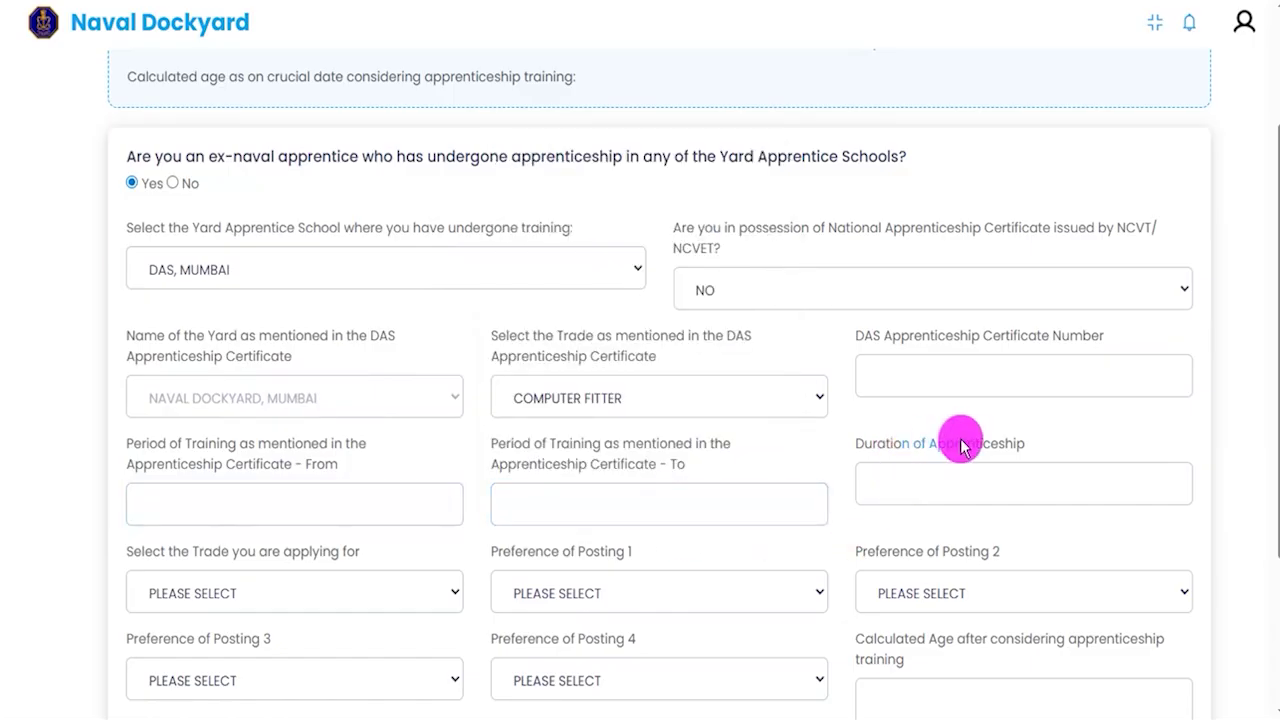
pyautogui.click(946, 483)
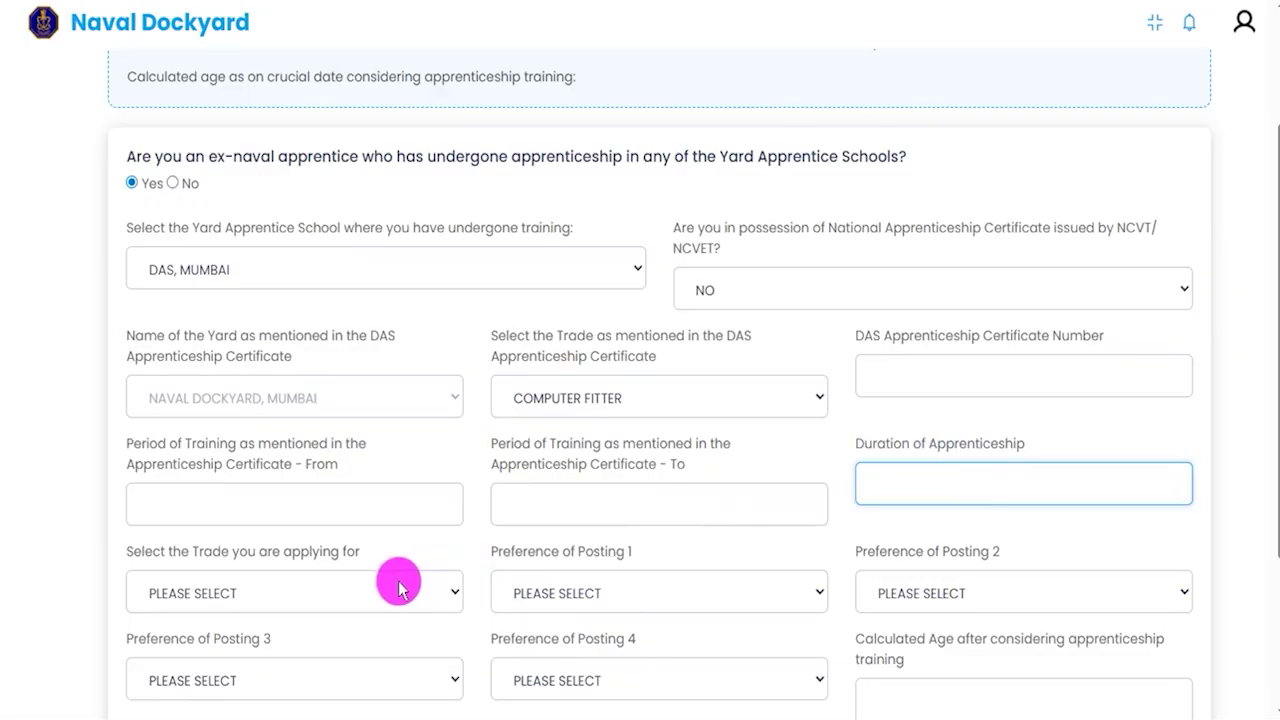
# Step: Select Weapon Electronics as the trade being applied for and Southern Naval Command as Preference of Posting 1
pyautogui.scroll(-3, 398, 588)
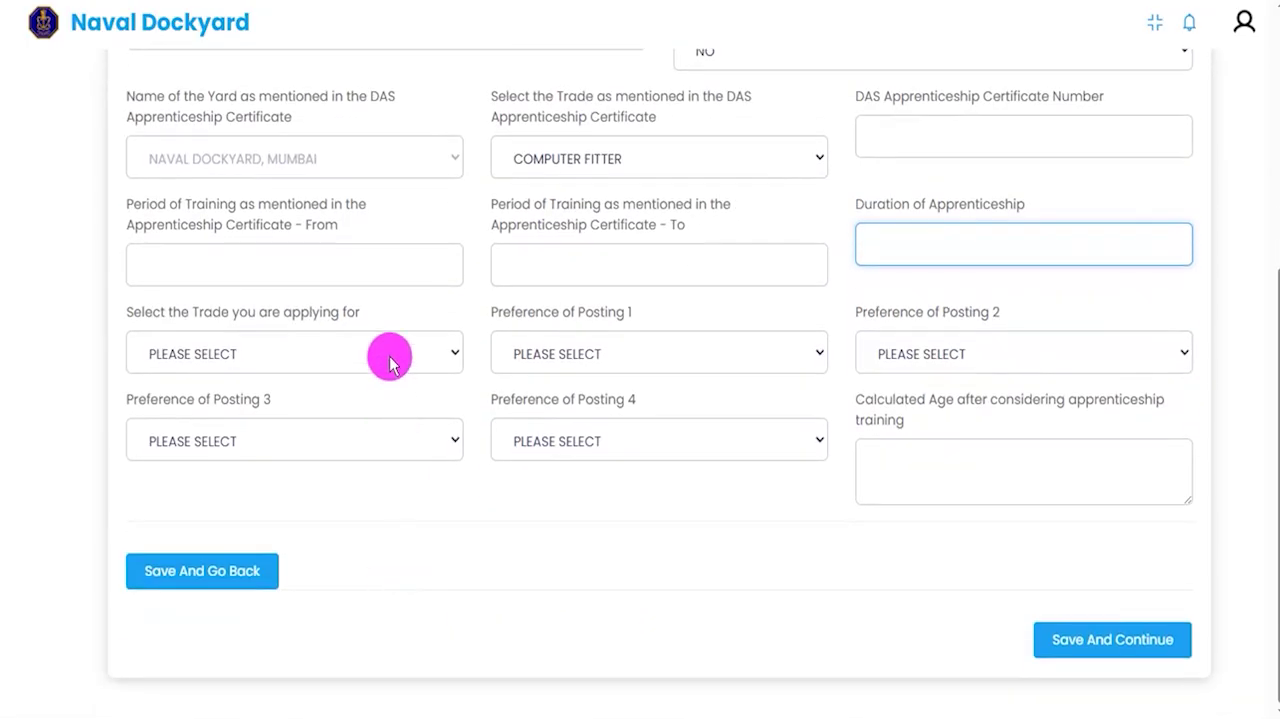
pyautogui.click(390, 362)
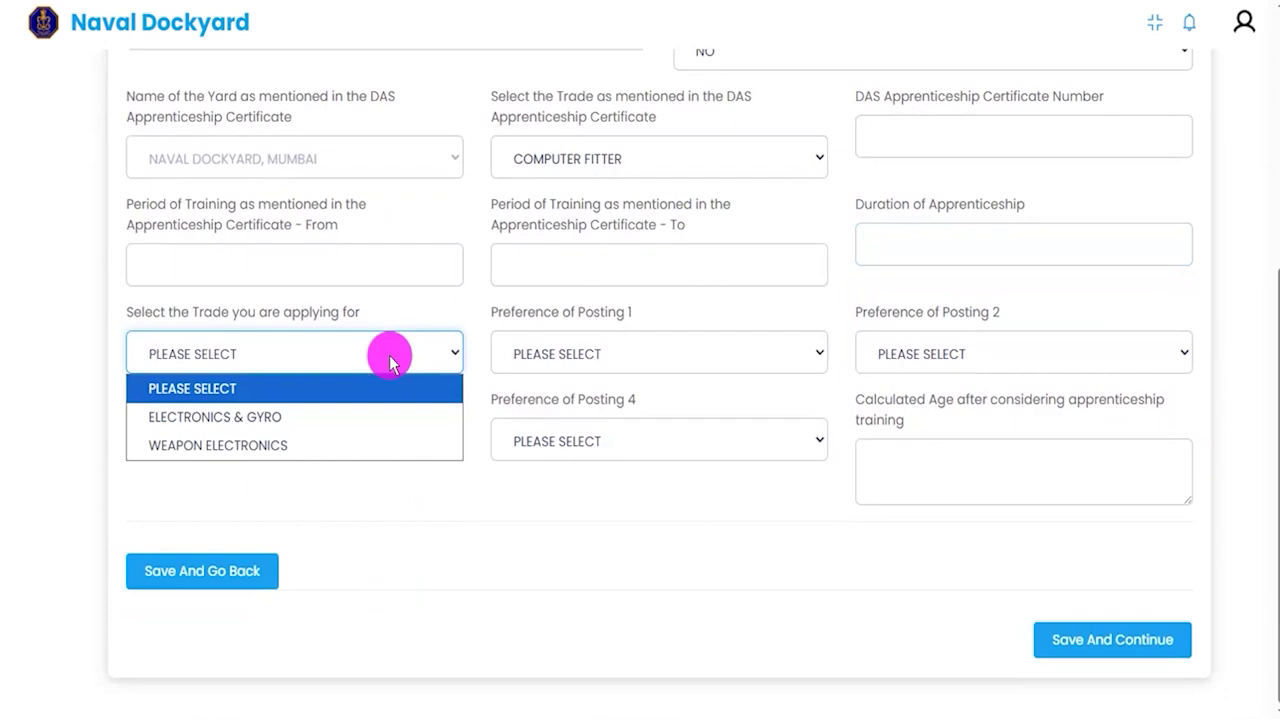
pyautogui.click(266, 445)
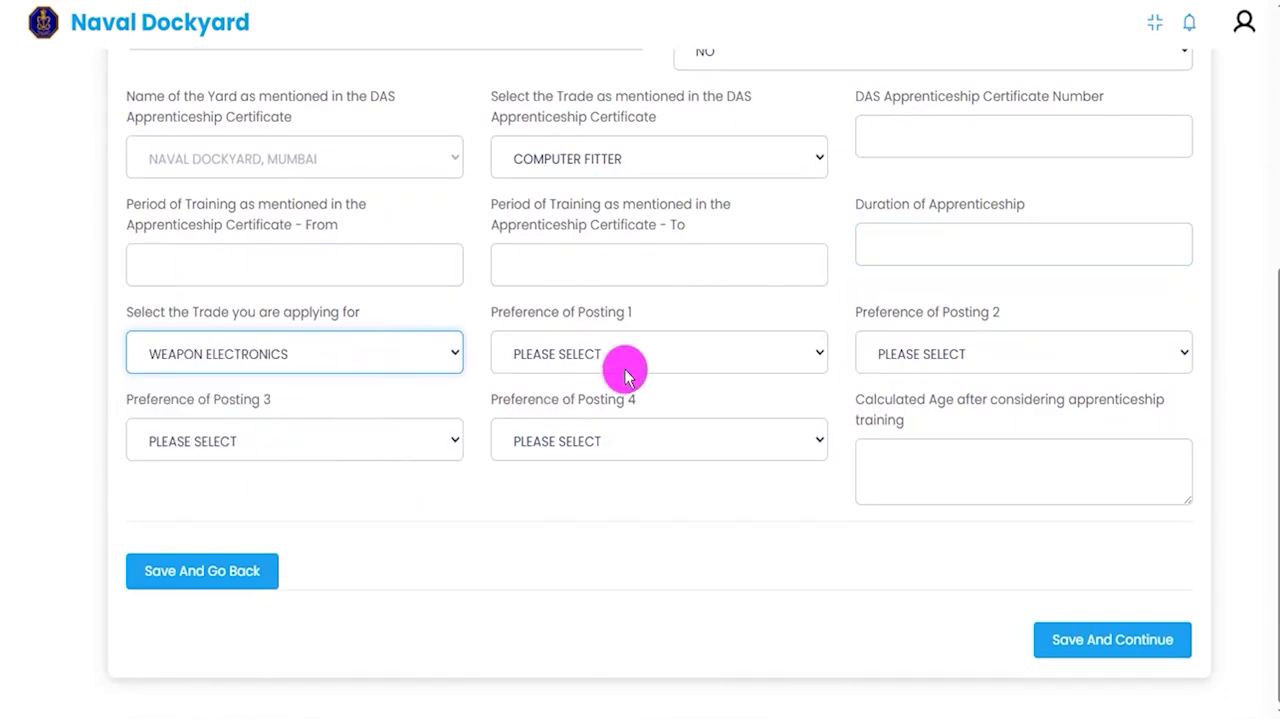
pyautogui.click(638, 368)
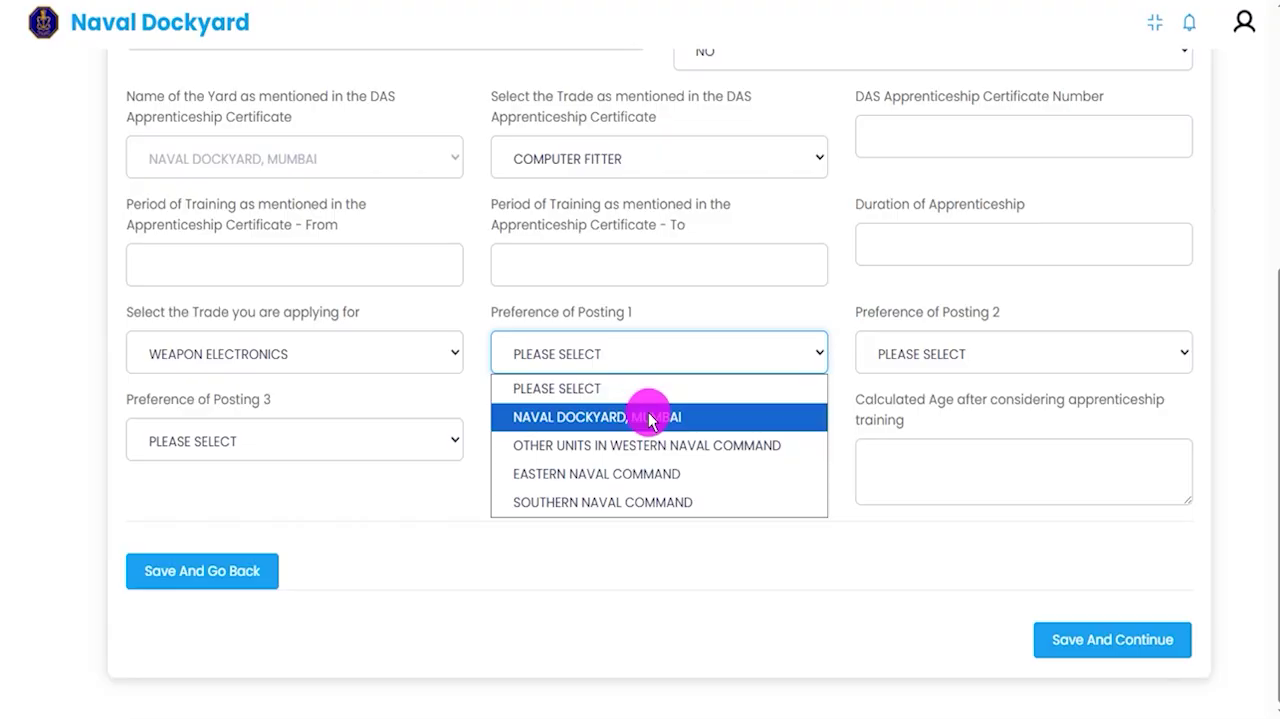
pyautogui.click(625, 502)
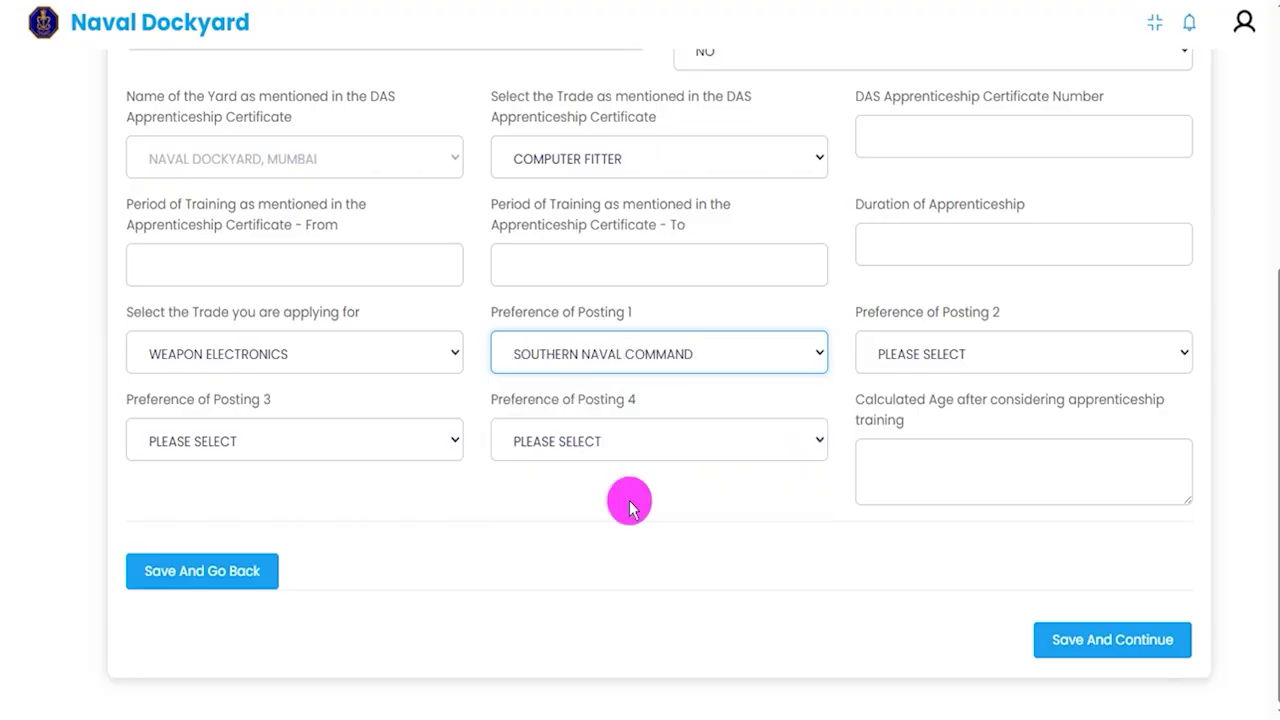
# Step: Show the options for posting preferences 2 to 4 without choosing any, and point out Save And Continue
pyautogui.click(920, 362)
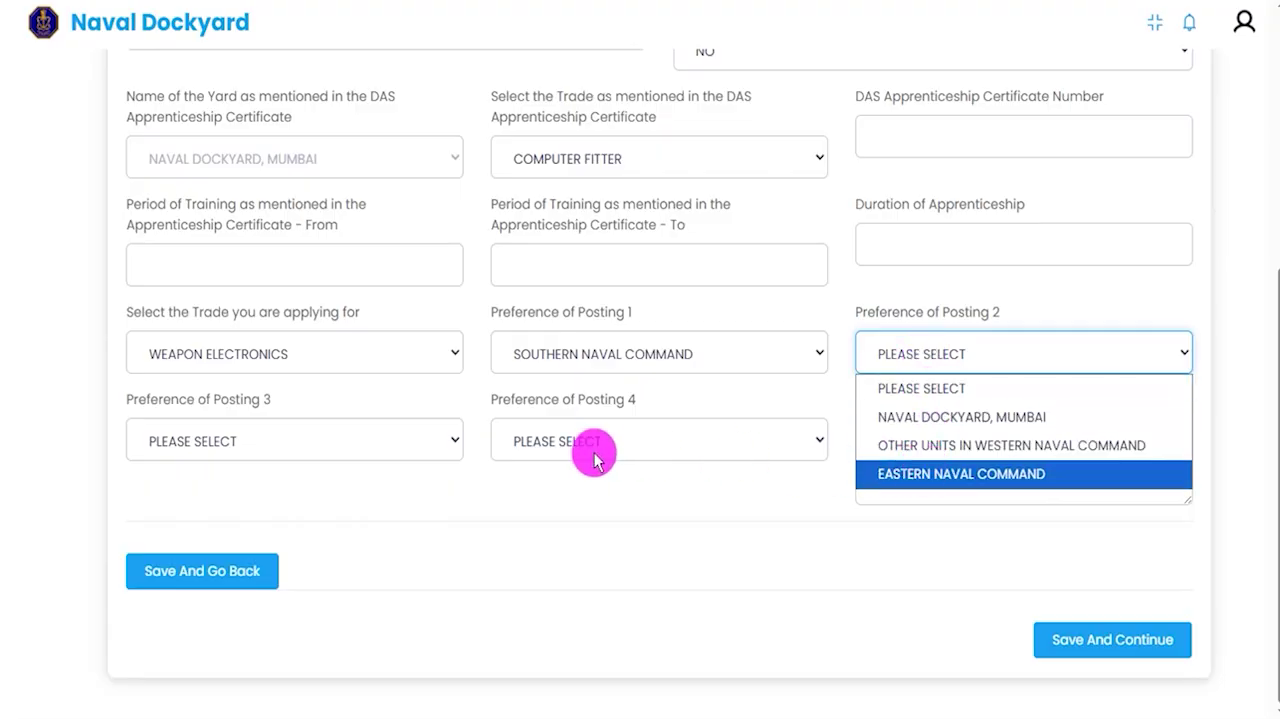
pyautogui.click(738, 495)
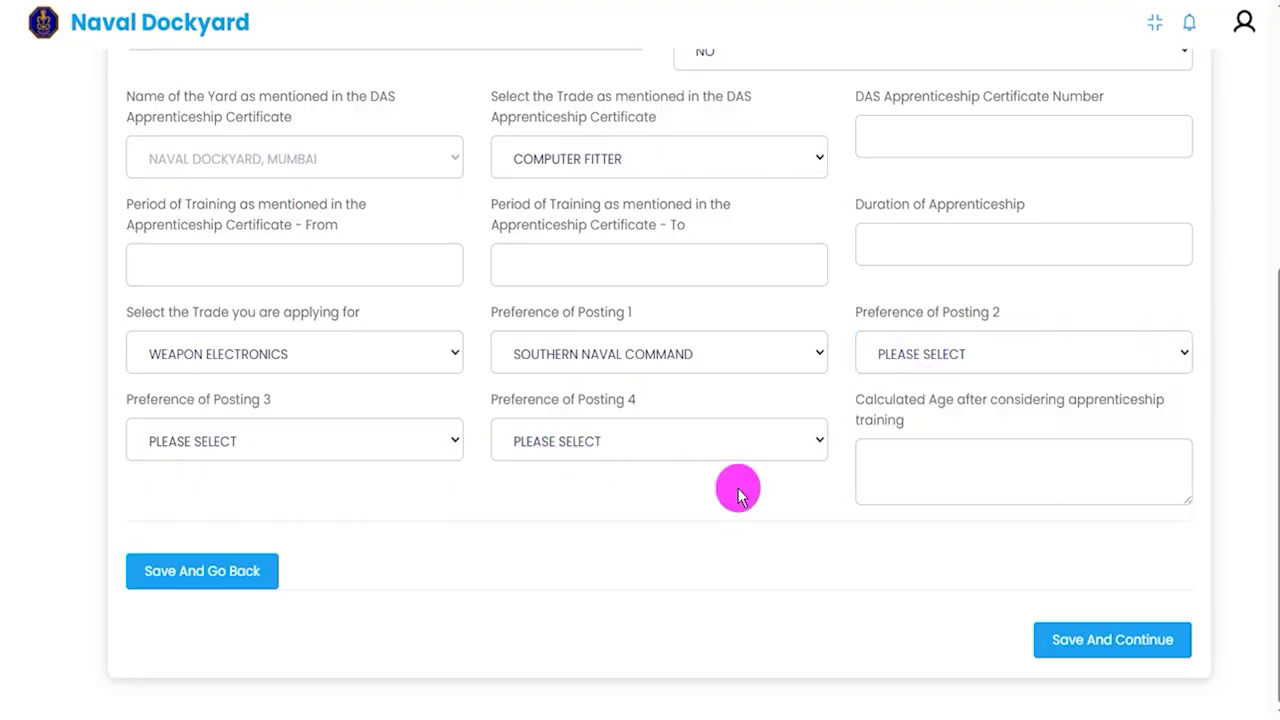
pyautogui.click(366, 436)
pyautogui.click(605, 441)
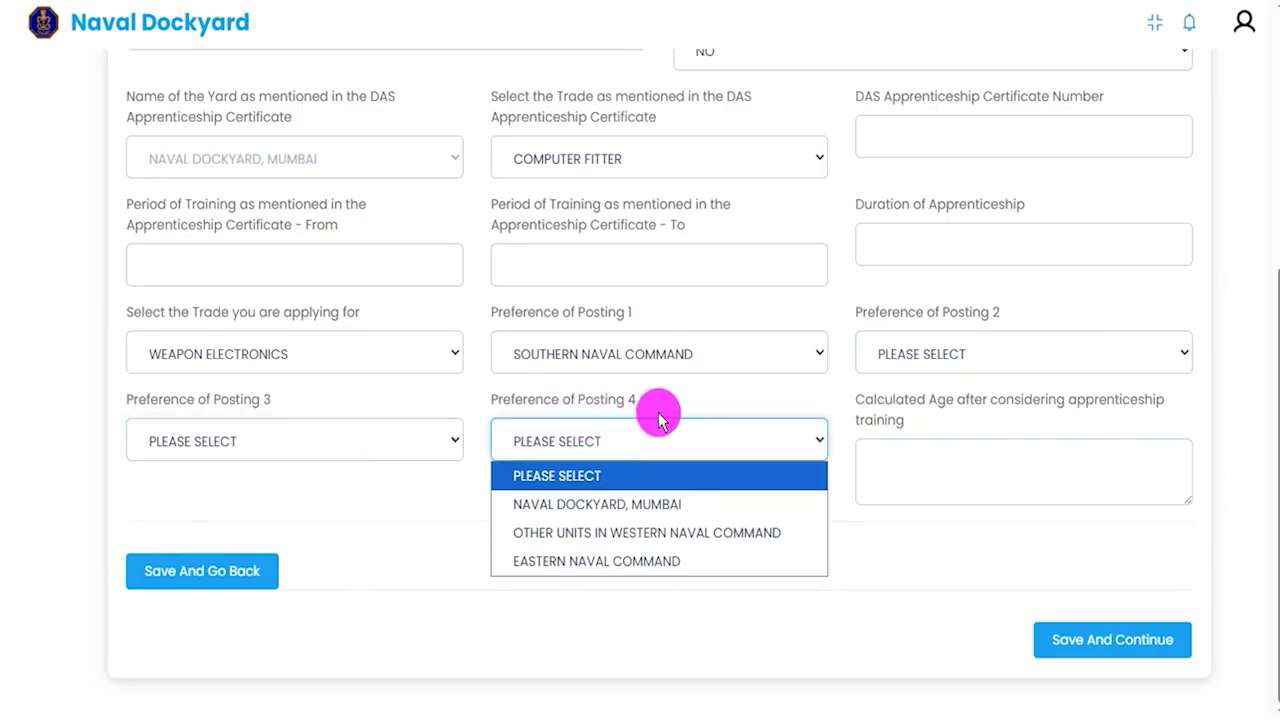
pyautogui.click(860, 572)
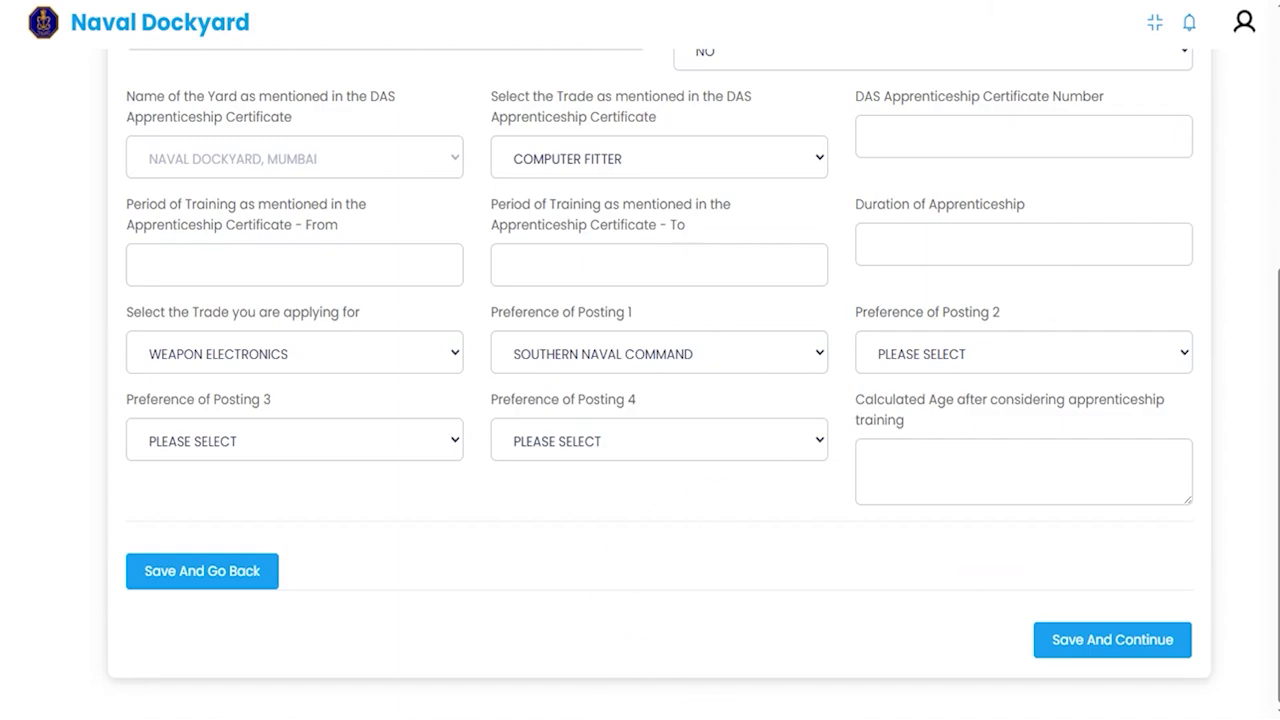
pyautogui.moveTo(751, 631); pyautogui.dragTo(1007, 637)
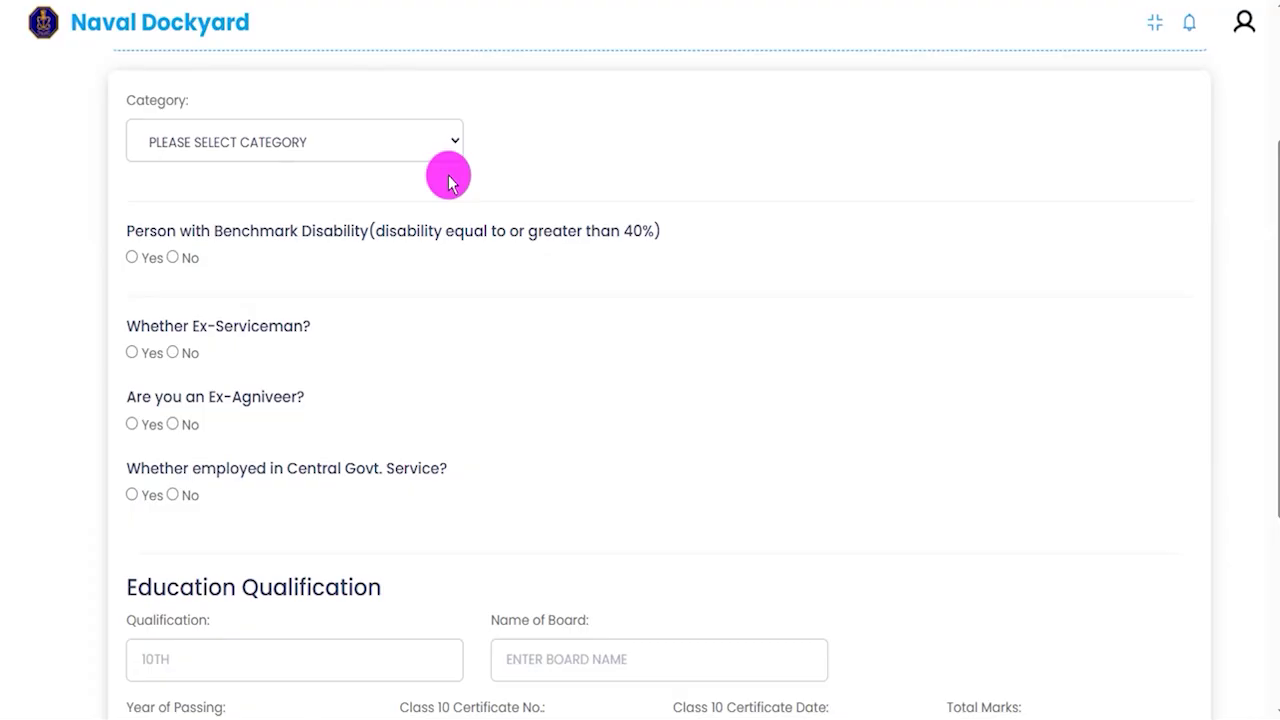
# Step: Demonstrate General as the category, and switch it to SC to bring up the caste certificate fields
pyautogui.click(284, 148)
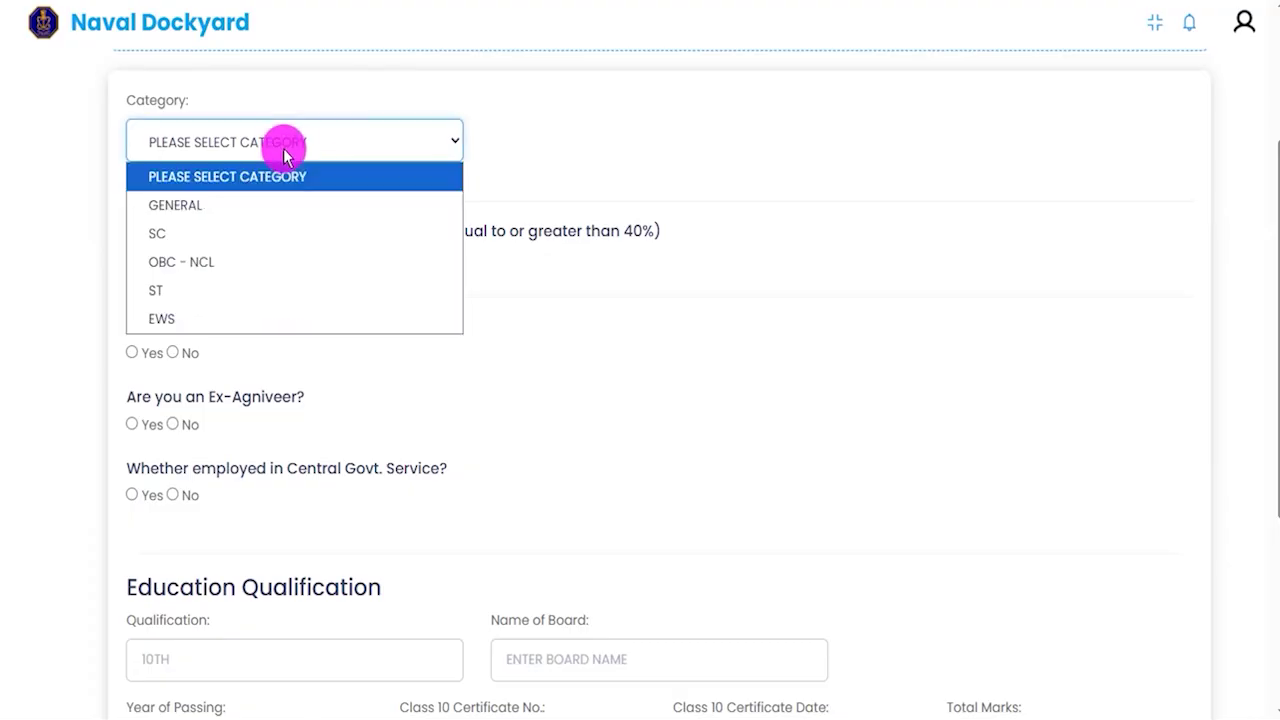
pyautogui.click(212, 206)
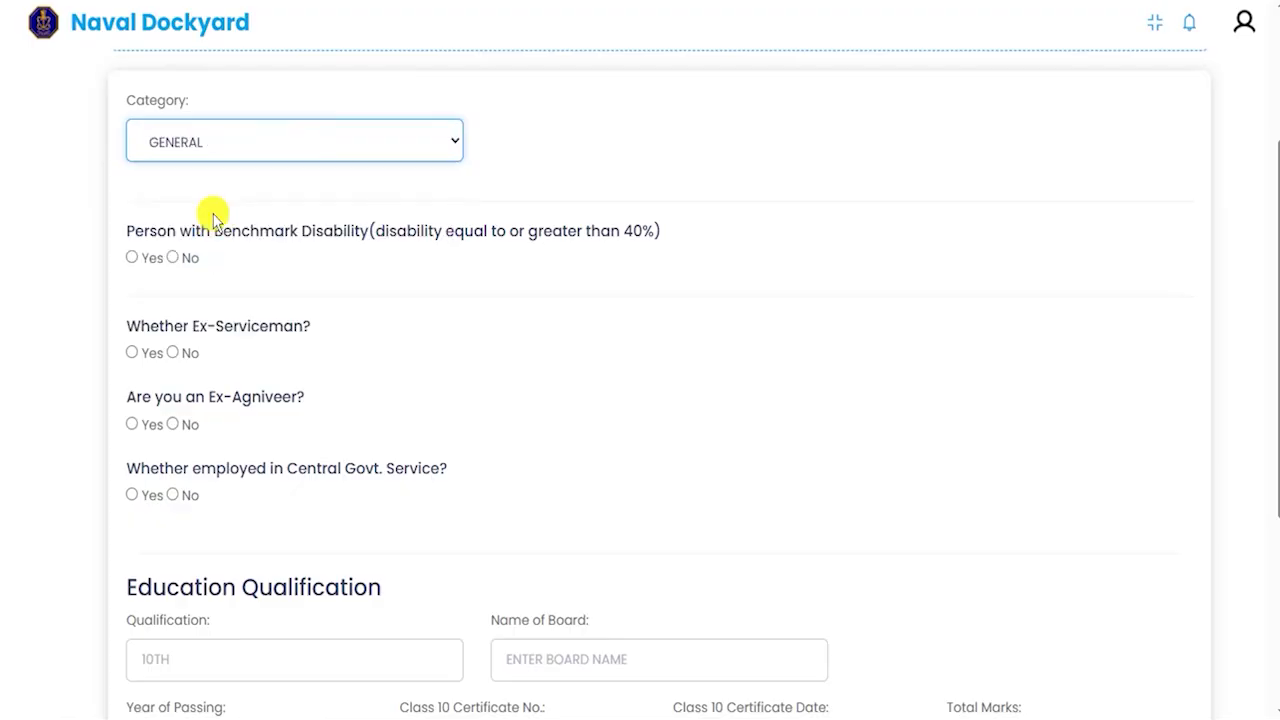
pyautogui.click(276, 152)
pyautogui.click(170, 232)
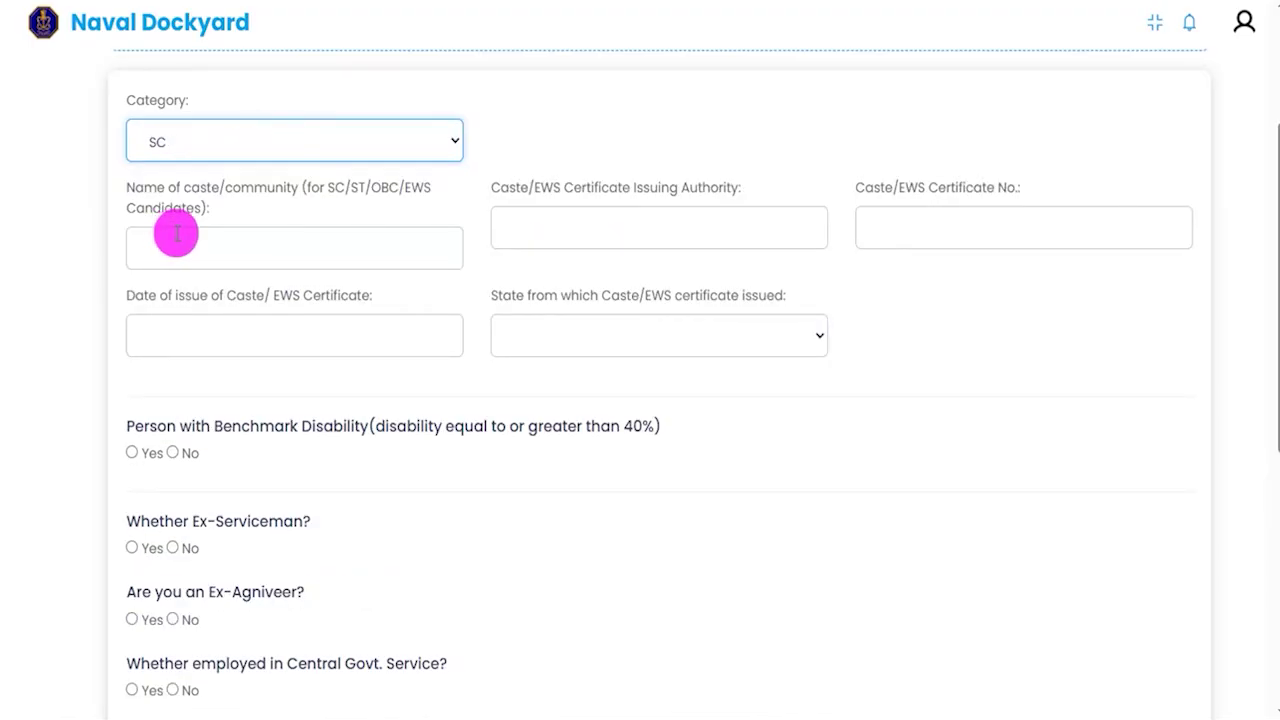
# Step: Point out the caste name field, highlight the certificate issuing authority label, and tick the issuing authority and certificate number fields in red
pyautogui.click(192, 242)
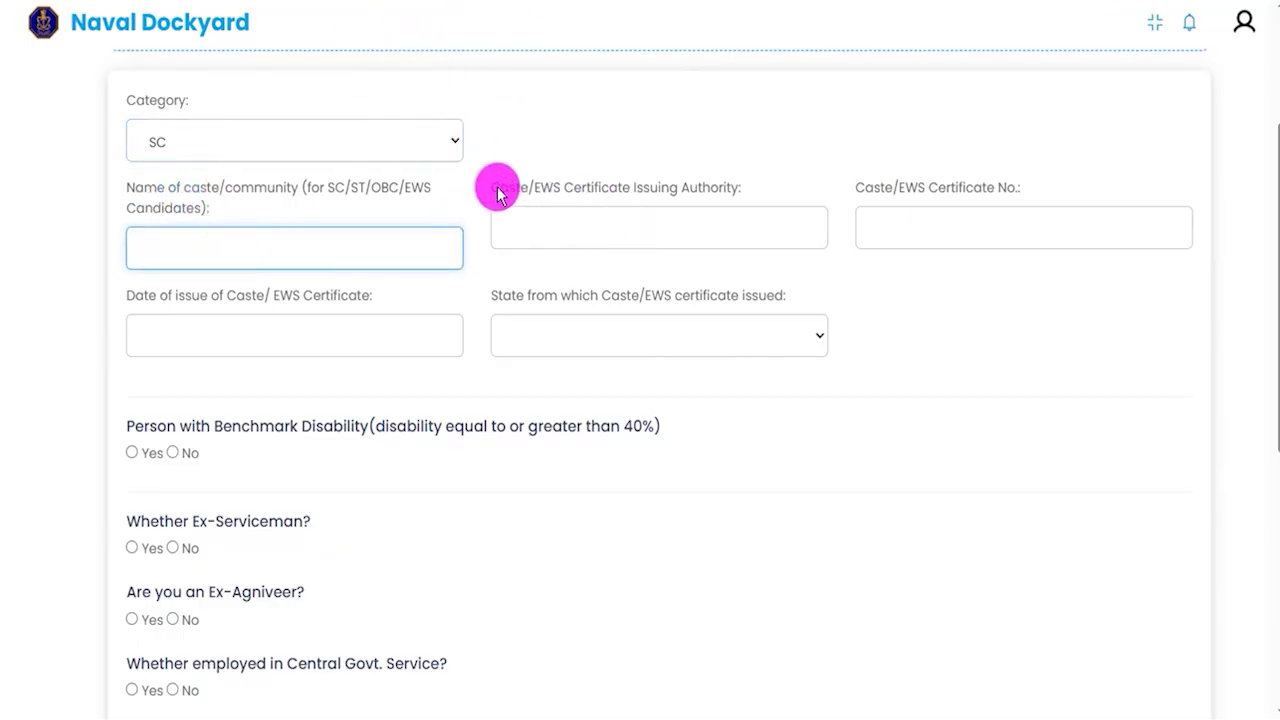
pyautogui.moveTo(495, 189); pyautogui.dragTo(651, 187)
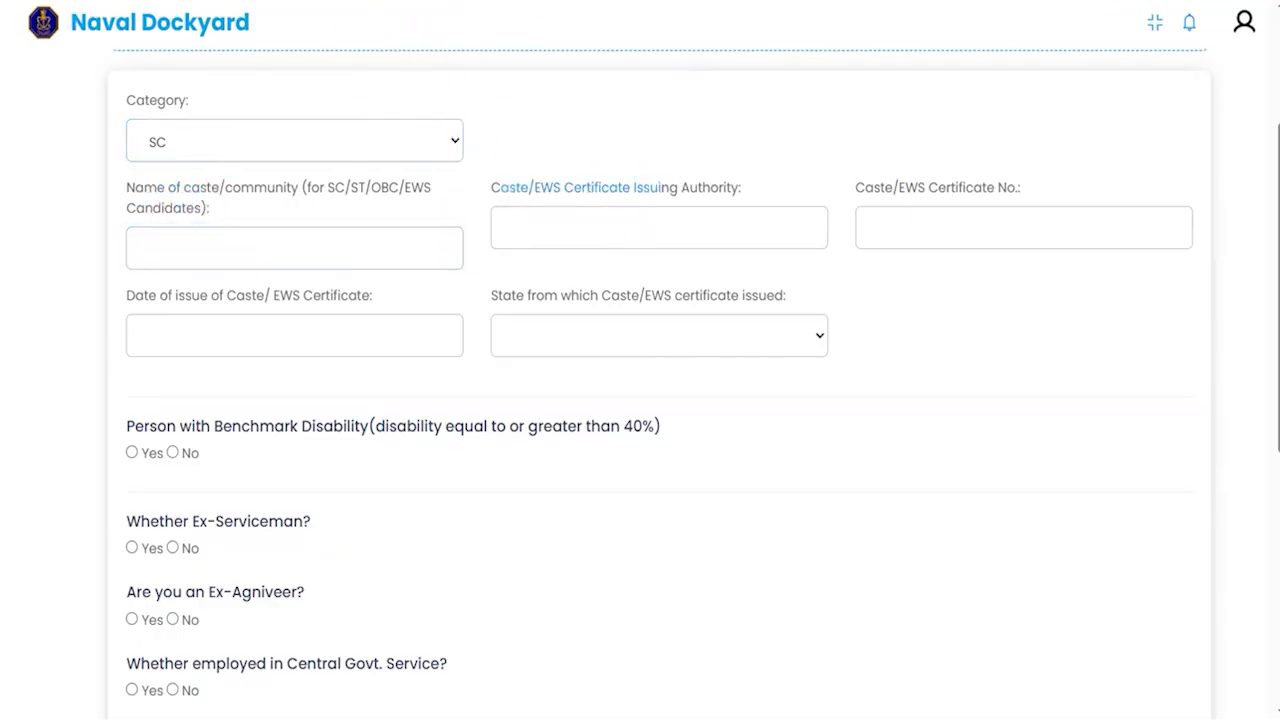
pyautogui.moveTo(648, 232); pyautogui.dragTo(679, 199)
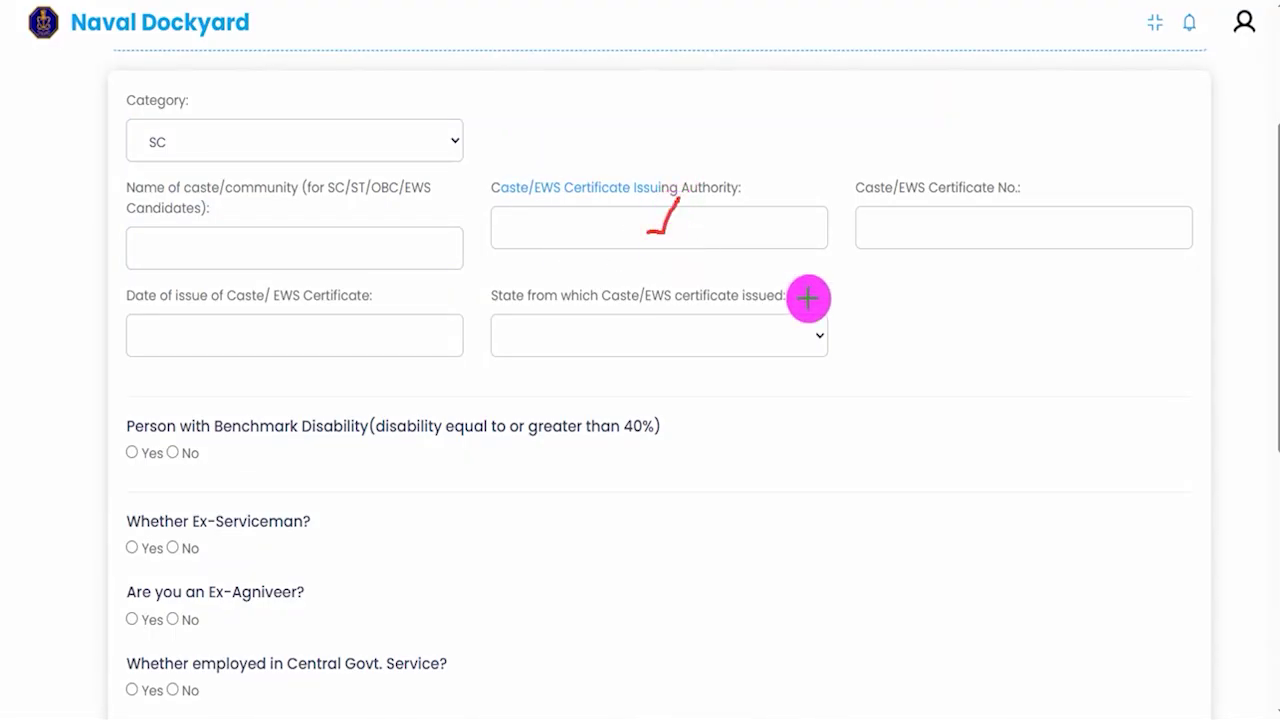
pyautogui.moveTo(1062, 229); pyautogui.dragTo(1100, 196)
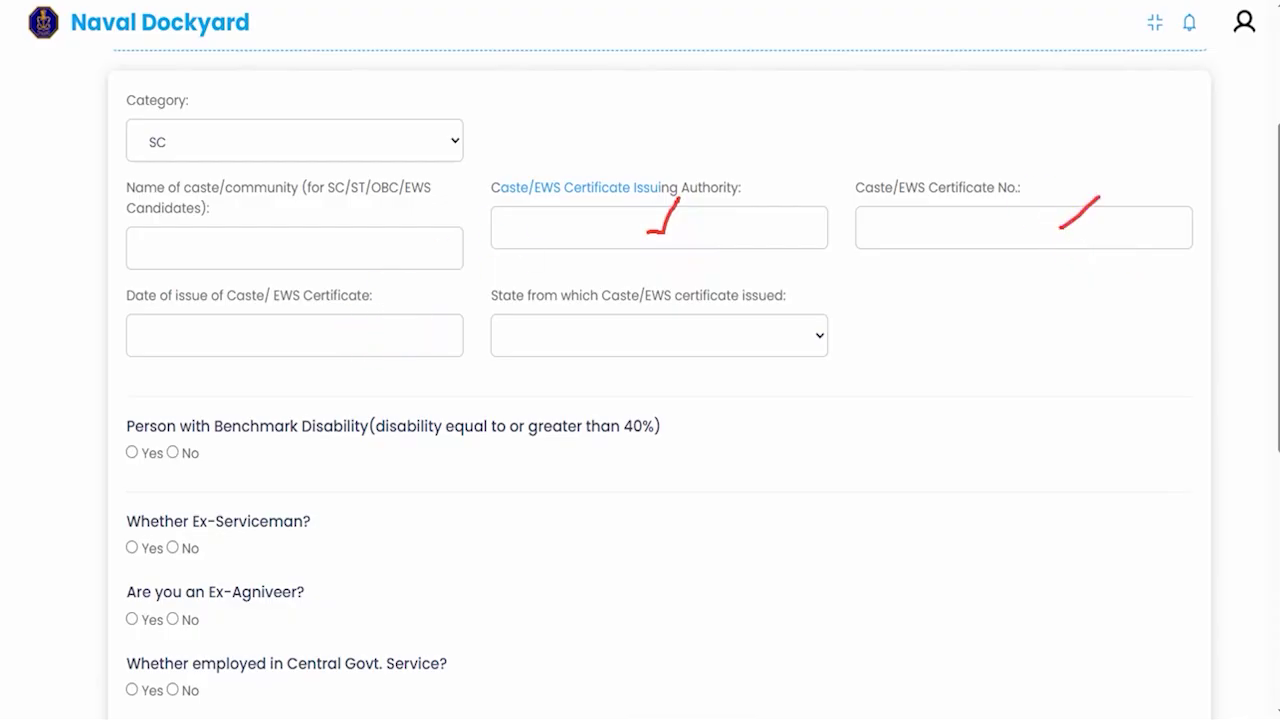
# Step: Browse the states for the caste certificate without choosing one, and set the category to General
pyautogui.click(625, 340)
pyautogui.scroll(-6, 620, 268)
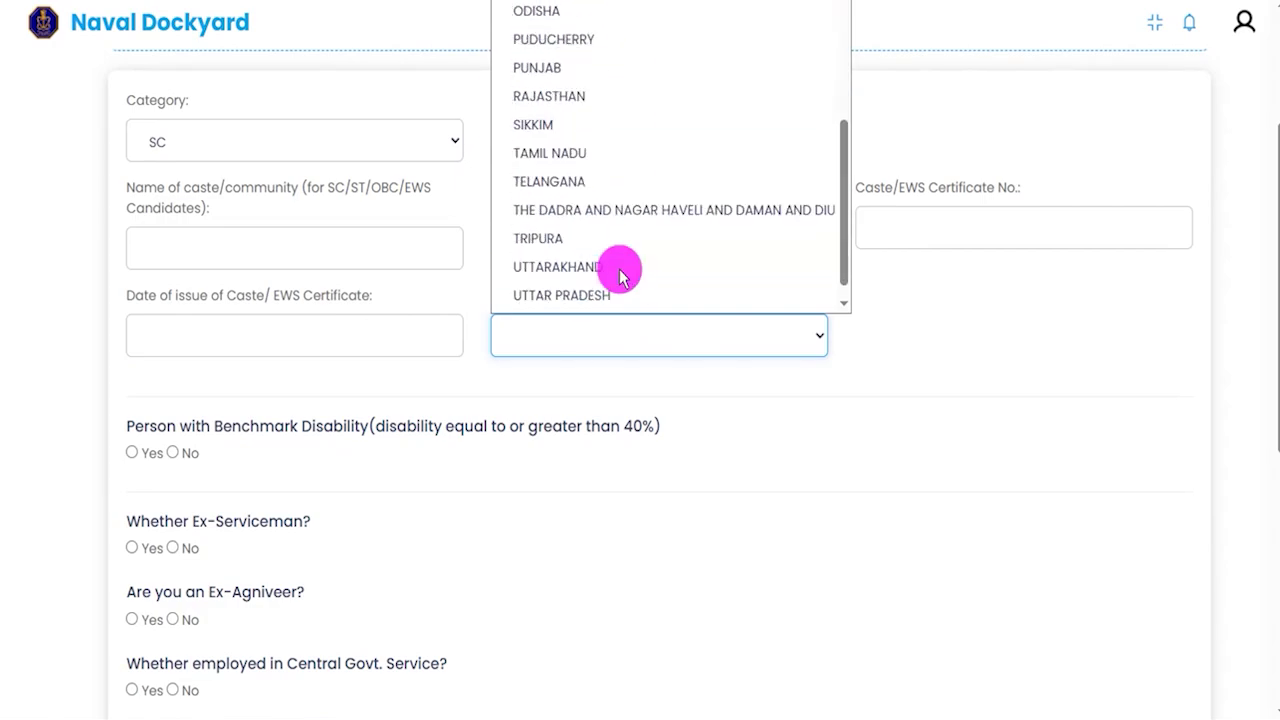
pyautogui.click(880, 368)
pyautogui.click(310, 150)
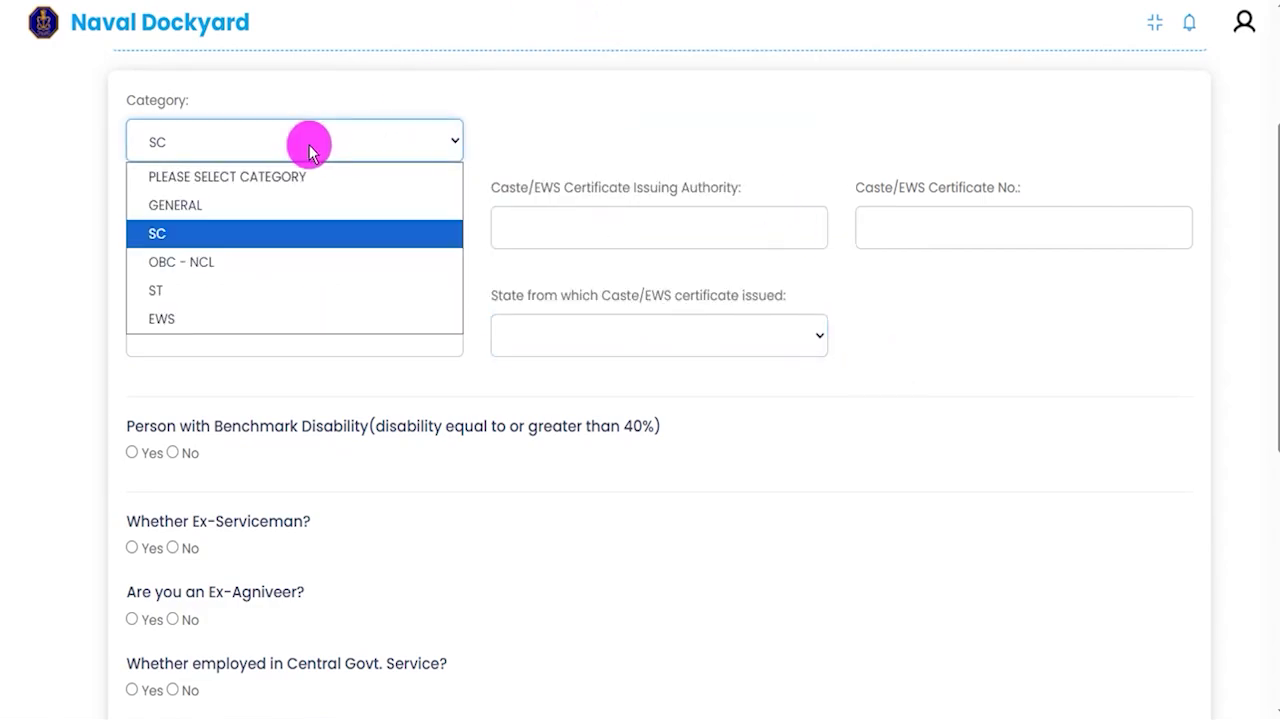
pyautogui.click(195, 204)
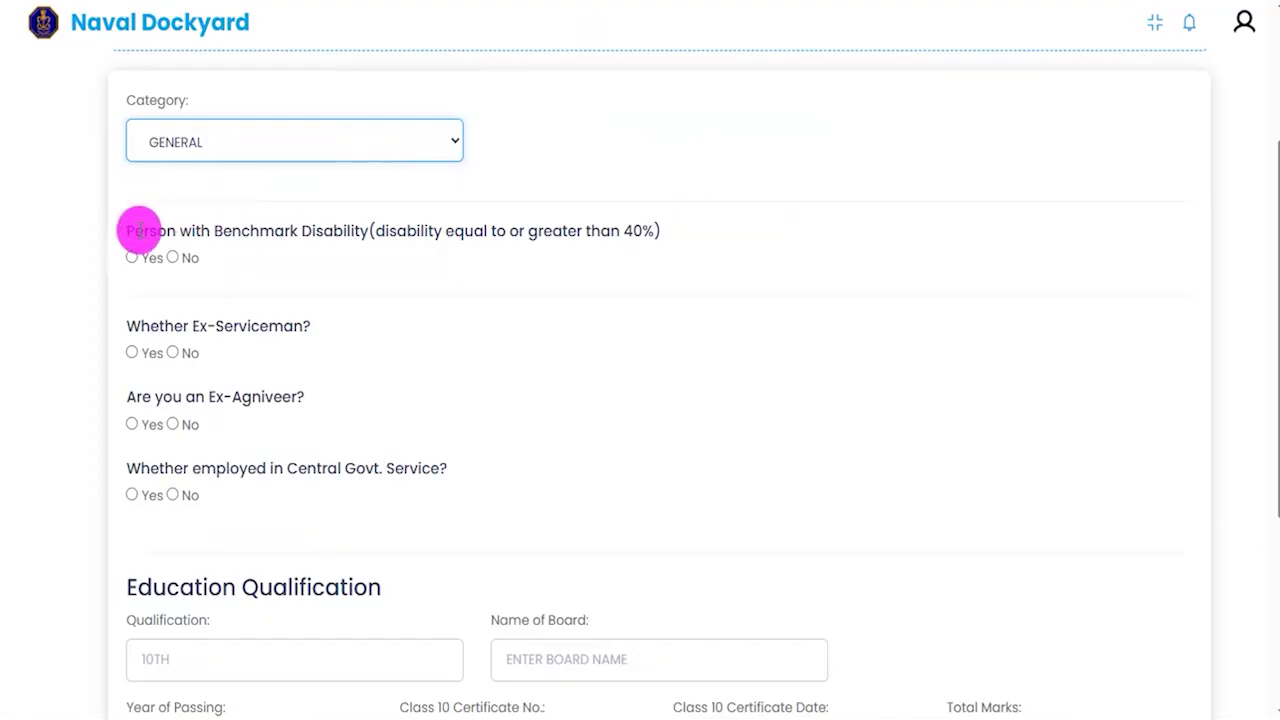
# Step: Highlight the wording of the Person with Benchmark Disability question and answer it Yes
pyautogui.moveTo(138, 230); pyautogui.dragTo(310, 231)
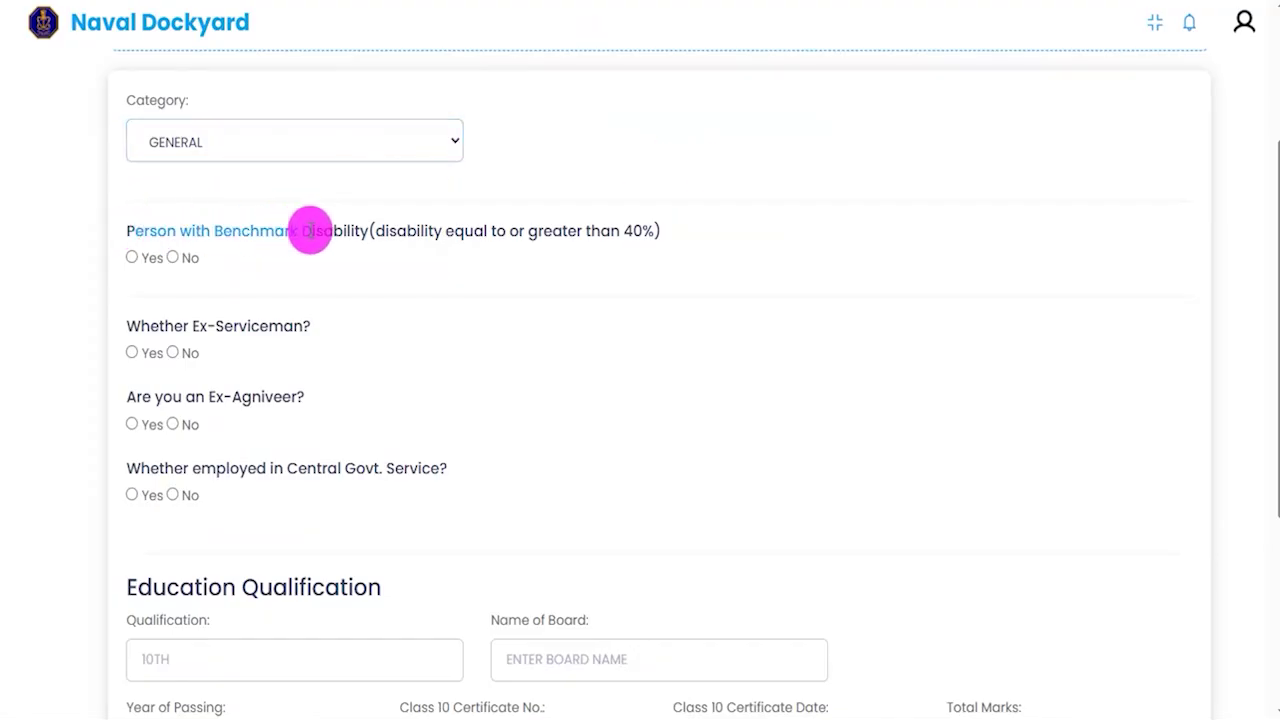
pyautogui.click(457, 229)
pyautogui.moveTo(436, 229); pyautogui.dragTo(591, 226)
pyautogui.click(163, 231)
pyautogui.click(132, 257)
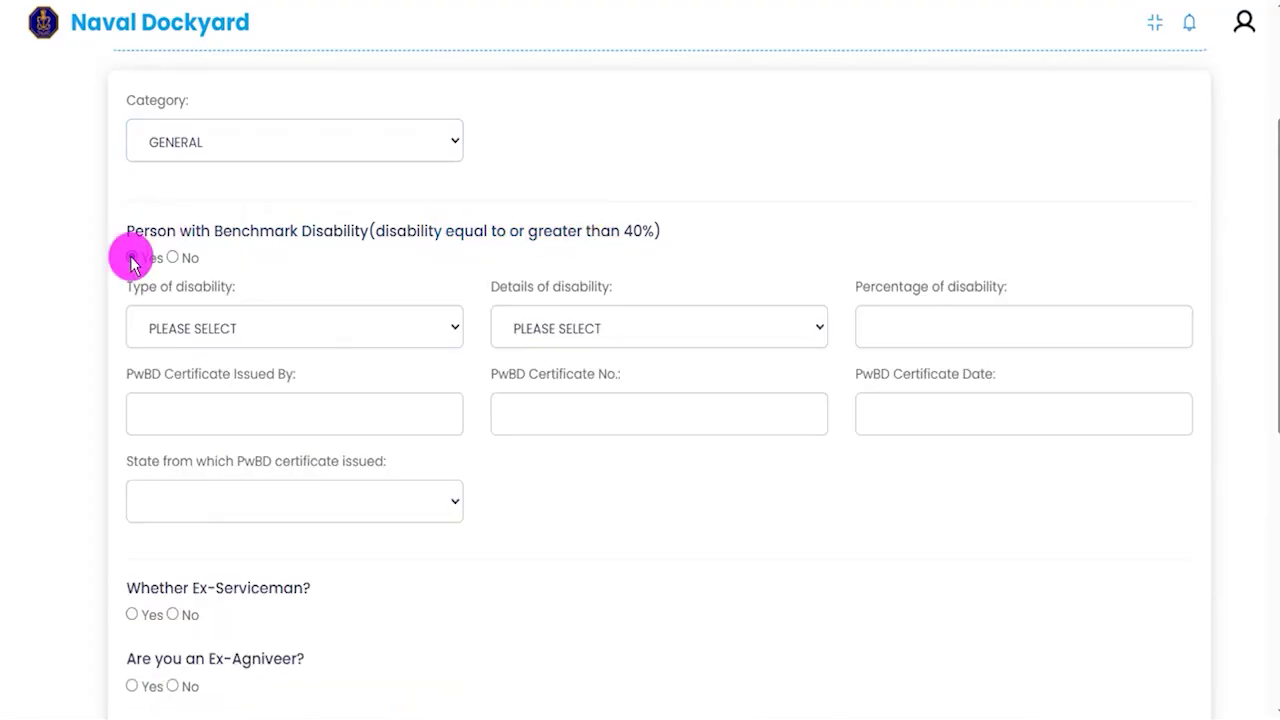
# Step: Select CAT (A) as the type of disability and Blind as the details of disability
pyautogui.click(349, 333)
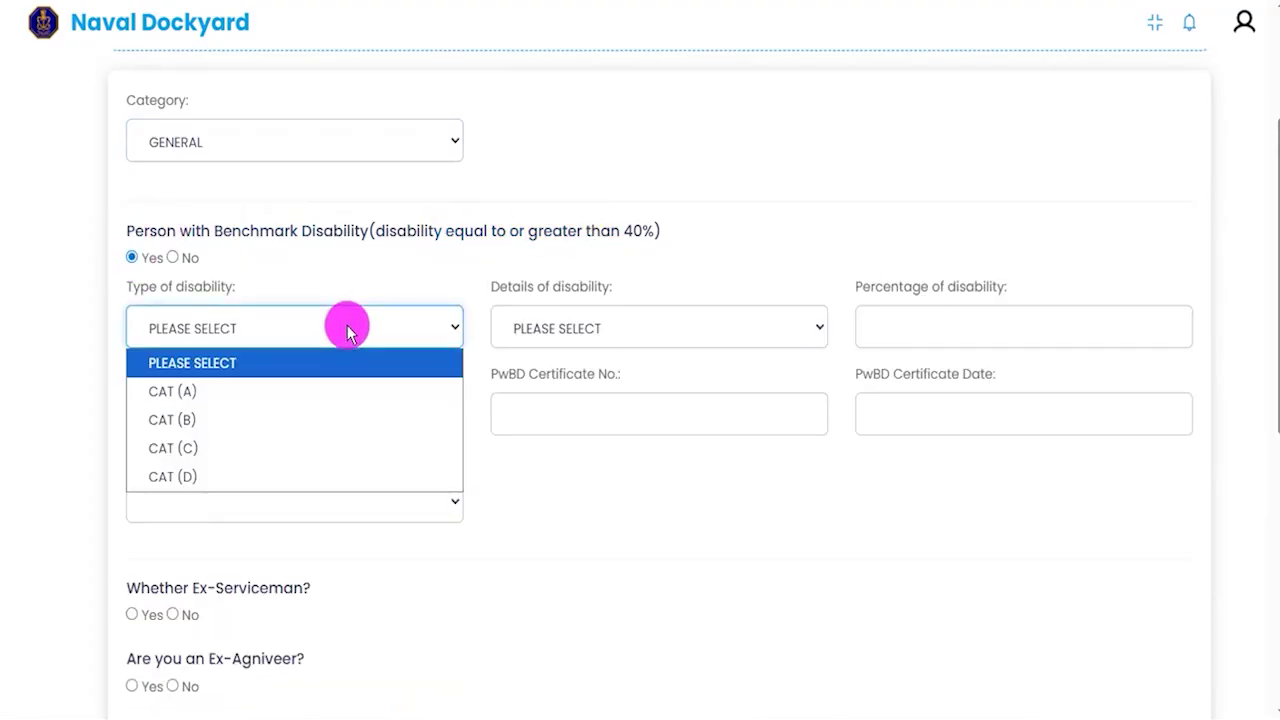
pyautogui.click(290, 391)
pyautogui.click(555, 332)
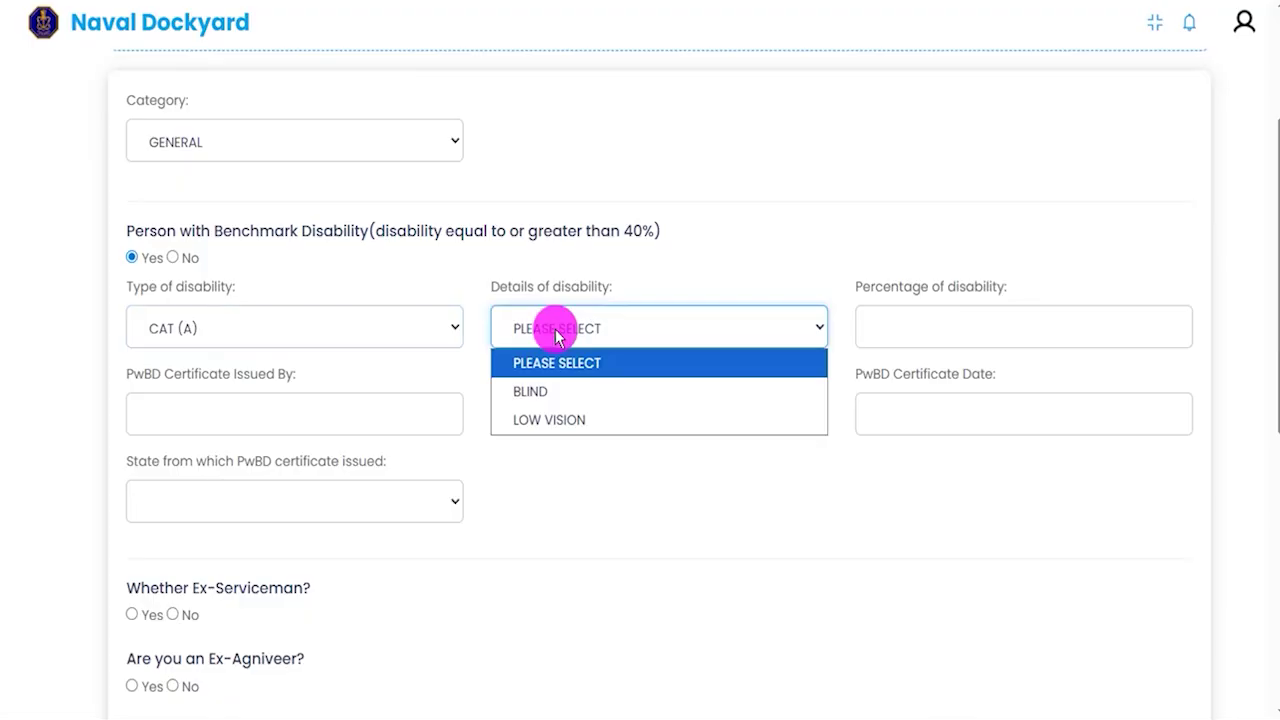
pyautogui.click(541, 396)
# Step: Point out the disability percentage and the PwBD certificate's issuer, number, date and issuing state fields, leaving them empty
pyautogui.click(929, 326)
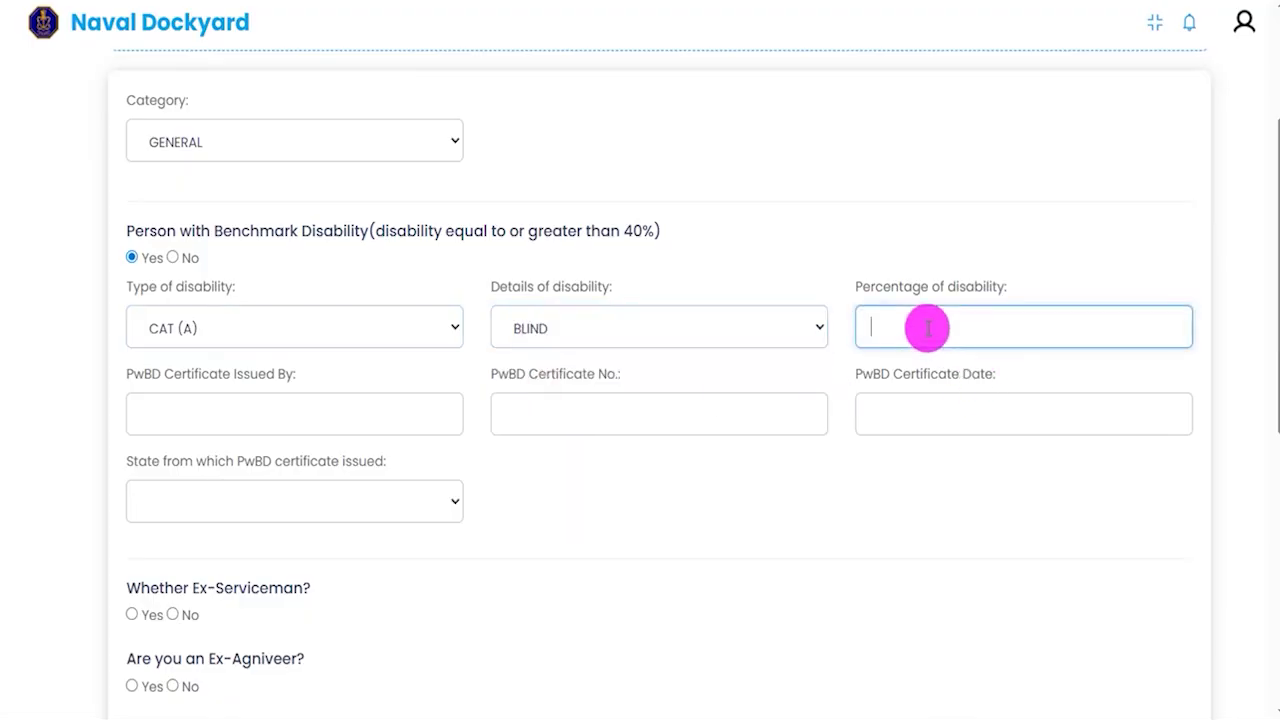
pyautogui.click(275, 410)
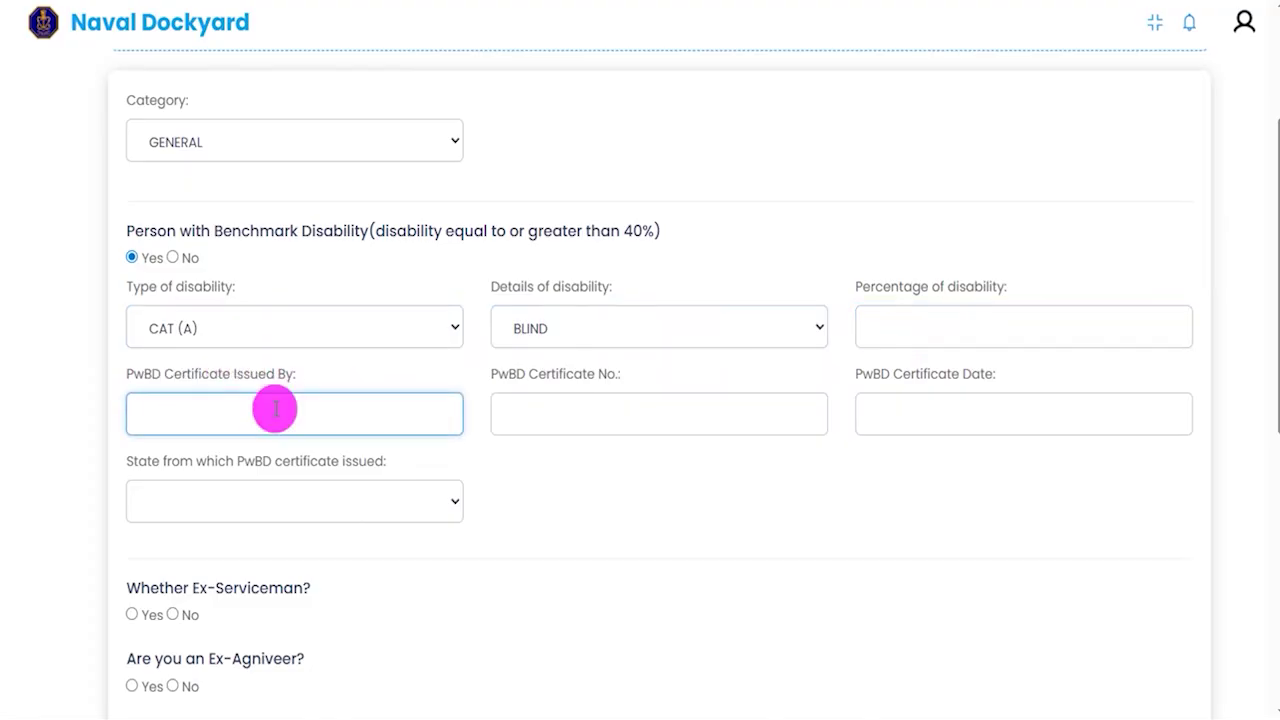
pyautogui.moveTo(500, 377); pyautogui.dragTo(573, 376)
pyautogui.click(605, 413)
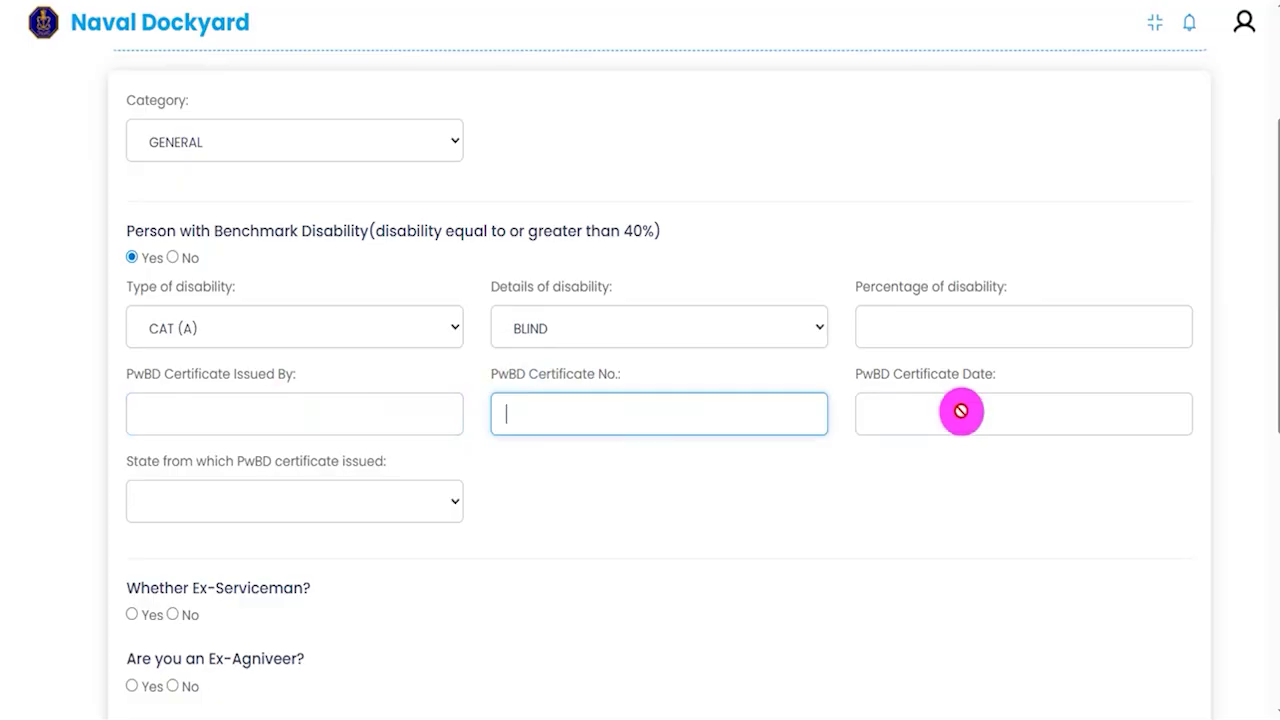
pyautogui.click(963, 416)
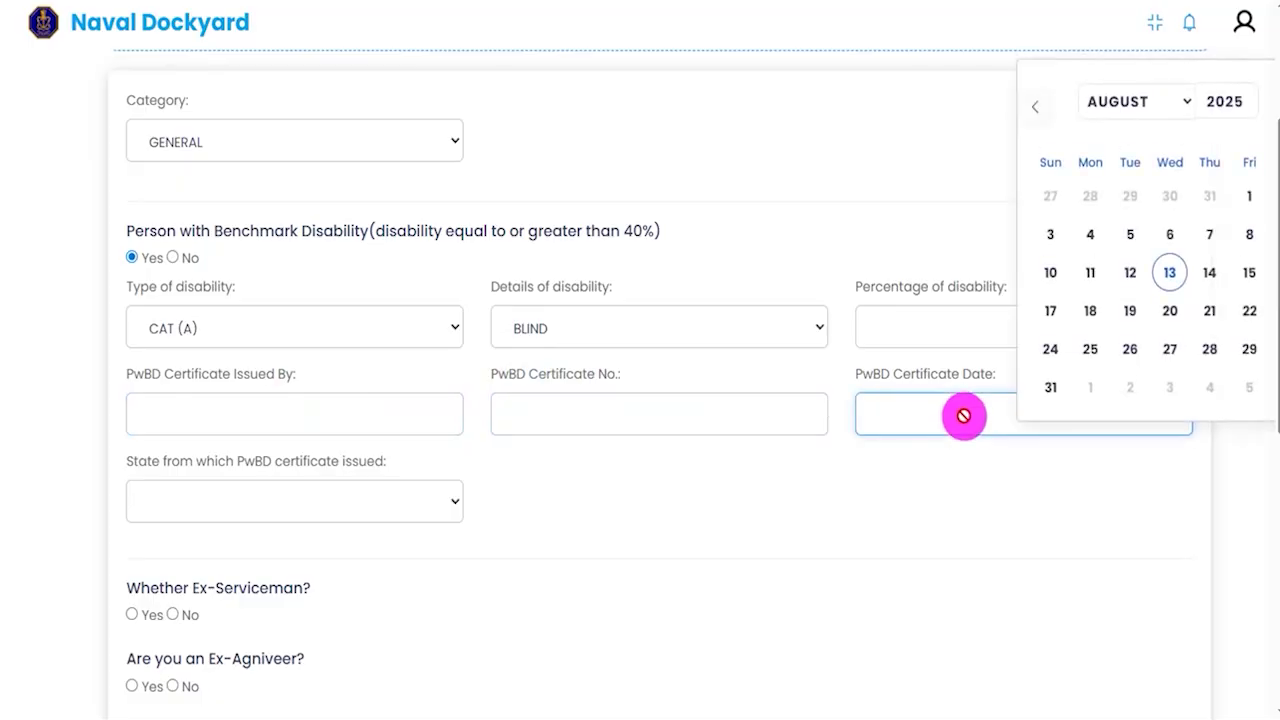
pyautogui.click(351, 500)
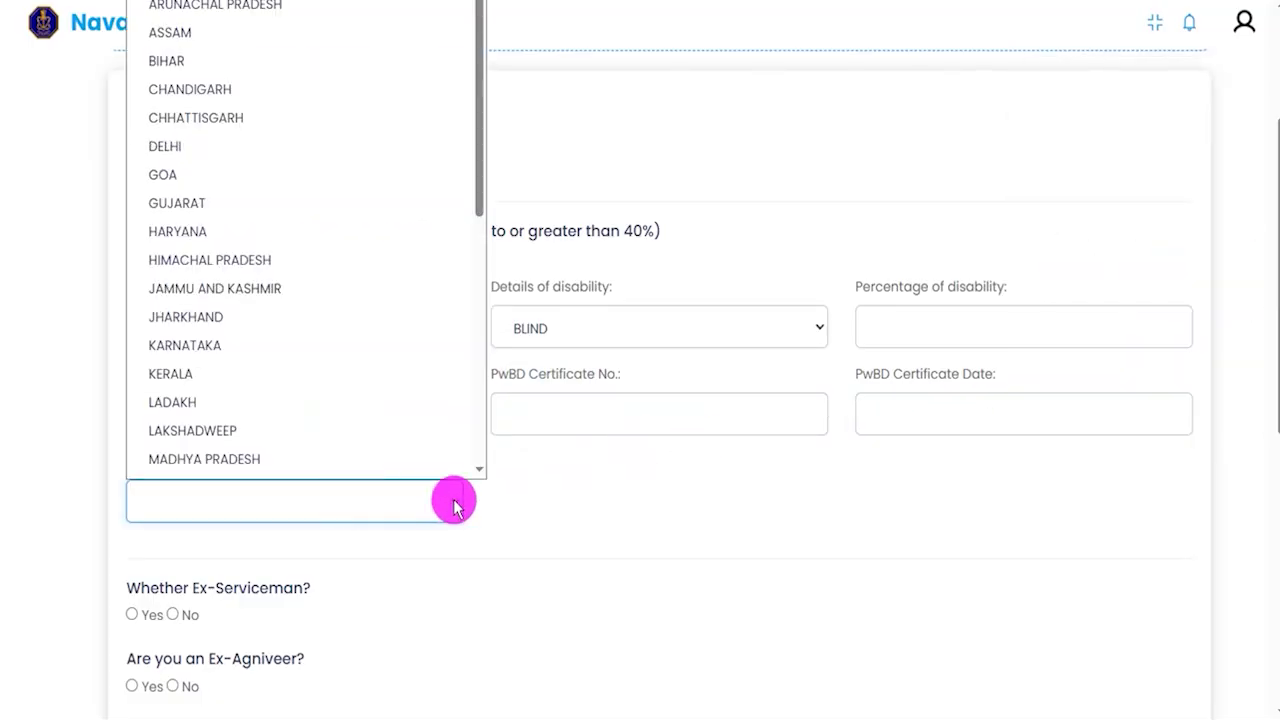
pyautogui.click(549, 497)
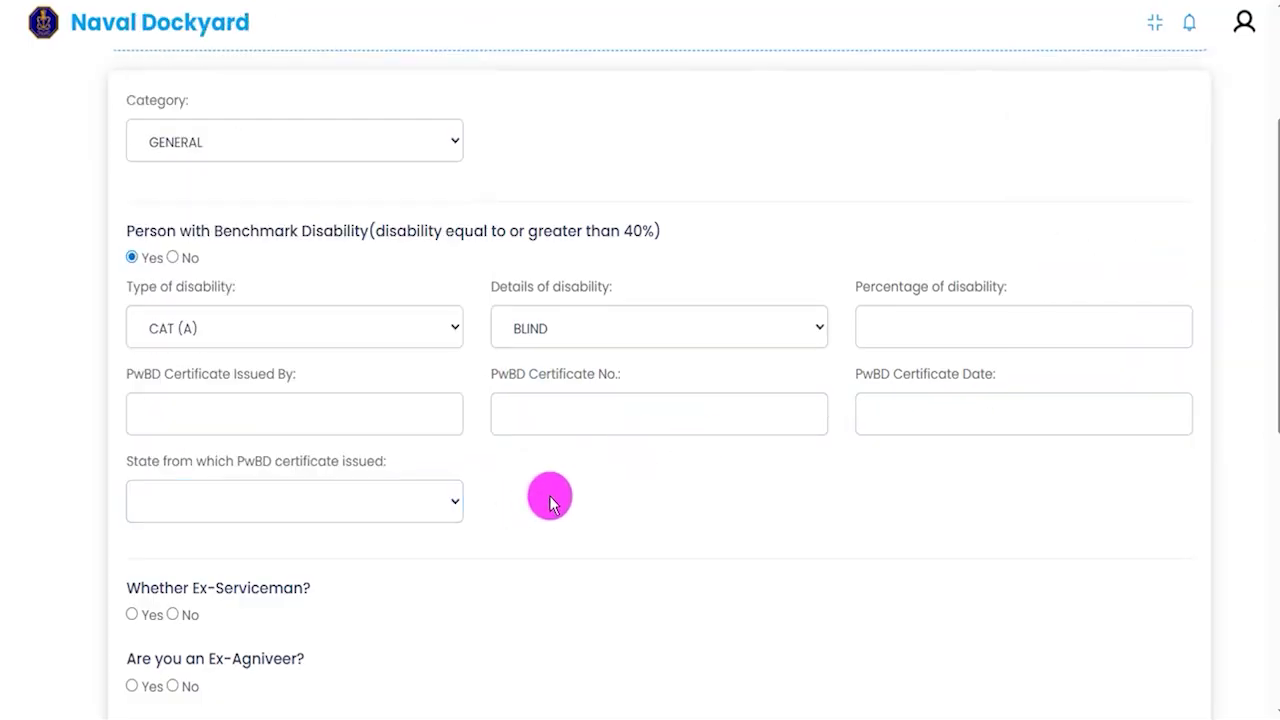
# Step: Answer the Person with Benchmark Disability question No and the Ex-Serviceman question Yes
pyautogui.click(172, 257)
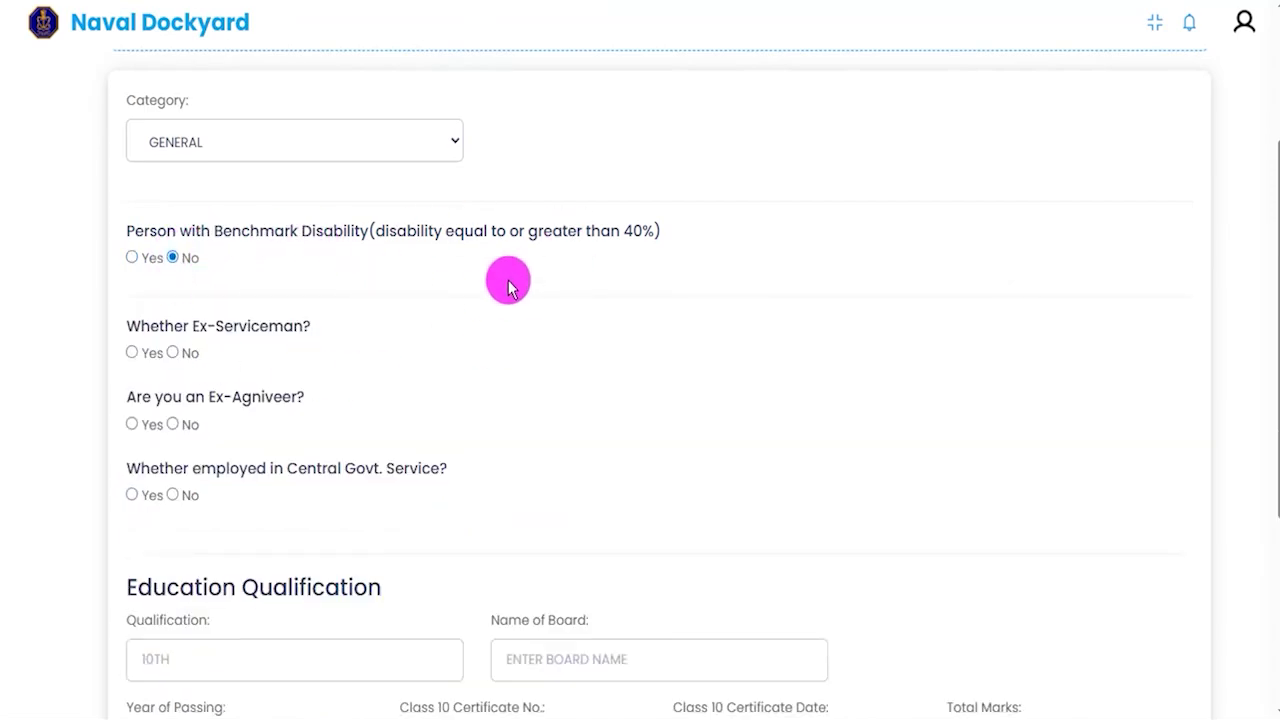
pyautogui.click(132, 353)
pyautogui.scroll(-2, 351, 286)
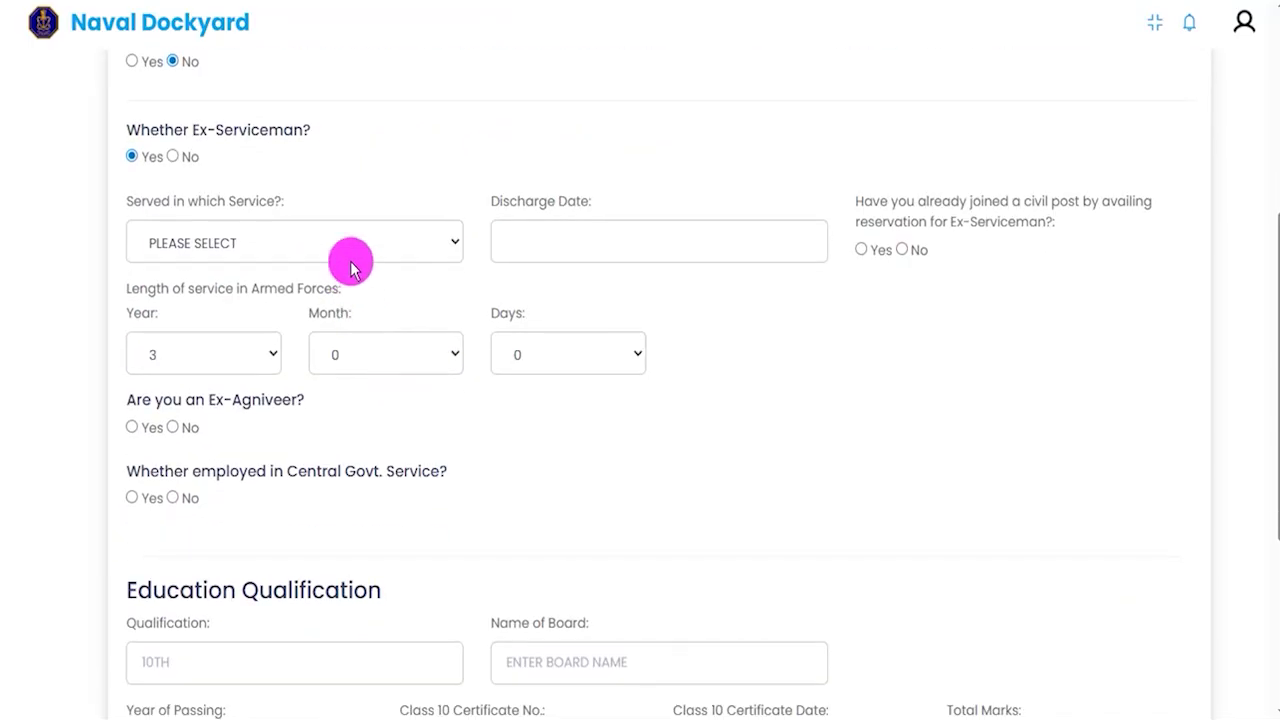
# Step: Show the Ex-Serviceman's service options and the discharge date calendar without choosing a service or a date
pyautogui.click(348, 258)
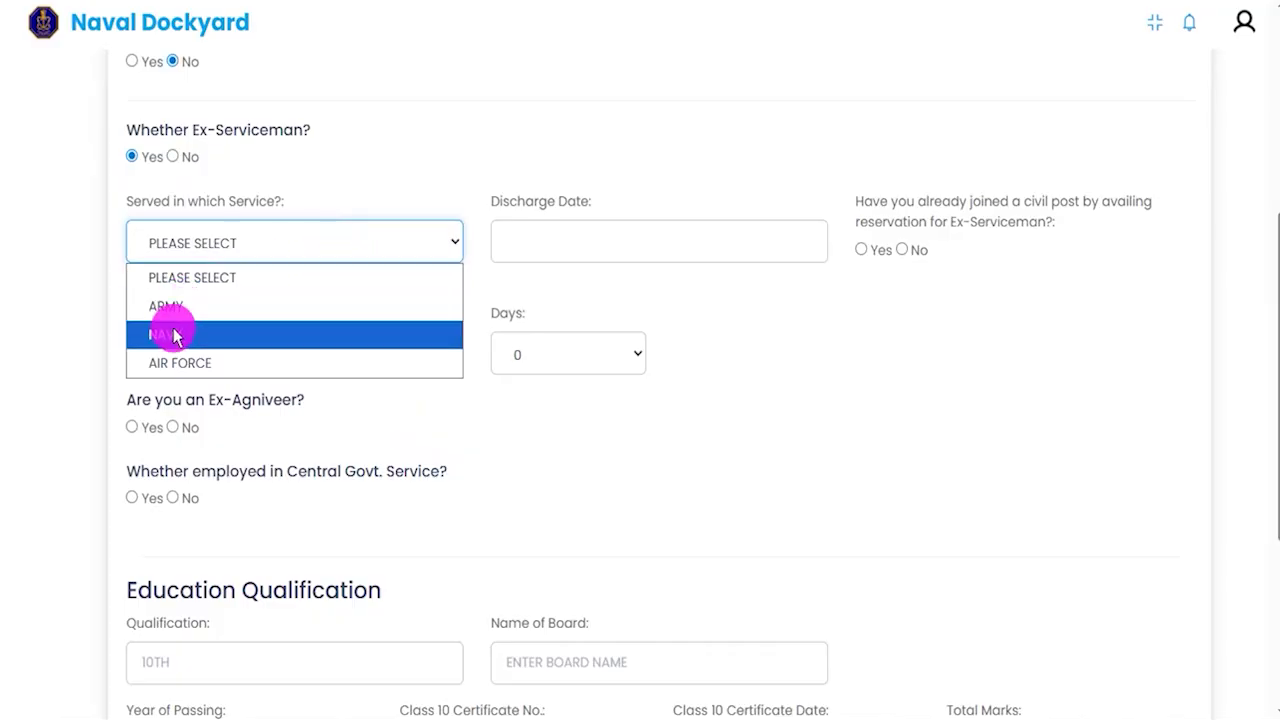
pyautogui.click(545, 241)
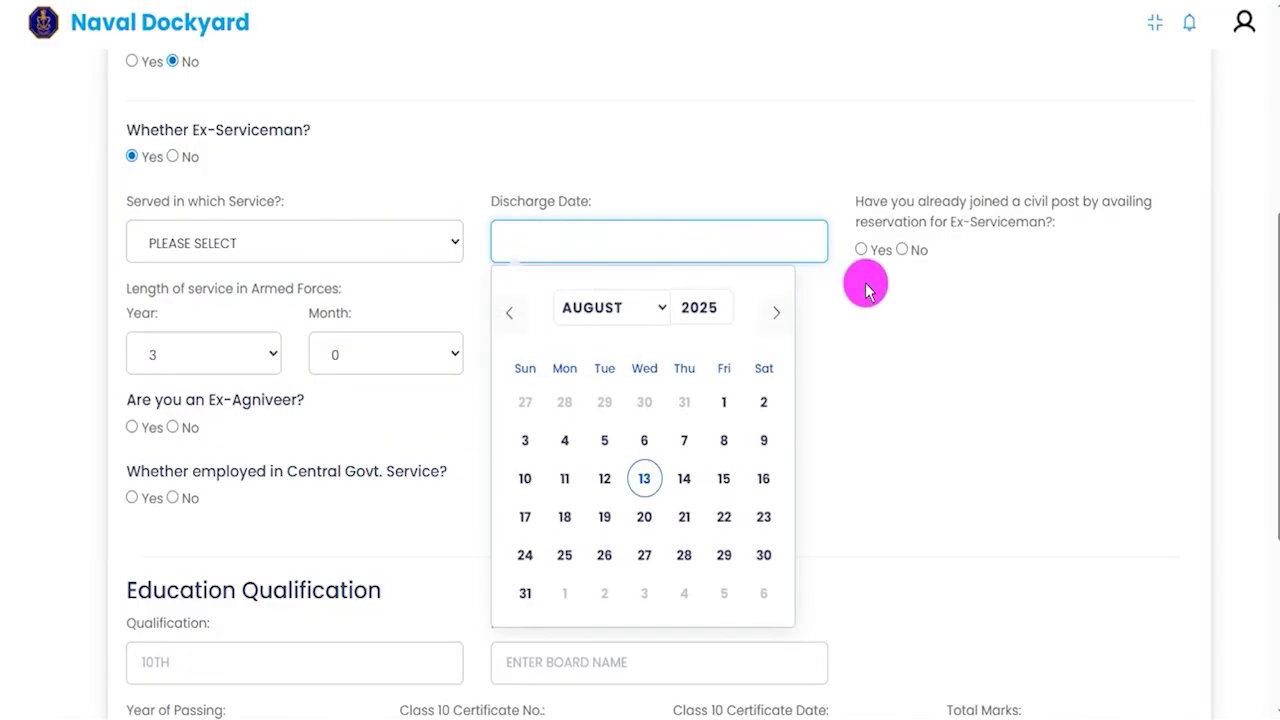
pyautogui.click(880, 303)
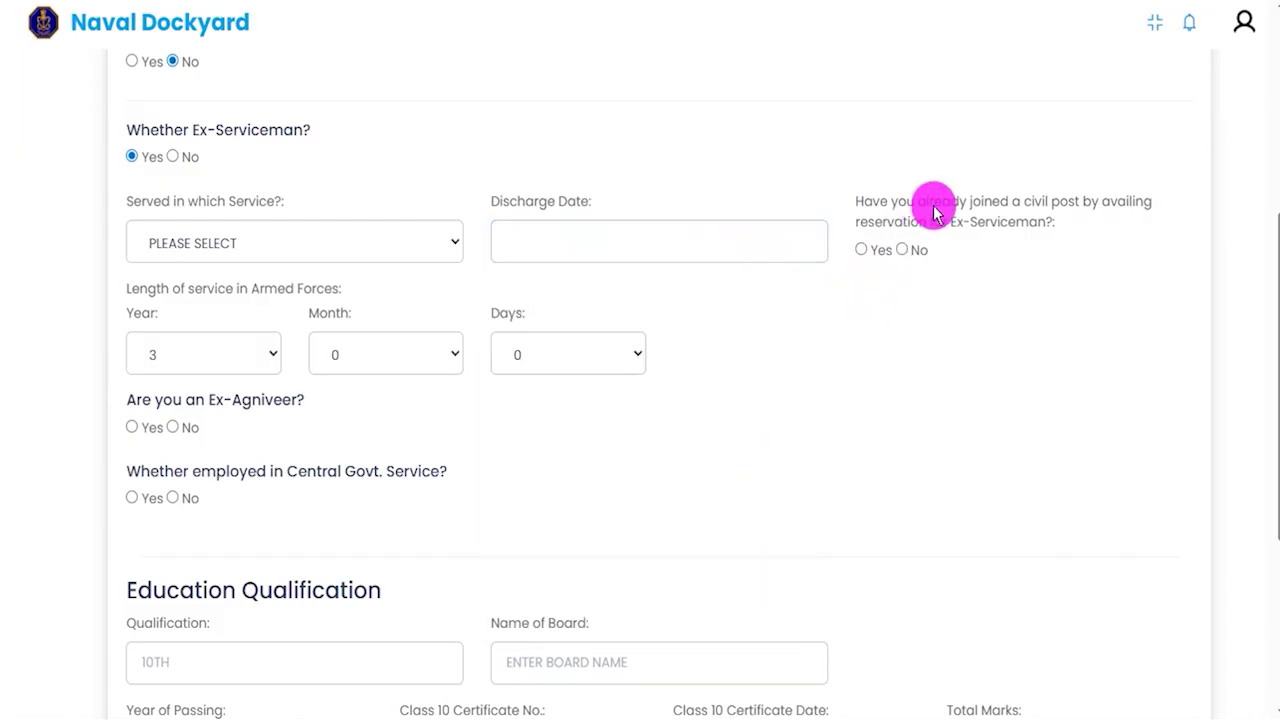
# Step: Highlight the question about joining a civil post through Ex-Serviceman reservation and answer it No
pyautogui.moveTo(932, 210); pyautogui.dragTo(1065, 212)
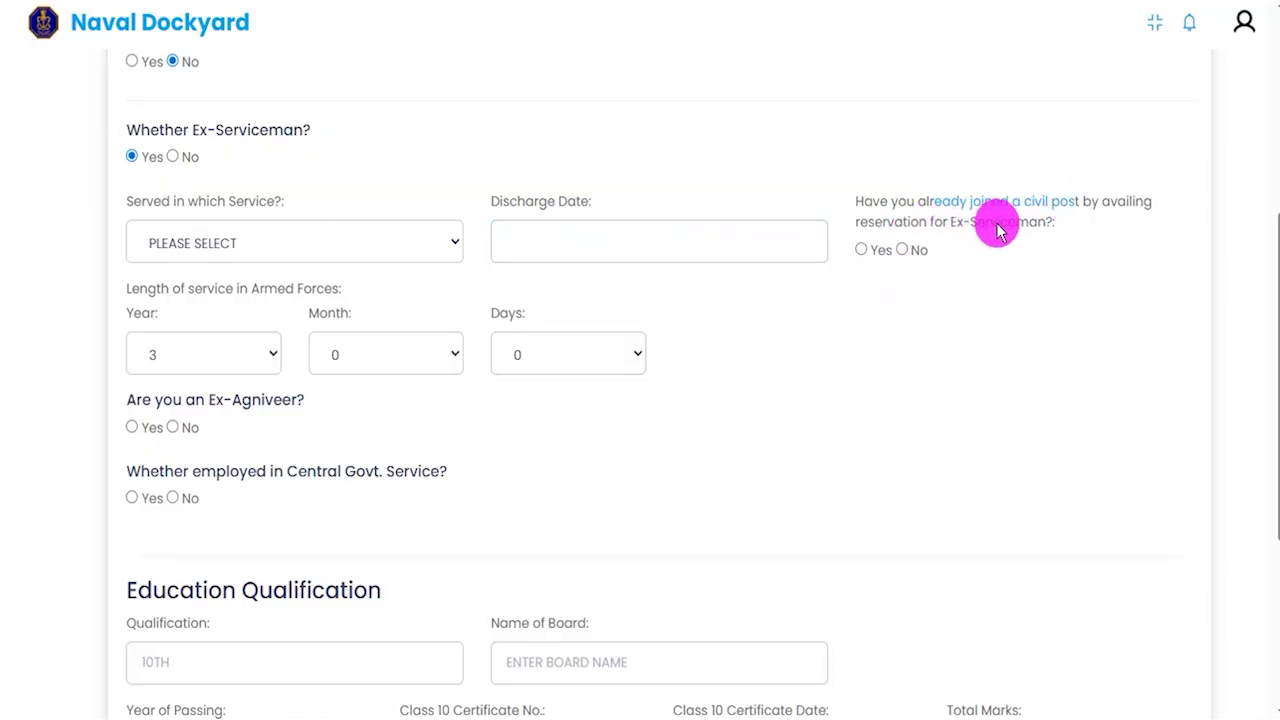
pyautogui.click(863, 252)
pyautogui.click(903, 251)
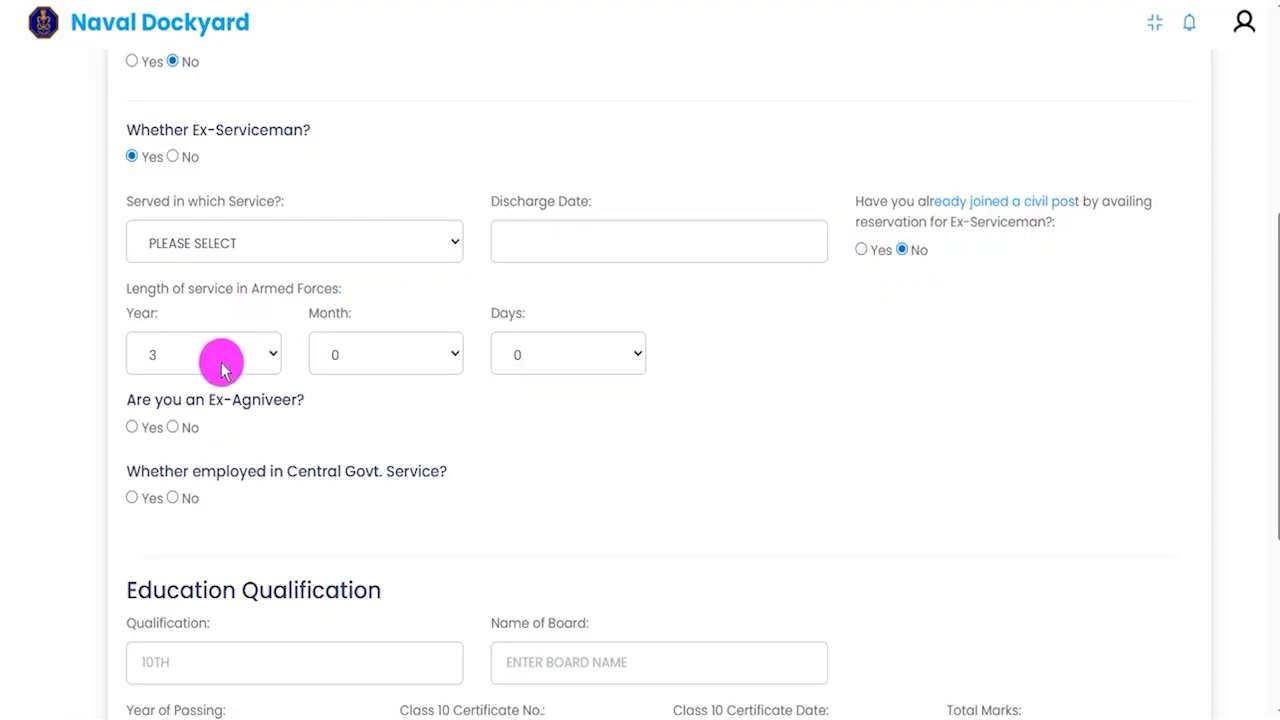
# Step: Point out the year, month and days fields for length of service, and change the Ex-Serviceman answer to No
pyautogui.click(222, 370)
pyautogui.click(357, 371)
pyautogui.click(534, 357)
pyautogui.click(608, 258)
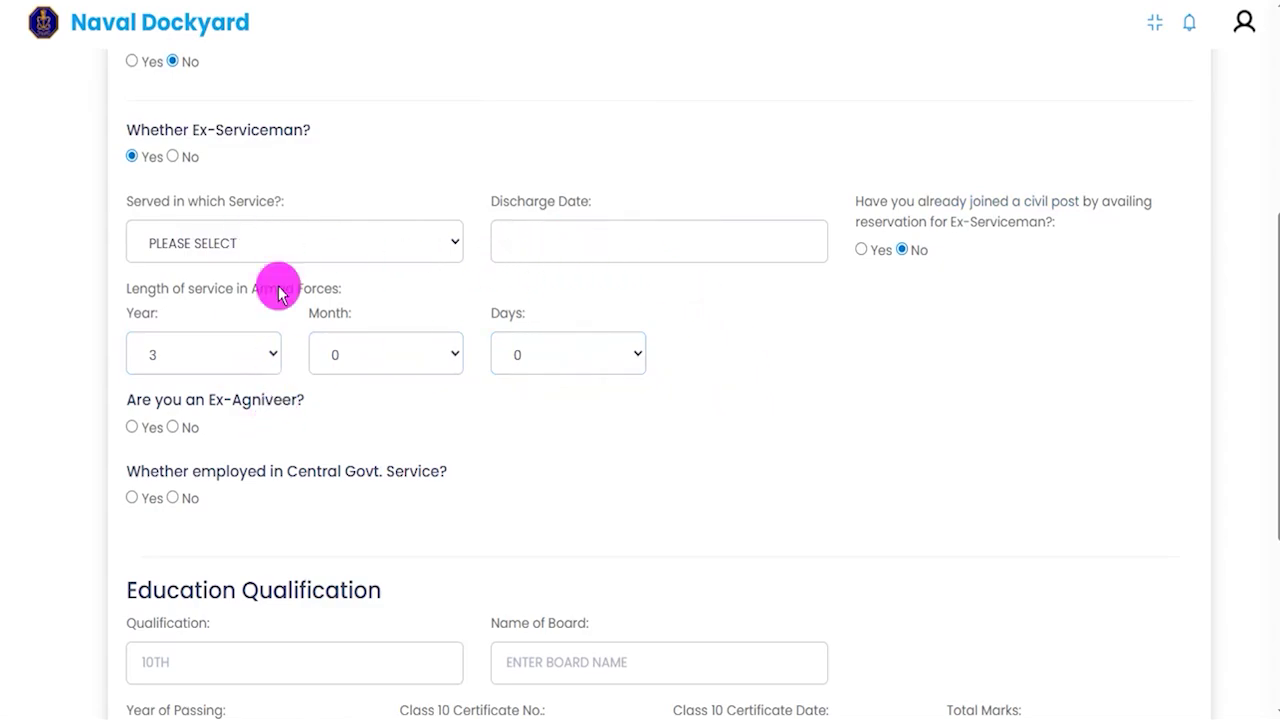
pyautogui.click(172, 158)
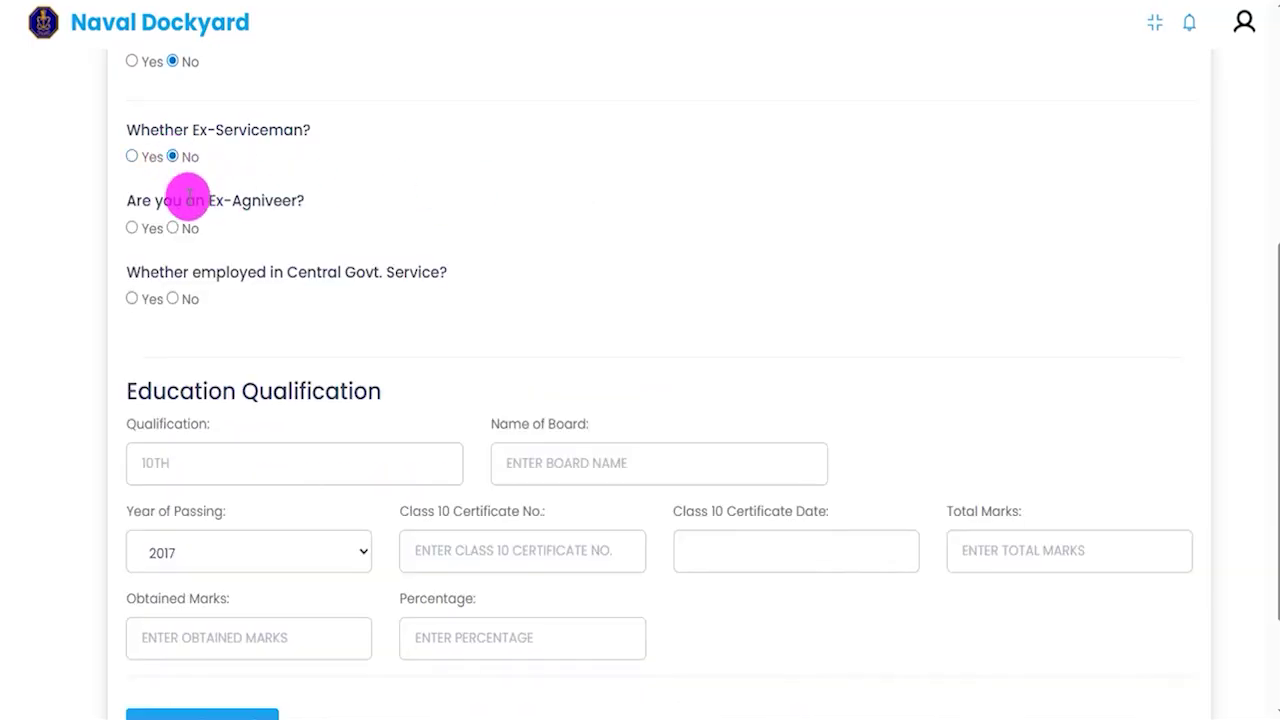
# Step: Answer Yes to Ex-Agniveer to preview its service list and release date calendar, and change the answer to No
pyautogui.click(131, 228)
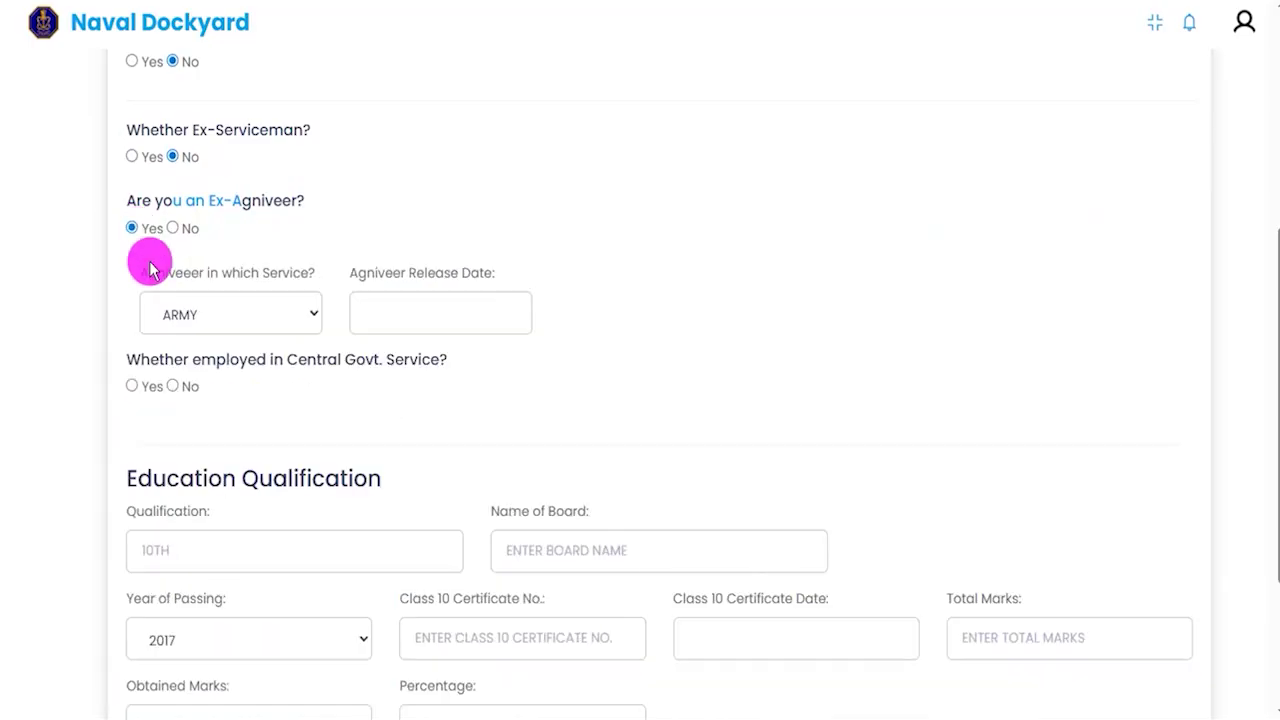
pyautogui.click(246, 320)
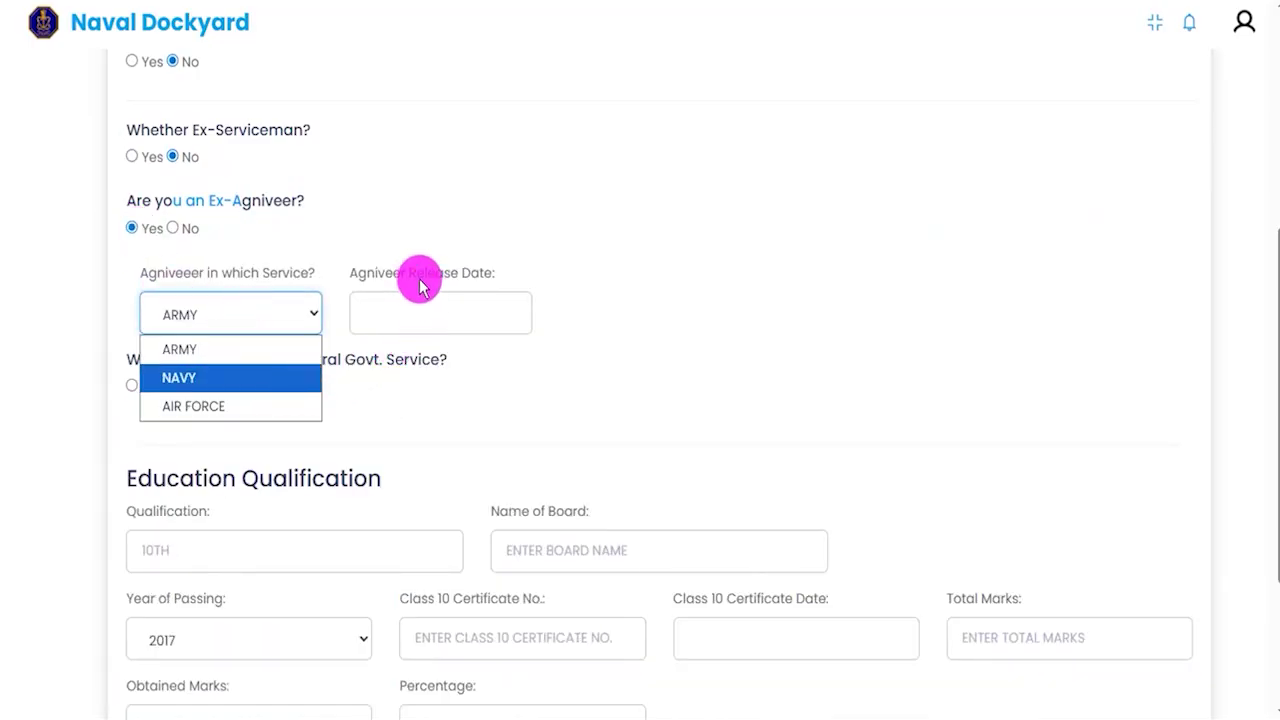
pyautogui.click(443, 309)
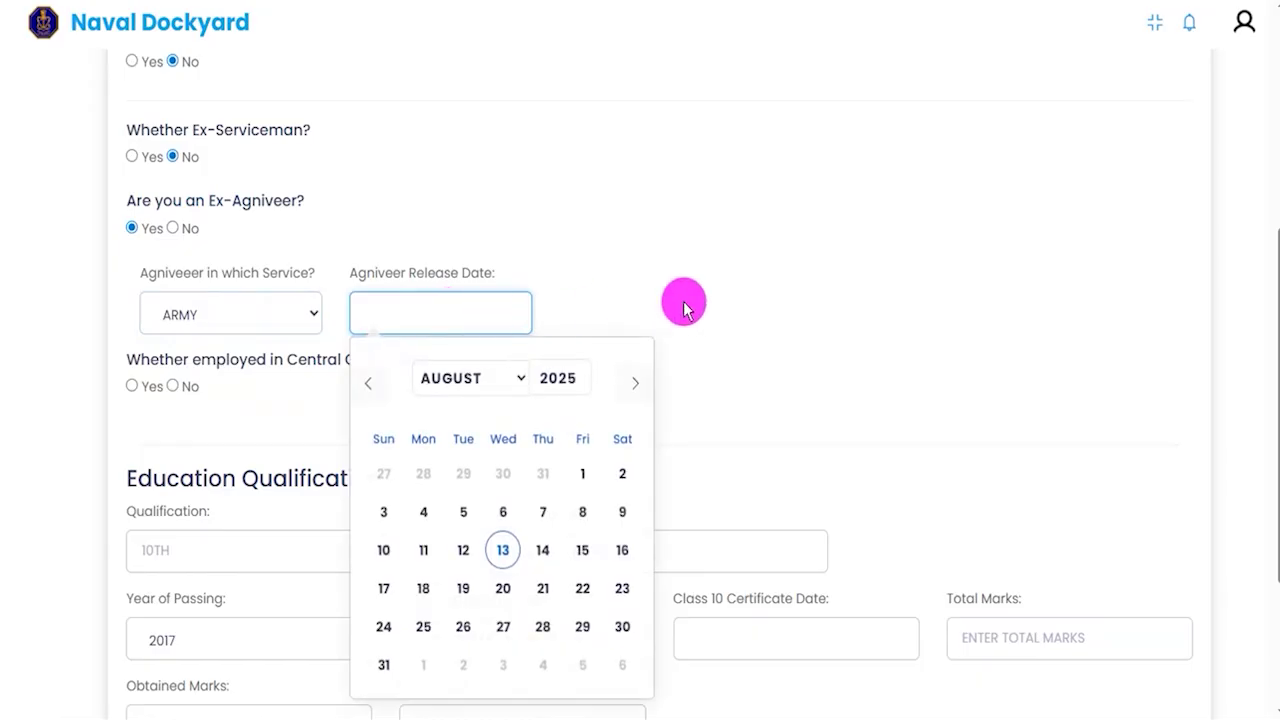
pyautogui.click(720, 302)
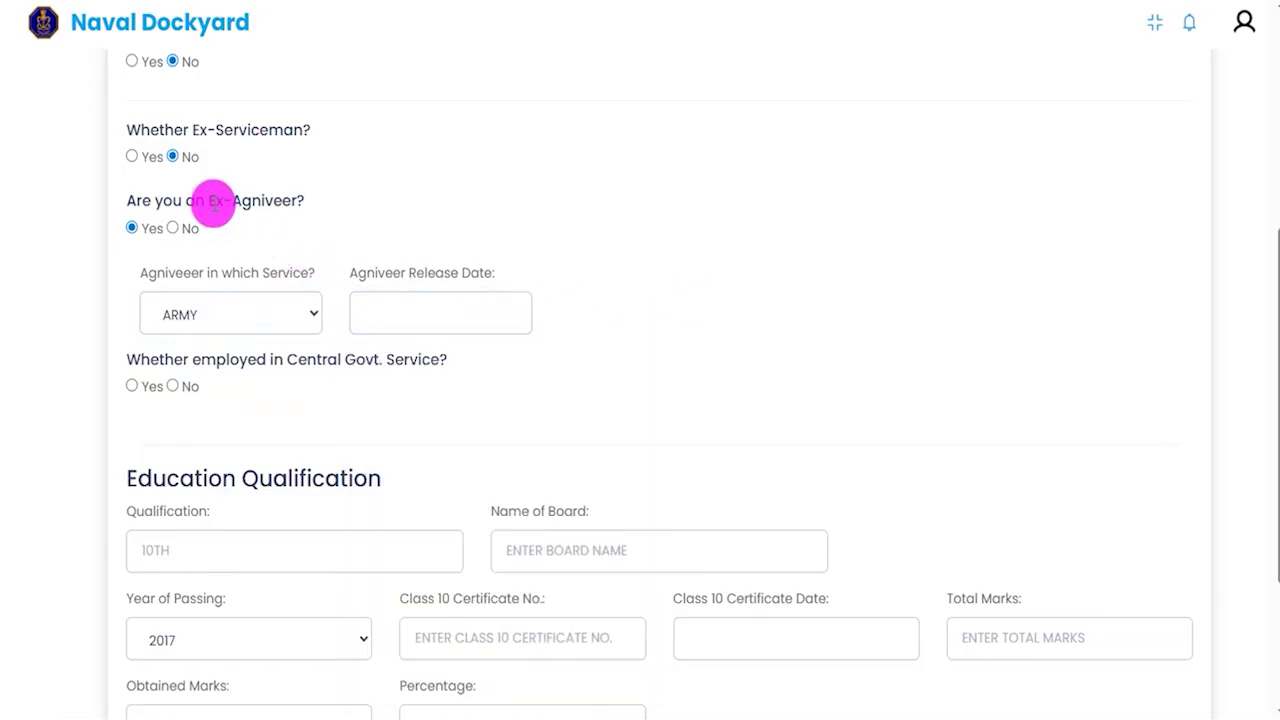
pyautogui.click(173, 229)
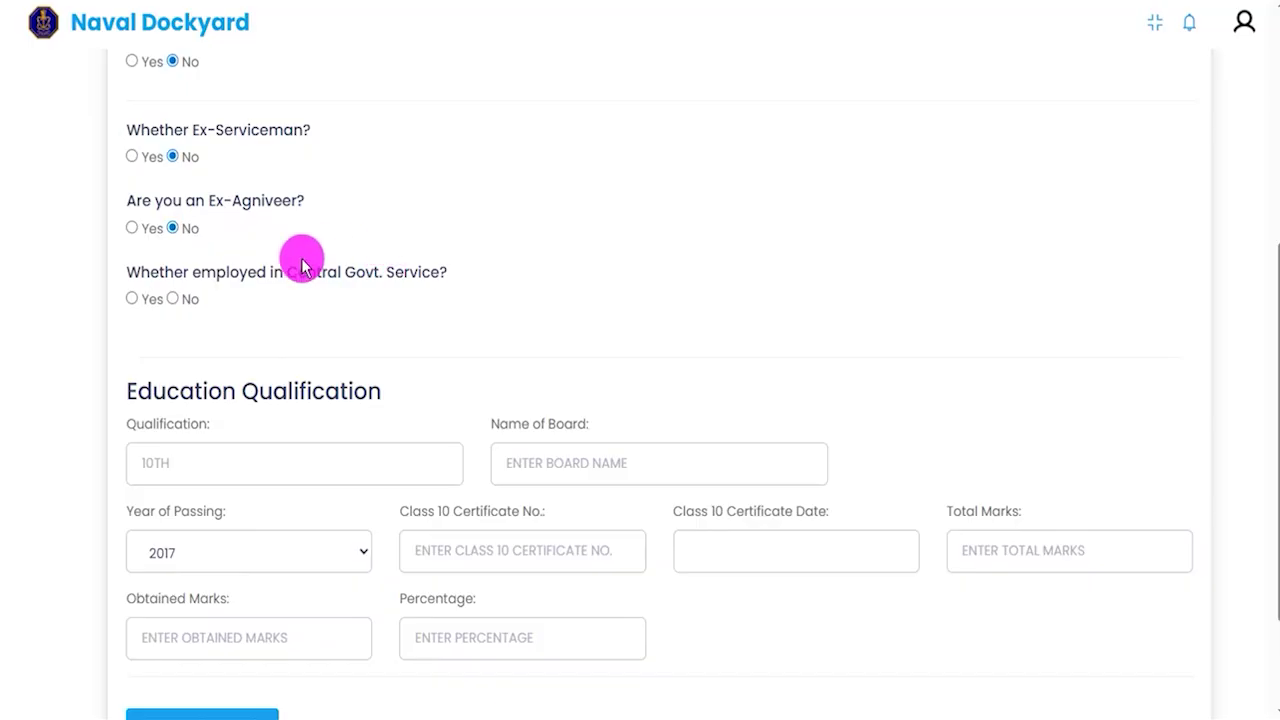
# Step: Highlight the Central Govt. Service question, answer it Yes, and point out the organisation and current post fields
pyautogui.moveTo(202, 271); pyautogui.dragTo(297, 270)
pyautogui.click(133, 299)
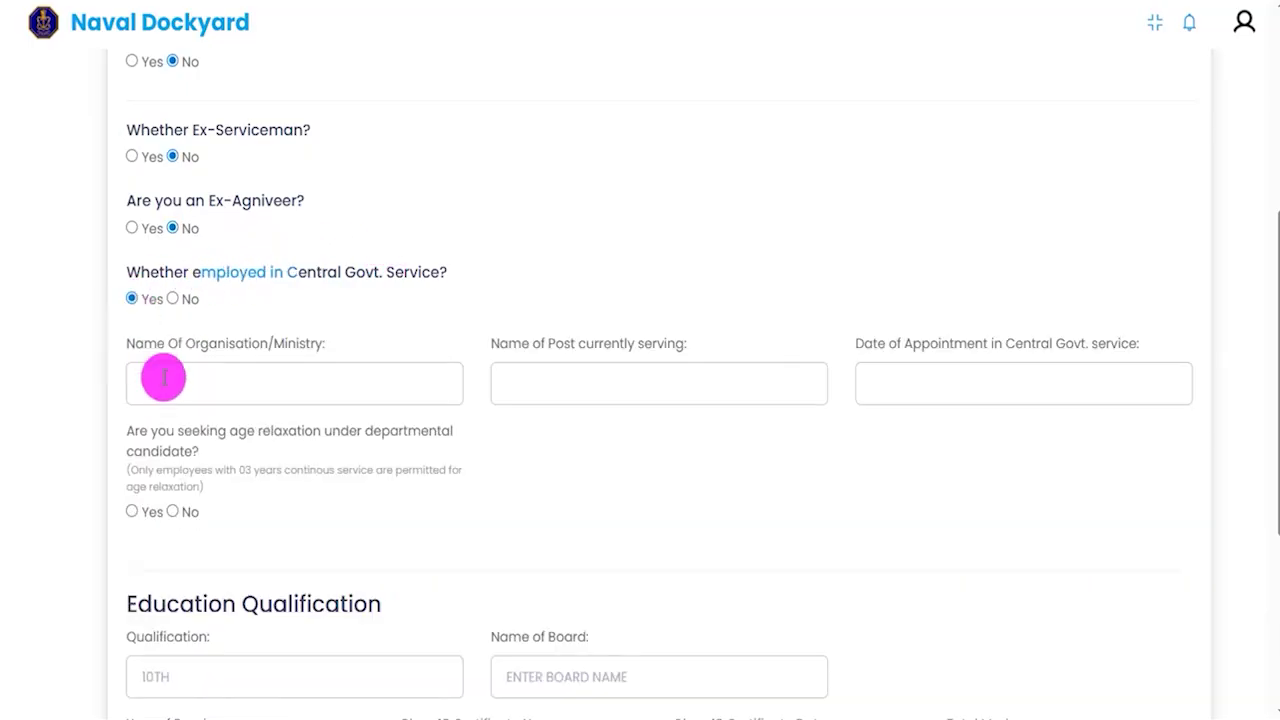
pyautogui.click(316, 382)
pyautogui.click(600, 384)
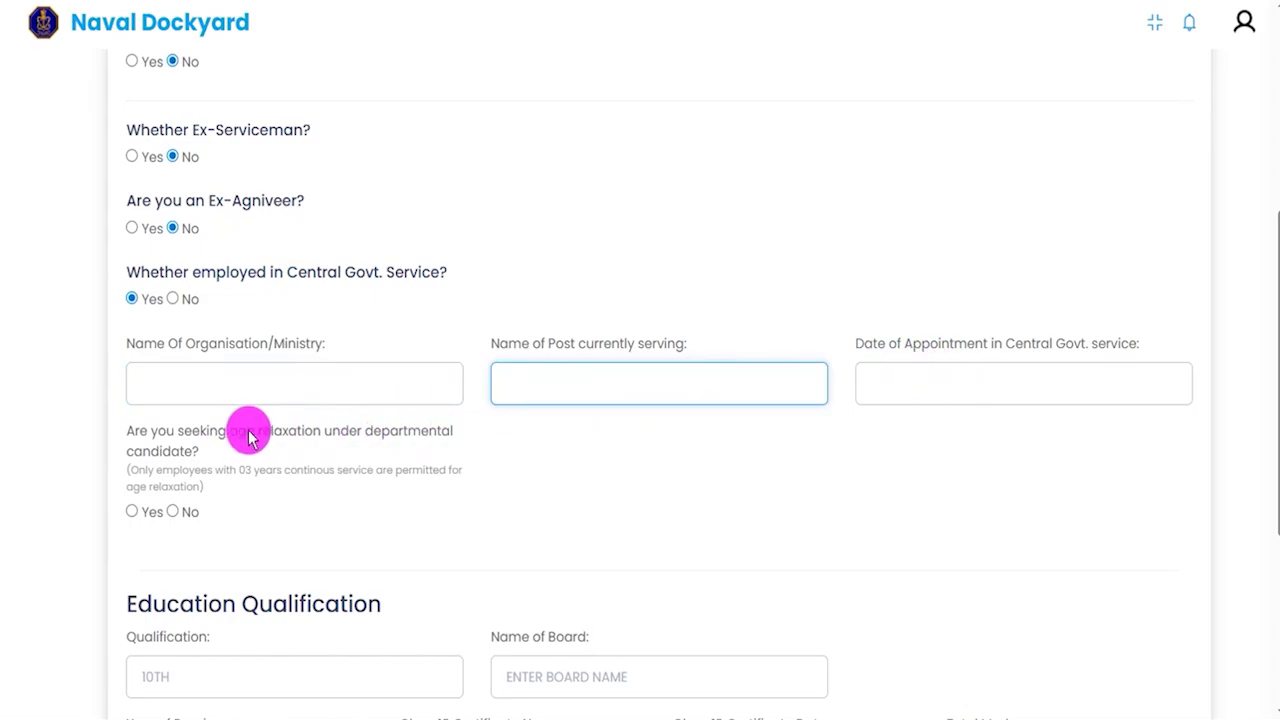
# Step: Try the Yes answer for age relaxation as a departmental candidate and change it to No
pyautogui.click(133, 514)
pyautogui.click(133, 513)
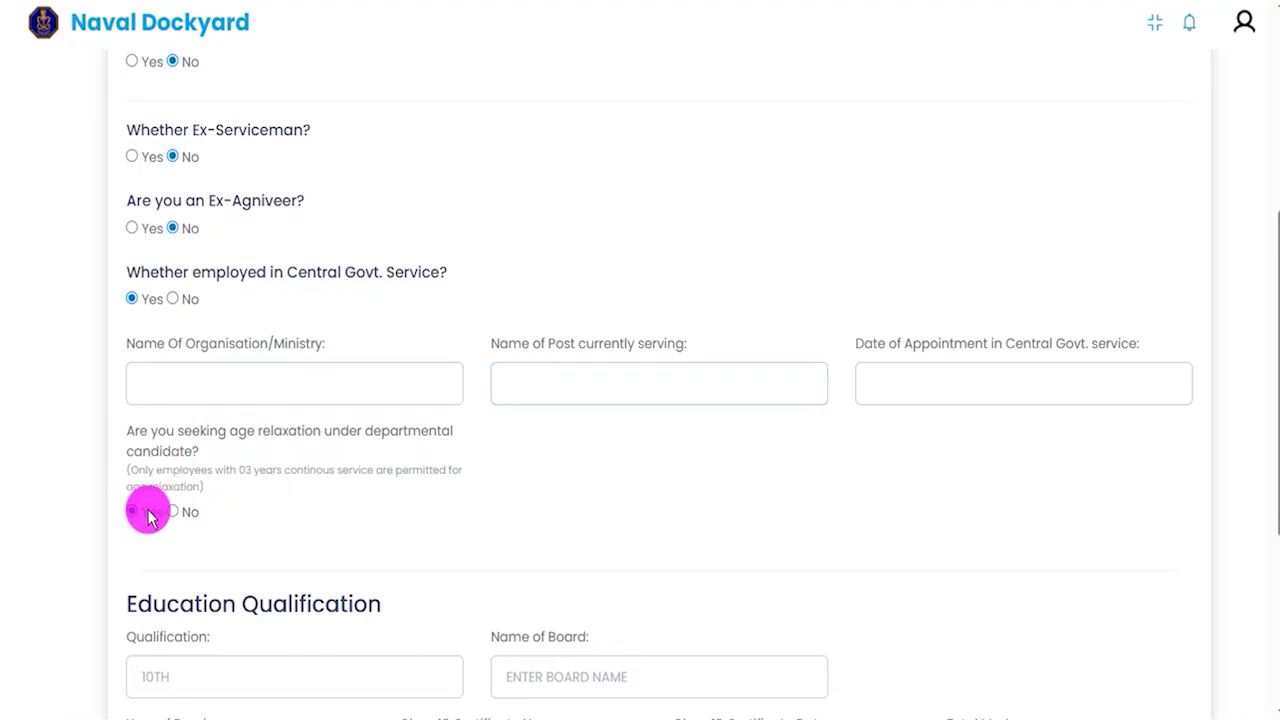
pyautogui.click(173, 512)
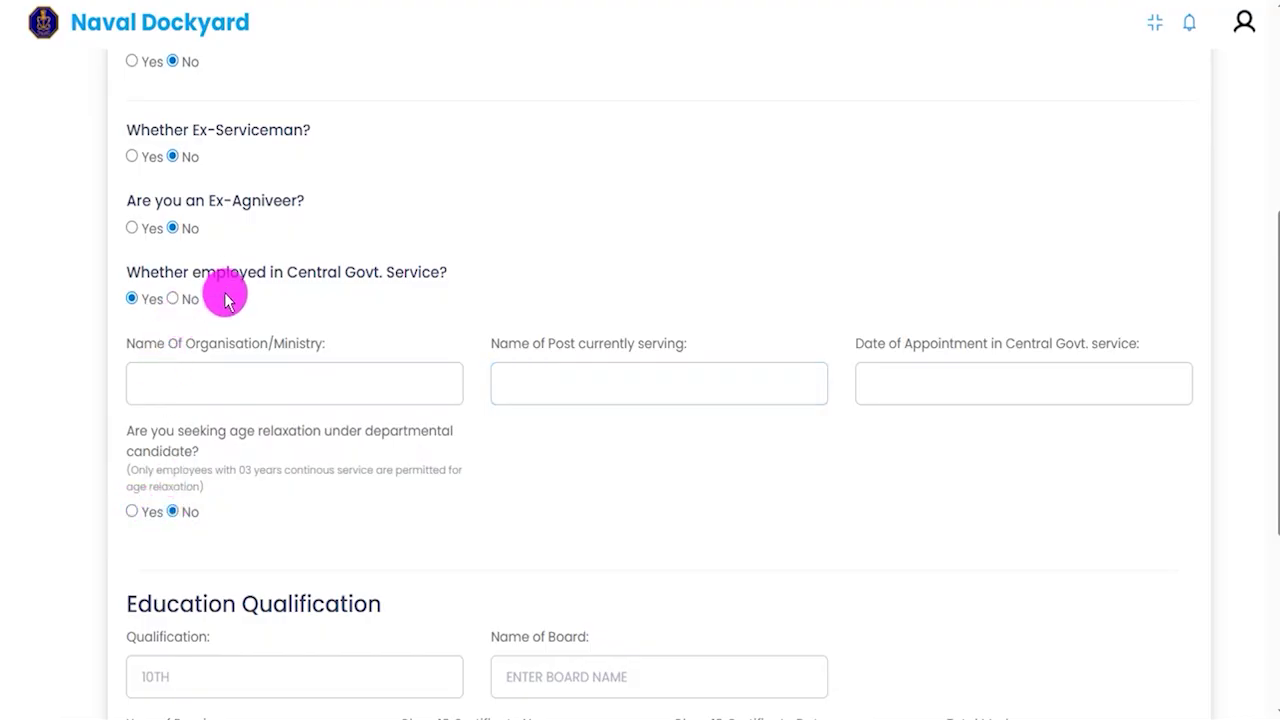
# Step: Highlight the wording of the Central Govt. Service question and change its answer to No
pyautogui.moveTo(226, 279); pyautogui.dragTo(362, 272)
pyautogui.click(172, 300)
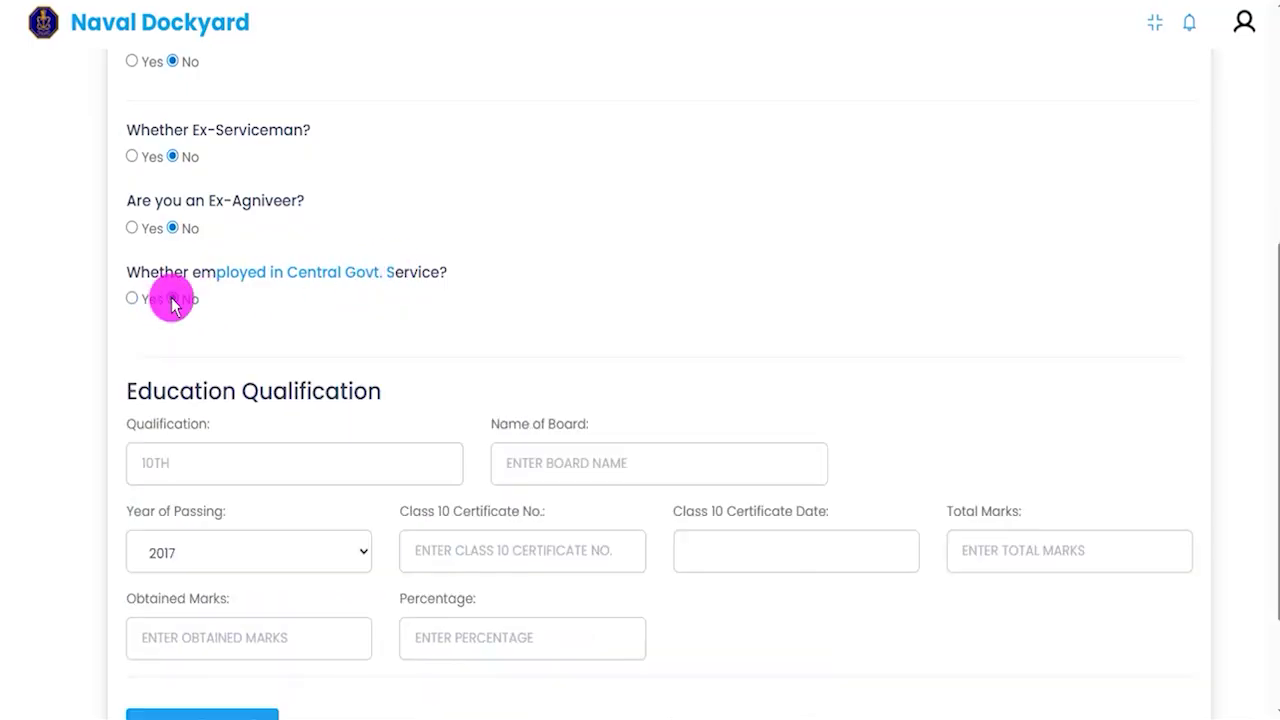
pyautogui.click(390, 335)
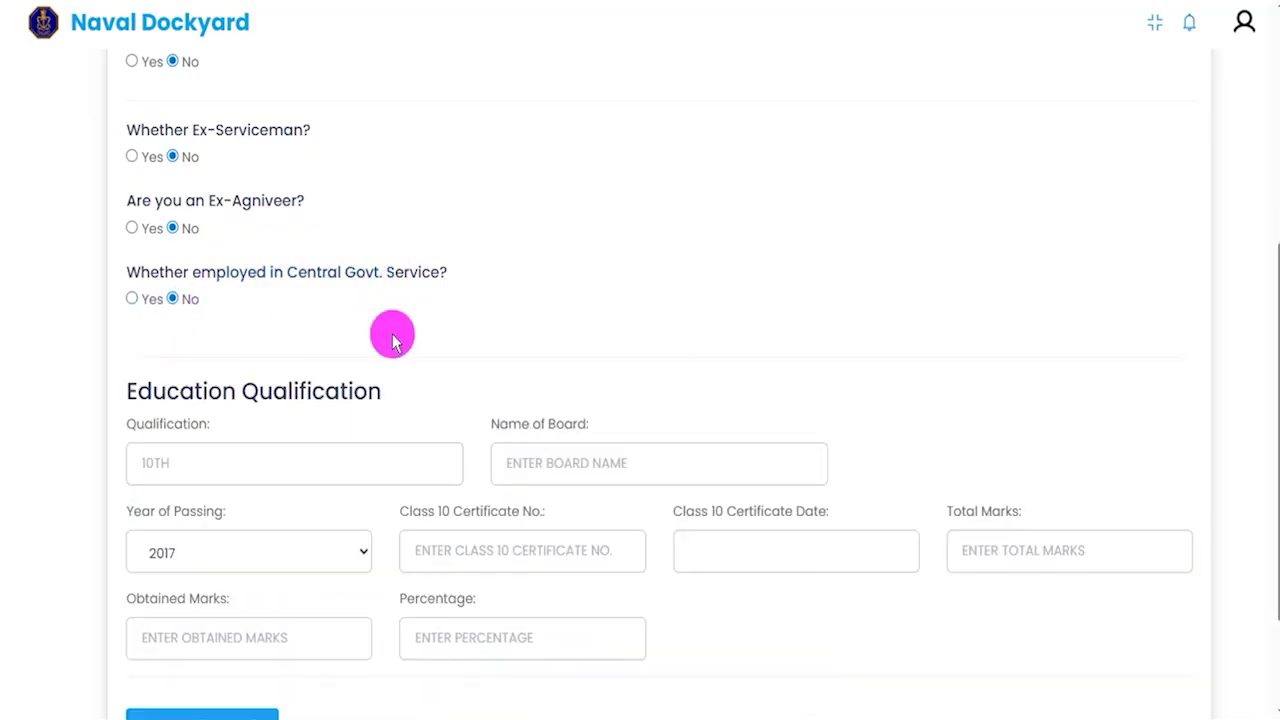
# Step: Highlight the Education Qualification heading and point out the 10TH qualification field
pyautogui.scroll(-2, 392, 340)
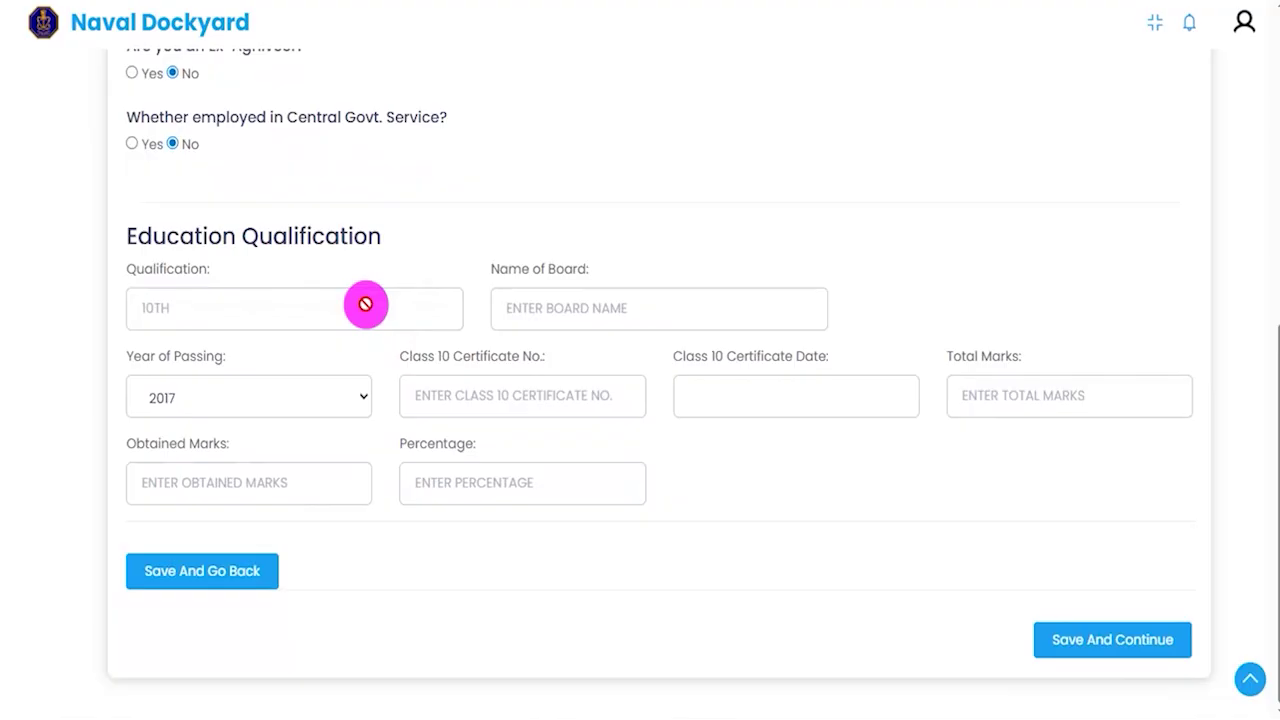
pyautogui.moveTo(136, 234); pyautogui.dragTo(300, 234)
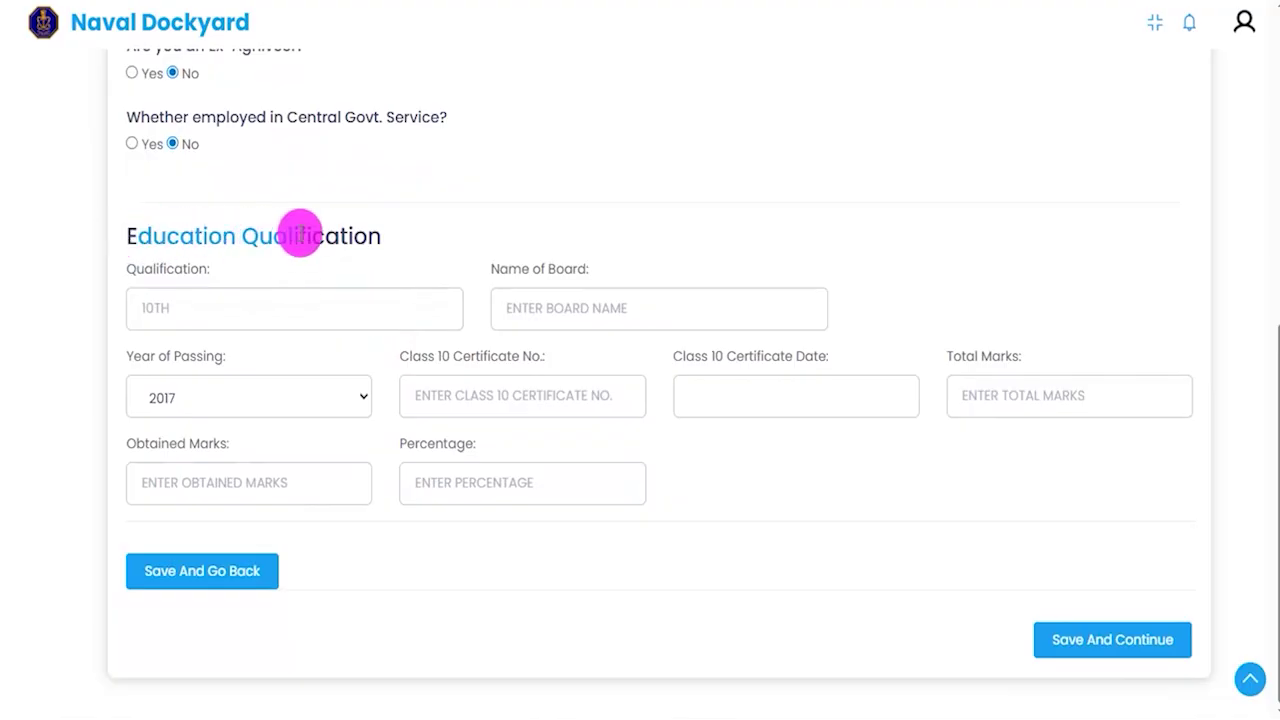
pyautogui.click(262, 305)
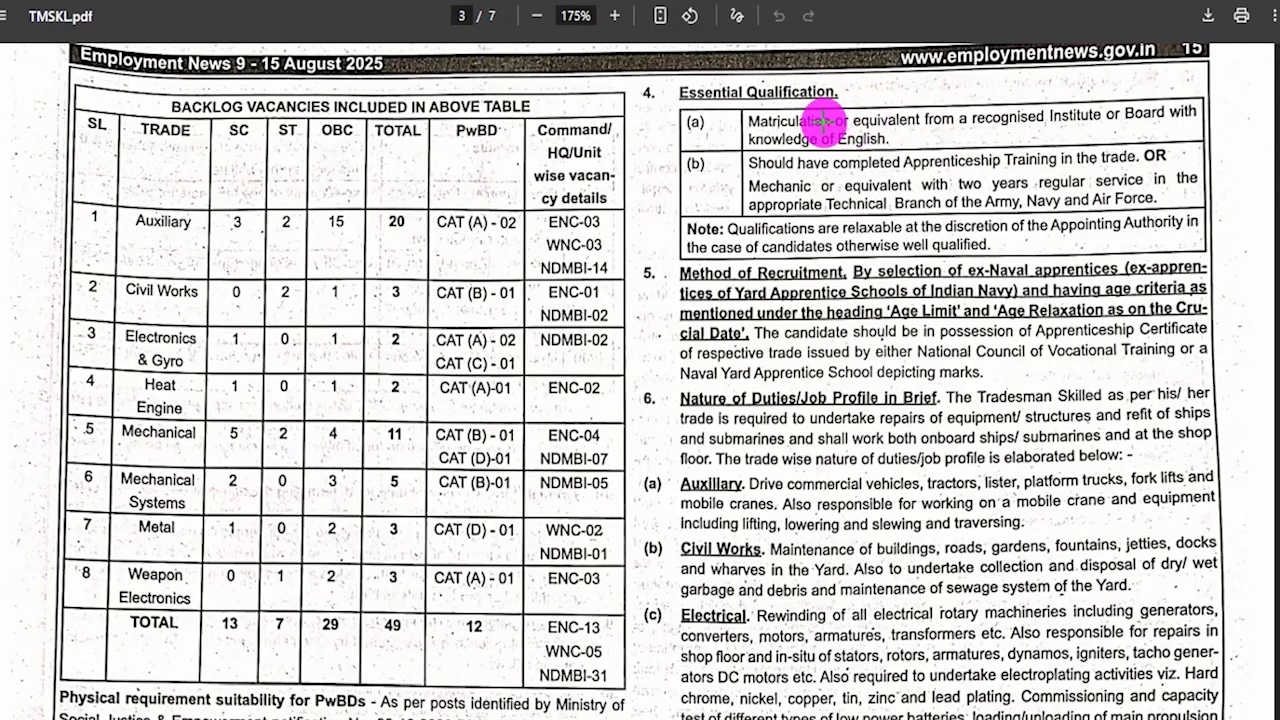
# Step: Switch to TMSKL.pdf and mark the matriculation, equivalent, recognised institute, English knowledge and completed apprenticeship requirements under Essential Qualification
pyautogui.moveTo(805, 125)
pyautogui.mouseDown()
pyautogui.moveTo(838, 99)
pyautogui.moveTo(913, 88)
pyautogui.mouseUp()
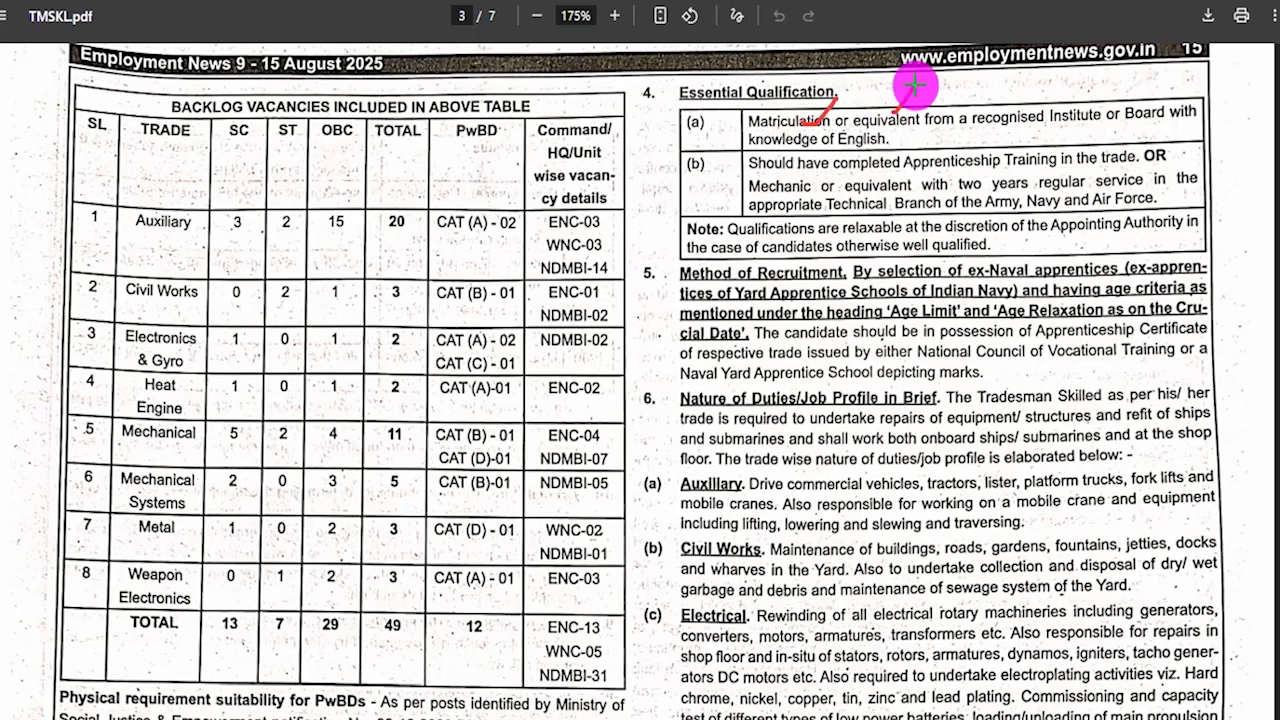
pyautogui.moveTo(1000, 128); pyautogui.dragTo(1045, 126)
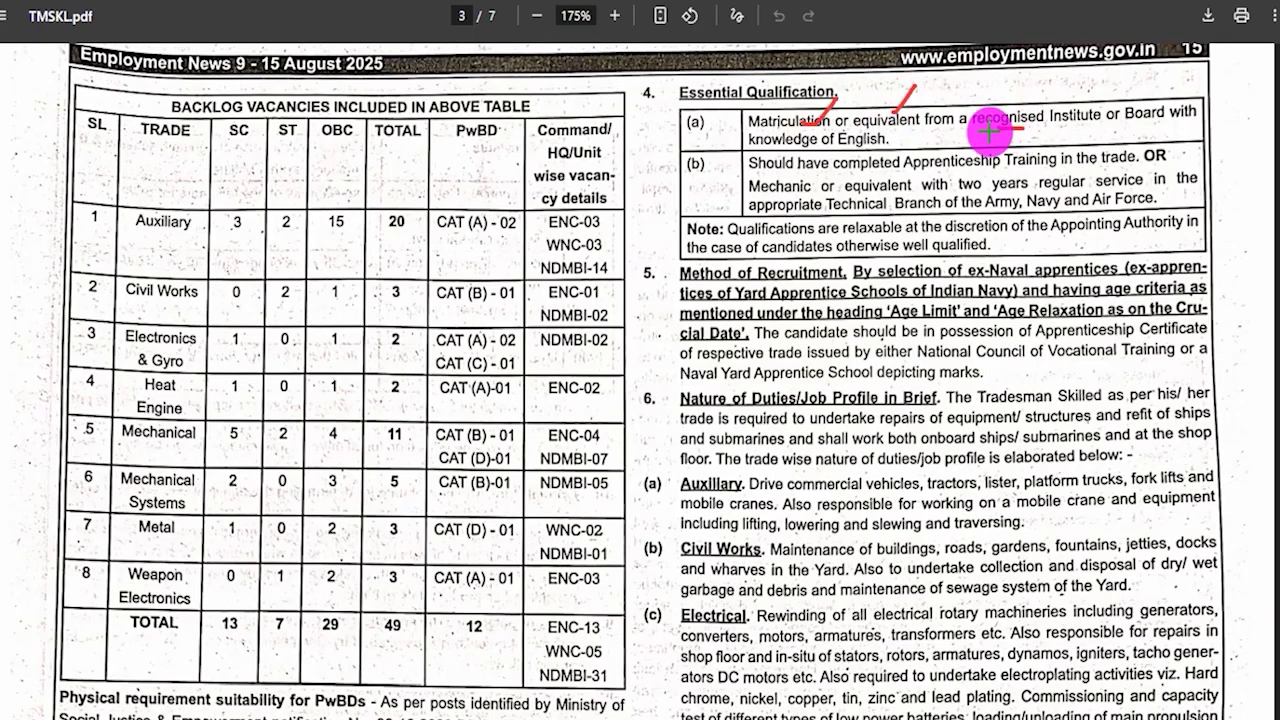
pyautogui.moveTo(909, 138); pyautogui.dragTo(924, 142)
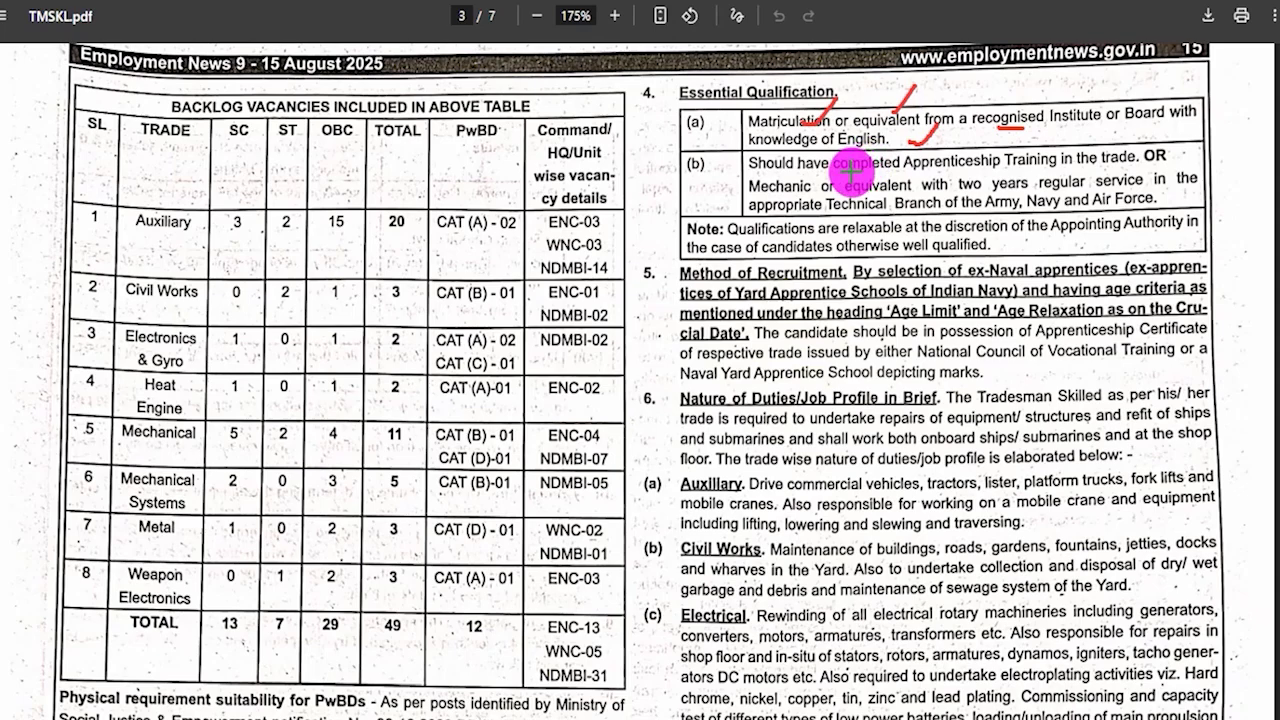
pyautogui.moveTo(836, 171); pyautogui.dragTo(898, 168)
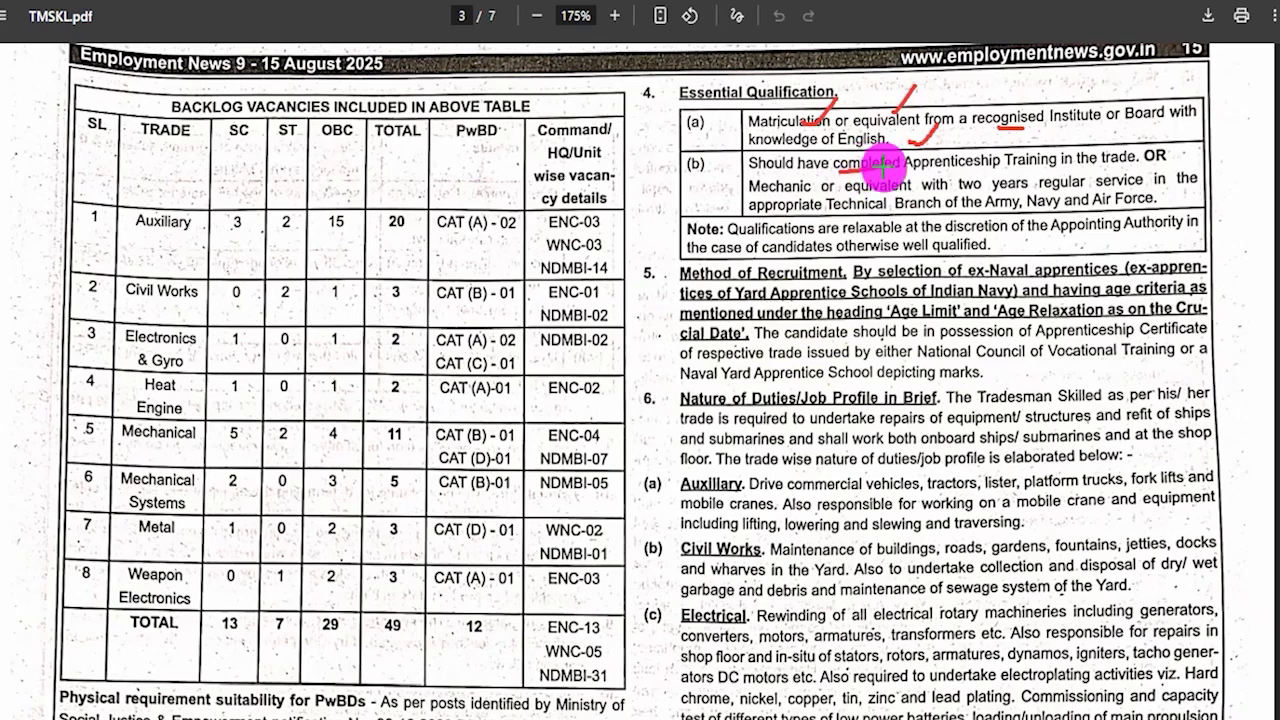
pyautogui.moveTo(1084, 152); pyautogui.dragTo(1100, 148)
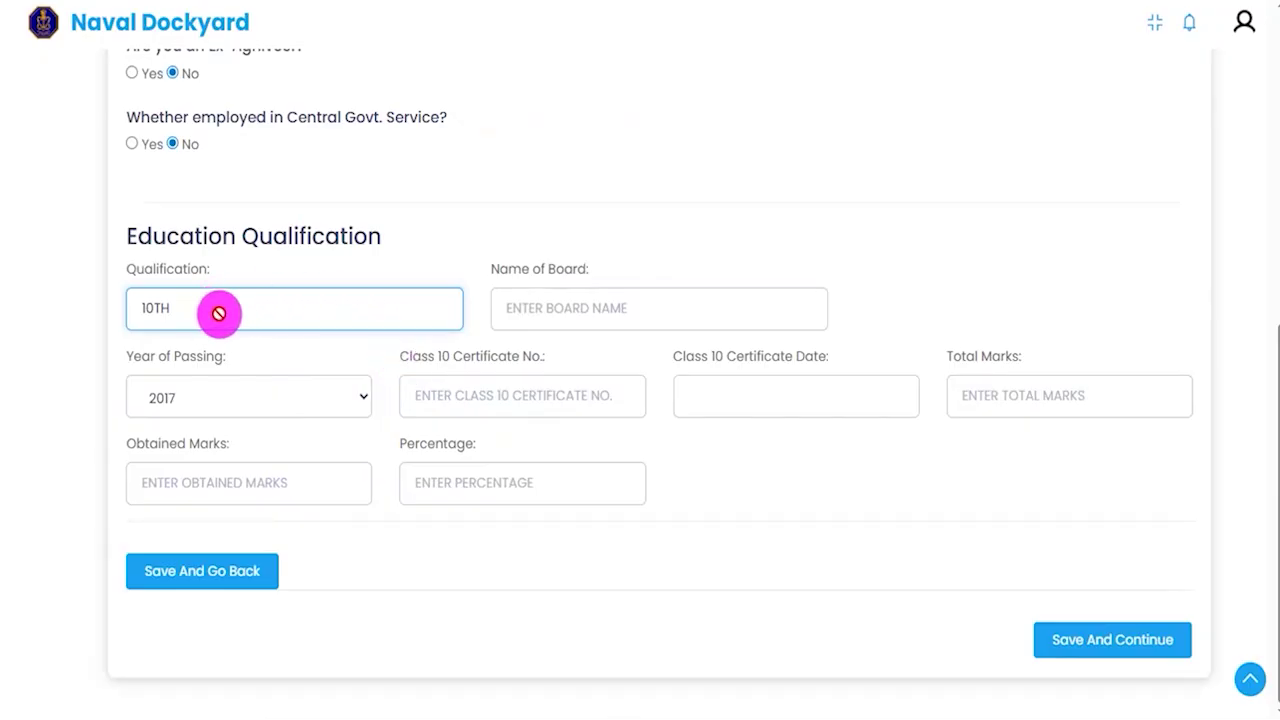
# Step: Back in the application form, enter CBSE as the board name and keep 2017 as the year of passing
pyautogui.click(557, 305)
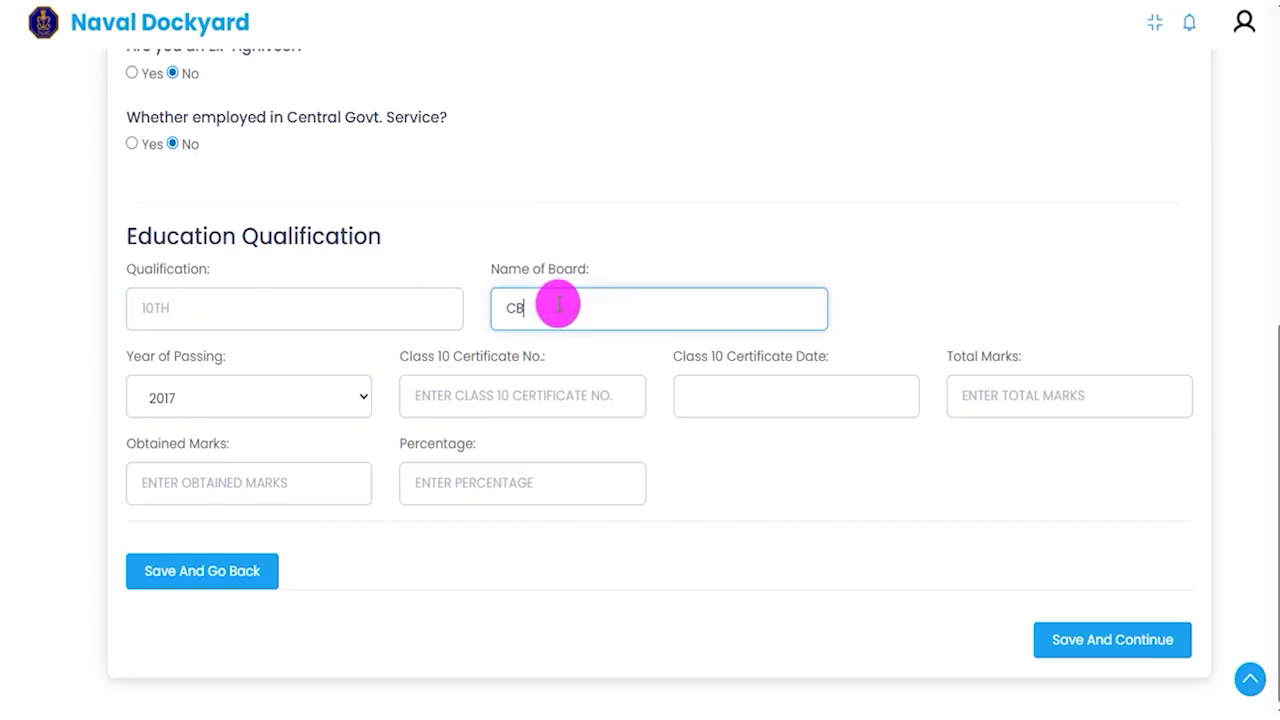
pyautogui.write('CBSE')
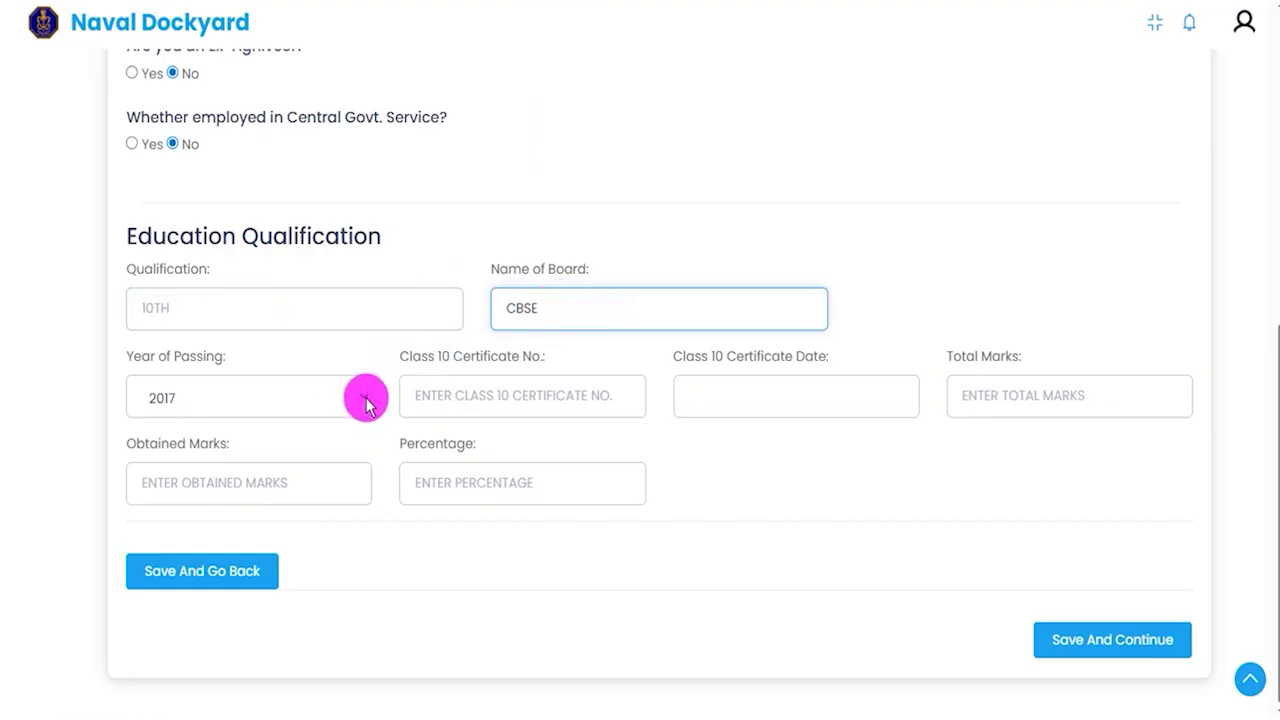
pyautogui.click(365, 400)
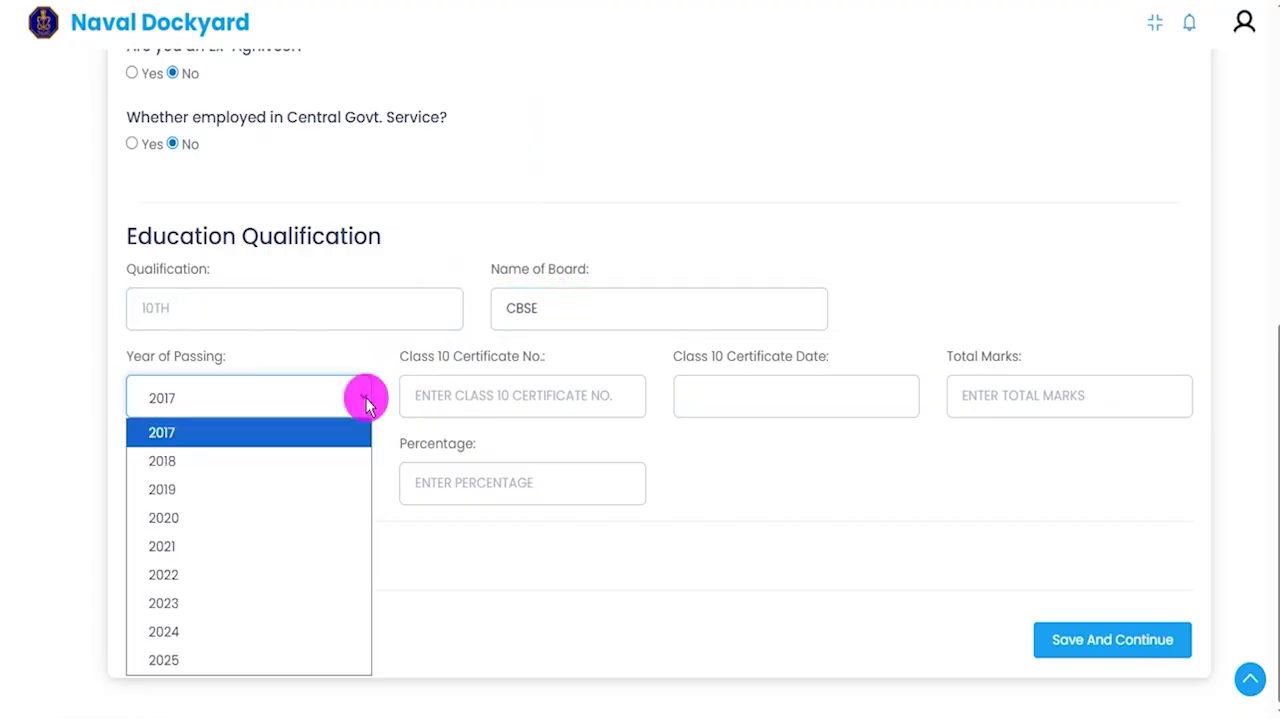
pyautogui.click(365, 400)
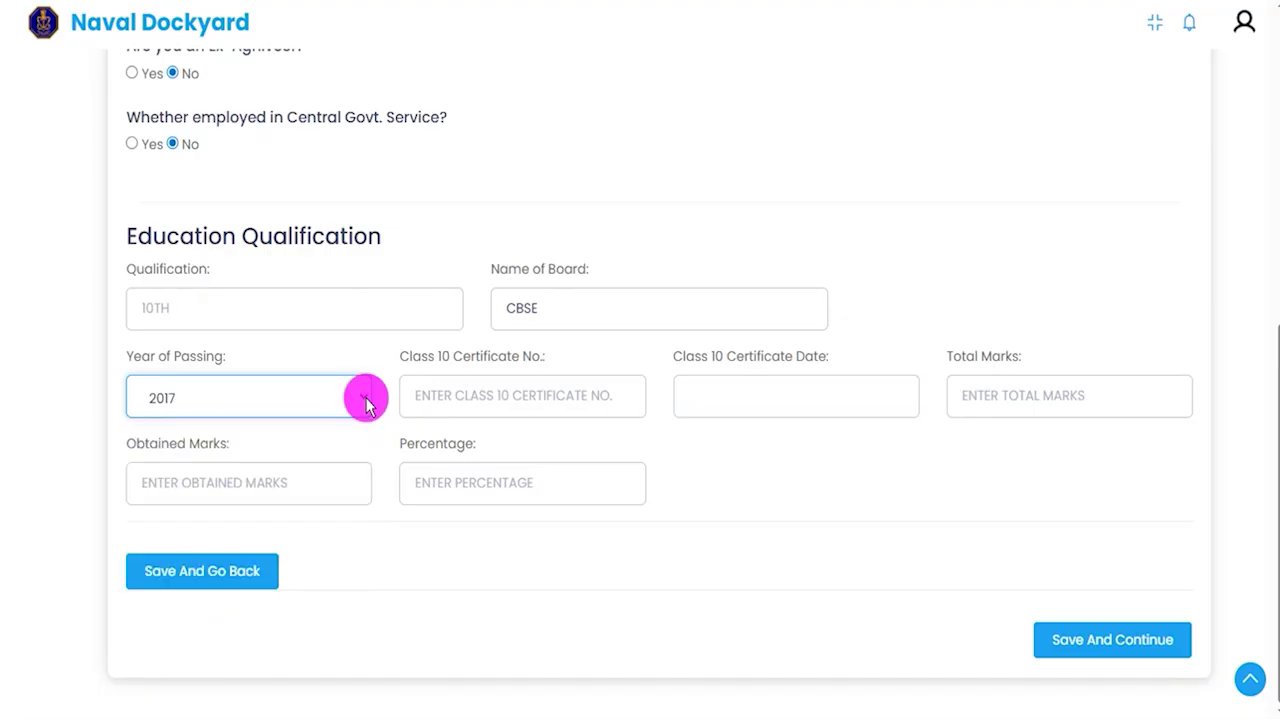
# Step: Point out the Class 10 certificate number field and the certificate date calendar, leaving both empty
pyautogui.click(510, 395)
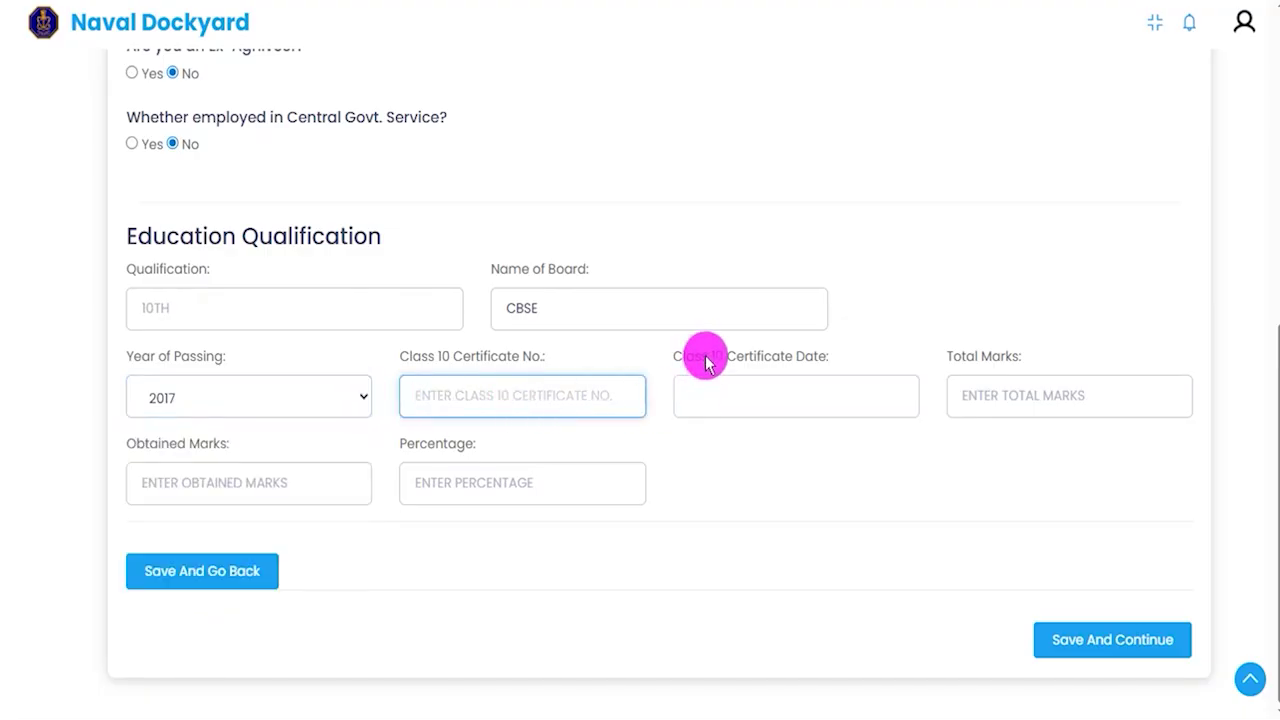
pyautogui.click(791, 395)
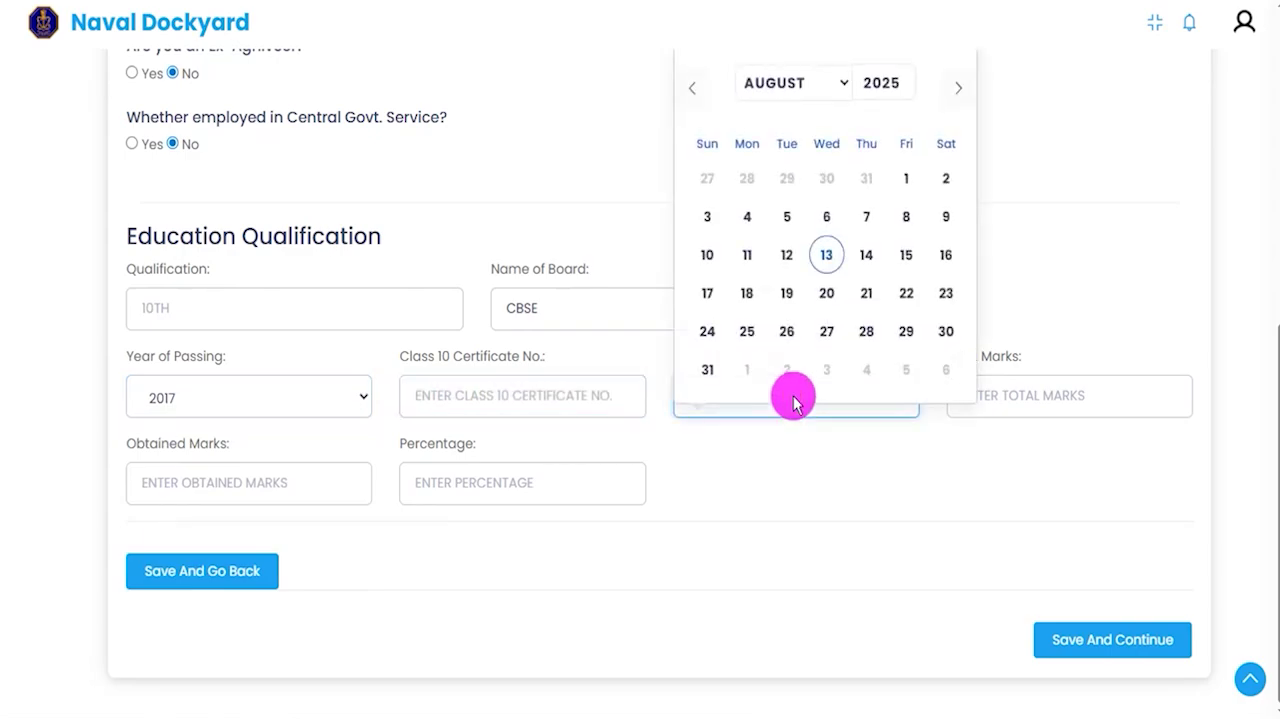
pyautogui.click(832, 460)
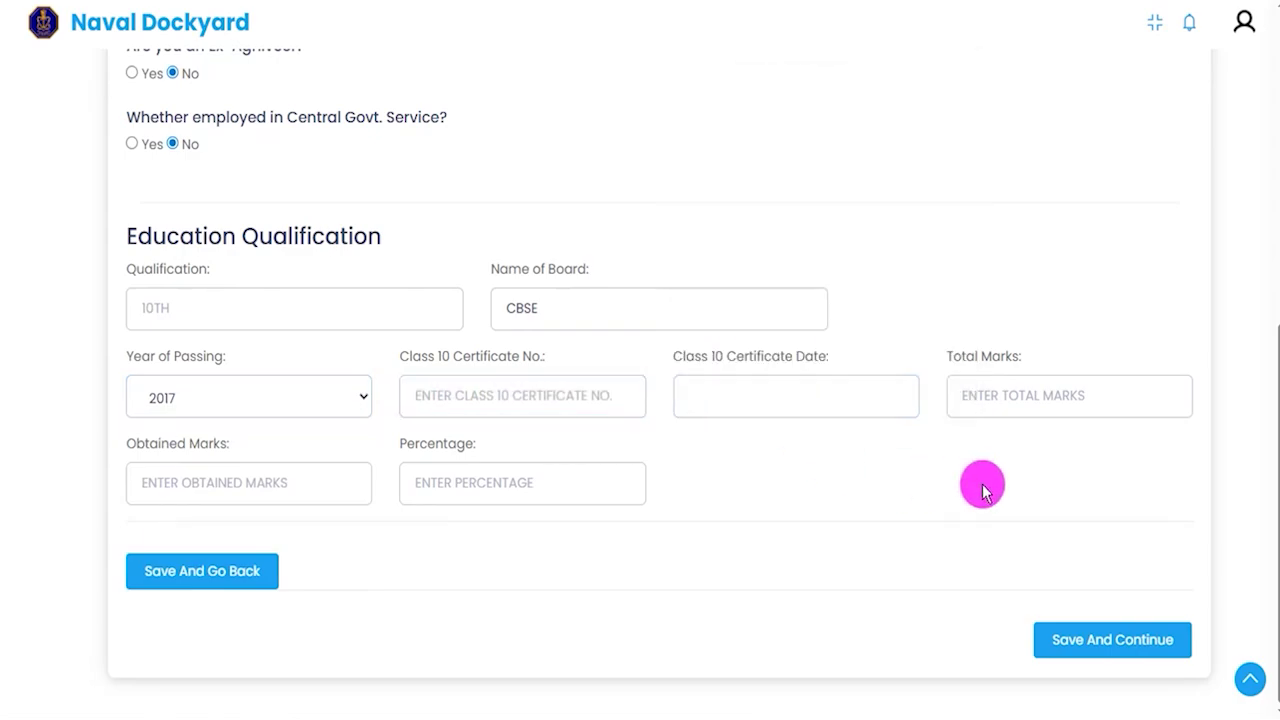
# Step: Enter 600 total marks and 450 obtained marks for Class 10, and save the page to continue to the photo and document uploads
pyautogui.click(1000, 393)
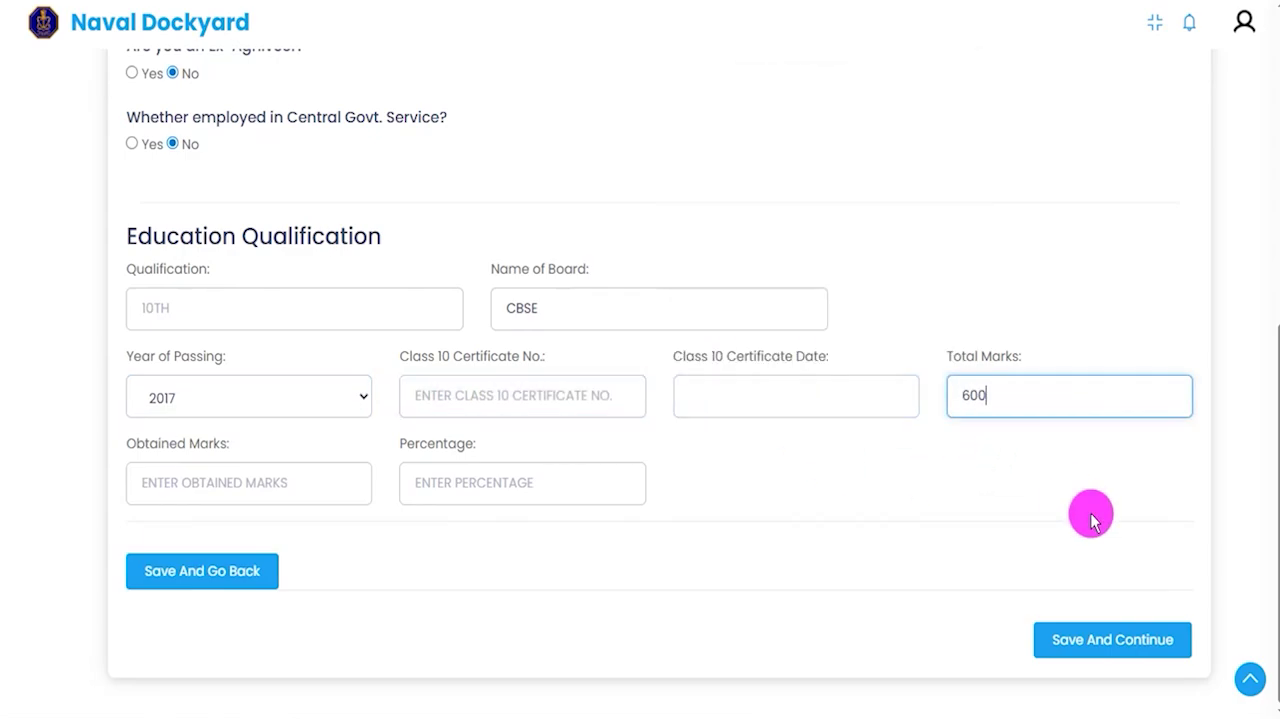
pyautogui.click(275, 482)
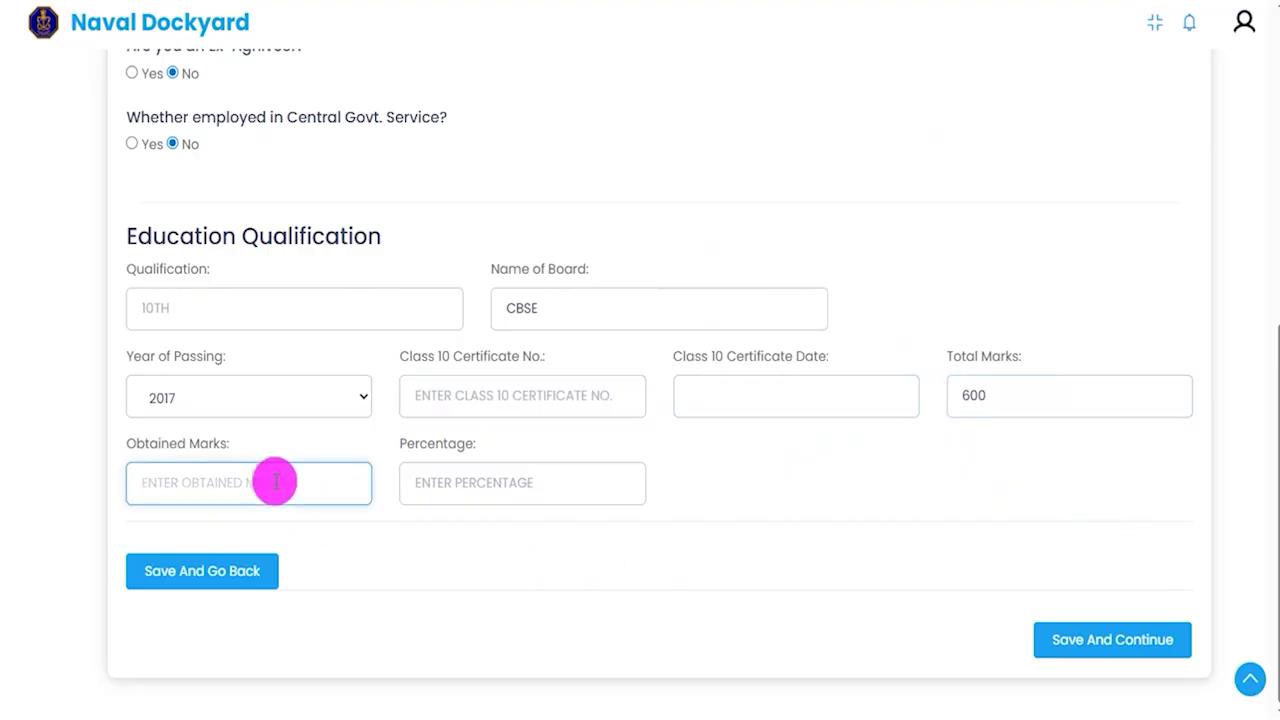
pyautogui.write('45')
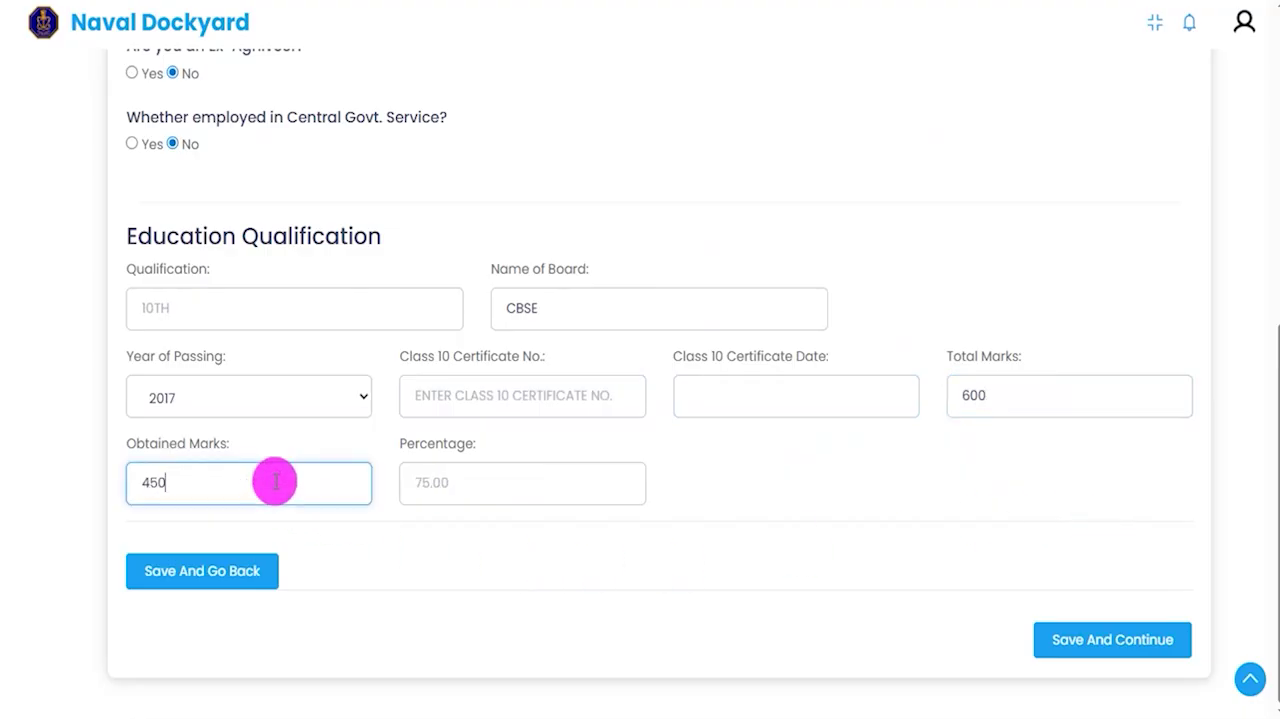
pyautogui.write('0')
pyautogui.click(768, 517)
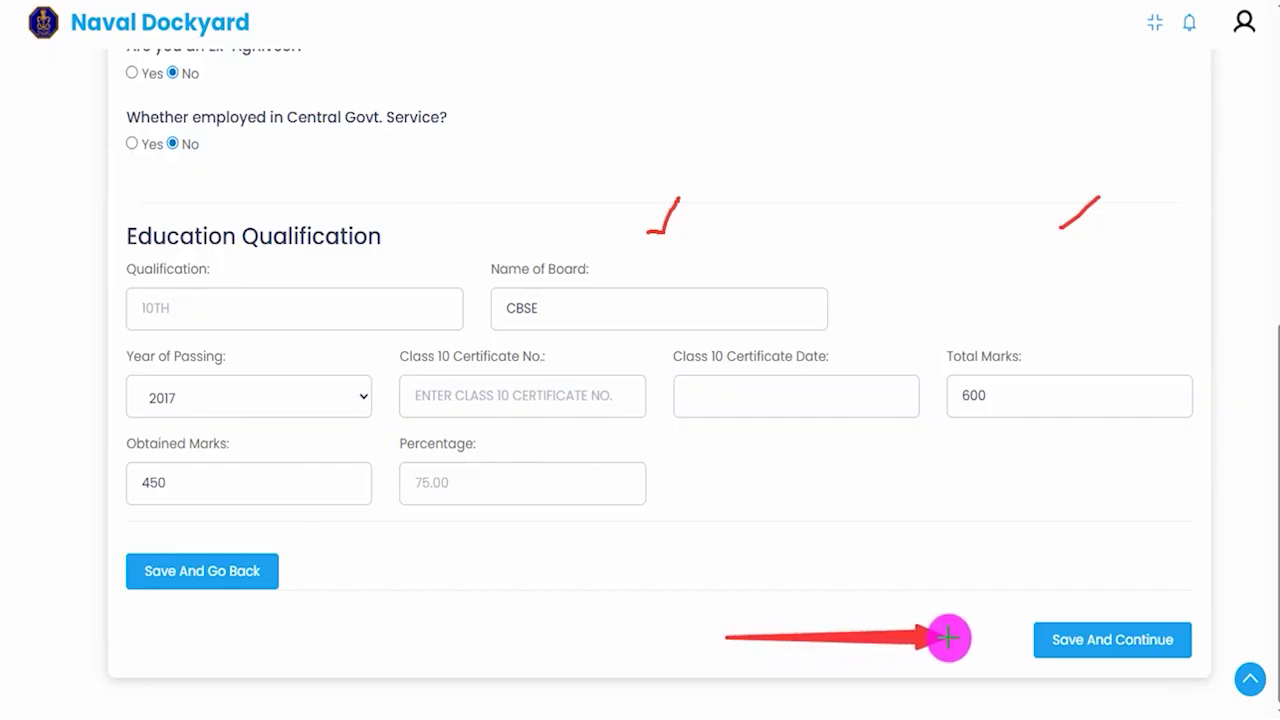
pyautogui.click(1050, 641)
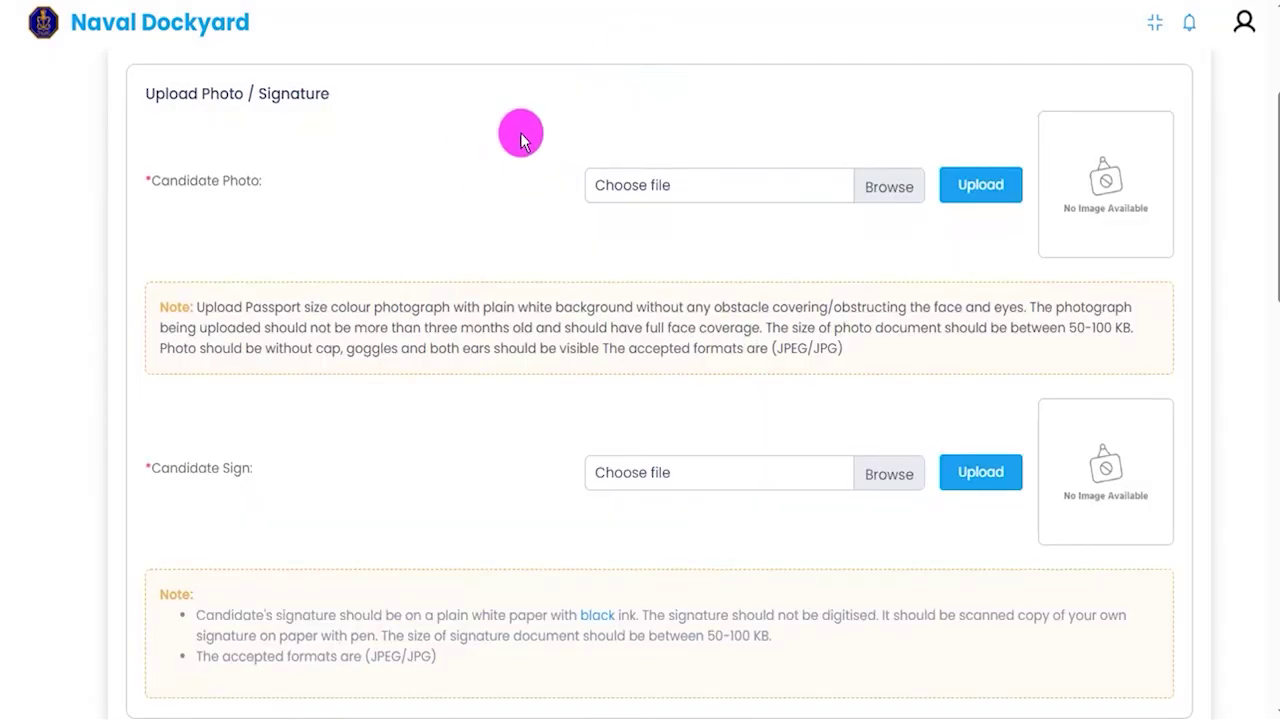
# Step: Tick the candidate photo and sign labels, and underline both 50-100 KB size limits and the signature's JPEG/JPG format
pyautogui.moveTo(309, 178); pyautogui.dragTo(368, 135)
pyautogui.moveTo(268, 468); pyautogui.dragTo(335, 427)
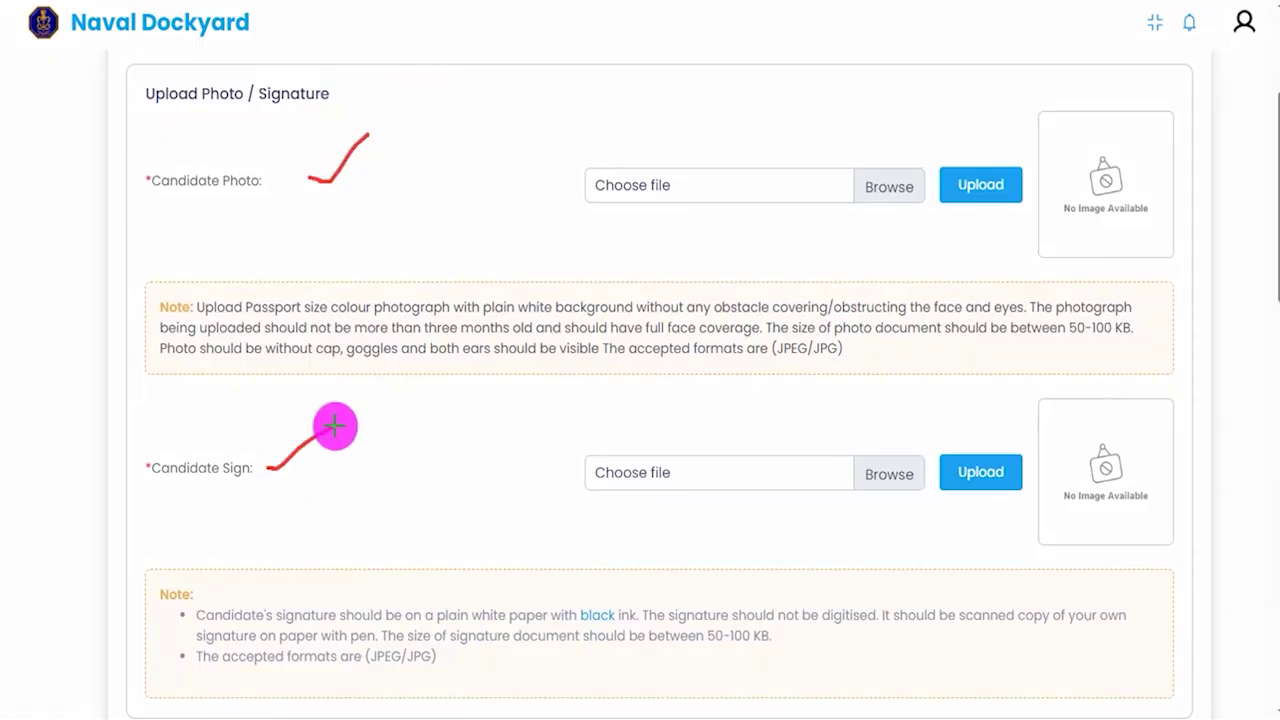
pyautogui.moveTo(1070, 339); pyautogui.dragTo(1141, 337)
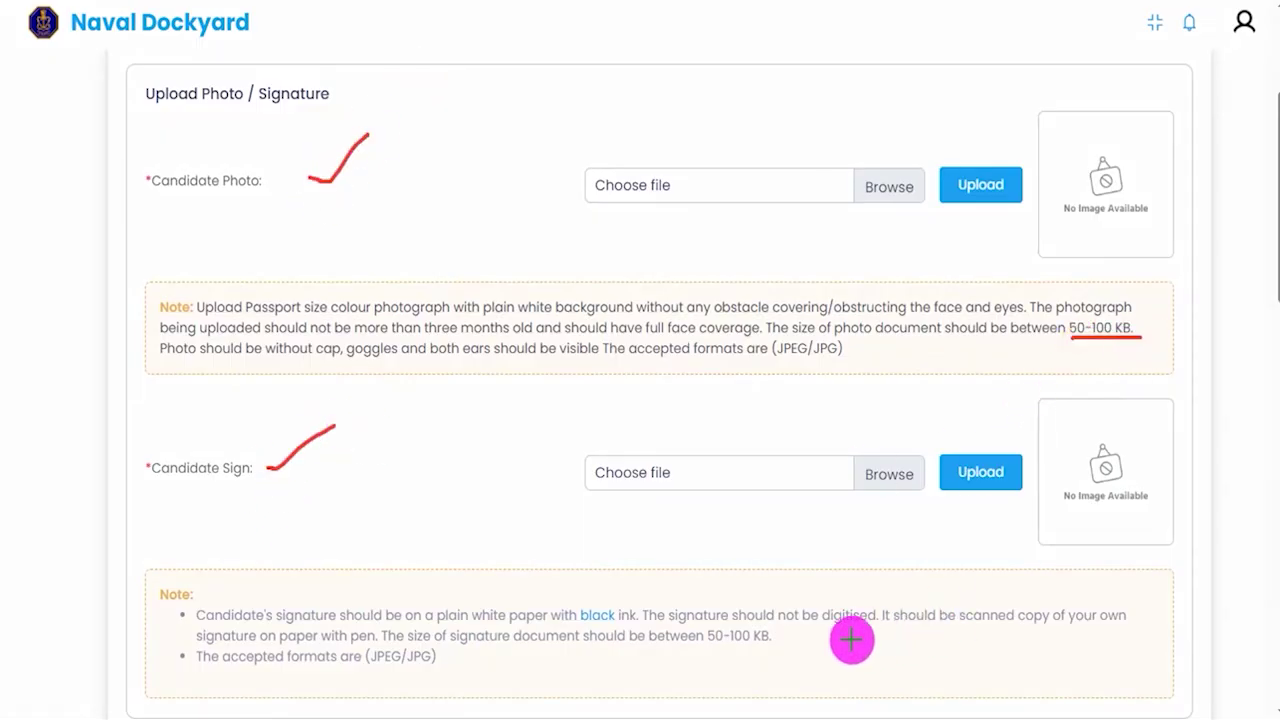
pyautogui.moveTo(717, 645); pyautogui.dragTo(795, 645)
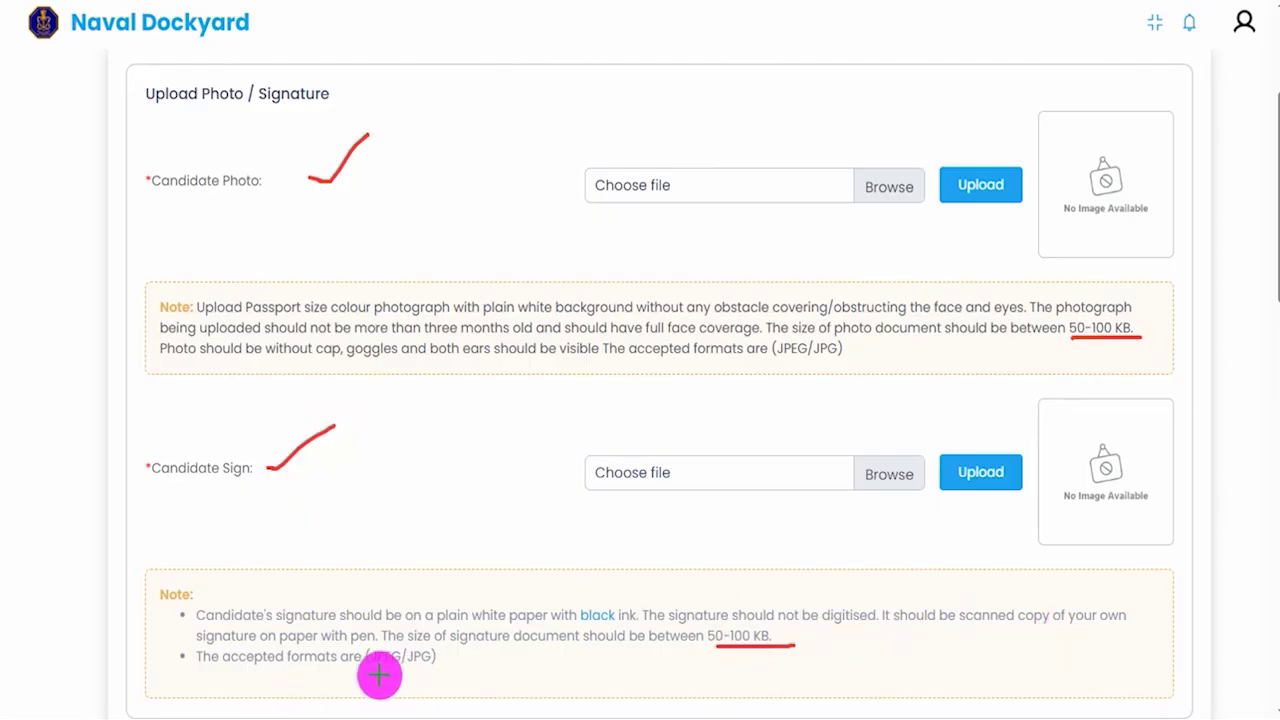
pyautogui.moveTo(366, 668); pyautogui.dragTo(427, 671)
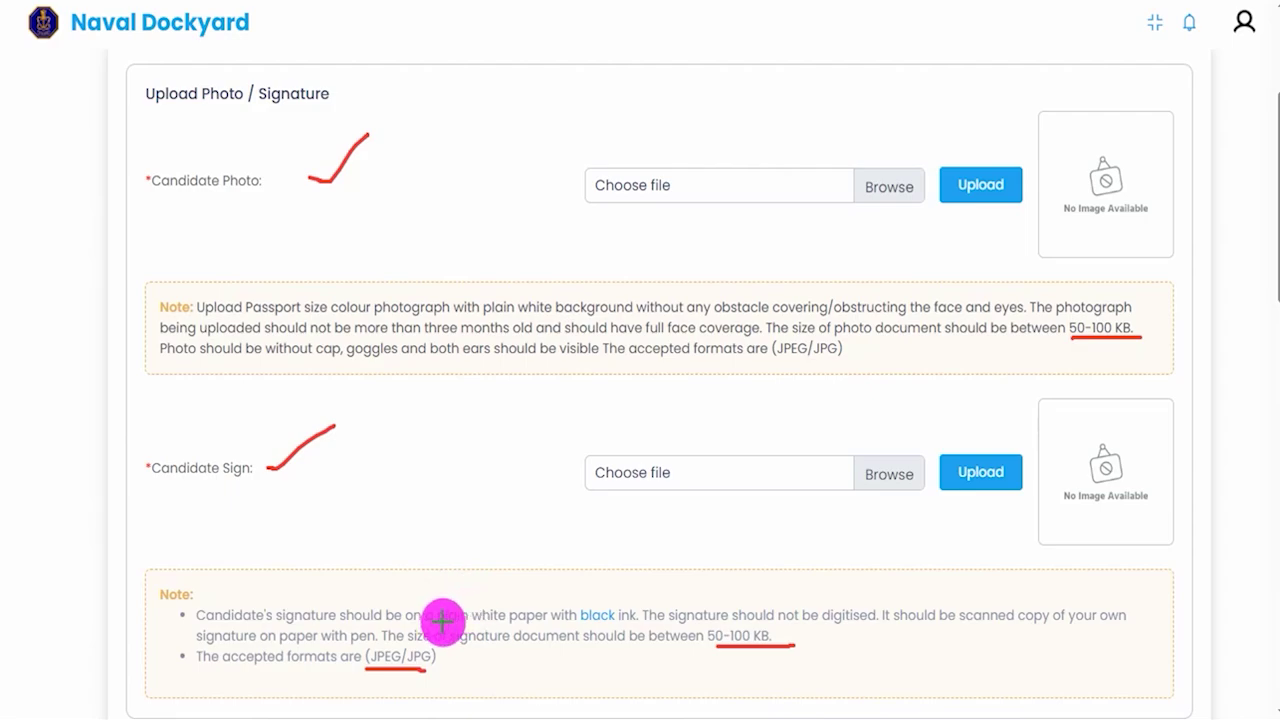
# Step: Underline the plain white paper and black ink requirements for the signature and the three-month age limit for the photo
pyautogui.moveTo(437, 623); pyautogui.dragTo(486, 622)
pyautogui.moveTo(580, 623); pyautogui.dragTo(614, 623)
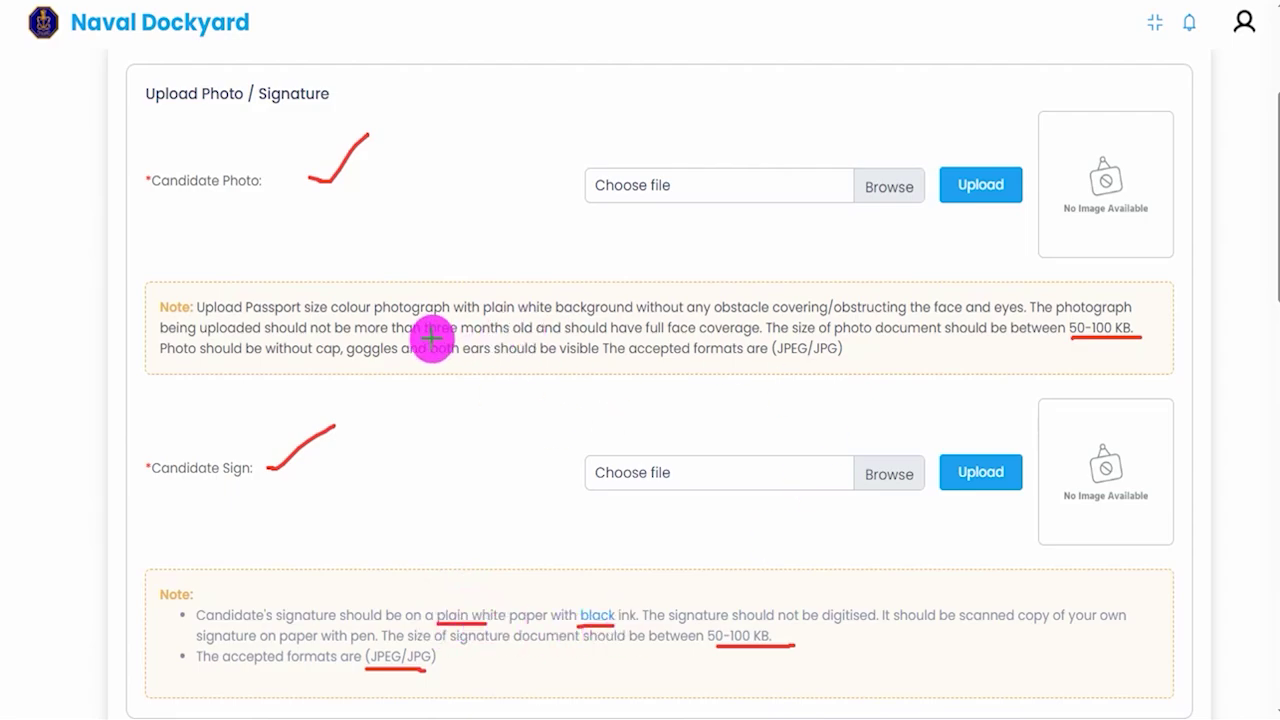
pyautogui.moveTo(429, 338); pyautogui.dragTo(509, 338)
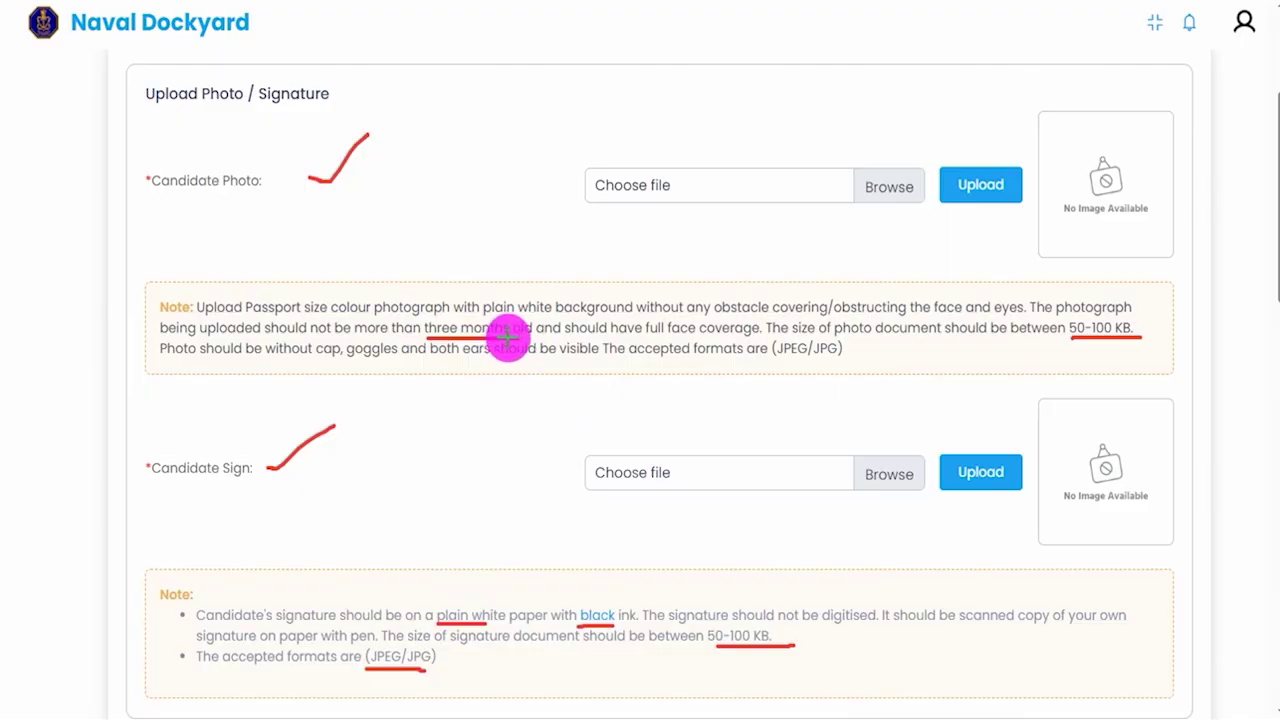
# Step: Mark the file selection and upload controls for both photo and signature, and clear all annotations
pyautogui.moveTo(897, 181); pyautogui.dragTo(929, 158)
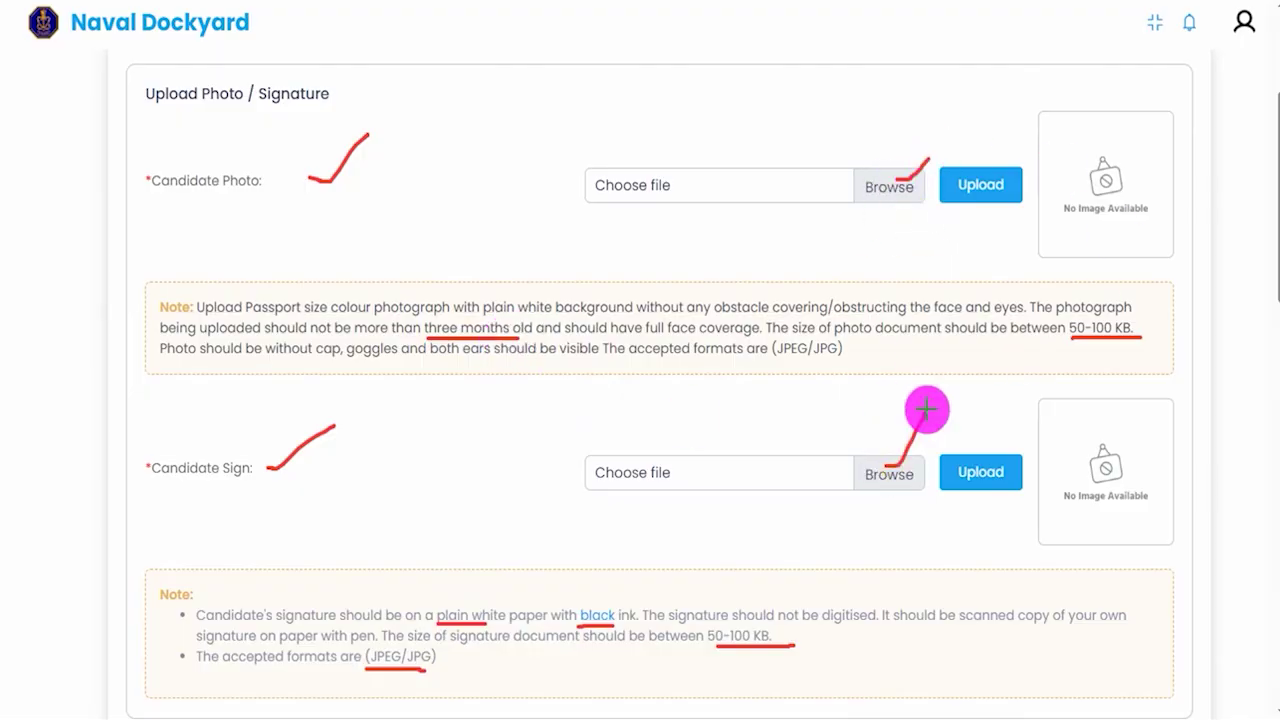
pyautogui.moveTo(1012, 188); pyautogui.dragTo(1031, 170)
pyautogui.moveTo(1013, 466); pyautogui.dragTo(1045, 413)
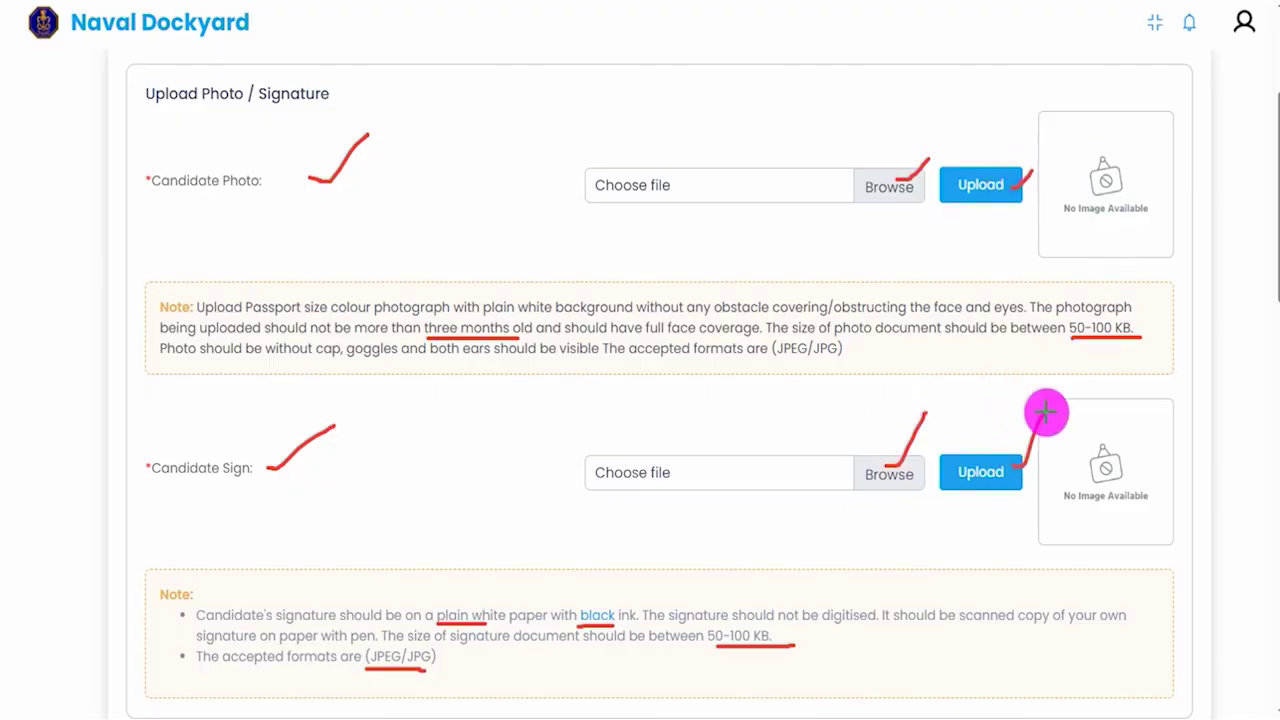
pyautogui.press('Escape')
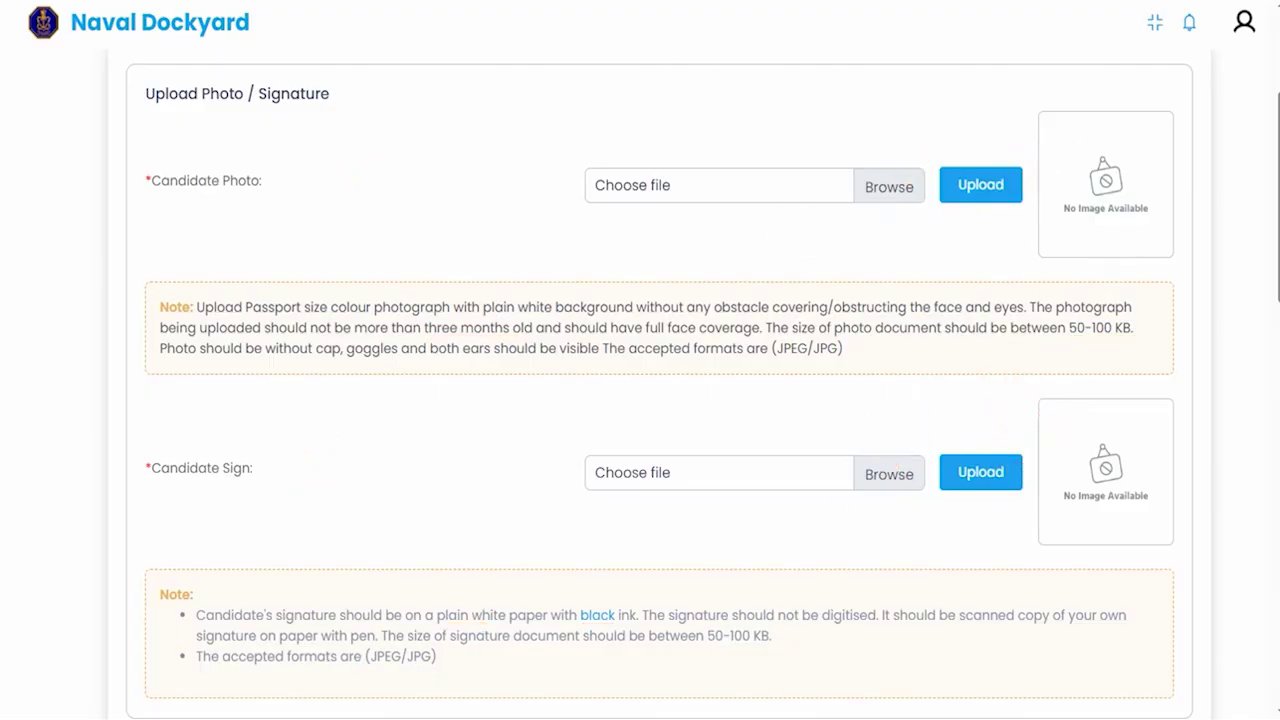
# Step: Review the required documents, highlighting the Aadhaar ID proof, 10th/SSC marksheet and Dockyard Apprenticeship Certificate labels and the 400 KB file limit
pyautogui.scroll(-8, 485, 430)
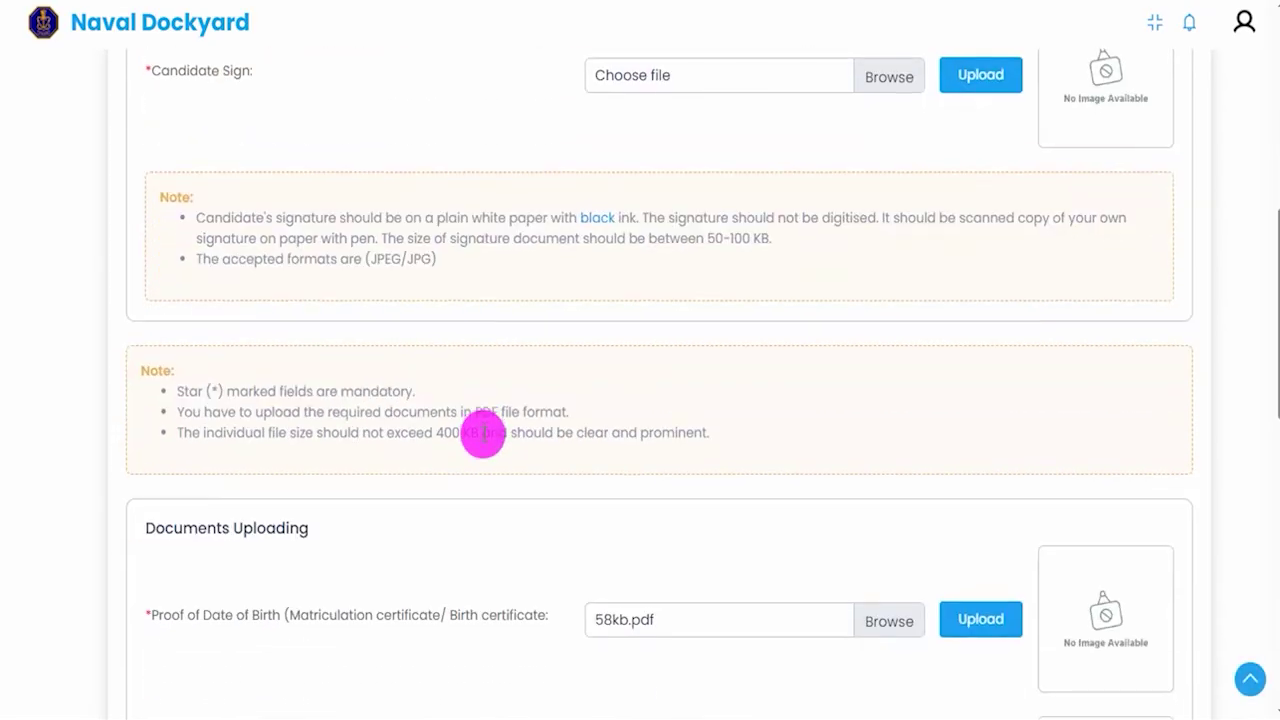
pyautogui.scroll(-1, 486, 405)
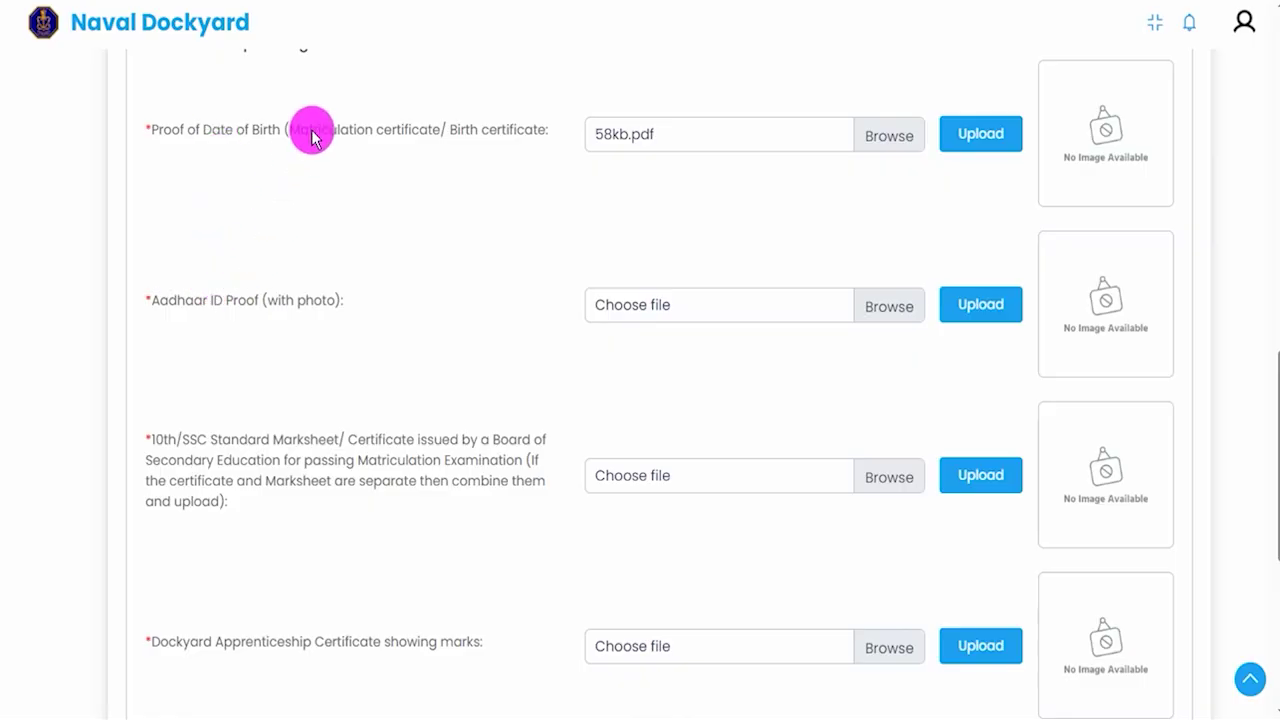
pyautogui.scroll(1, 347, 148)
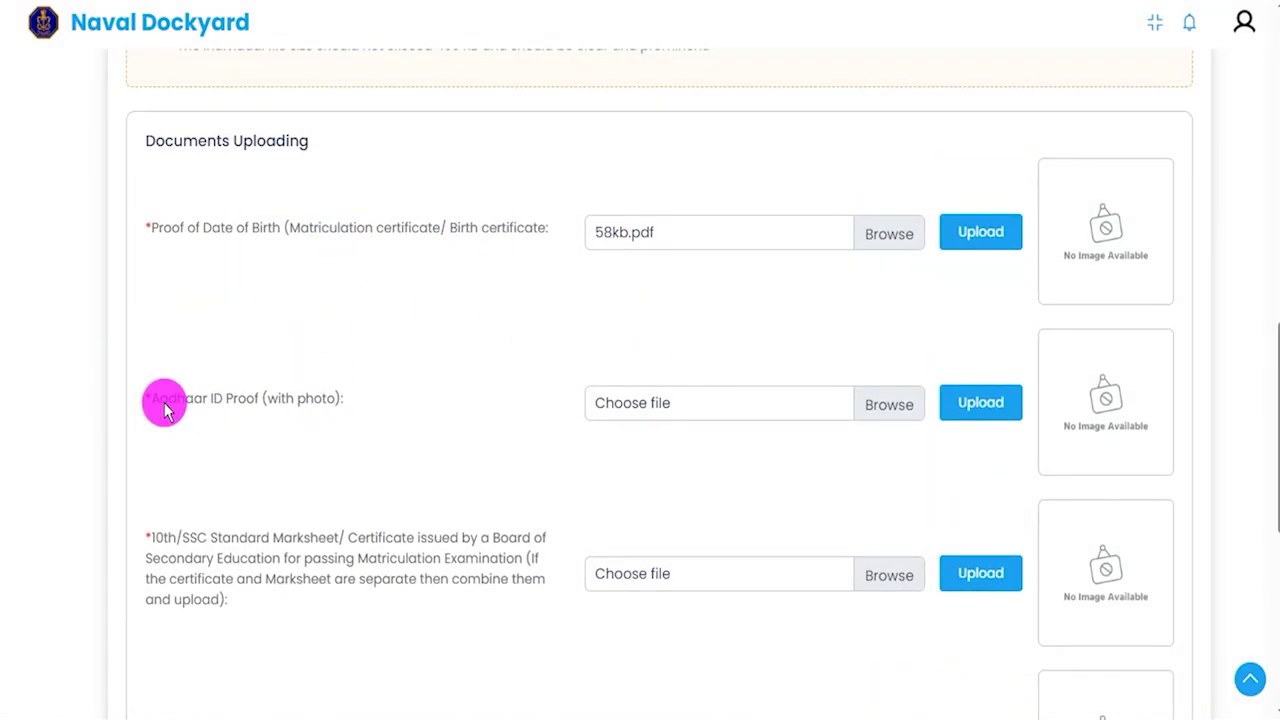
pyautogui.moveTo(158, 405); pyautogui.dragTo(245, 405)
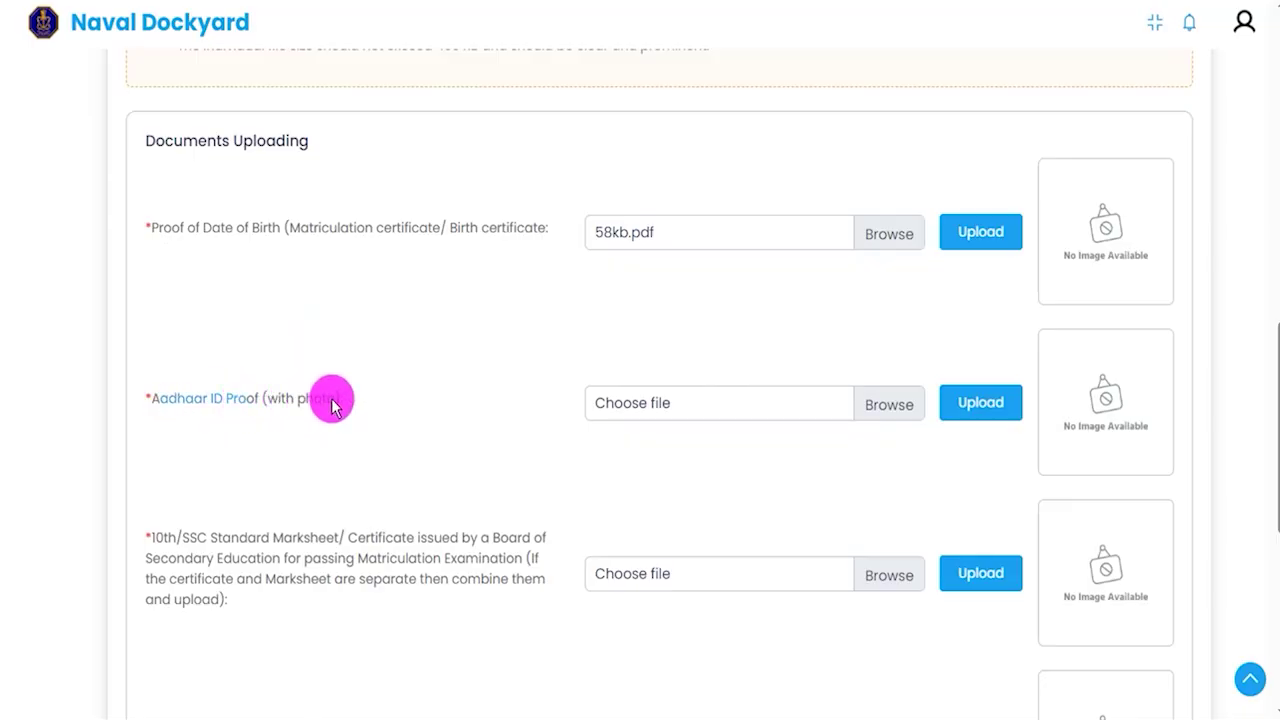
pyautogui.moveTo(177, 535); pyautogui.dragTo(265, 537)
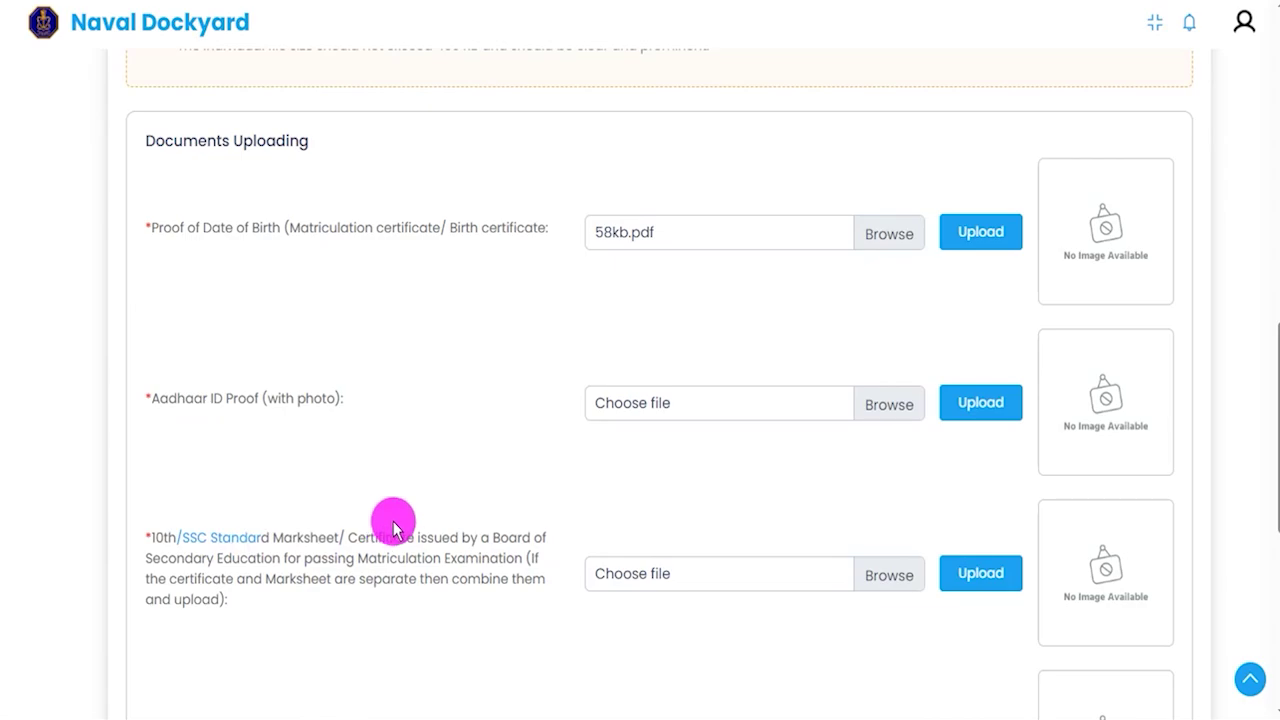
pyautogui.scroll(-2, 405, 500)
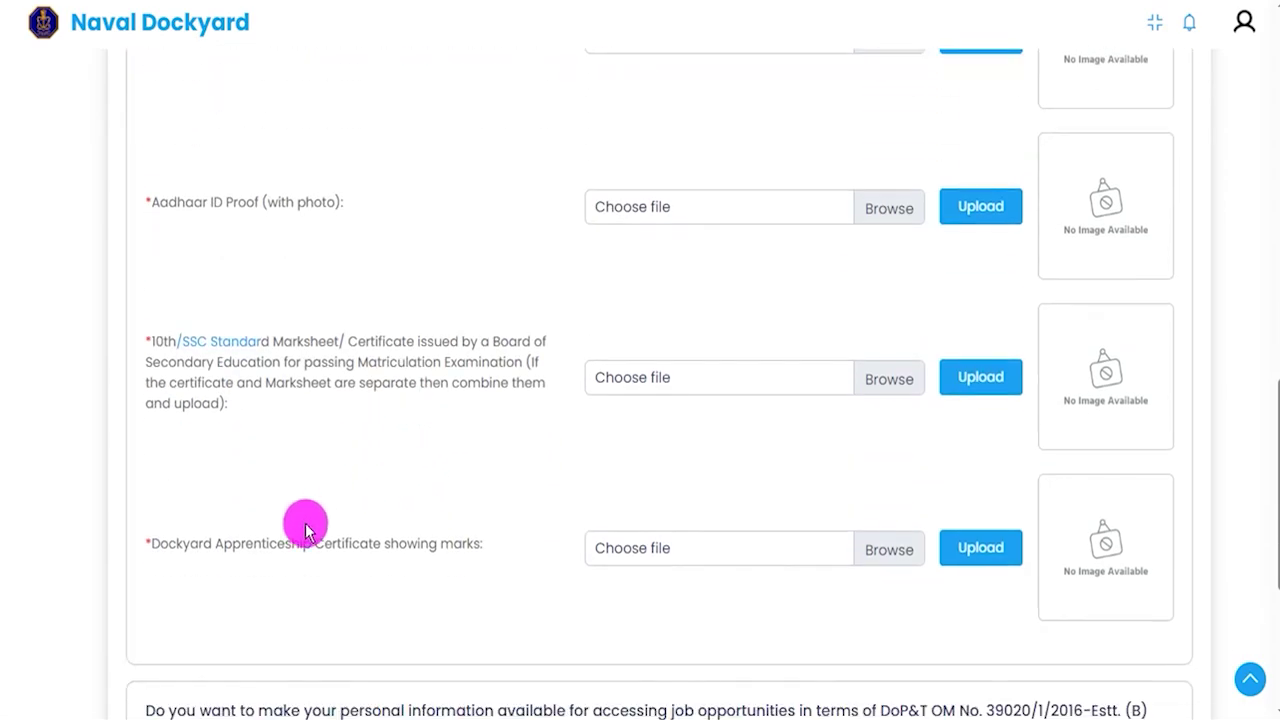
pyautogui.moveTo(182, 548); pyautogui.dragTo(352, 545)
pyautogui.scroll(1, 412, 470)
pyautogui.scroll(3, 415, 452)
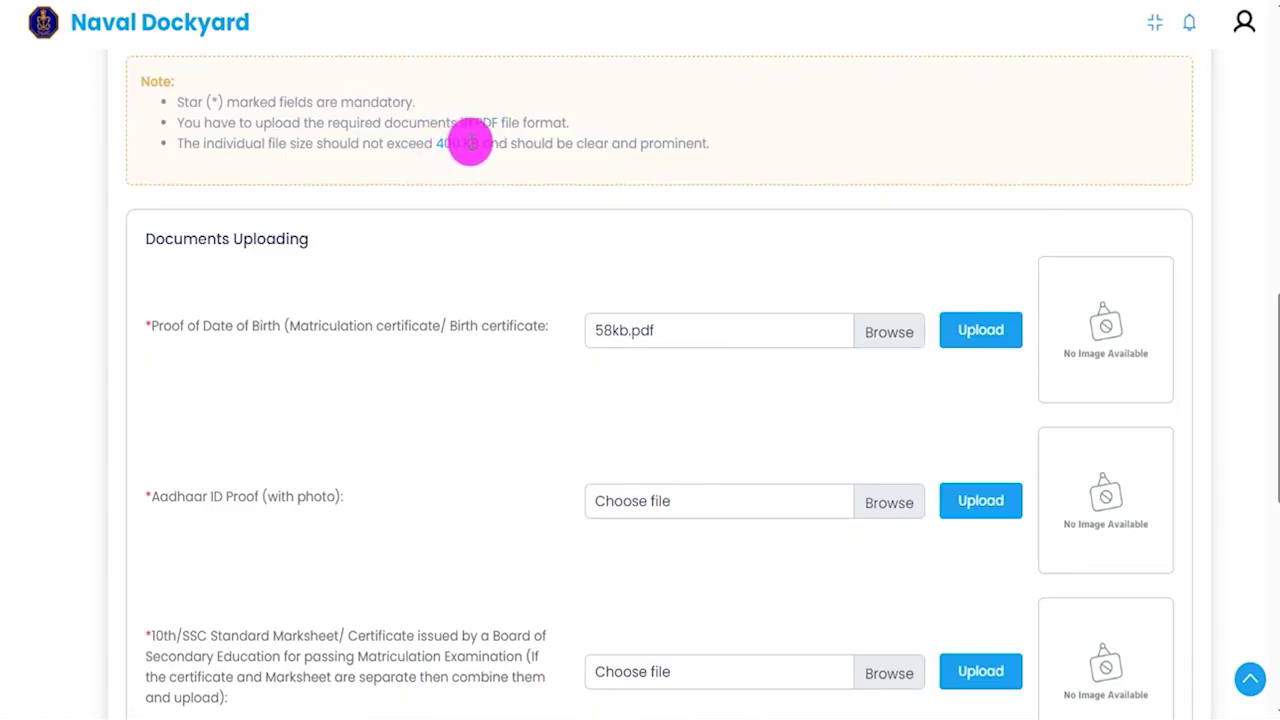
# Step: Tick the file selection and upload controls of all four required documents, and clear the marks
pyautogui.scroll(-2, 448, 272)
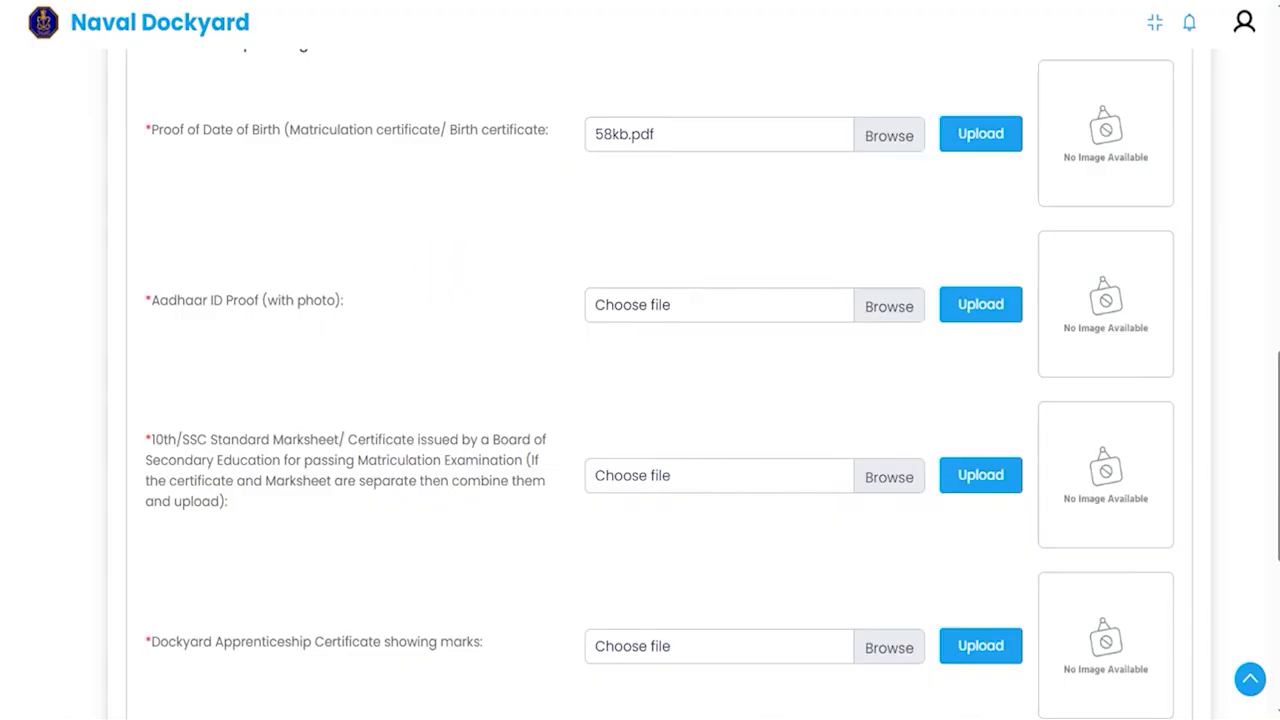
pyautogui.moveTo(866, 119); pyautogui.dragTo(886, 106)
pyautogui.moveTo(866, 291); pyautogui.dragTo(882, 283)
pyautogui.moveTo(877, 460); pyautogui.dragTo(895, 435)
pyautogui.moveTo(905, 636); pyautogui.dragTo(929, 594)
pyautogui.moveTo(1006, 131); pyautogui.dragTo(1040, 100)
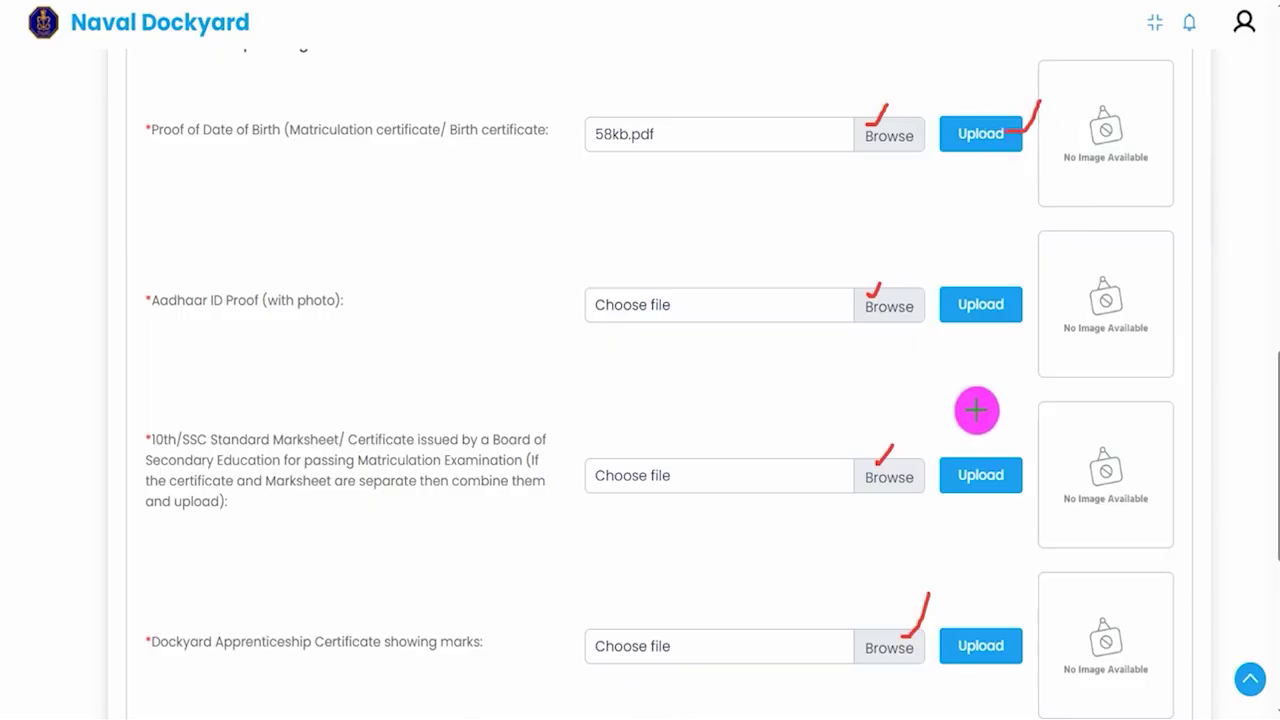
pyautogui.moveTo(1013, 303); pyautogui.dragTo(1046, 280)
pyautogui.moveTo(1009, 470); pyautogui.dragTo(1041, 438)
pyautogui.moveTo(1008, 638); pyautogui.dragTo(1046, 590)
pyautogui.press('Escape')
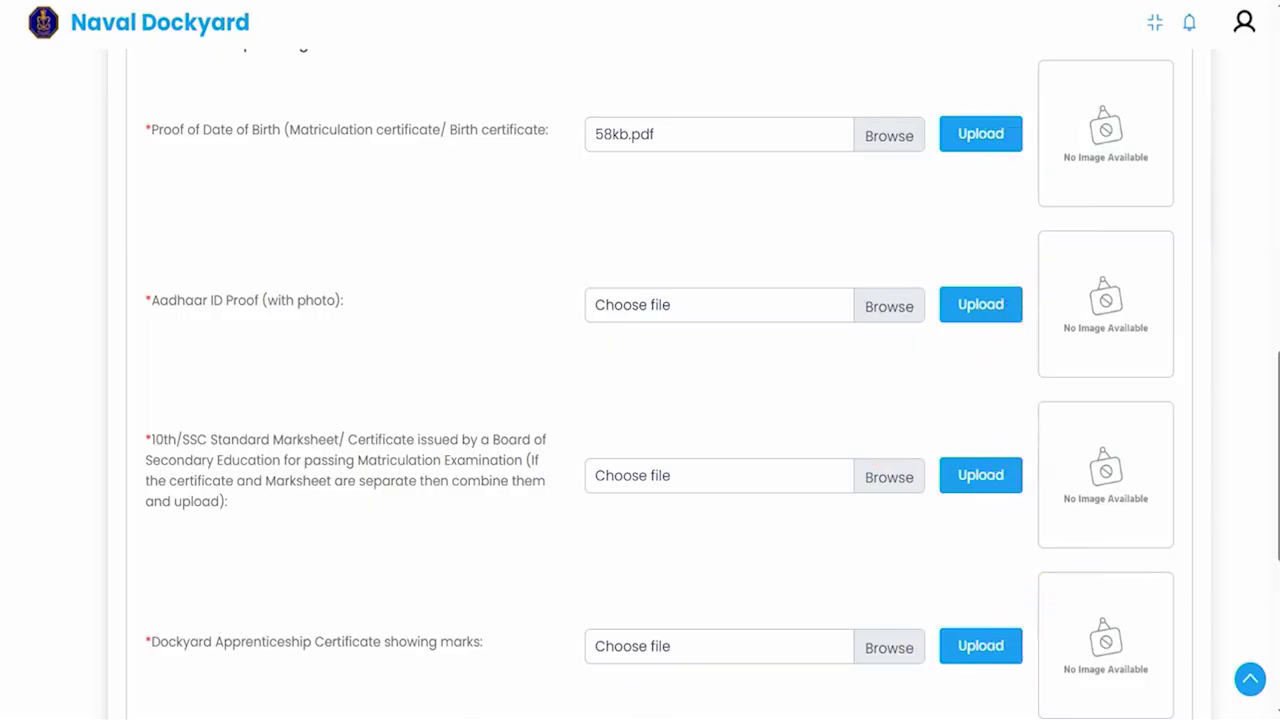
# Step: Answer Yes to making personal information available for job opportunities, mark the final submission control with an arrow, and save and continue
pyautogui.scroll(-5, 509, 337)
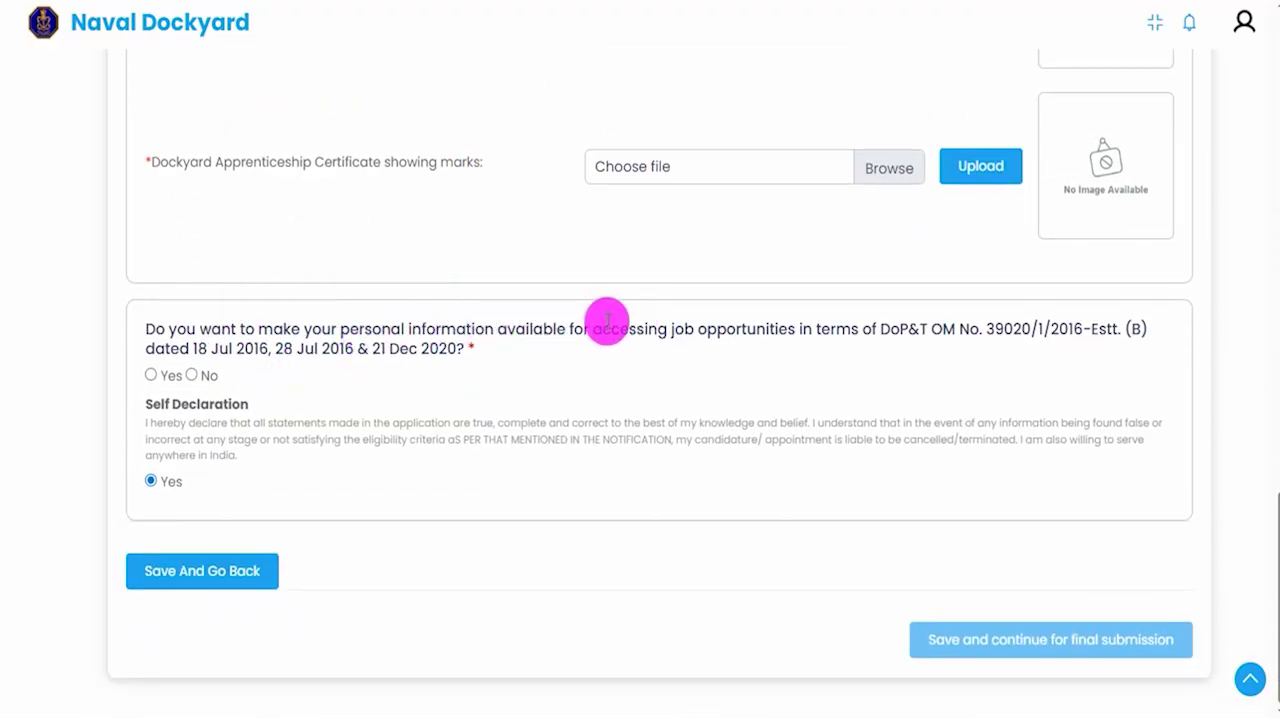
pyautogui.click(163, 375)
pyautogui.click(192, 376)
pyautogui.click(147, 380)
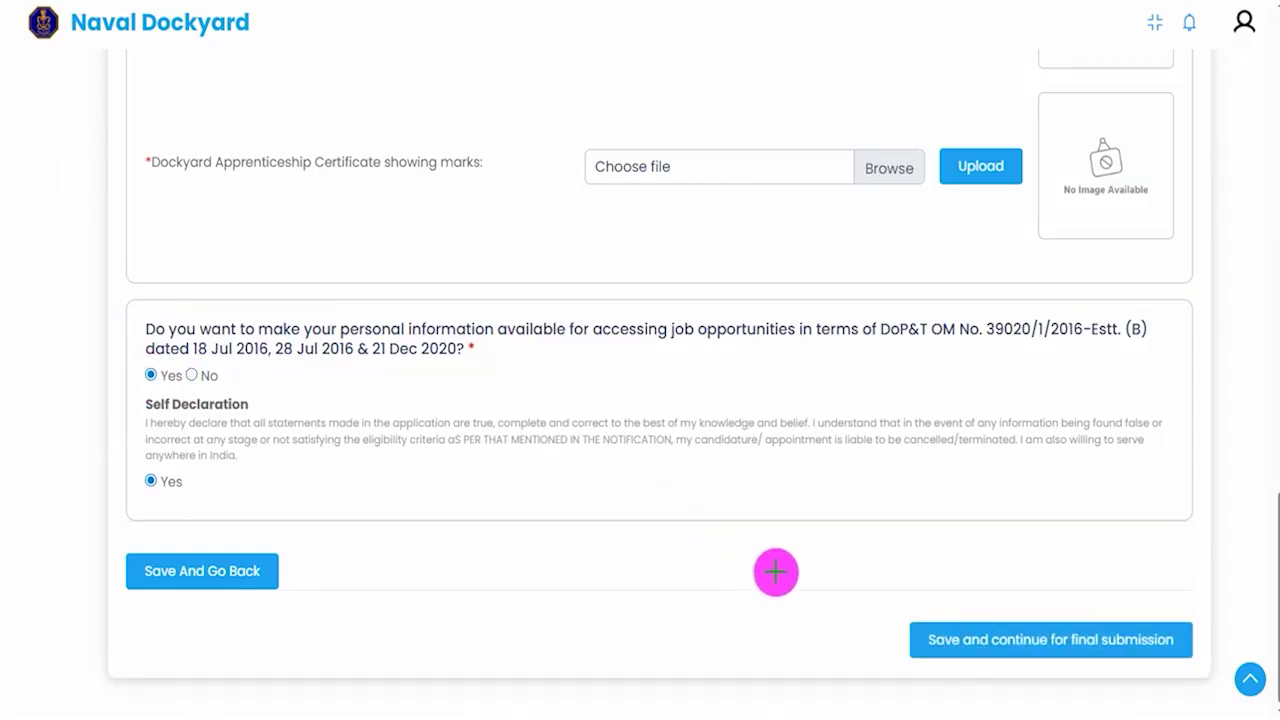
pyautogui.moveTo(551, 628); pyautogui.dragTo(895, 641)
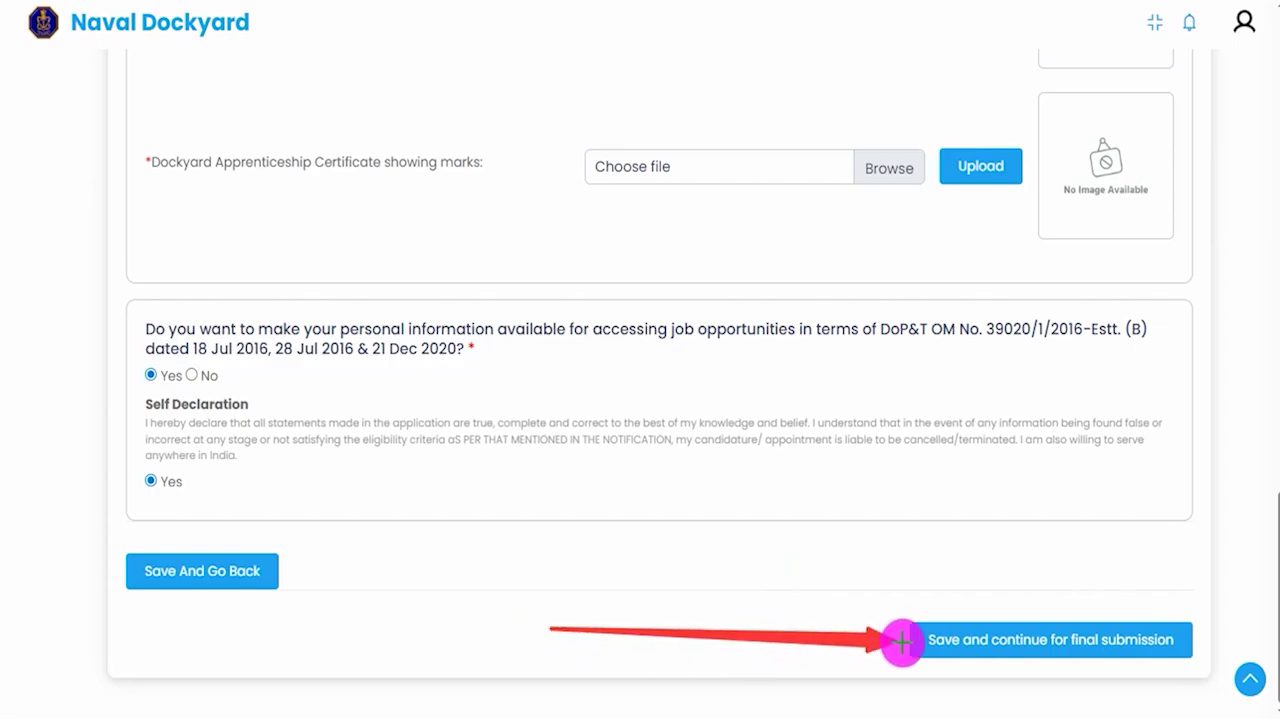
pyautogui.click(902, 641)
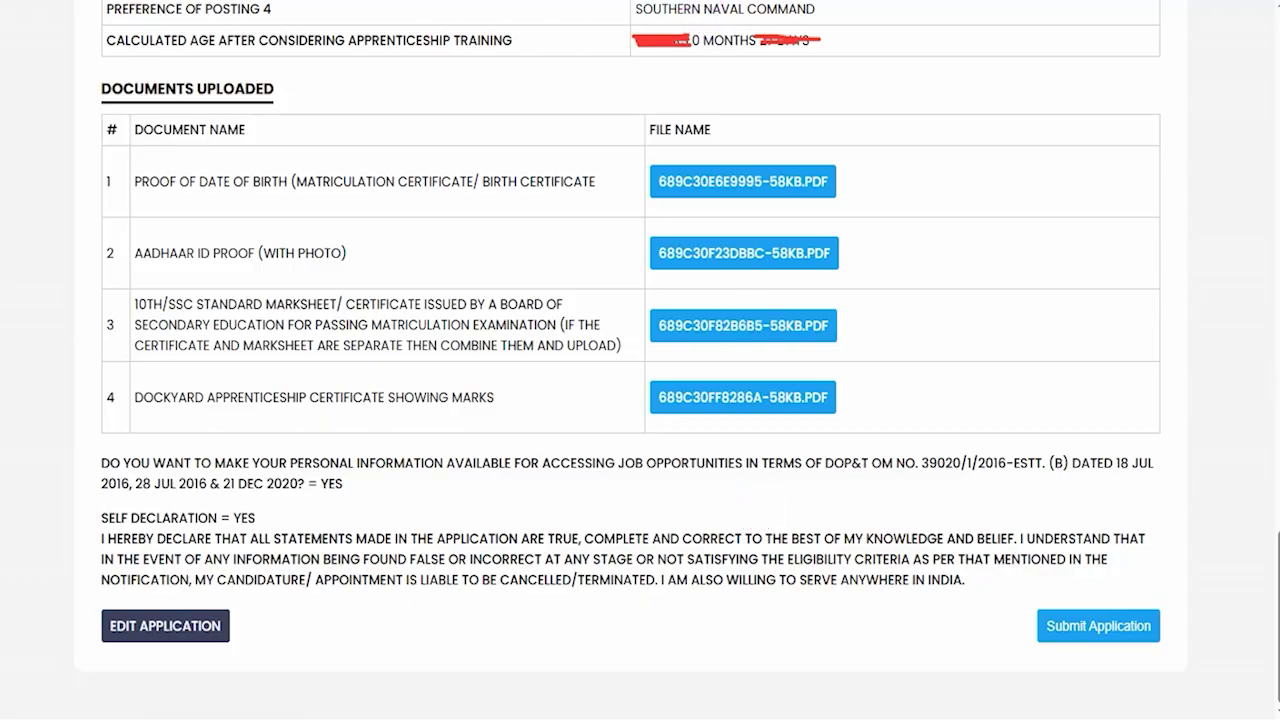
# Step: Point arrows at the edit and submit options below the application preview, and submit the application
pyautogui.moveTo(452, 634); pyautogui.dragTo(243, 626)
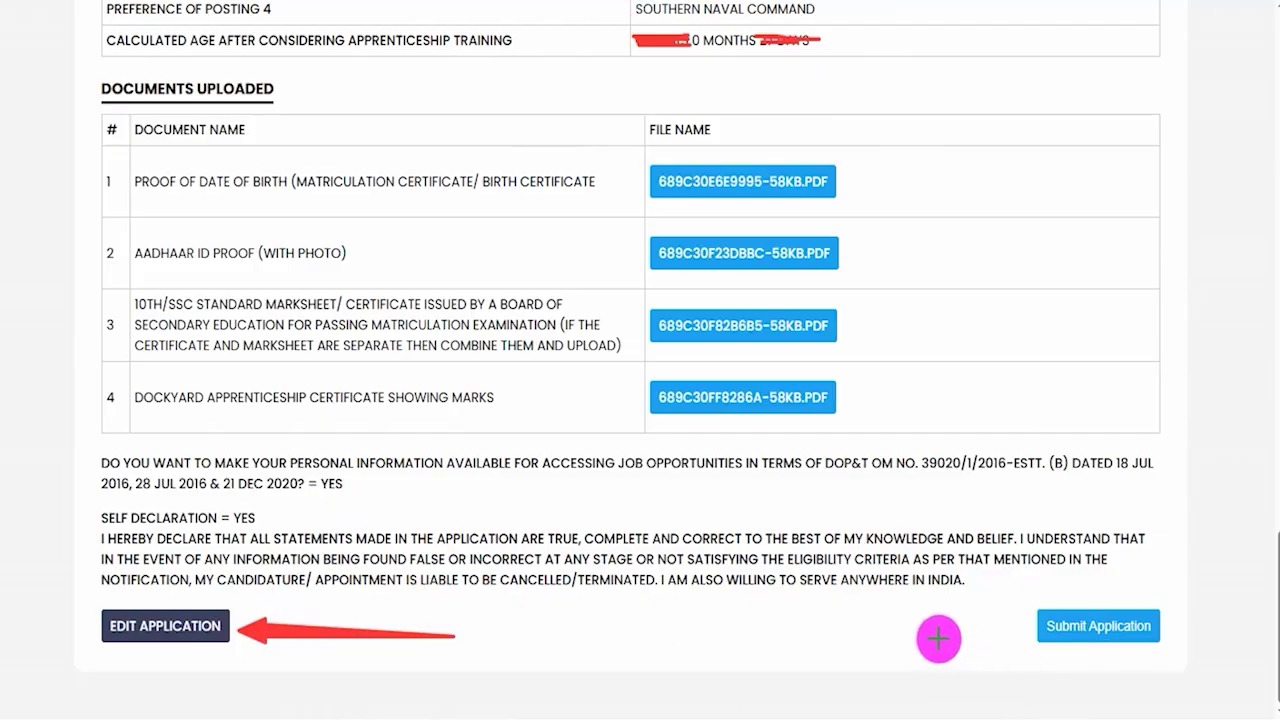
pyautogui.moveTo(791, 627); pyautogui.dragTo(1005, 628)
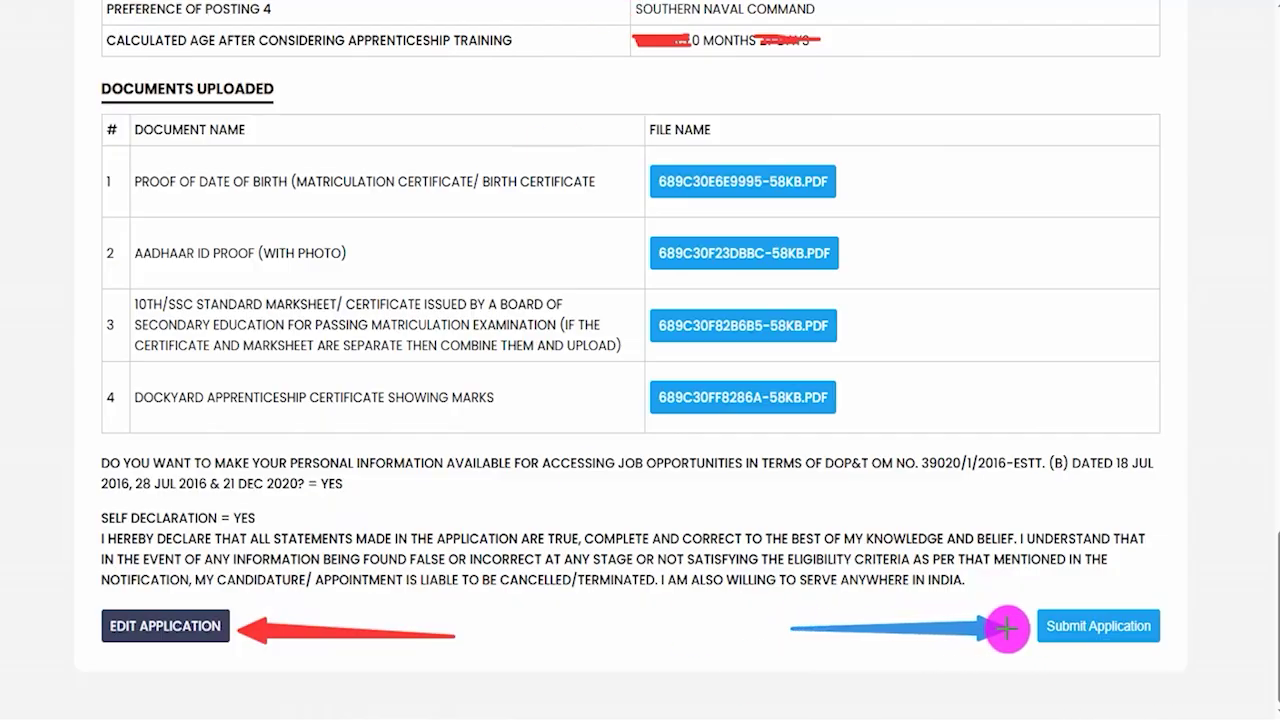
pyautogui.click(1043, 625)
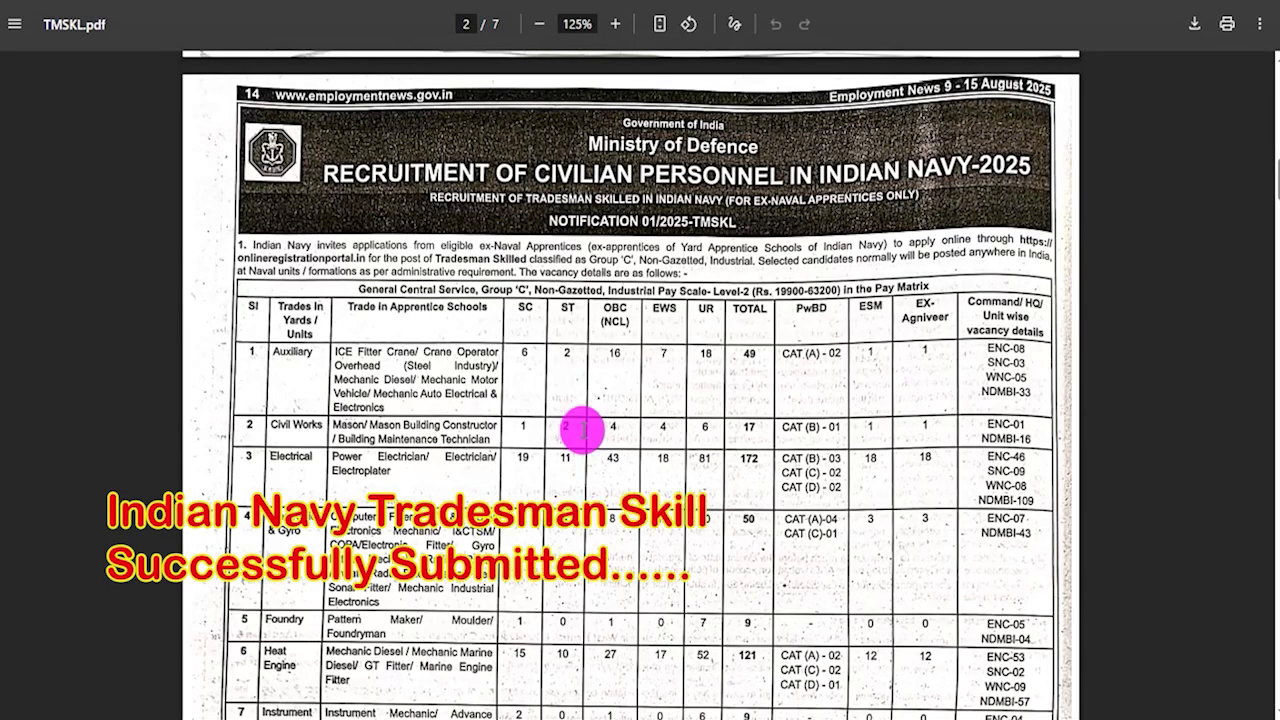
# Step: Review the trade-wise vacancy table in TMSKL.pdf, and advance the photo carousel on the Join Indian Navy homepage
pyautogui.scroll(-10, 582, 430)
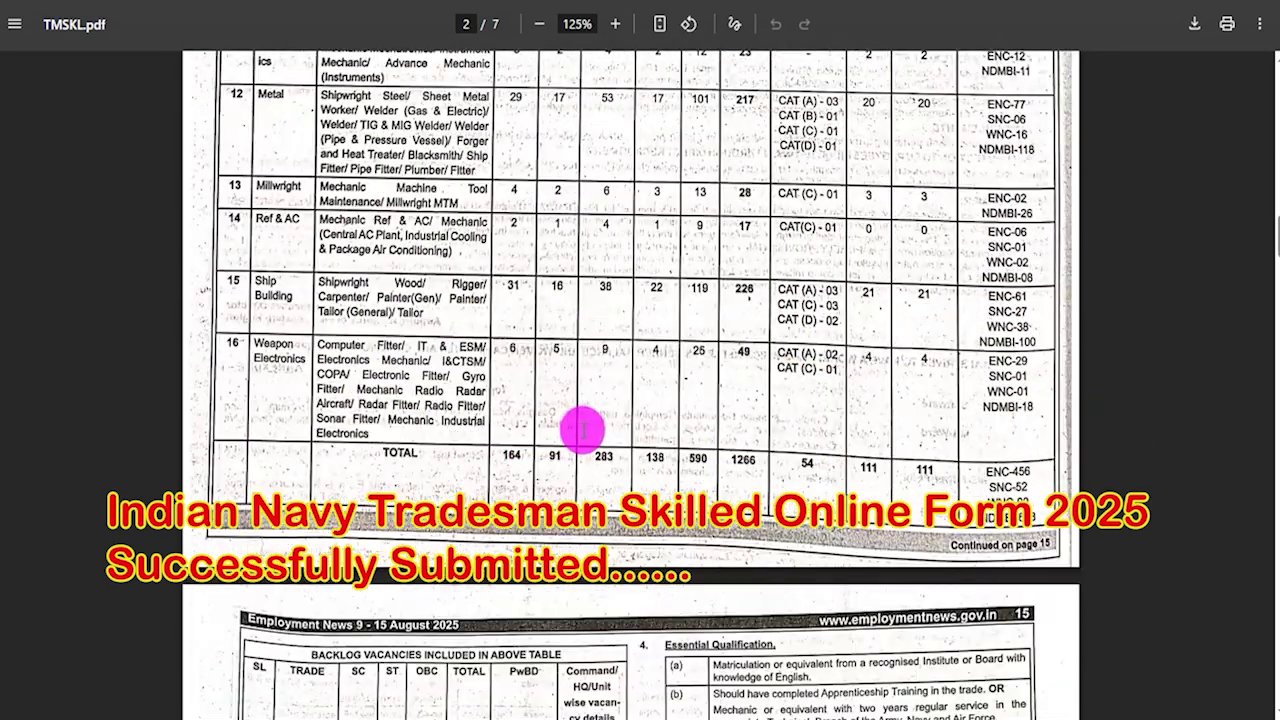
pyautogui.scroll(-5, 582, 430)
pyautogui.scroll(3, 586, 430)
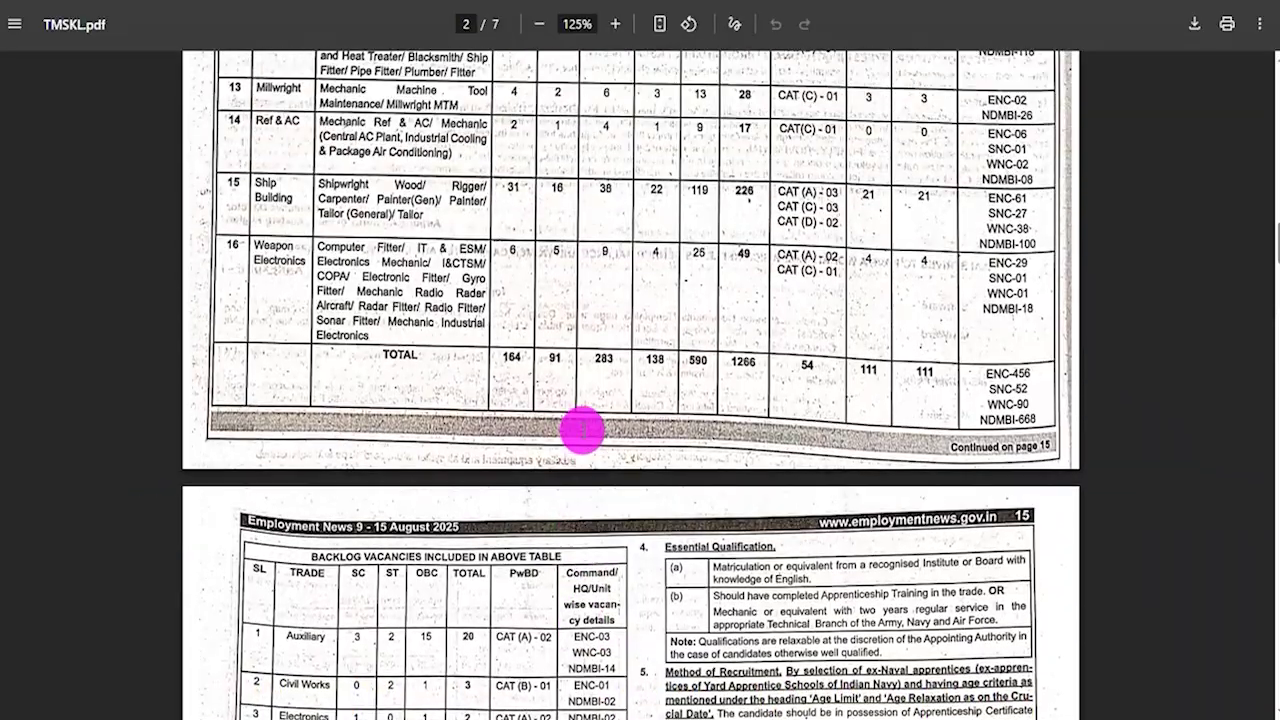
pyautogui.scroll(6, 582, 430)
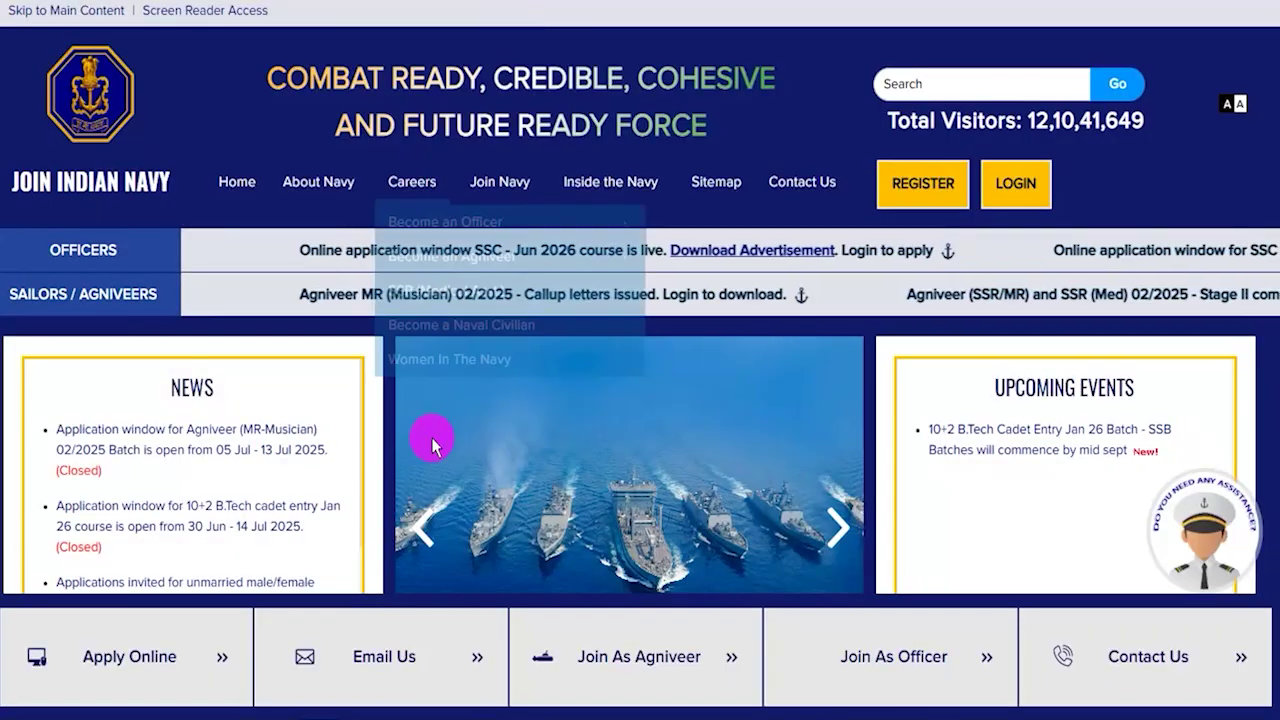
pyautogui.click(839, 525)
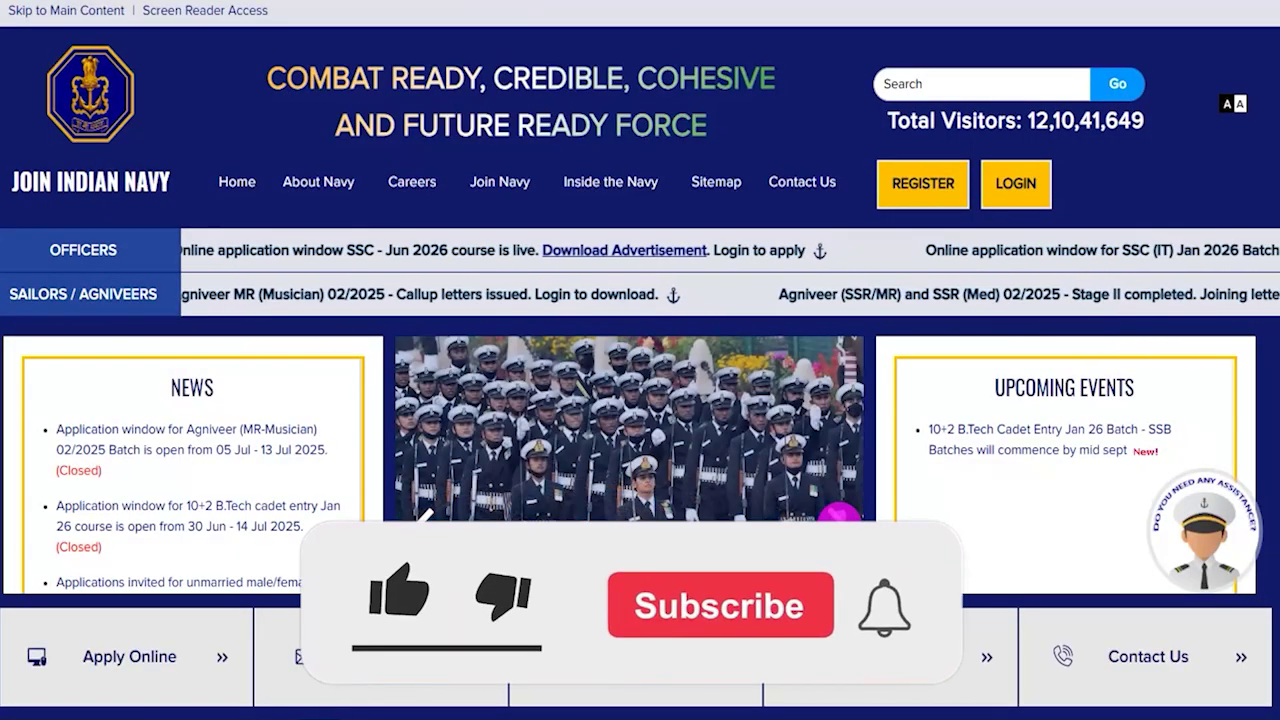